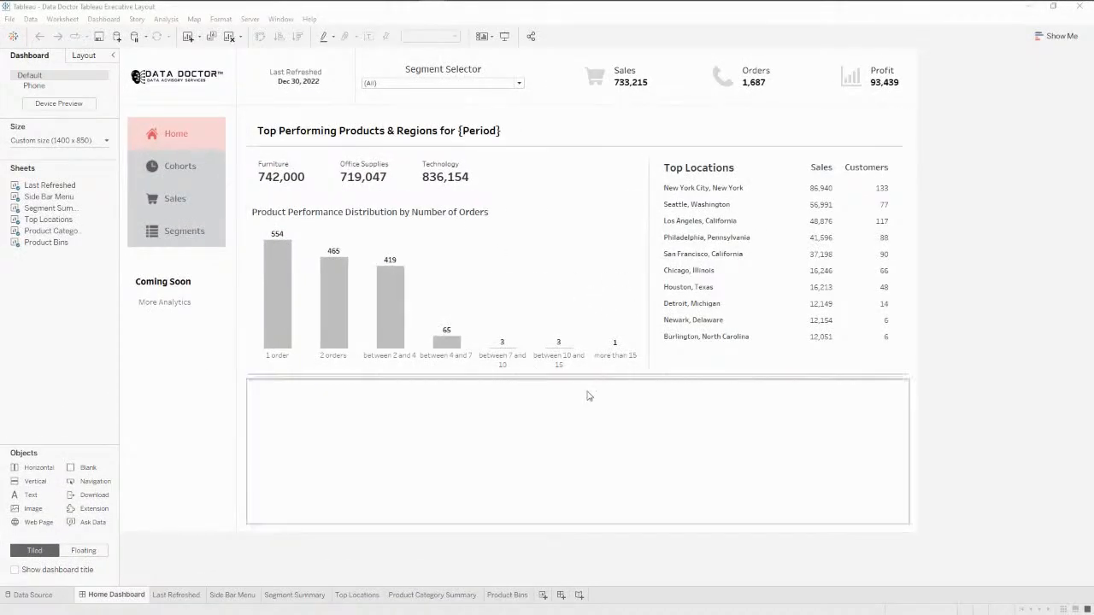
# Step: Preview the Home Dashboard in presentation mode, inspect the product performance chart, and return to the editing view
pyautogui.click(504, 36)
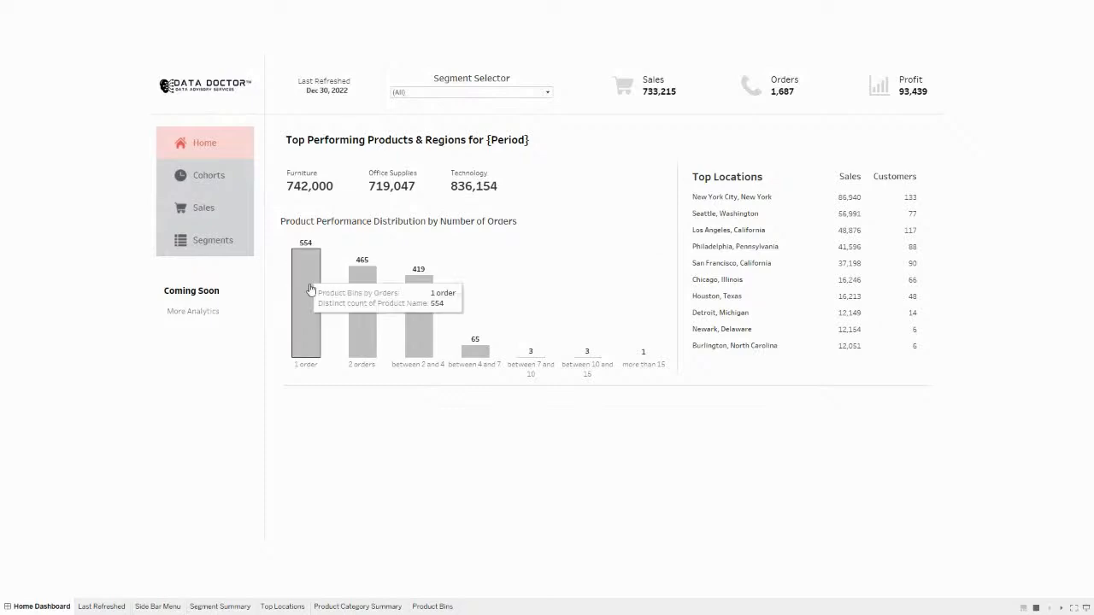
pyautogui.moveTo(316, 275)
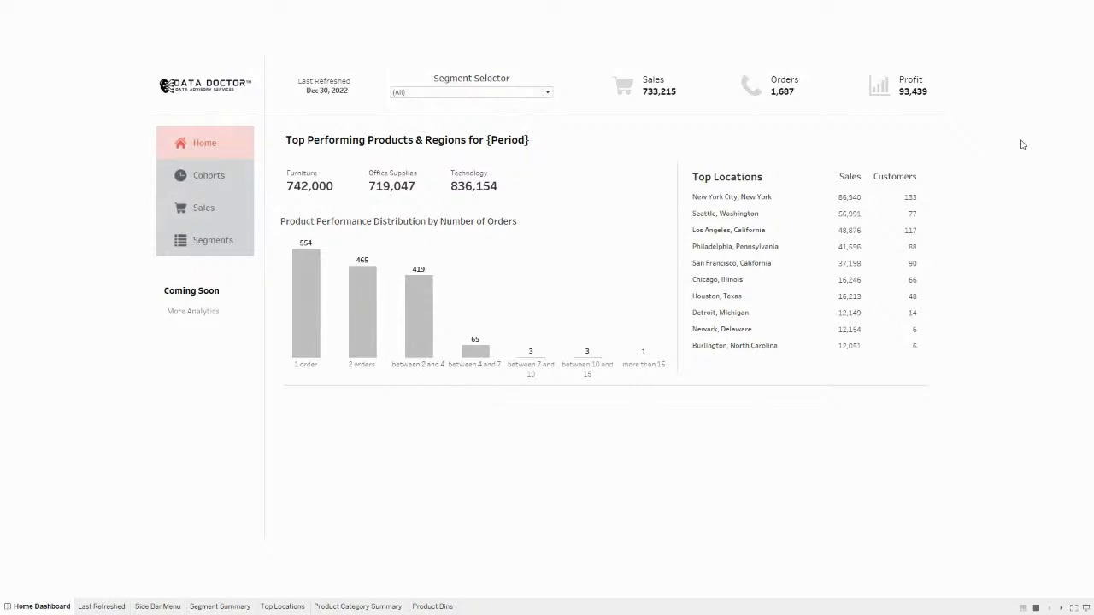
pyautogui.click(1086, 607)
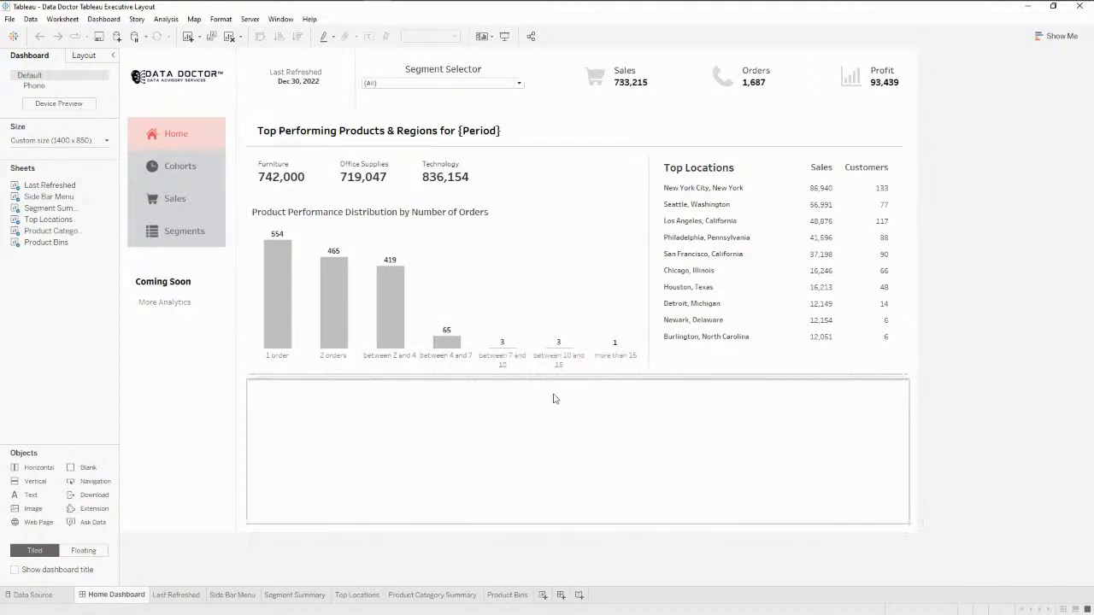
# Step: Create a new blank dashboard and set its fixed width to 1400 px
pyautogui.click(562, 596)
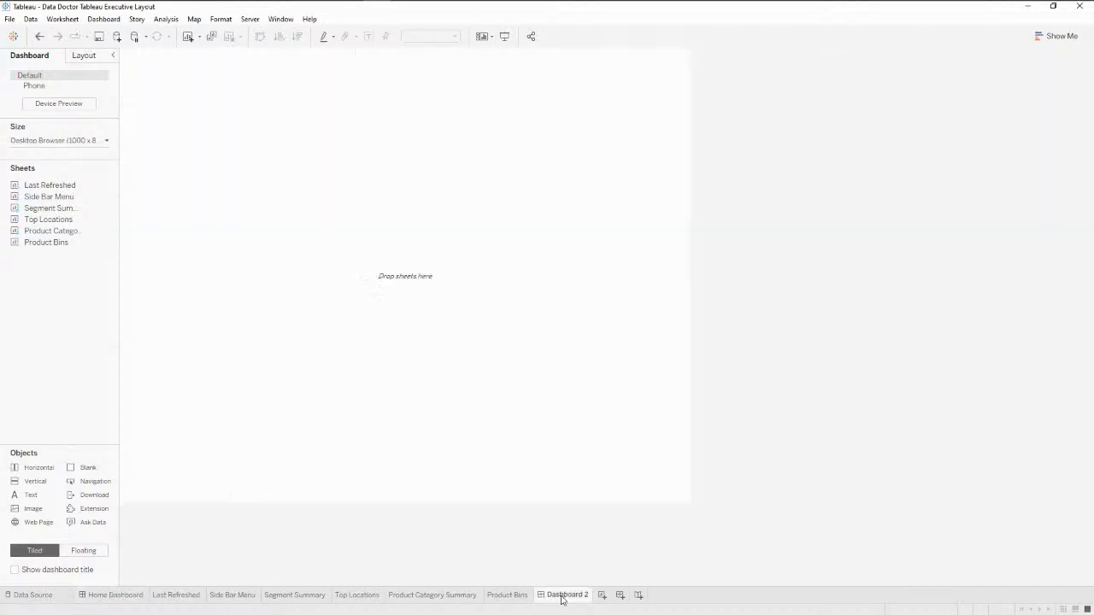
pyautogui.click(91, 140)
pyautogui.doubleClick(30, 209)
pyautogui.write('1400')
pyautogui.press('Return')
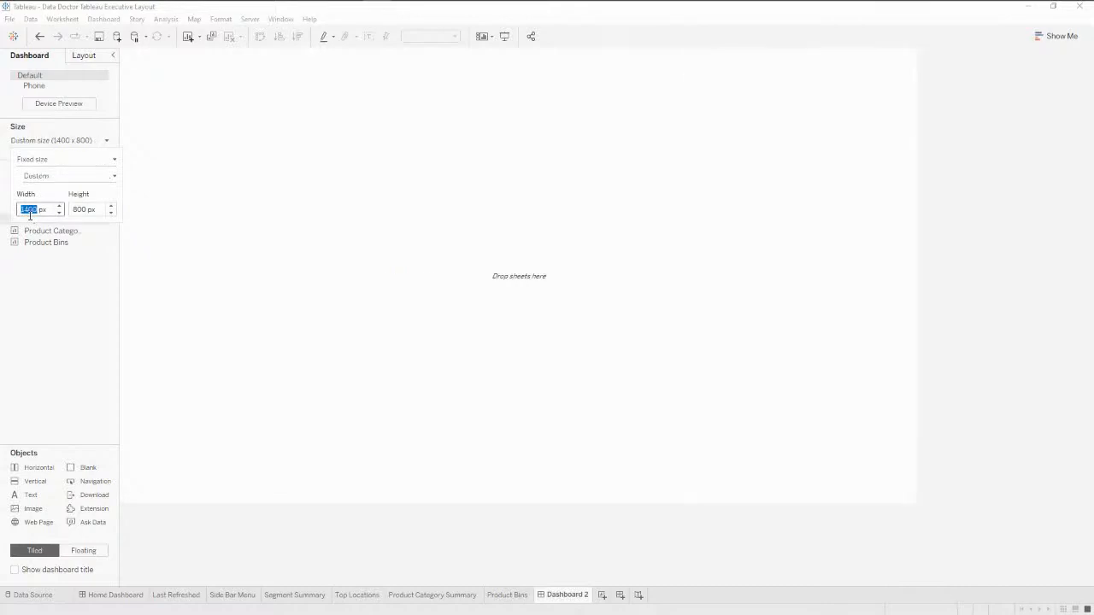
# Step: Check the Home Dashboard's size and set the new dashboard's height to 850 px to match it
pyautogui.click(107, 600)
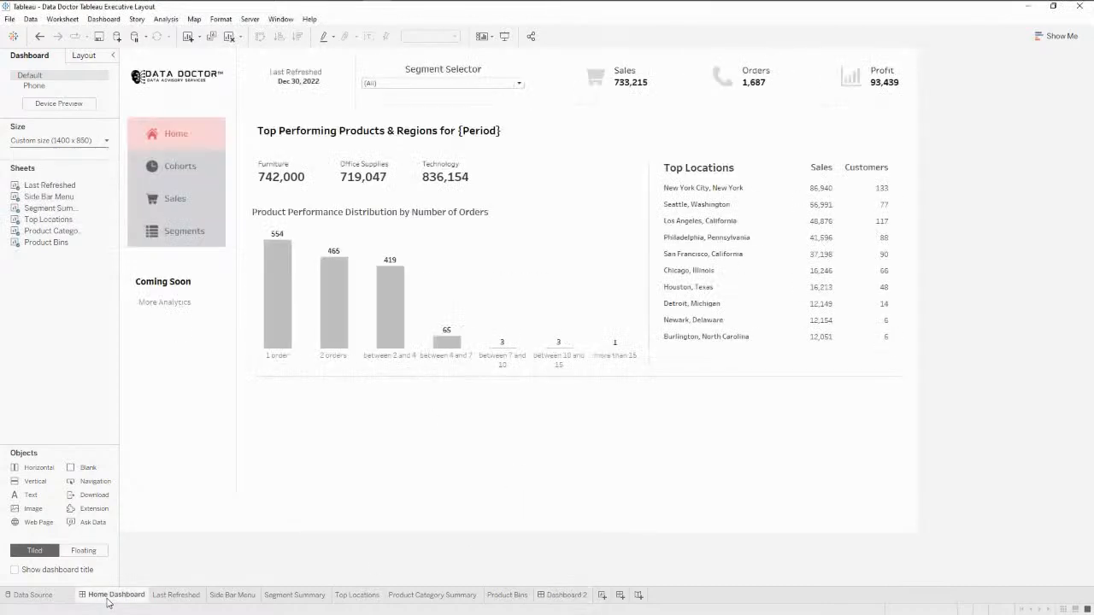
pyautogui.click(564, 595)
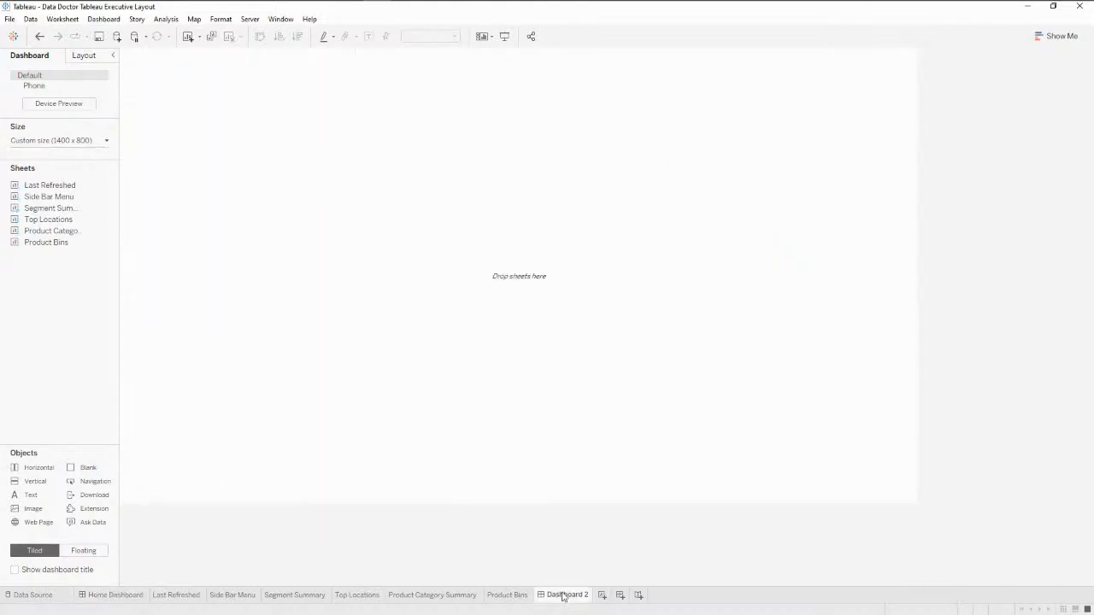
pyautogui.click(73, 140)
pyautogui.doubleClick(77, 208)
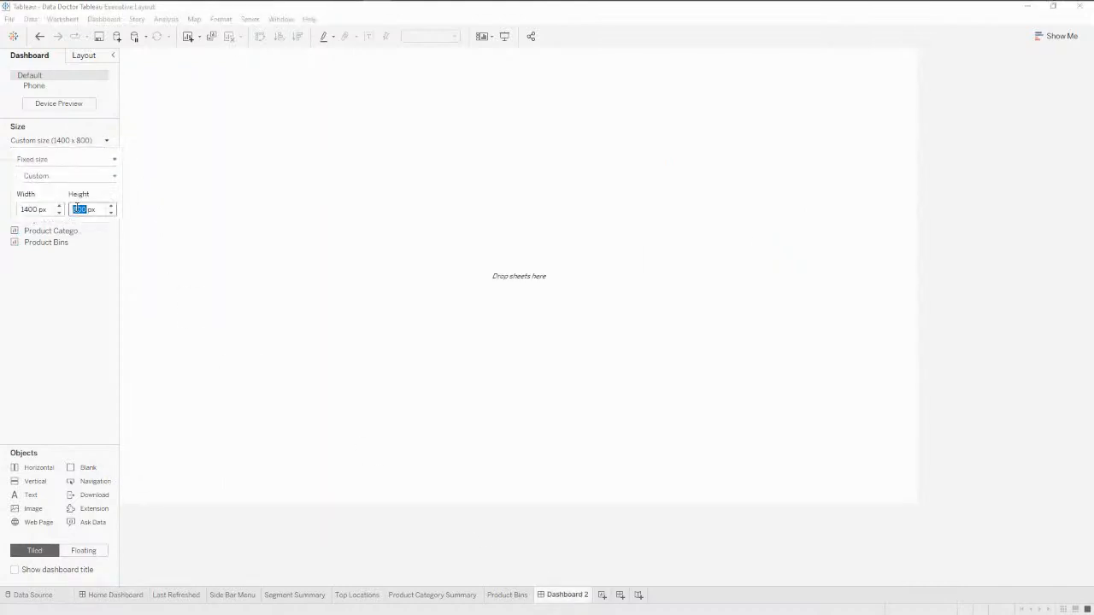
pyautogui.write('85')
pyautogui.press('Return')
pyautogui.click(976, 299)
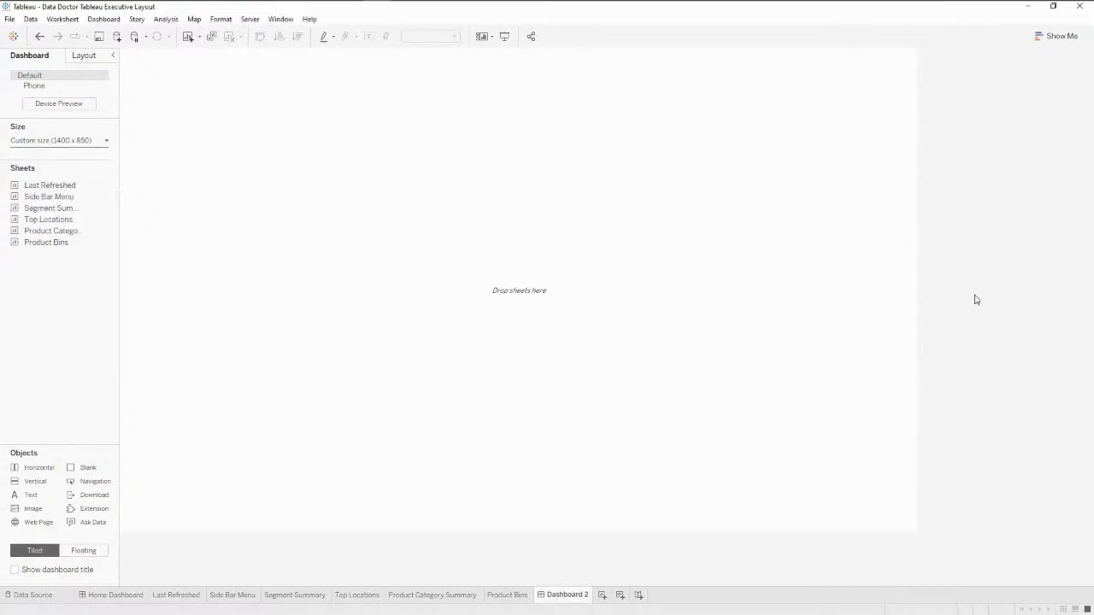
pyautogui.click(105, 144)
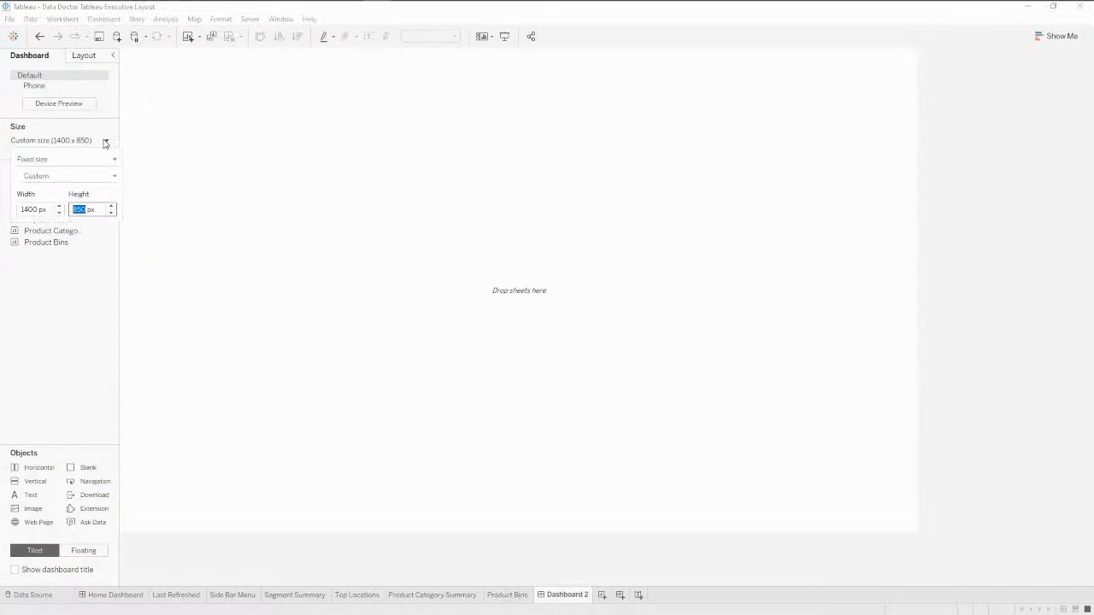
pyautogui.click(106, 143)
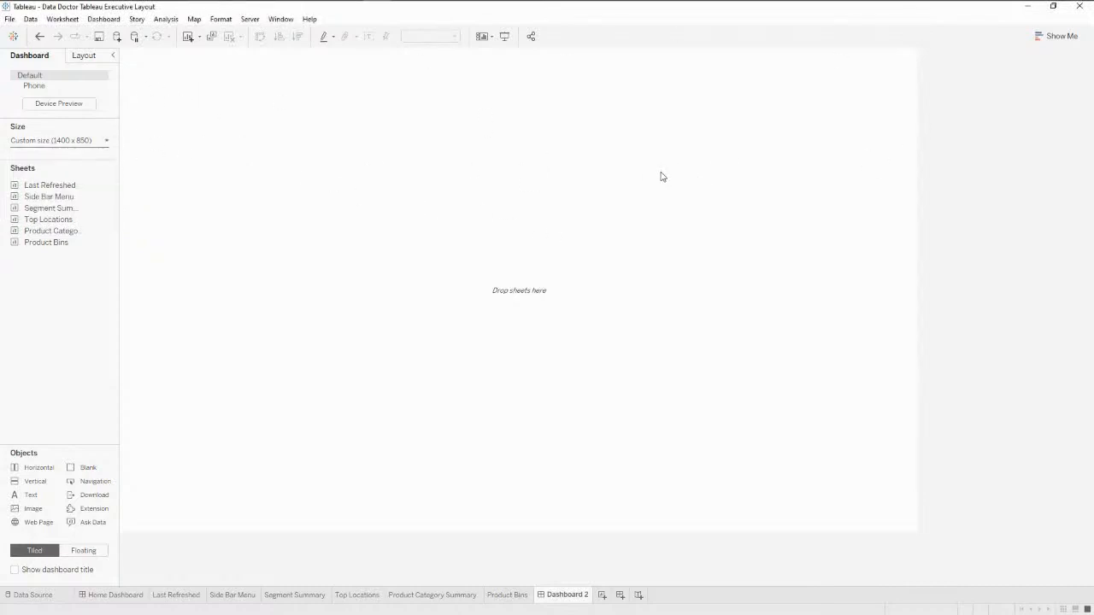
pyautogui.click(105, 142)
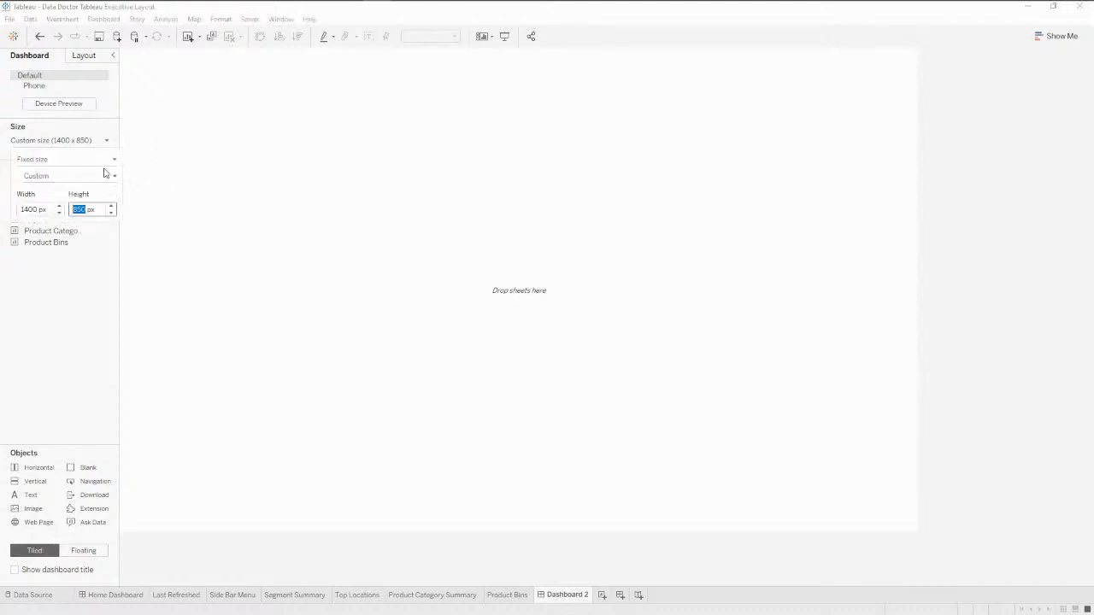
pyautogui.click(107, 139)
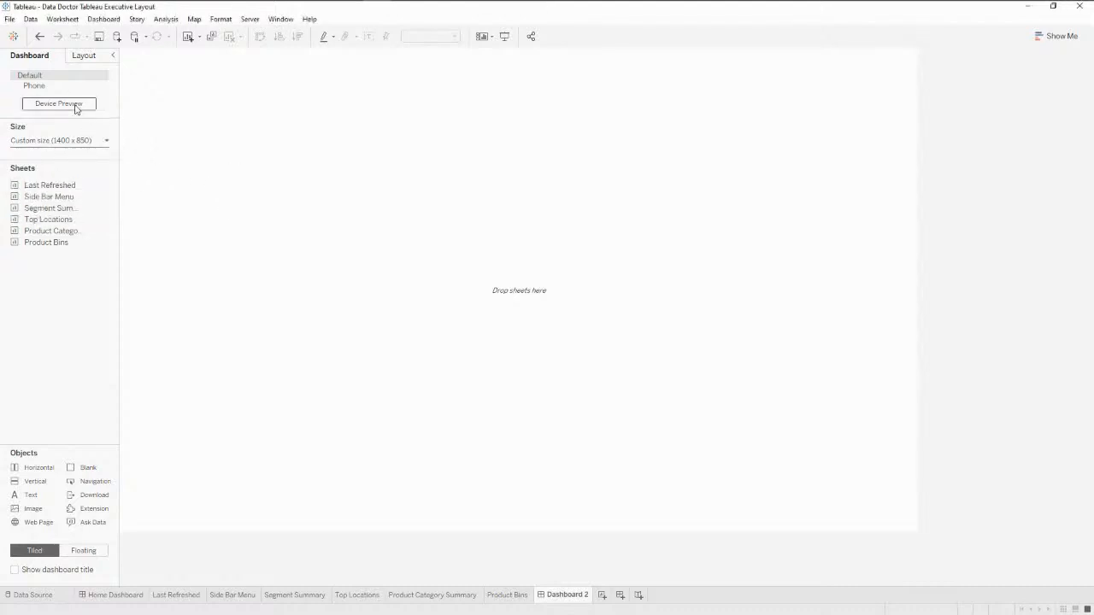
pyautogui.click(107, 141)
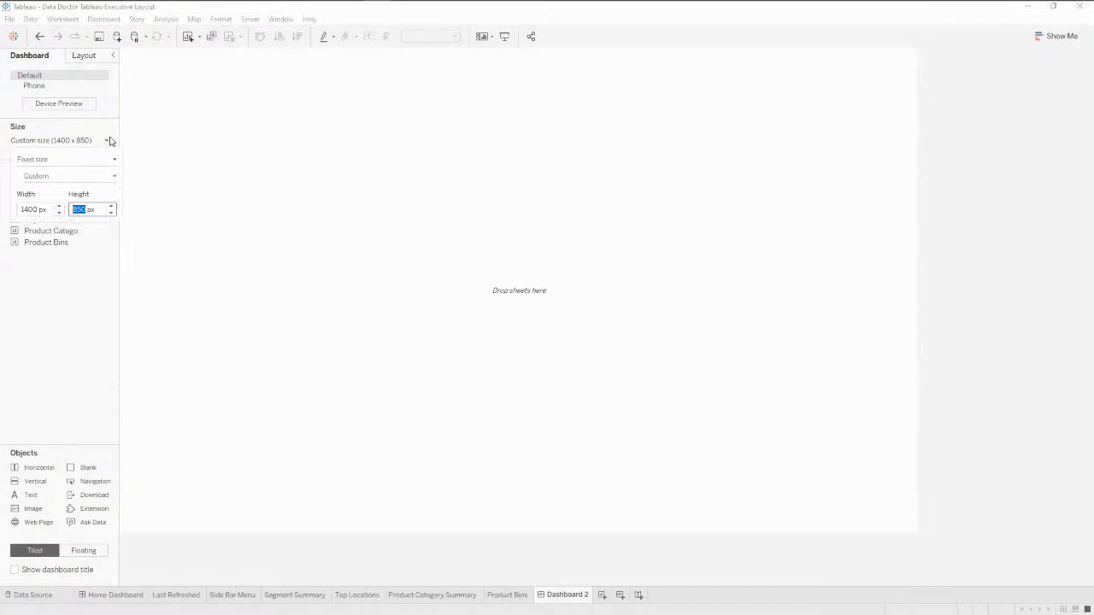
pyautogui.click(108, 140)
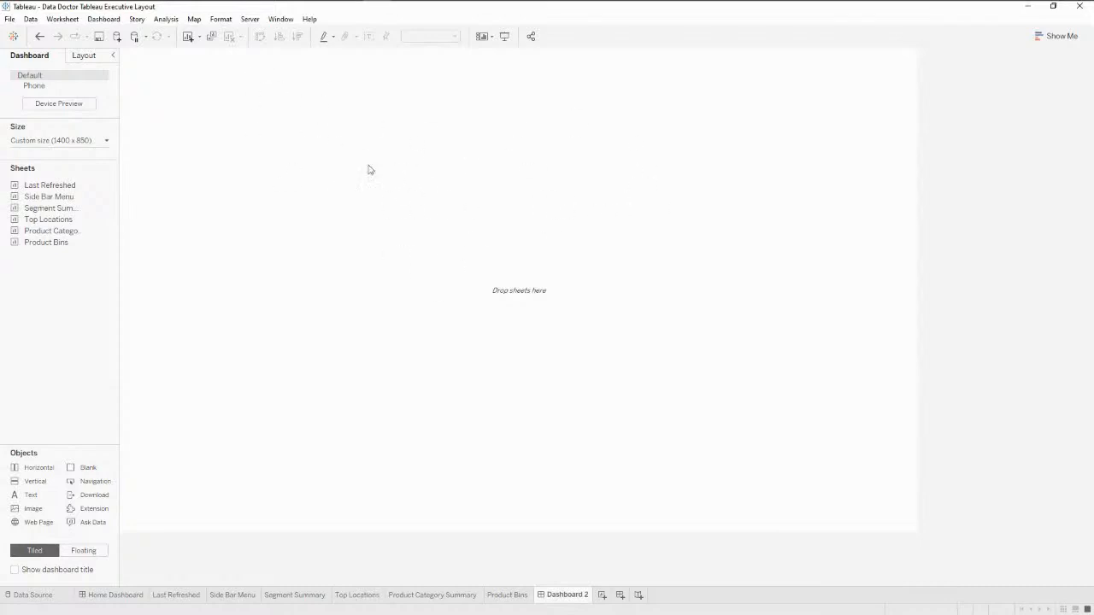
# Step: Return to the Home Dashboard, switch to Paint and set the blank canvas to 800 × 600 pixels
pyautogui.click(137, 598)
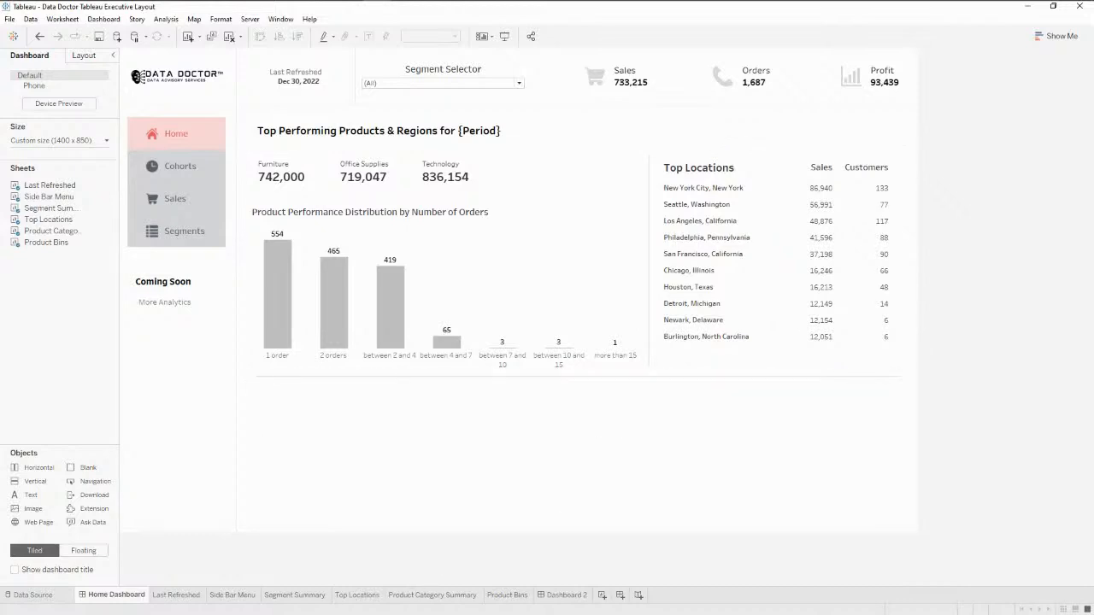
pyautogui.press('super')
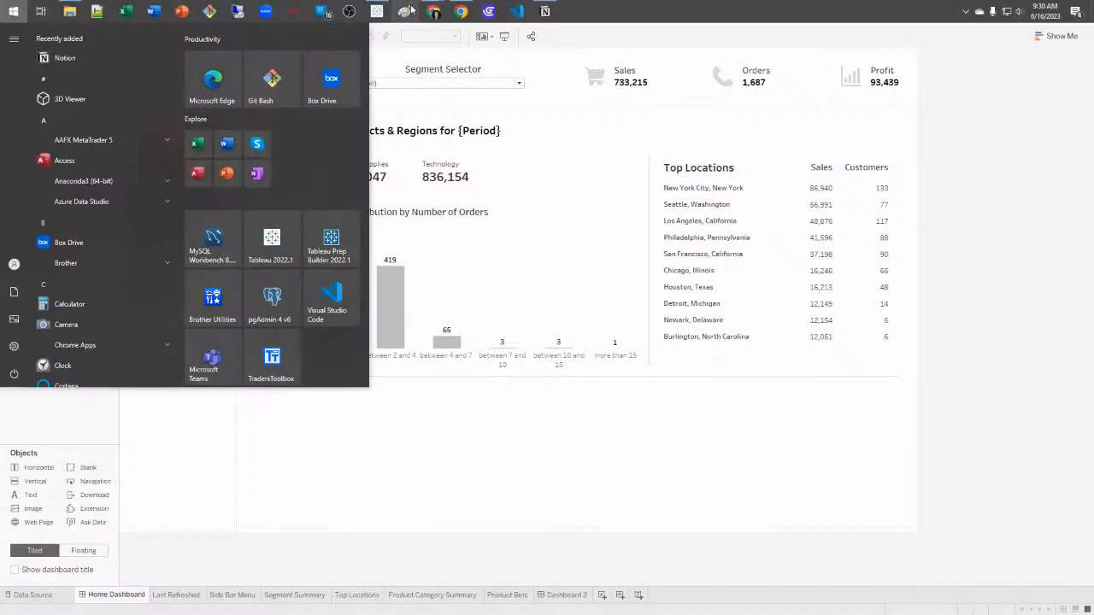
pyautogui.click(407, 12)
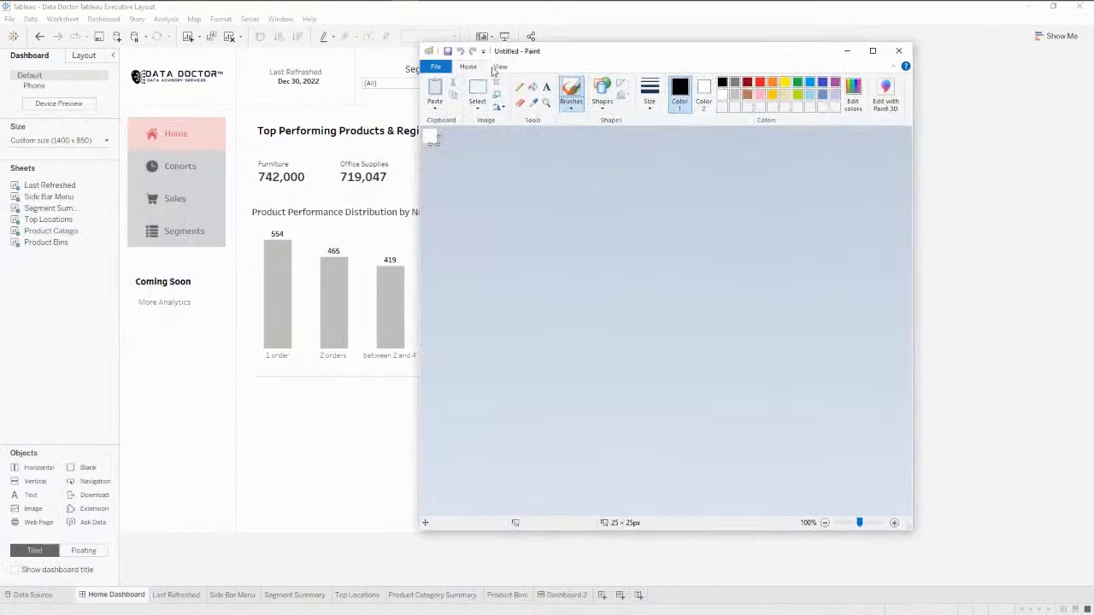
pyautogui.hotkey('ctrl', 'e')
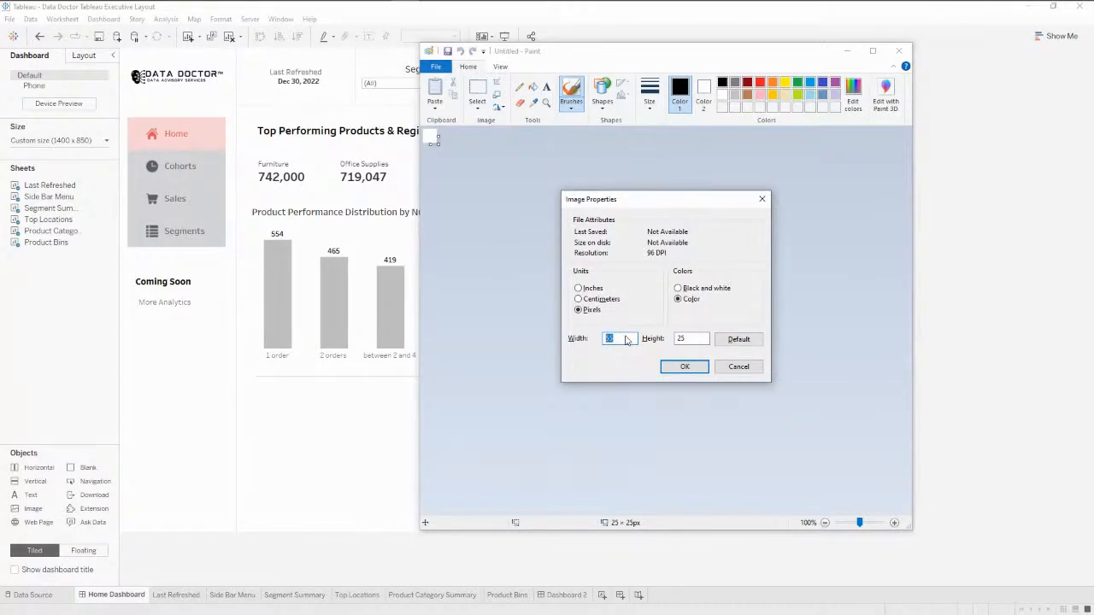
pyautogui.write('600')
pyautogui.press('Return')
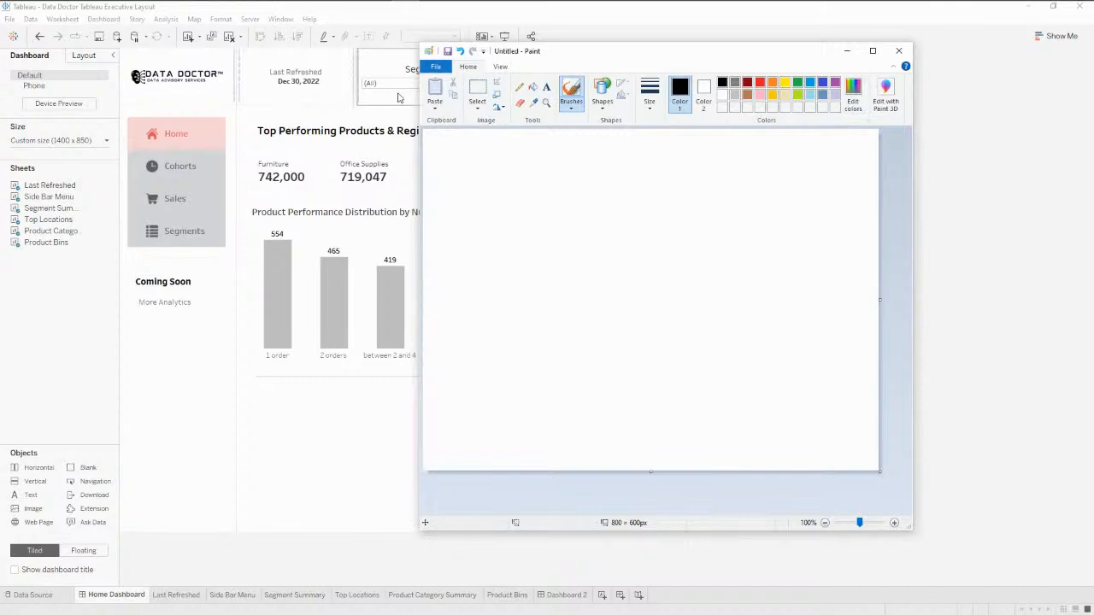
# Step: Draw a horizontal header line about 735 px long near the canvas top, with three short vertical divider lines above it
pyautogui.moveTo(417, 44); pyautogui.dragTo(262, 47)
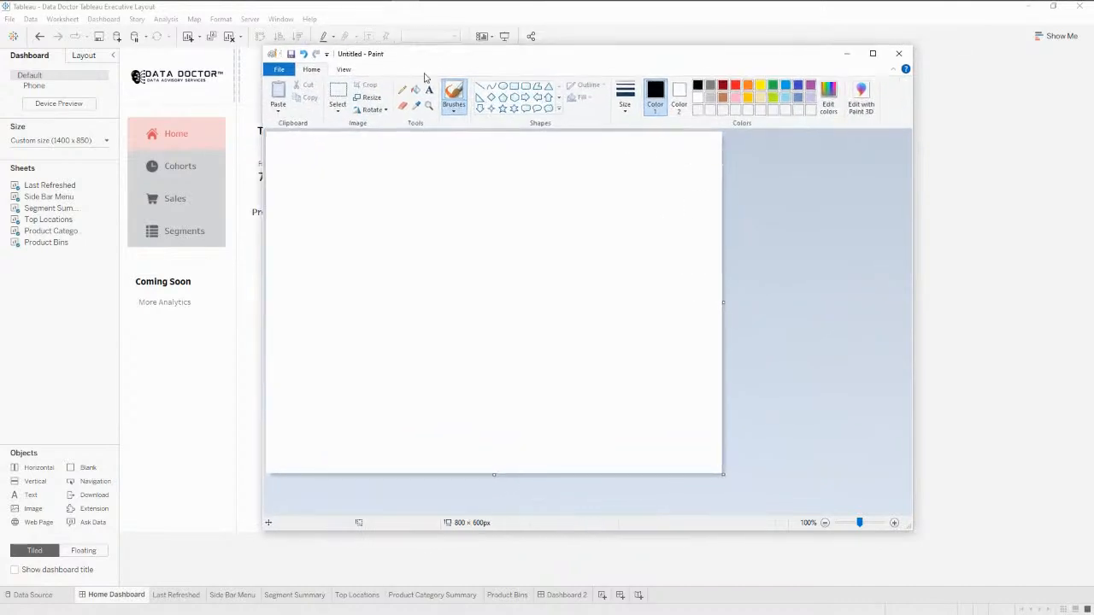
pyautogui.moveTo(619, 63)
pyautogui.mouseDown()
pyautogui.moveTo(574, 148)
pyautogui.moveTo(650, 69)
pyautogui.moveTo(764, 188)
pyautogui.moveTo(737, 285)
pyautogui.mouseUp()
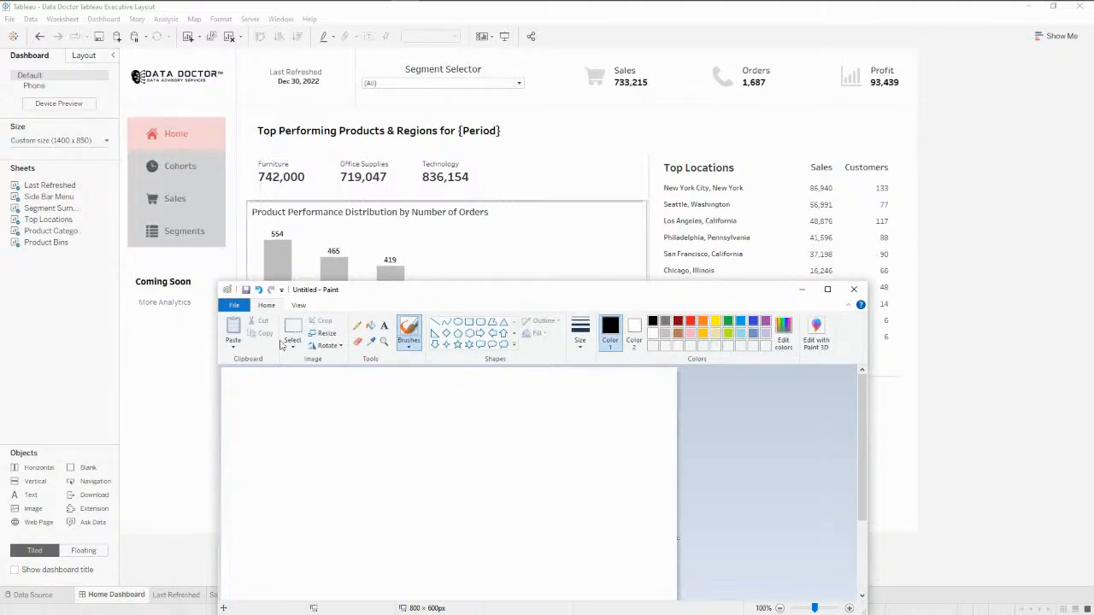
pyautogui.moveTo(555, 300); pyautogui.dragTo(630, 130)
pyautogui.moveTo(943, 446); pyautogui.dragTo(985, 537)
pyautogui.moveTo(571, 131); pyautogui.dragTo(560, 109)
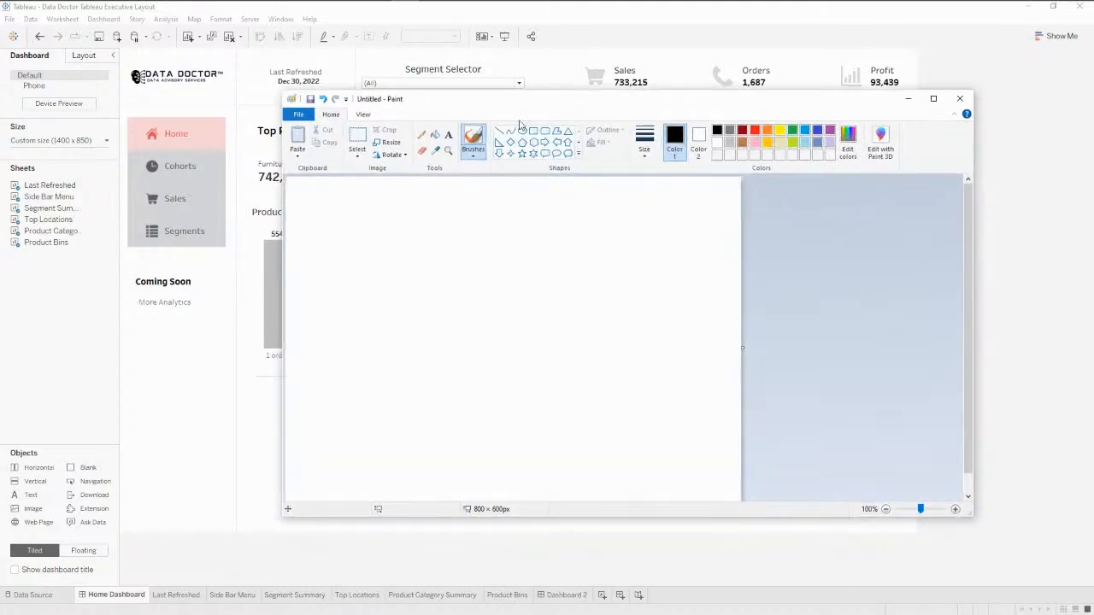
pyautogui.click(499, 130)
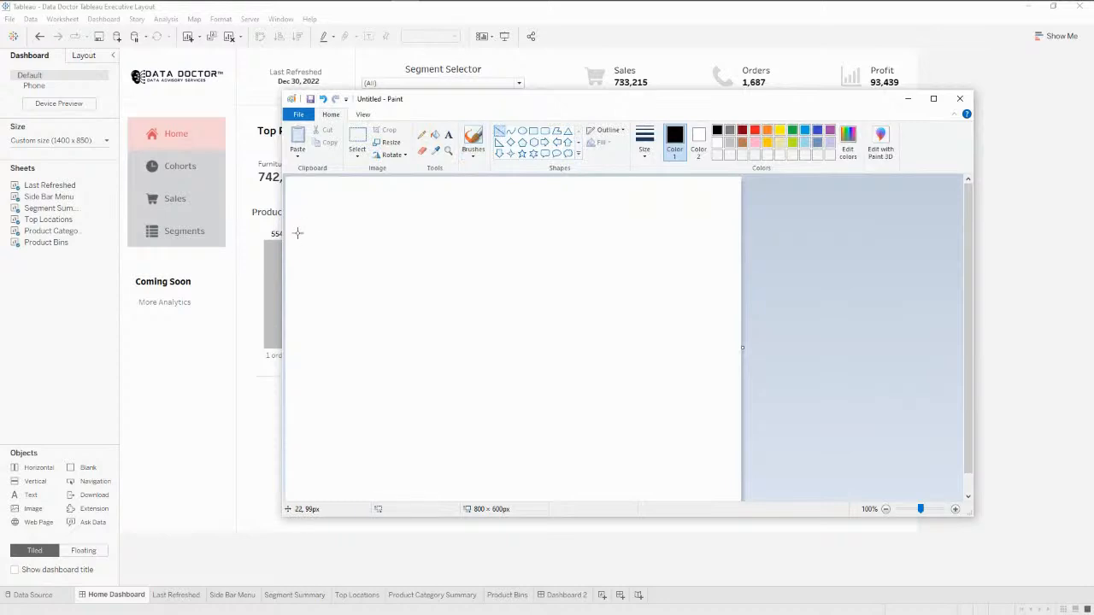
pyautogui.moveTo(297, 236); pyautogui.dragTo(717, 237)
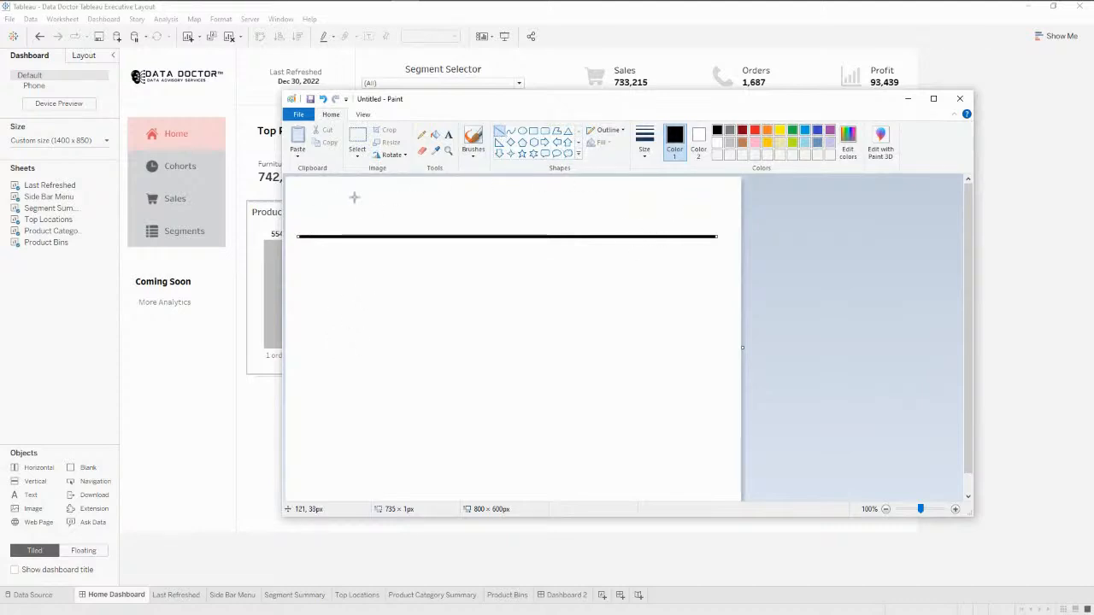
pyautogui.moveTo(389, 190); pyautogui.dragTo(389, 231)
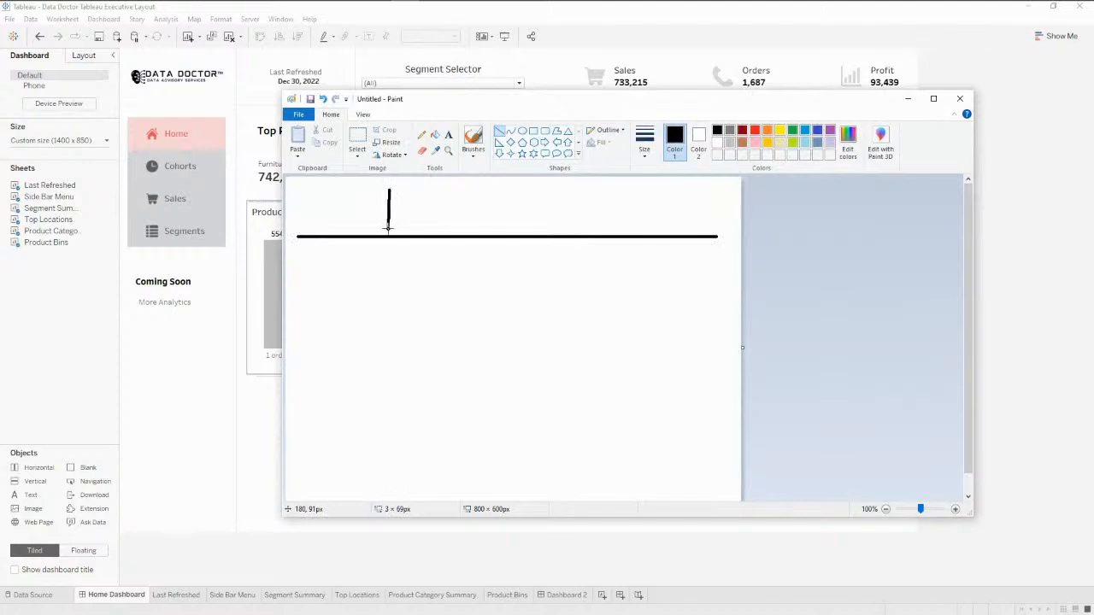
pyautogui.moveTo(465, 195); pyautogui.dragTo(465, 230)
pyautogui.moveTo(540, 186); pyautogui.dragTo(542, 233)
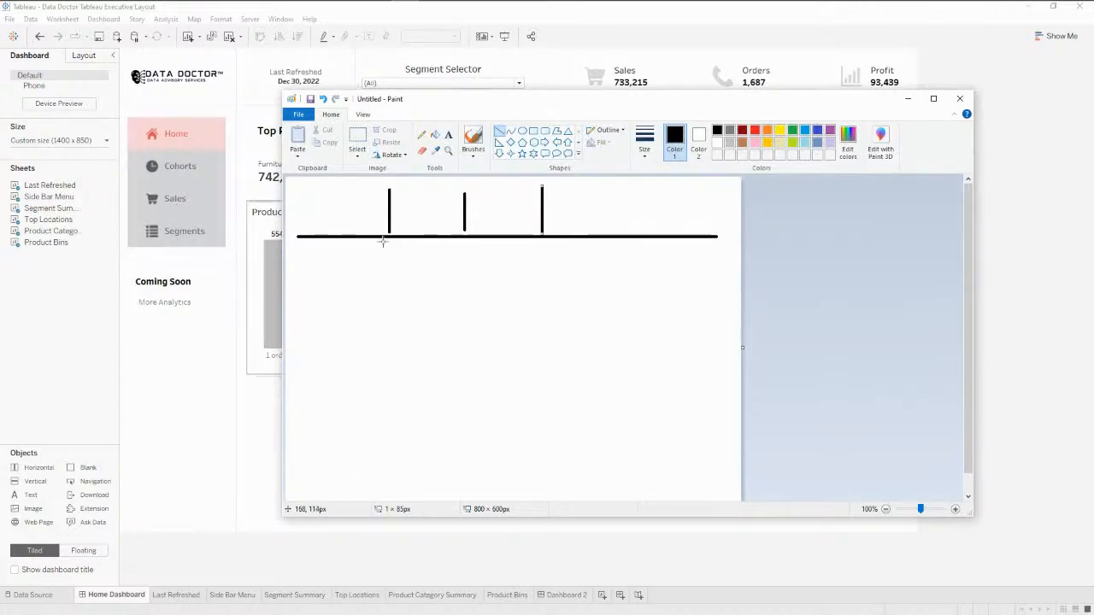
# Step: Draw a vertical sidebar divider about 406 px long below the header line and a horizontal title line about 546 px long beside it
pyautogui.moveTo(389, 248); pyautogui.dragTo(397, 478)
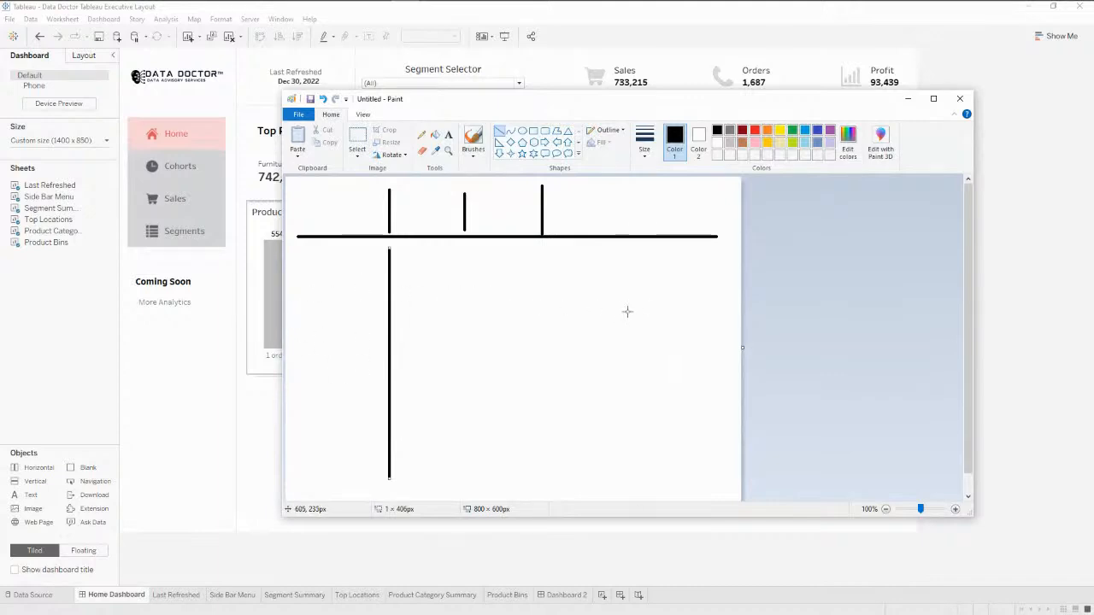
pyautogui.moveTo(625, 105)
pyautogui.mouseDown()
pyautogui.moveTo(559, 228)
pyautogui.moveTo(586, 176)
pyautogui.moveTo(565, 183)
pyautogui.moveTo(575, 189)
pyautogui.mouseUp()
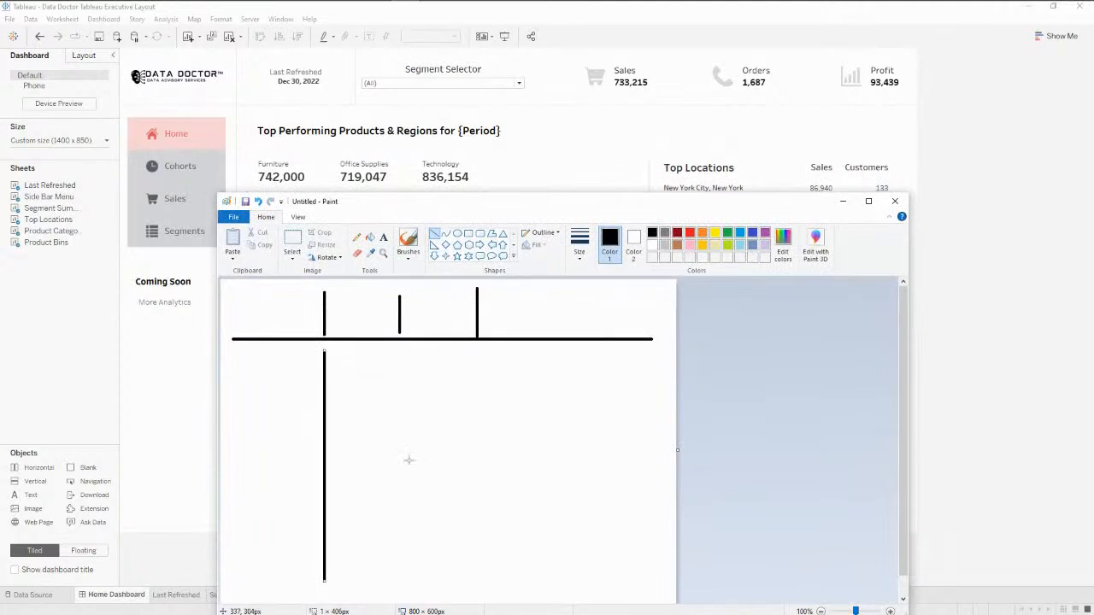
pyautogui.moveTo(335, 380); pyautogui.dragTo(647, 376)
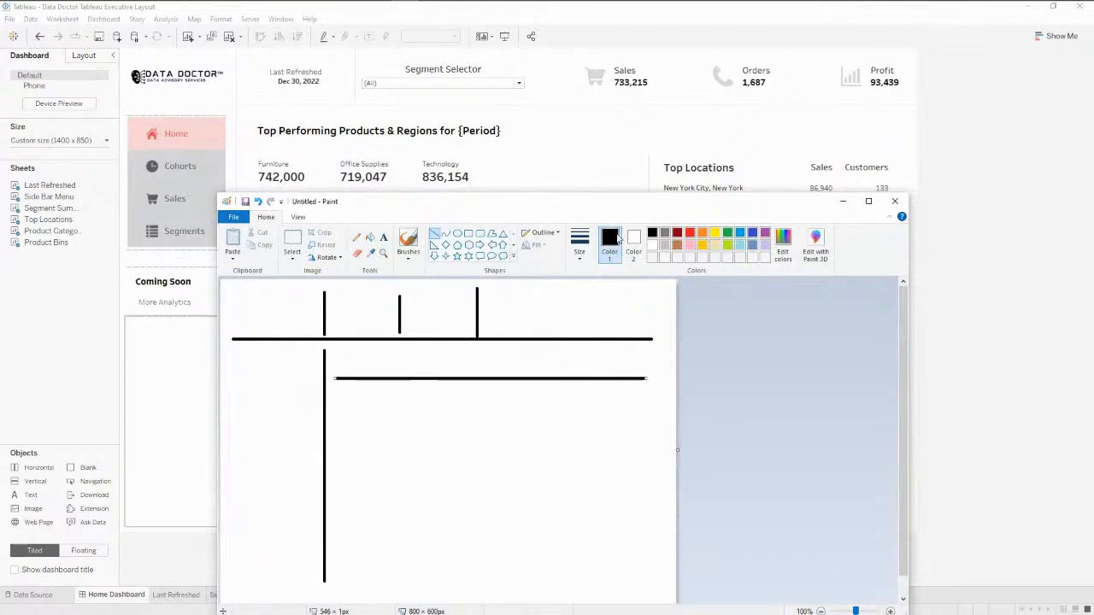
# Step: Divide the sketch's content area with a vertical line about 314 px long and a horizontal line about 276 px long across its left part
pyautogui.moveTo(609, 211)
pyautogui.mouseDown()
pyautogui.moveTo(750, 218)
pyautogui.moveTo(639, 264)
pyautogui.moveTo(585, 115)
pyautogui.moveTo(594, 109)
pyautogui.moveTo(593, 215)
pyautogui.moveTo(594, 98)
pyautogui.mouseUp()
pyautogui.moveTo(476, 294); pyautogui.dragTo(480, 473)
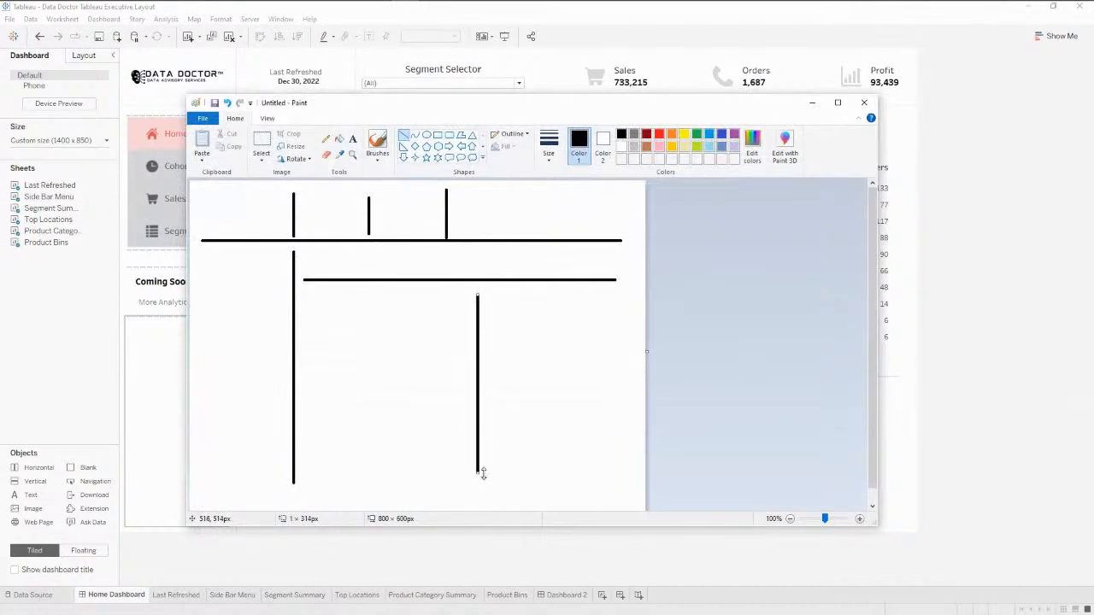
pyautogui.moveTo(544, 104)
pyautogui.mouseDown()
pyautogui.moveTo(647, 298)
pyautogui.moveTo(610, 157)
pyautogui.moveTo(606, 217)
pyautogui.moveTo(635, 136)
pyautogui.moveTo(628, 115)
pyautogui.mouseUp()
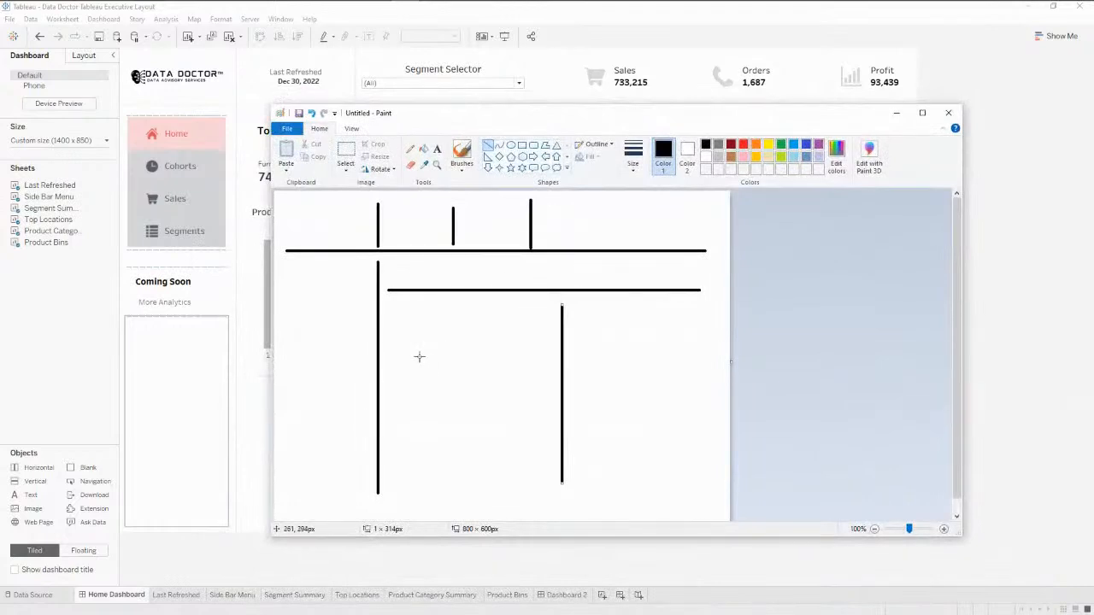
pyautogui.moveTo(393, 344); pyautogui.dragTo(551, 343)
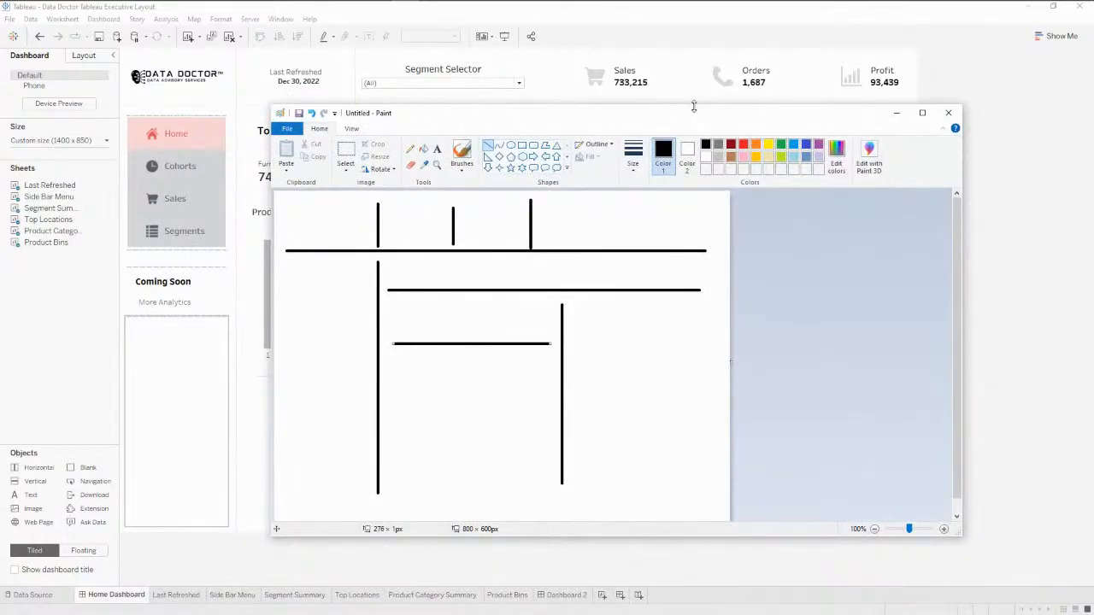
# Step: Erase the lower part of the content area's vertical line and draw a horizontal line about 543 px long below it
pyautogui.moveTo(695, 120)
pyautogui.mouseDown()
pyautogui.moveTo(894, 280)
pyautogui.moveTo(775, 355)
pyautogui.mouseUp()
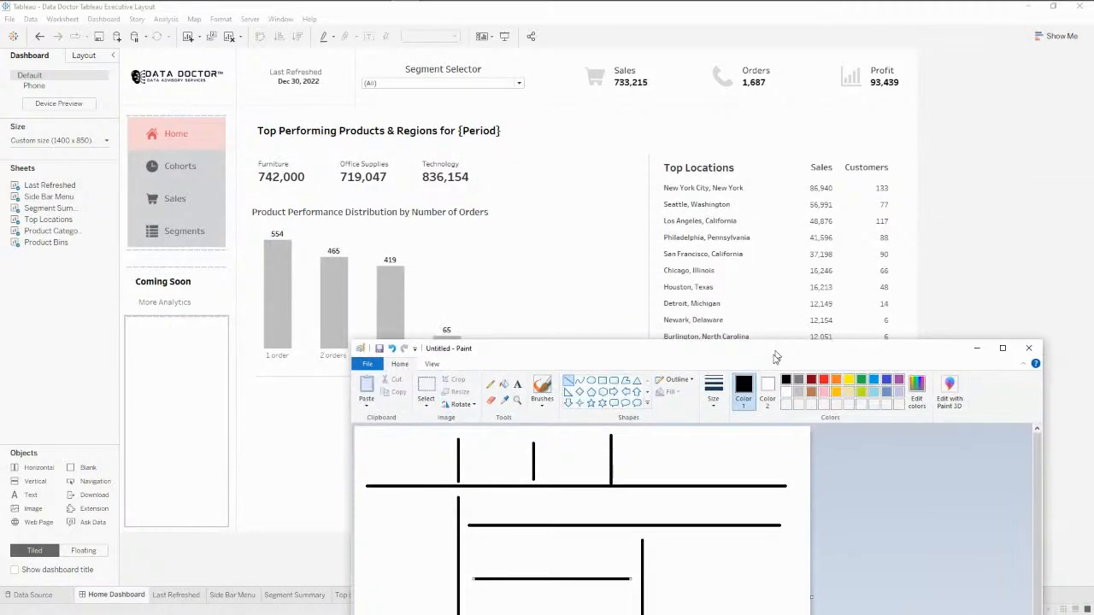
pyautogui.moveTo(775, 356); pyautogui.dragTo(611, 107)
pyautogui.click(261, 139)
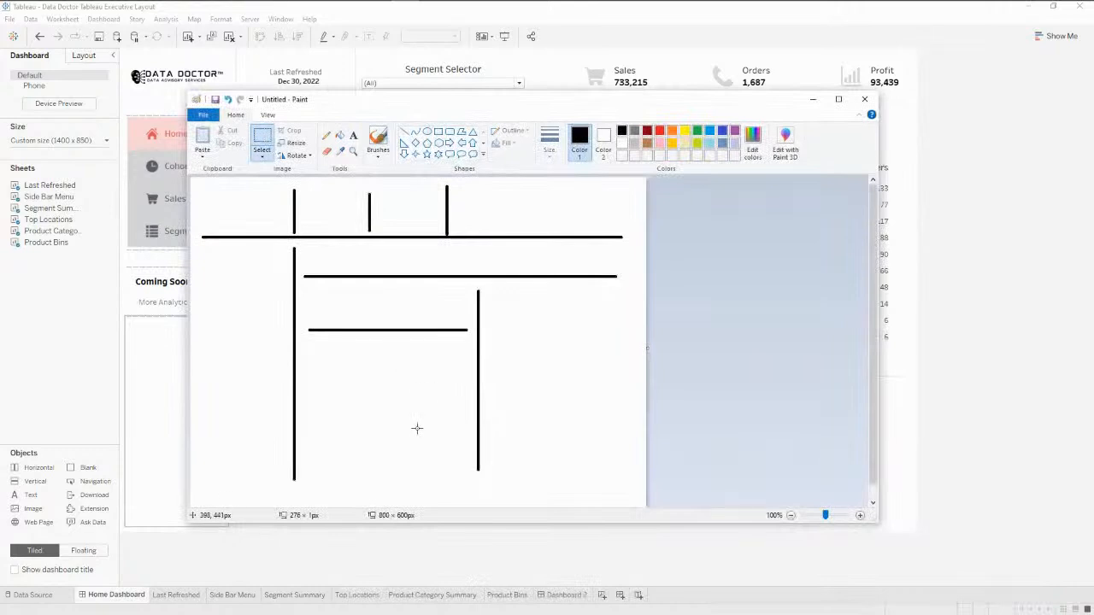
pyautogui.moveTo(423, 382); pyautogui.dragTo(552, 485)
pyautogui.press('Delete')
pyautogui.click(403, 130)
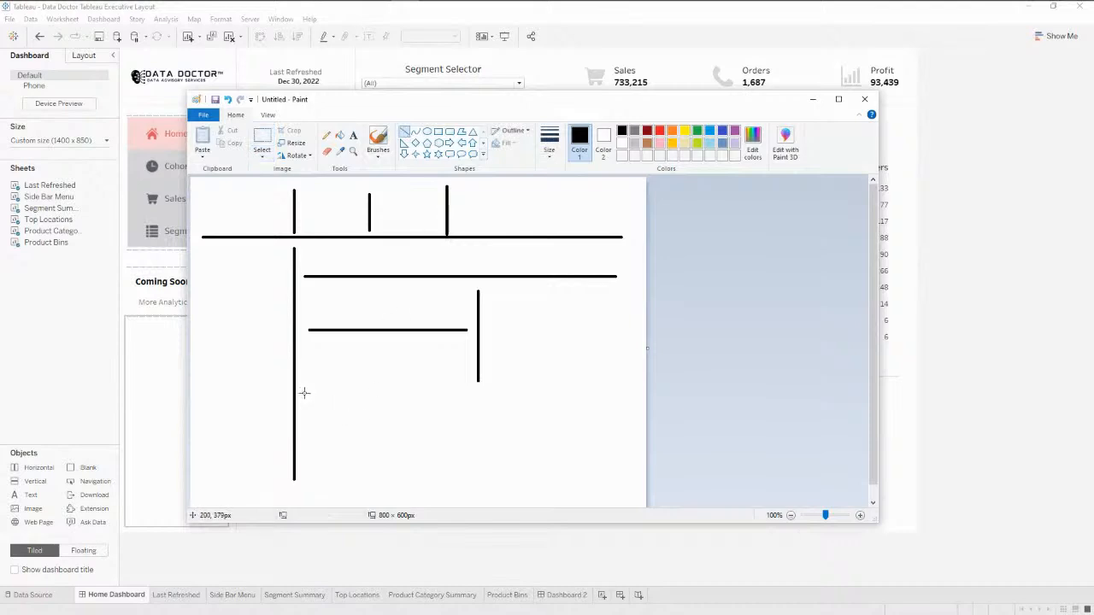
pyautogui.moveTo(305, 397); pyautogui.dragTo(615, 398)
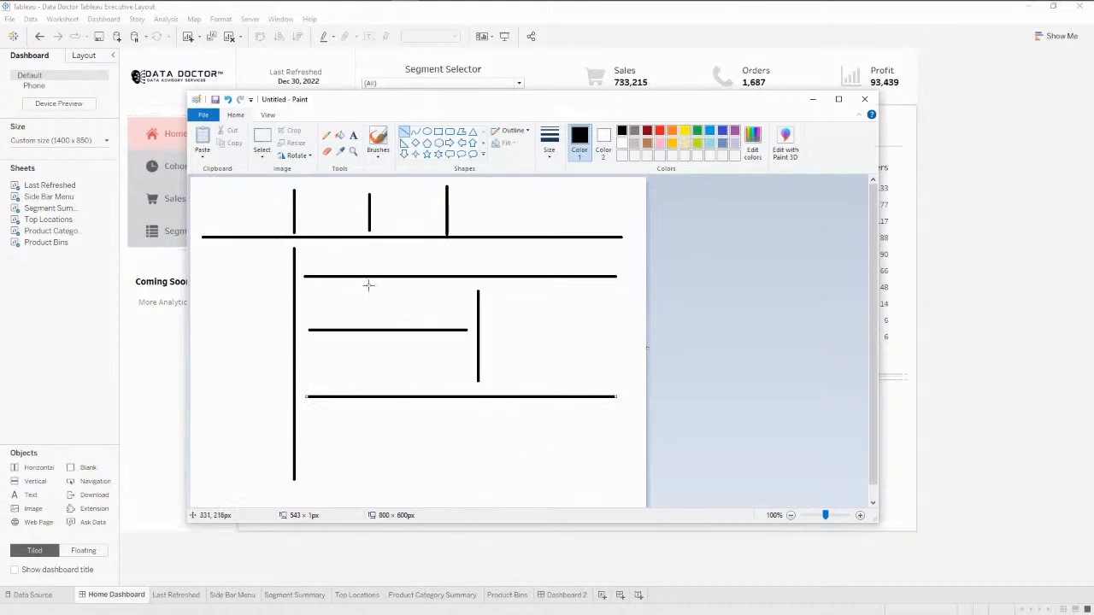
# Step: Draw a thin gold rectangle outline about 756 × 550 px around the entire layout sketch
pyautogui.click(438, 131)
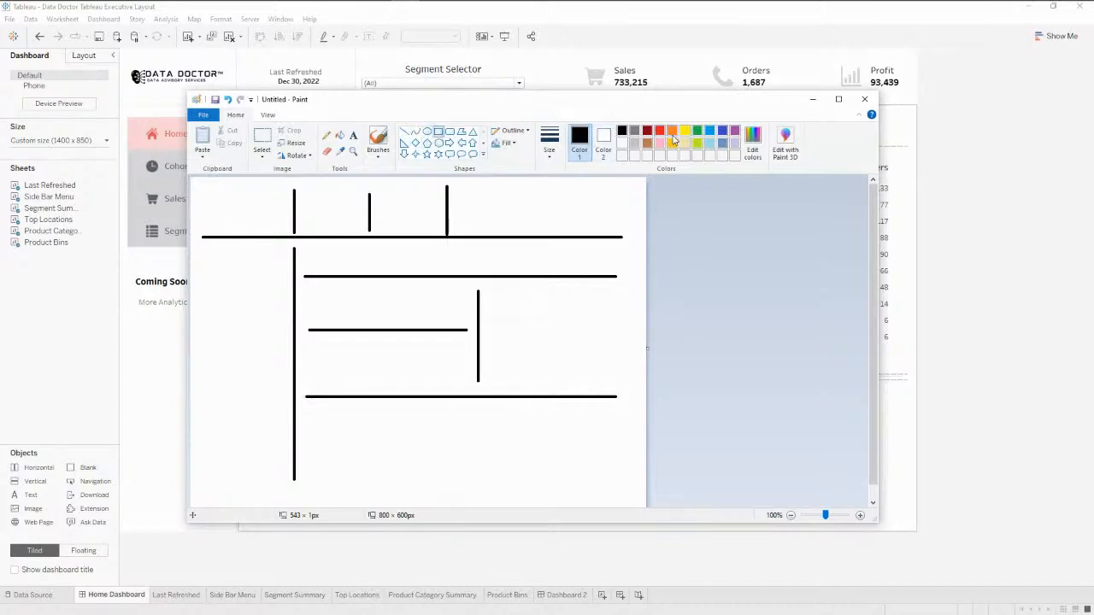
pyautogui.click(674, 145)
pyautogui.click(554, 153)
pyautogui.click(572, 180)
pyautogui.moveTo(201, 185)
pyautogui.mouseDown()
pyautogui.moveTo(625, 232)
pyautogui.moveTo(632, 497)
pyautogui.mouseUp()
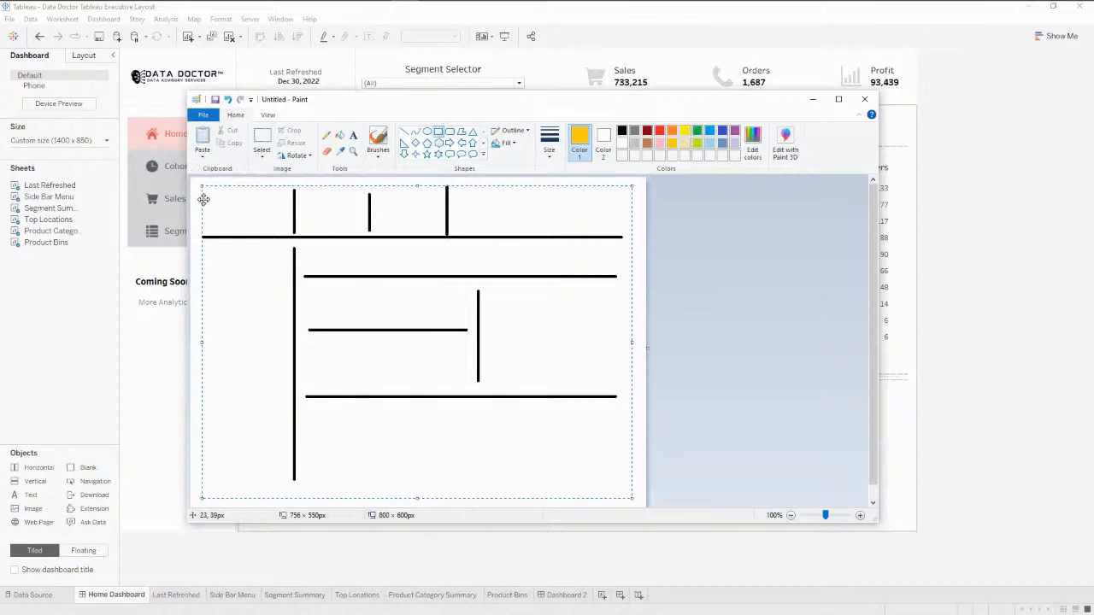
pyautogui.click(638, 203)
# Step: Draw a thin indigo rectangle outline about 747 × 79 px around the header row of the sketch
pyautogui.moveTo(203, 188)
pyautogui.mouseDown()
pyautogui.moveTo(459, 228)
pyautogui.moveTo(593, 220)
pyautogui.moveTo(625, 231)
pyautogui.mouseUp()
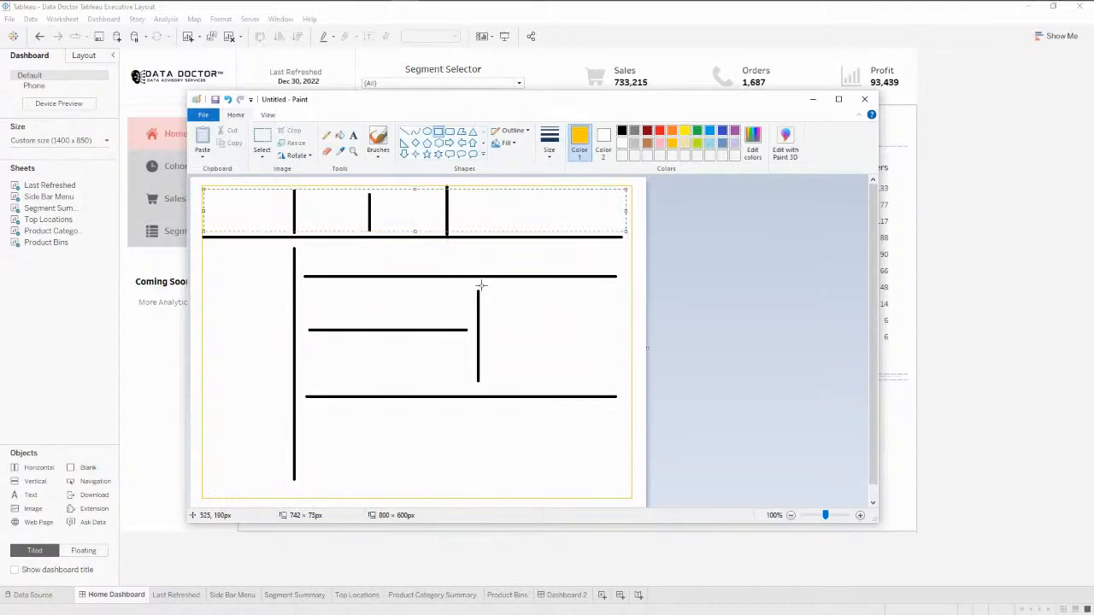
pyautogui.hotkey('ctrl', 'z')
pyautogui.click(672, 131)
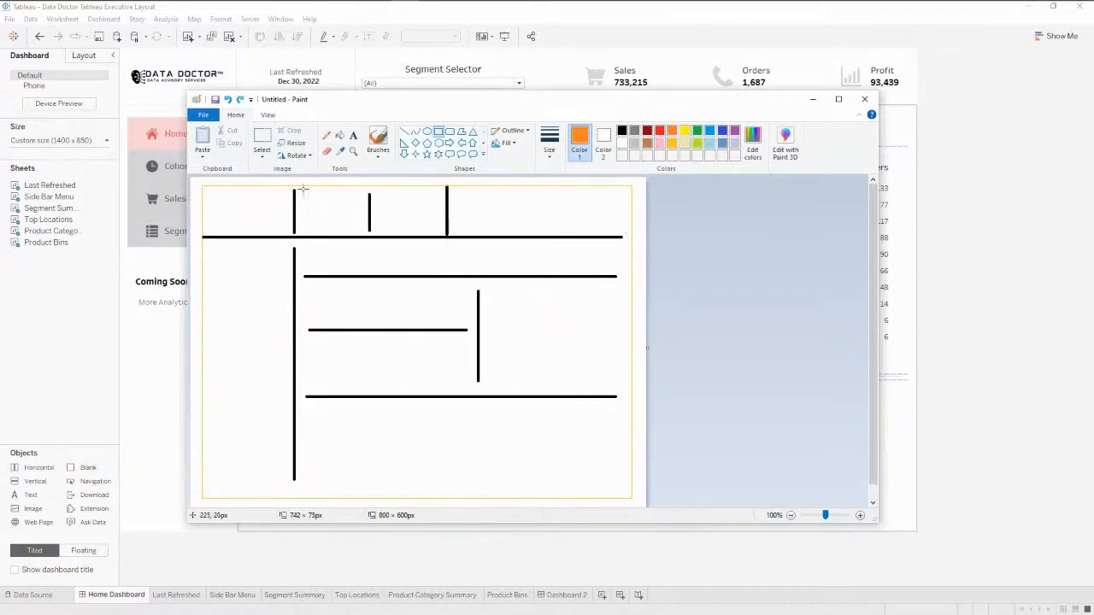
pyautogui.click(673, 144)
pyautogui.click(722, 130)
pyautogui.moveTo(203, 186); pyautogui.dragTo(629, 231)
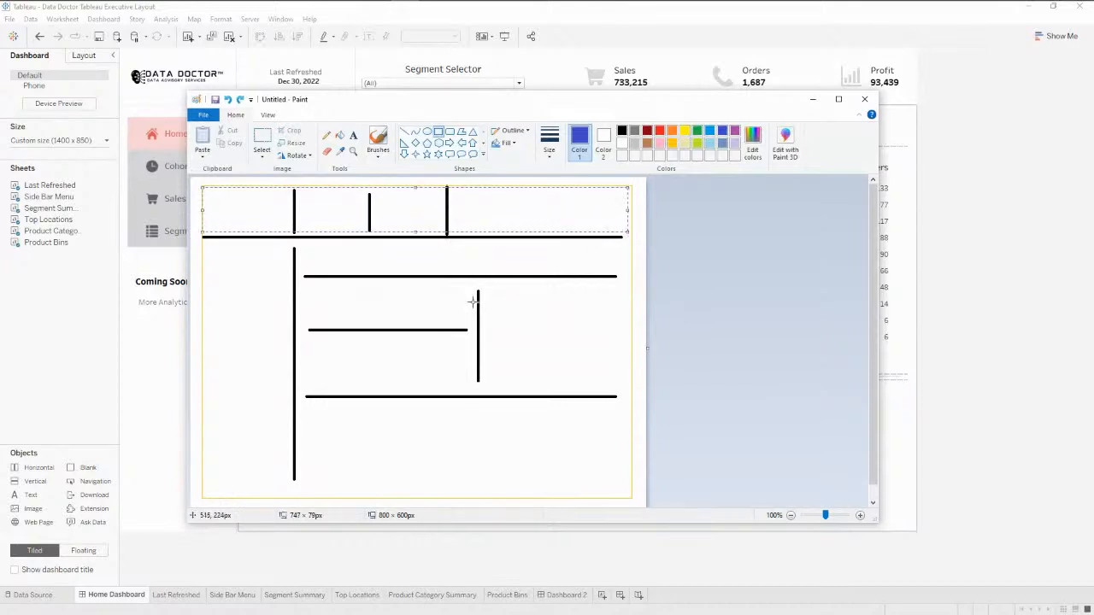
pyautogui.moveTo(203, 243); pyautogui.dragTo(629, 479)
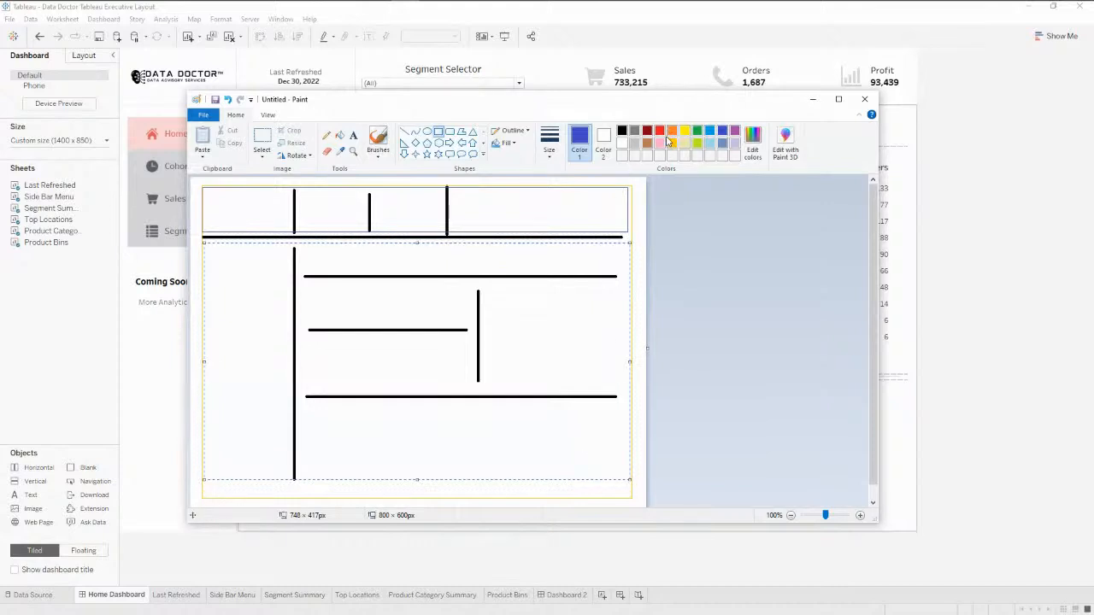
pyautogui.click(673, 142)
pyautogui.click(641, 218)
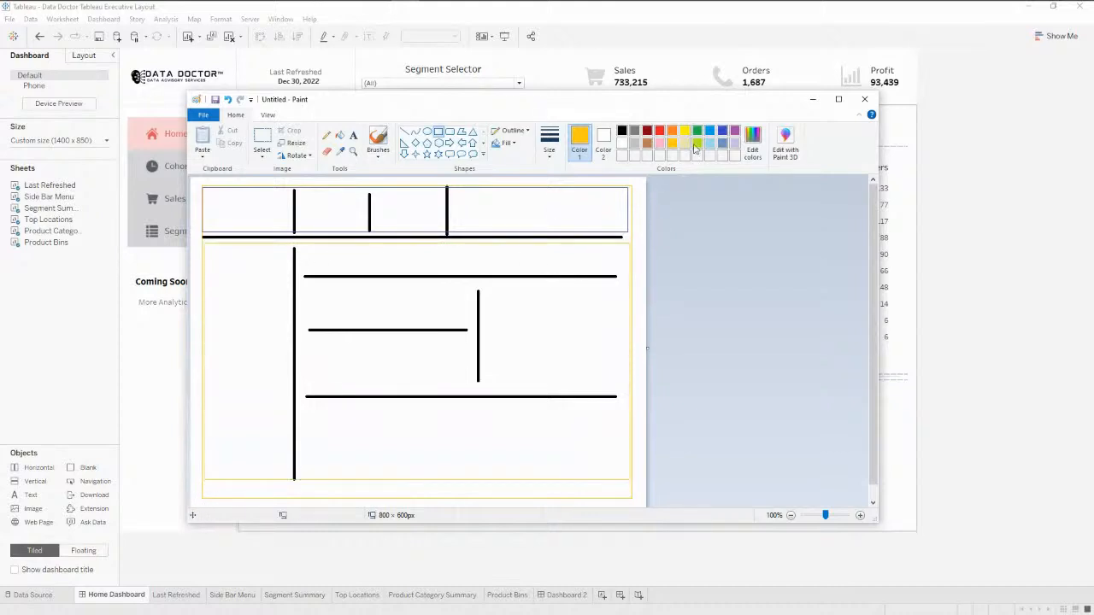
pyautogui.click(723, 131)
pyautogui.hotkey('ctrl', 'z')
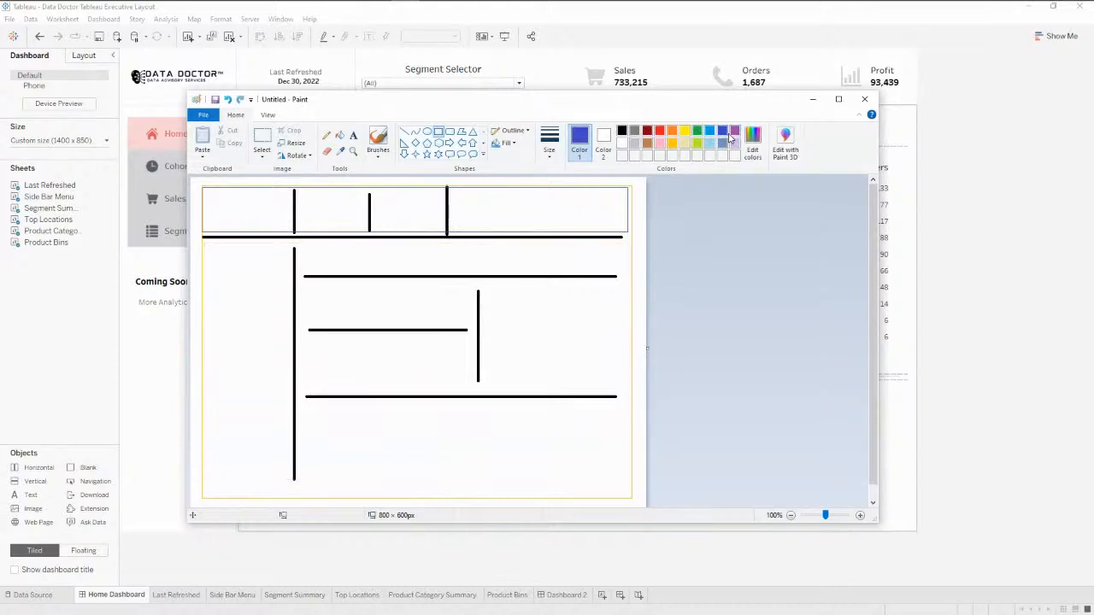
# Step: Outline the whole area below the header line with an indigo rectangle, and the content area beside the sidebar with a gold one
pyautogui.moveTo(203, 244)
pyautogui.mouseDown()
pyautogui.moveTo(569, 413)
pyautogui.moveTo(625, 482)
pyautogui.mouseUp()
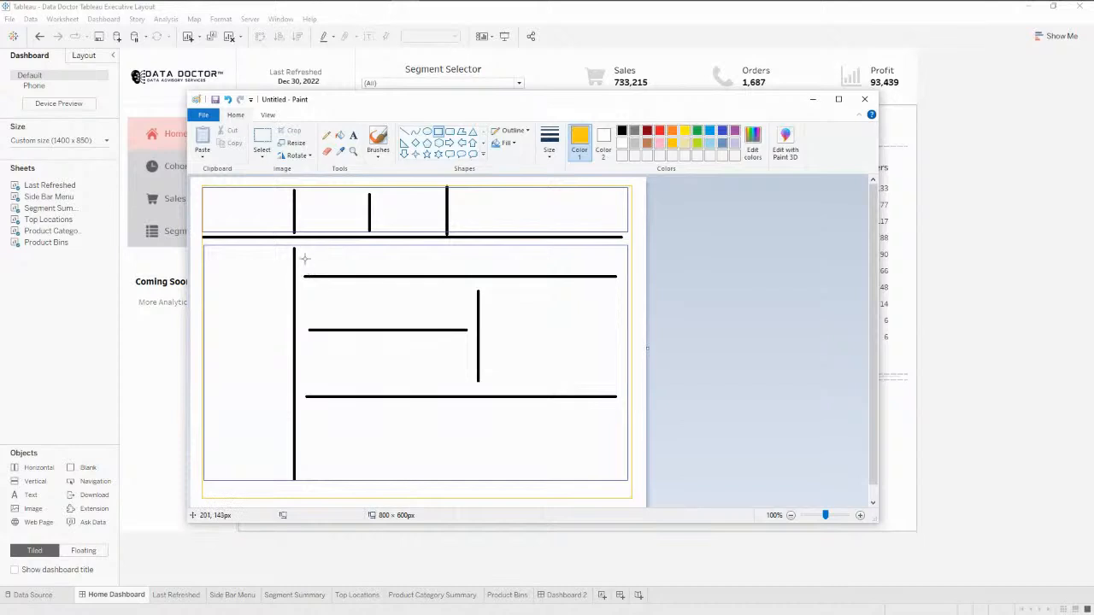
pyautogui.moveTo(302, 250)
pyautogui.mouseDown()
pyautogui.moveTo(459, 439)
pyautogui.moveTo(529, 464)
pyautogui.moveTo(618, 472)
pyautogui.mouseUp()
pyautogui.click(639, 242)
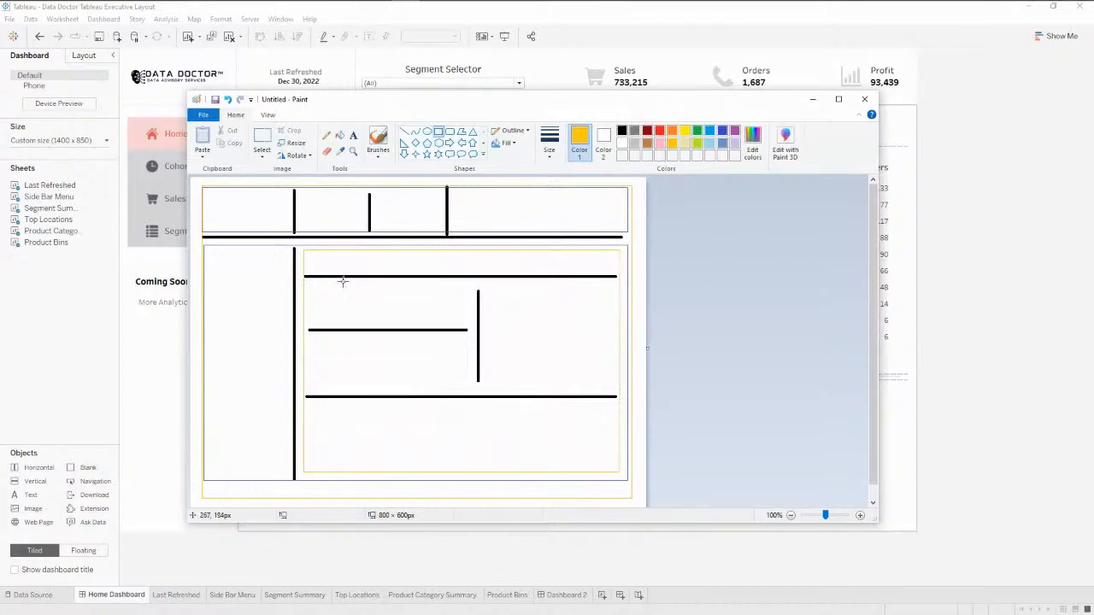
# Step: Draw an indigo rectangle about 543 × 185 px around the middle content row and a gold one around its left part
pyautogui.click(721, 131)
pyautogui.moveTo(308, 283); pyautogui.dragTo(617, 388)
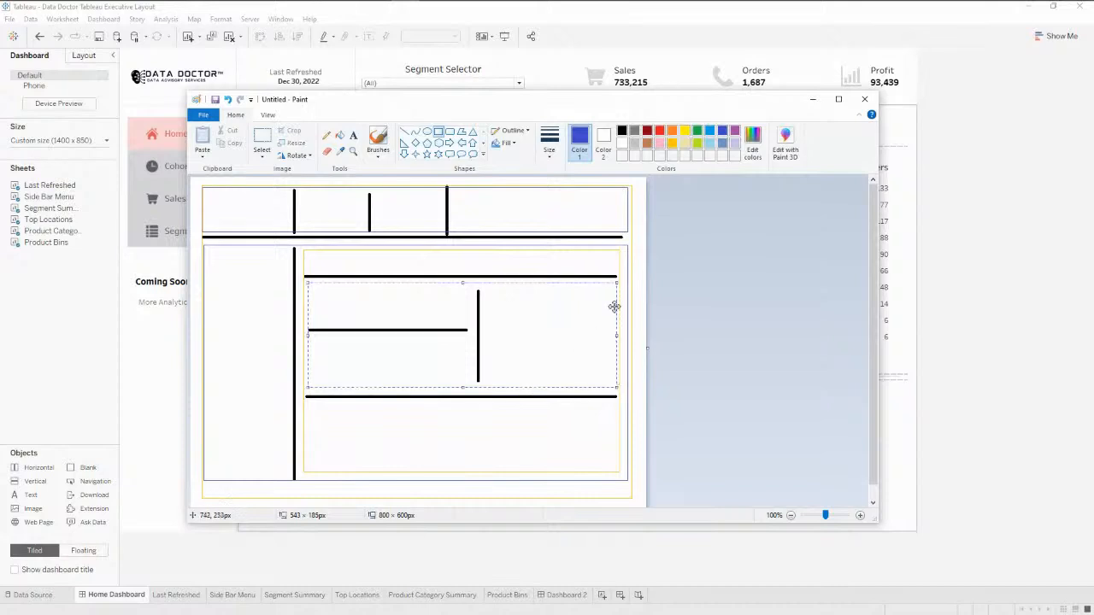
pyautogui.click(671, 143)
pyautogui.moveTo(313, 290)
pyautogui.mouseDown()
pyautogui.moveTo(431, 373)
pyautogui.moveTo(469, 381)
pyautogui.mouseUp()
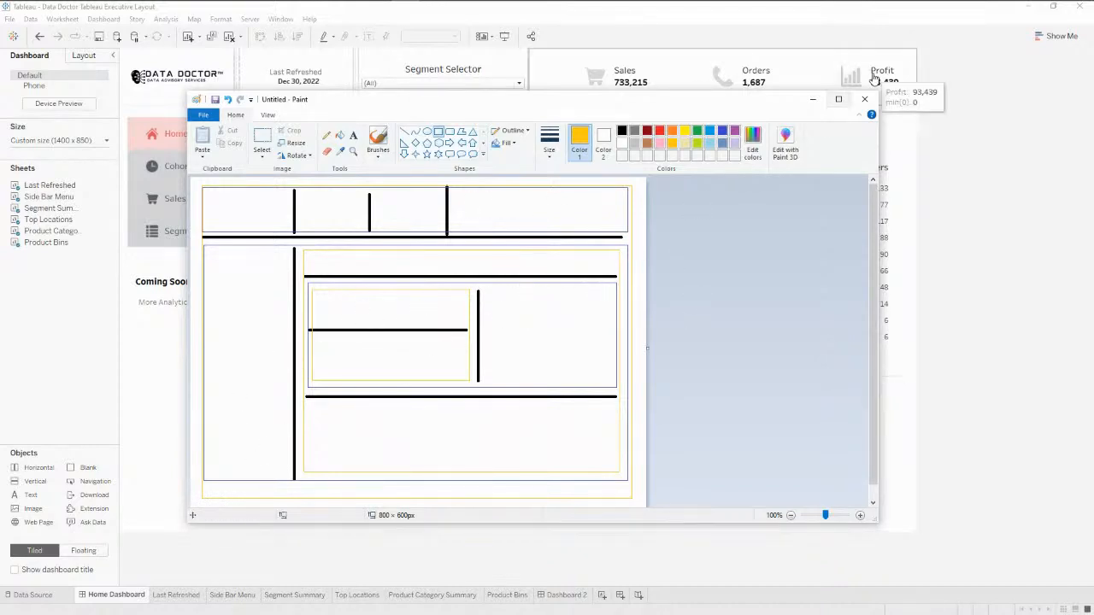
# Step: Switch back to Tableau, open the empty Dashboard 2 and dock the Tableau window across about 70% of the screen width
pyautogui.click(816, 103)
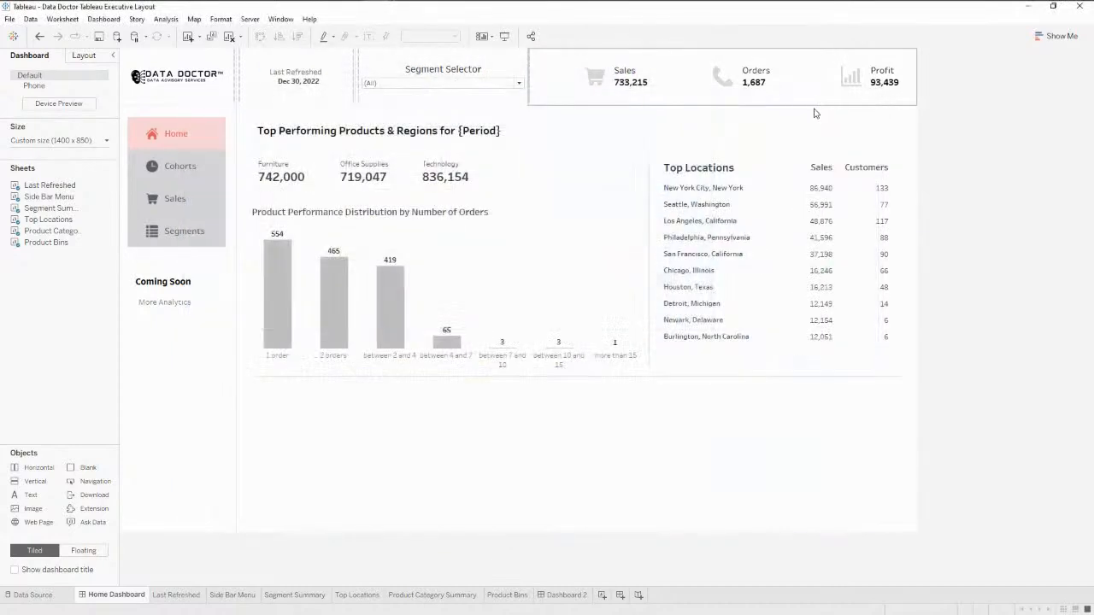
pyautogui.click(561, 596)
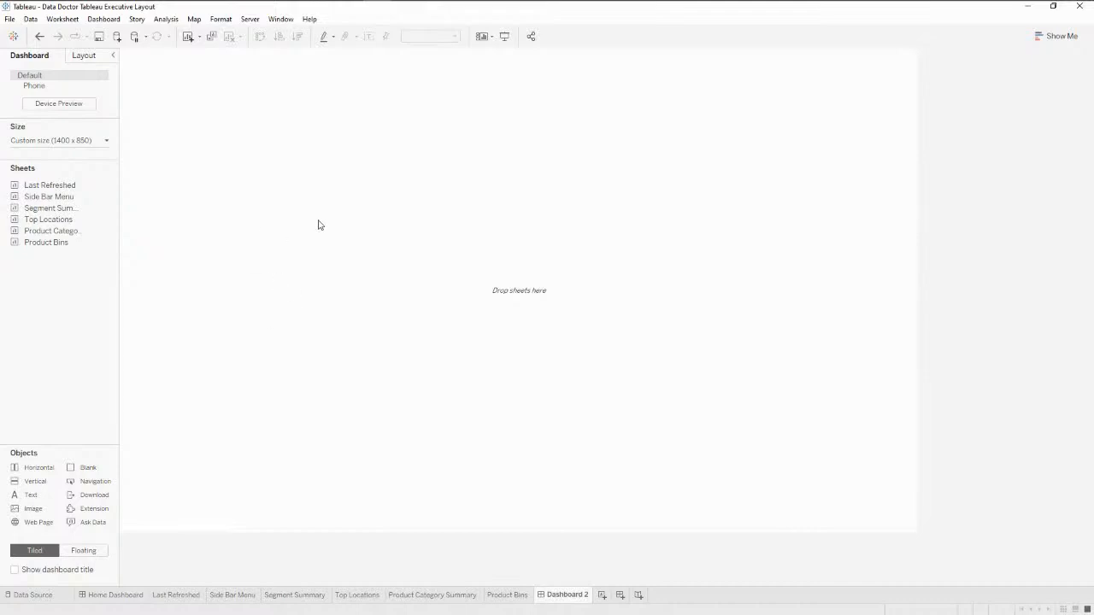
pyautogui.press('super+Left')
pyautogui.moveTo(547, 206); pyautogui.dragTo(773, 205)
# Step: Bring the Paint sketch forward, zoom it out to 50% and dock its window in the space beside Tableau
pyautogui.hotkey('alt', 'Tab')
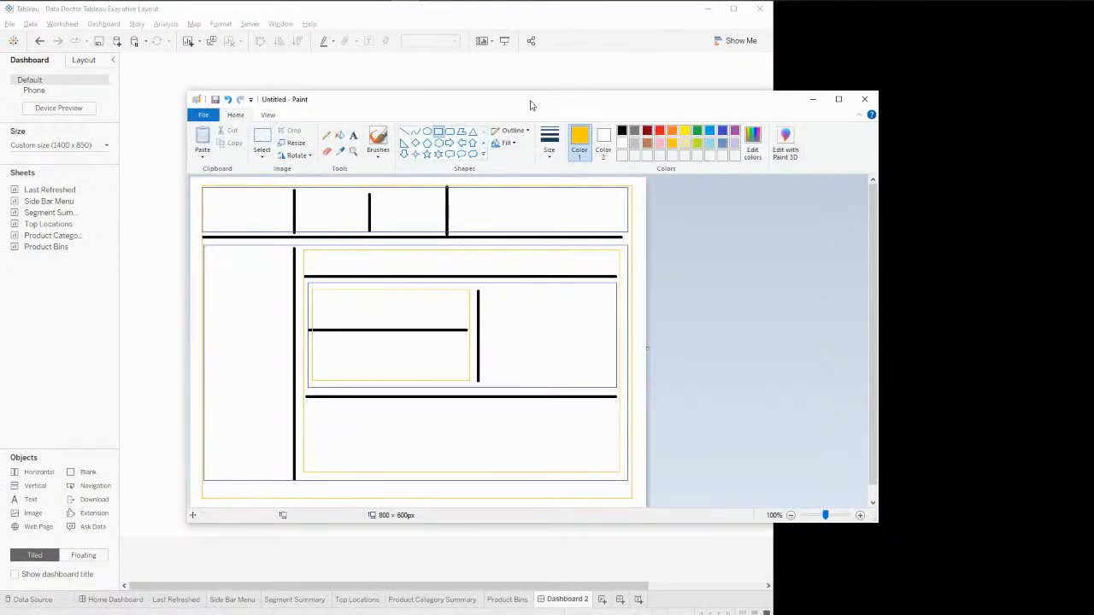
pyautogui.scroll(-1, 660, 376)
pyautogui.keyDown('ctrl'); pyautogui.scroll(-2, 660, 375); pyautogui.keyUp('ctrl')
pyautogui.keyDown('ctrl'); pyautogui.scroll(2, 661, 375); pyautogui.keyUp('ctrl')
pyautogui.keyDown('ctrl'); pyautogui.scroll(-1, 660, 375); pyautogui.keyUp('ctrl')
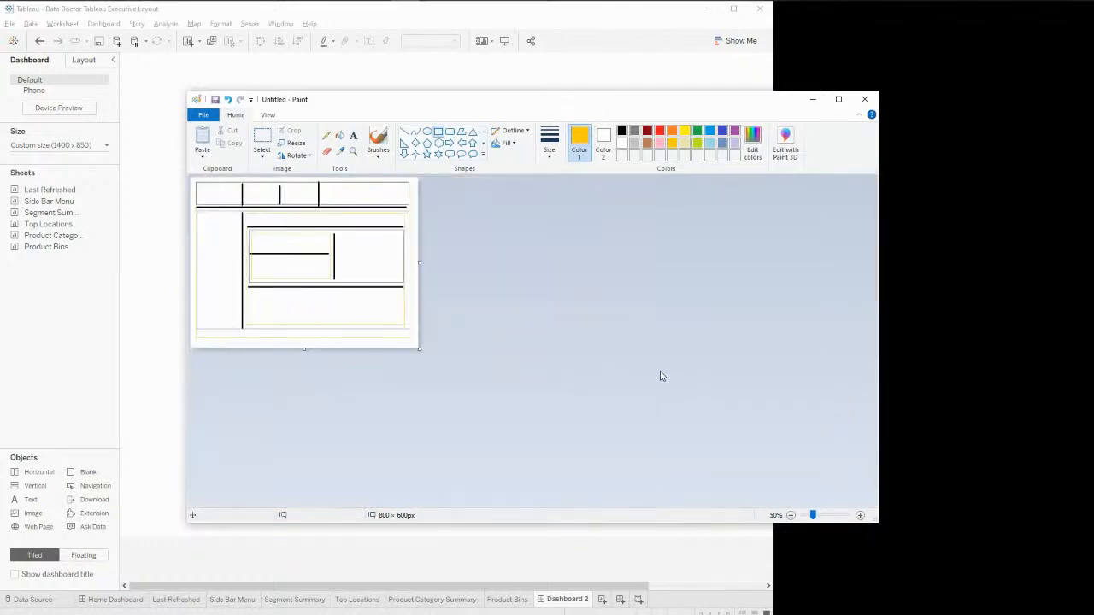
pyautogui.press('super+Right')
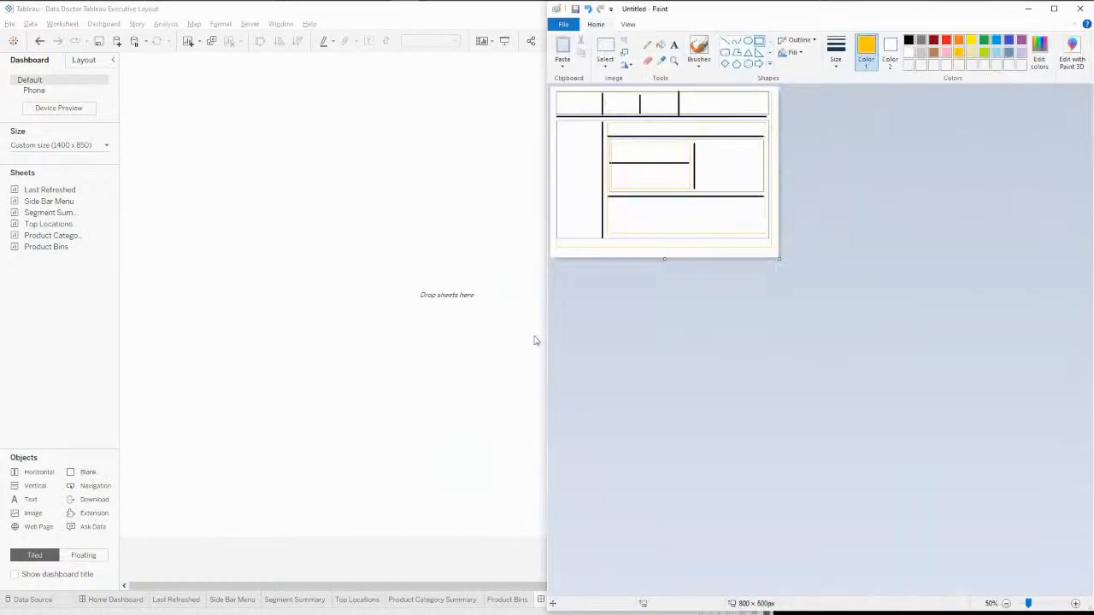
pyautogui.moveTo(545, 330)
pyautogui.mouseDown()
pyautogui.moveTo(789, 318)
pyautogui.moveTo(776, 324)
pyautogui.mouseUp()
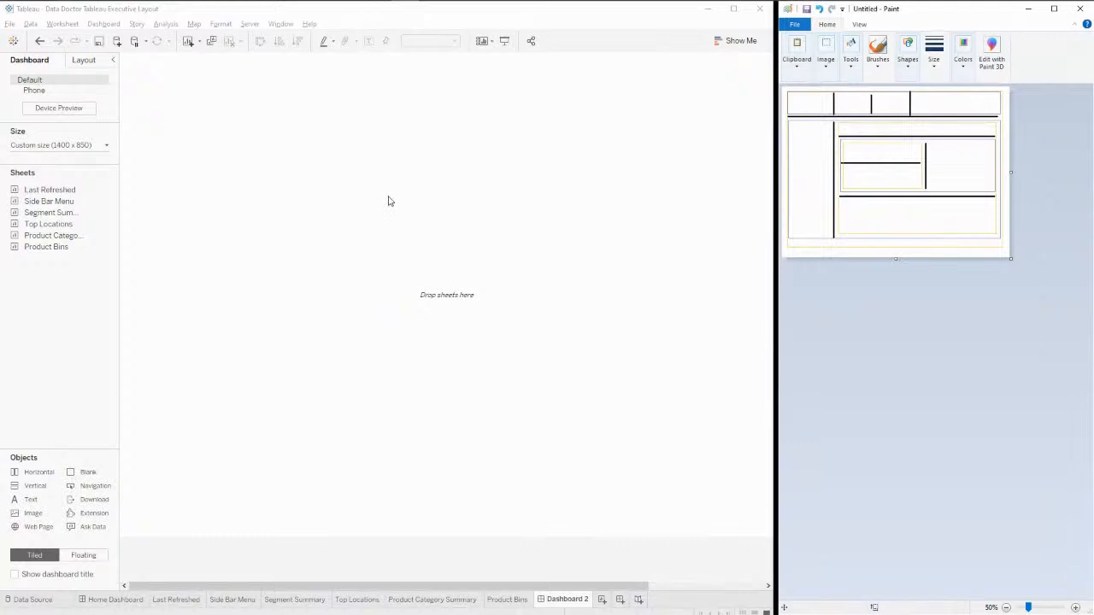
# Step: Place a vertical container across the empty dashboard in Tableau and add a Blank object inside it
pyautogui.click(49, 350)
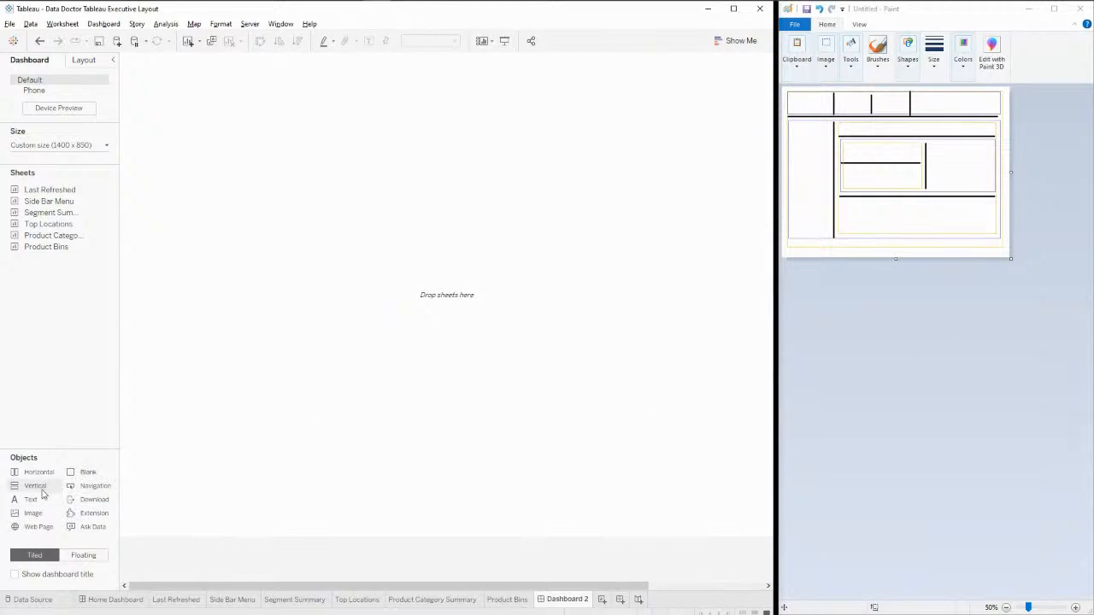
pyautogui.moveTo(42, 493); pyautogui.dragTo(530, 158)
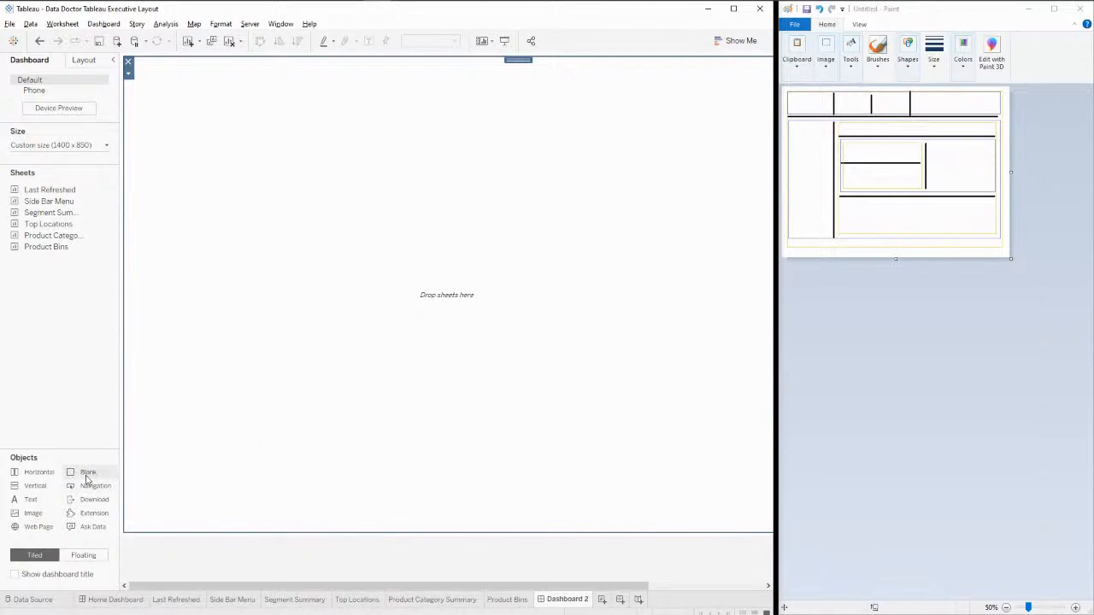
pyautogui.moveTo(88, 478); pyautogui.dragTo(484, 263)
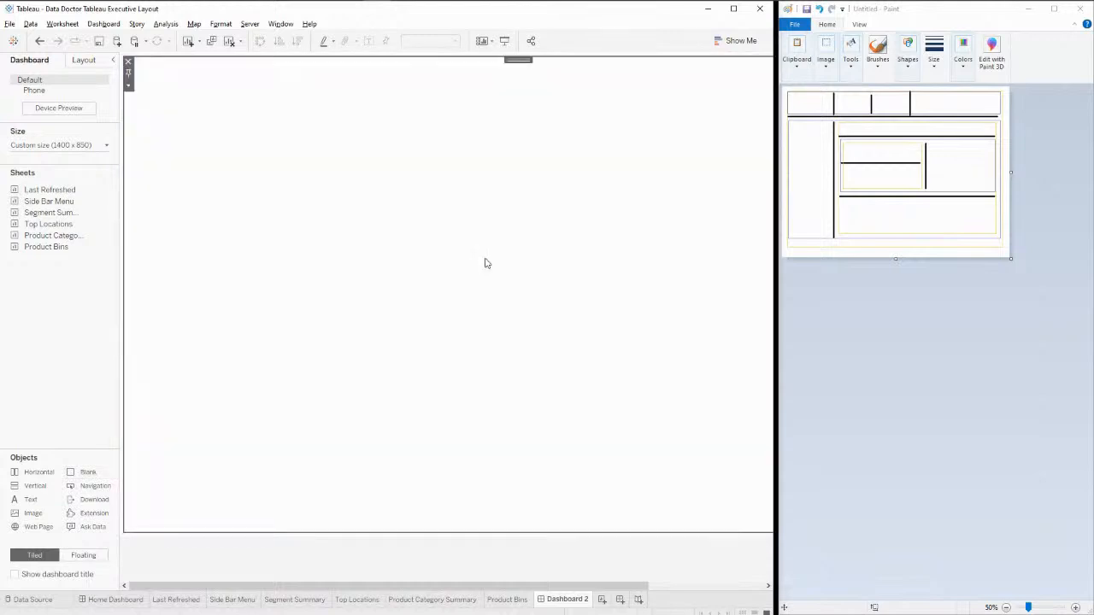
# Step: Add two more Blank objects to the vertical container, one below the first and one between the two
pyautogui.moveTo(89, 472); pyautogui.dragTo(437, 455)
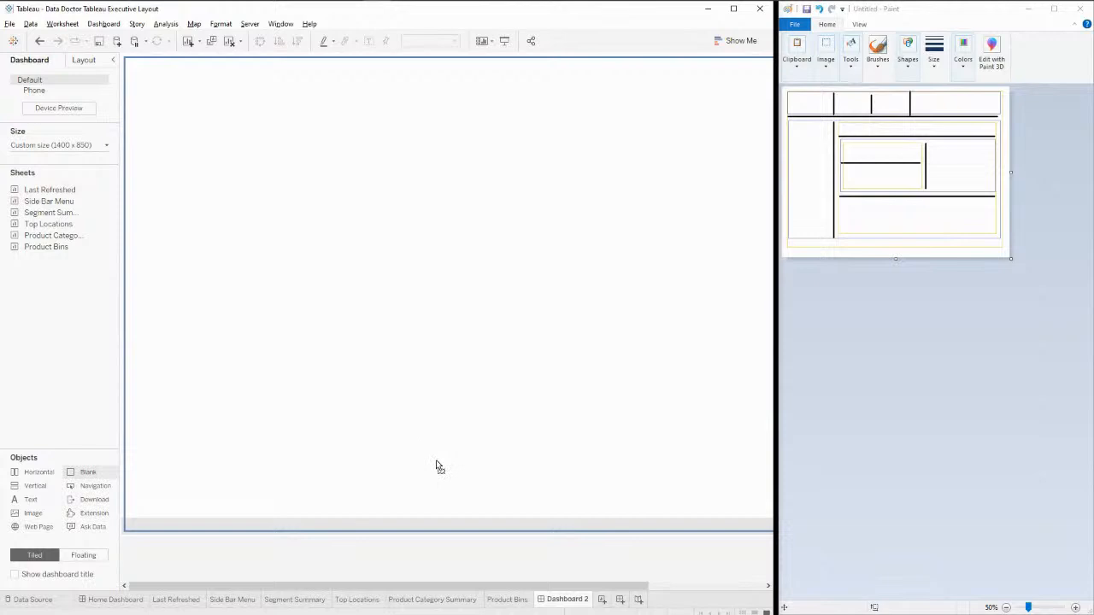
pyautogui.moveTo(436, 462); pyautogui.dragTo(455, 518)
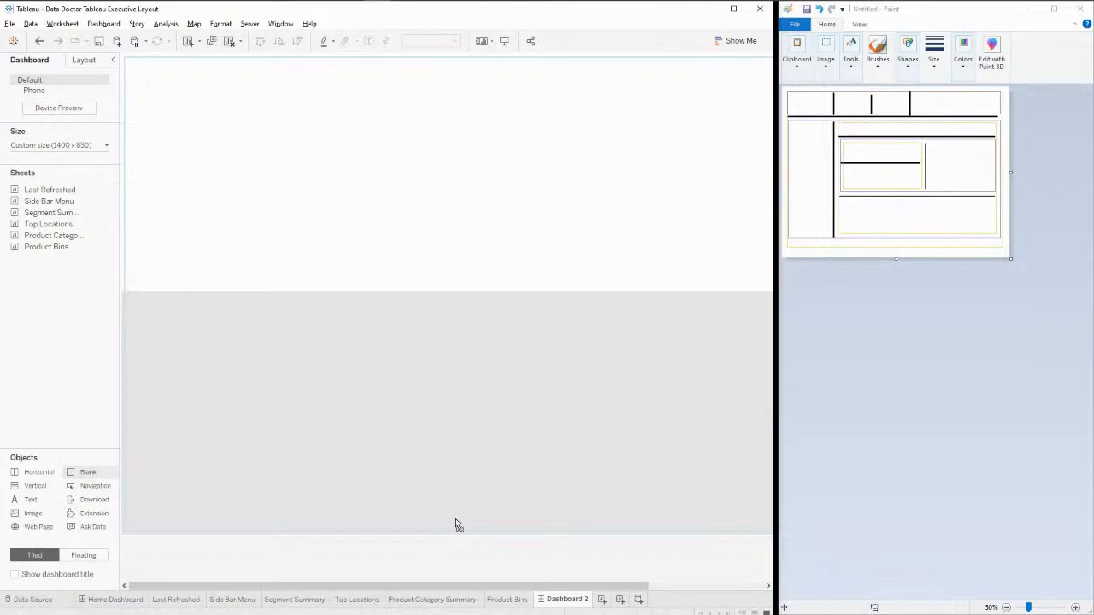
pyautogui.moveTo(455, 518); pyautogui.dragTo(454, 519)
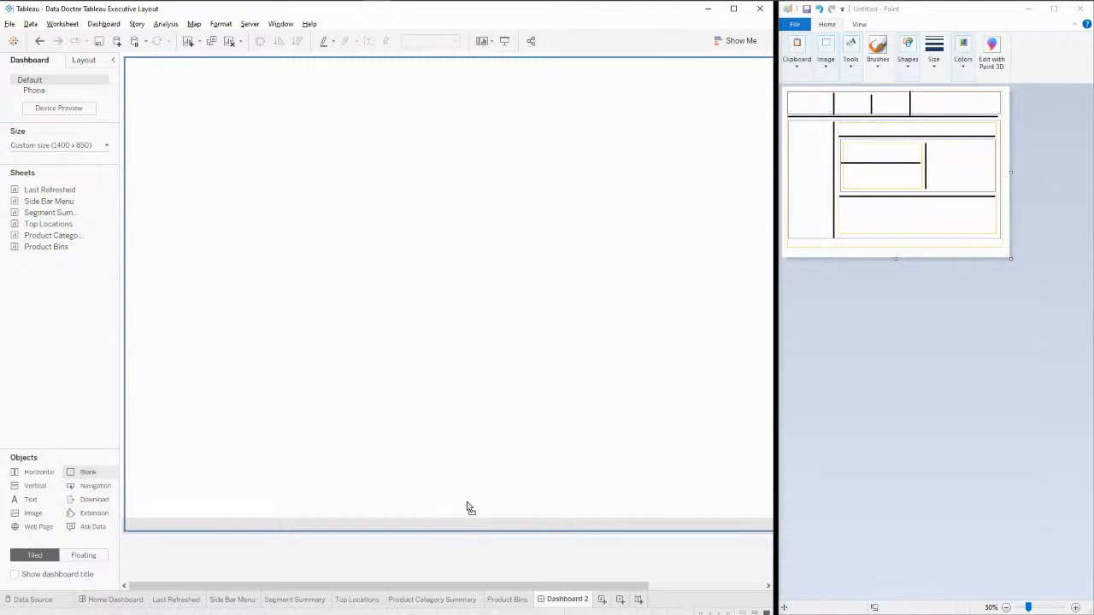
pyautogui.moveTo(467, 507); pyautogui.dragTo(468, 507)
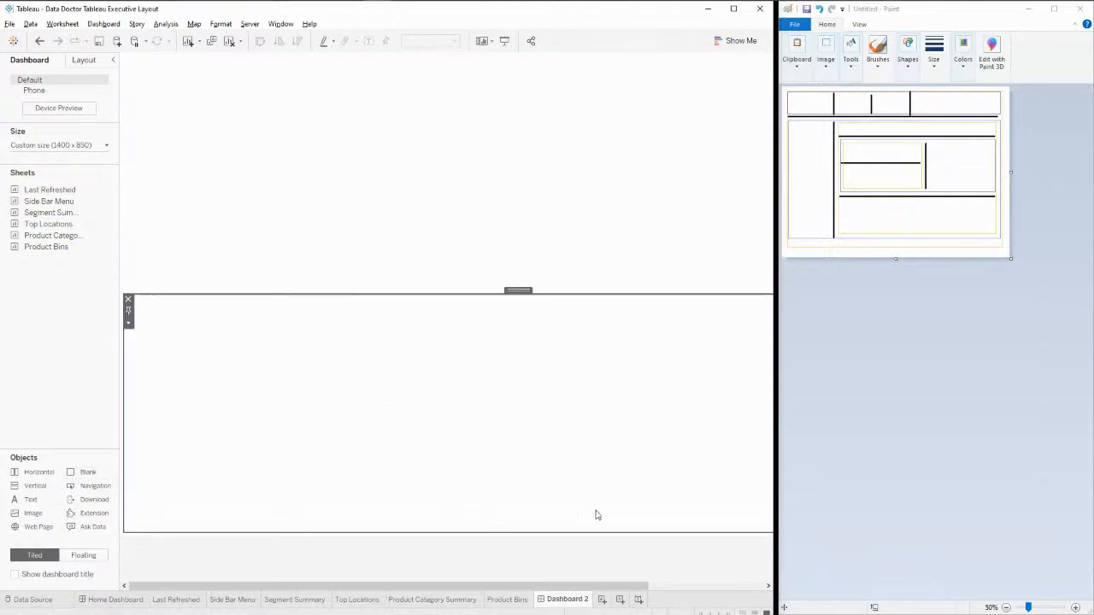
pyautogui.moveTo(86, 473); pyautogui.dragTo(366, 308)
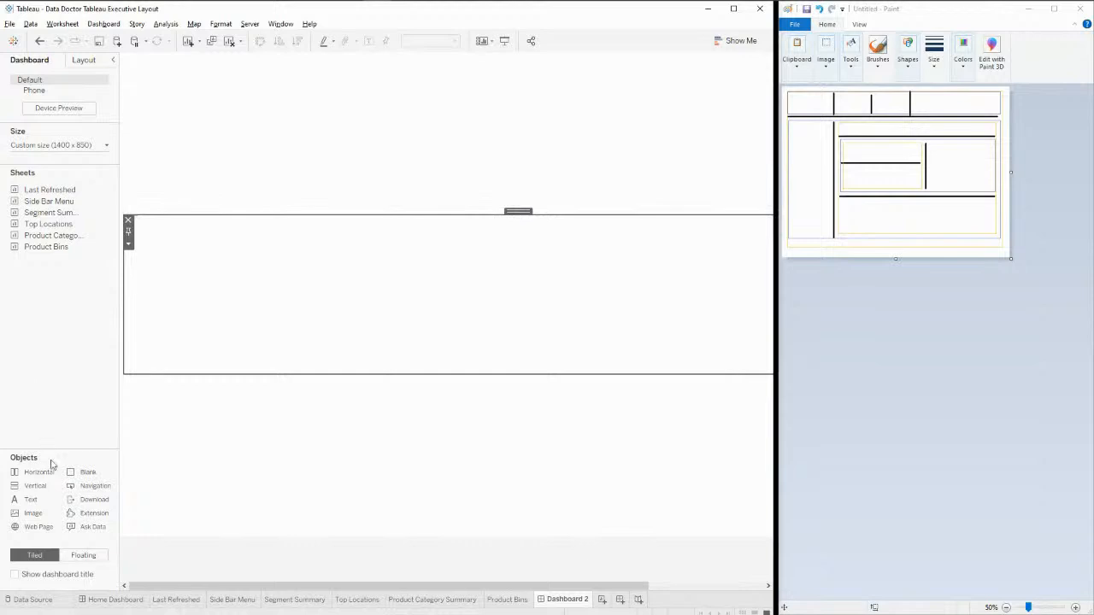
# Step: Insert a horizontal container between the stacked blanks and place a Blank object inside it
pyautogui.moveTo(41, 474)
pyautogui.mouseDown()
pyautogui.moveTo(317, 247)
pyautogui.moveTo(181, 322)
pyautogui.moveTo(996, 48)
pyautogui.moveTo(757, 165)
pyautogui.moveTo(1017, 118)
pyautogui.moveTo(381, 222)
pyautogui.moveTo(674, 188)
pyautogui.moveTo(947, 94)
pyautogui.moveTo(968, 116)
pyautogui.moveTo(432, 269)
pyautogui.moveTo(436, 110)
pyautogui.moveTo(455, 219)
pyautogui.mouseUp()
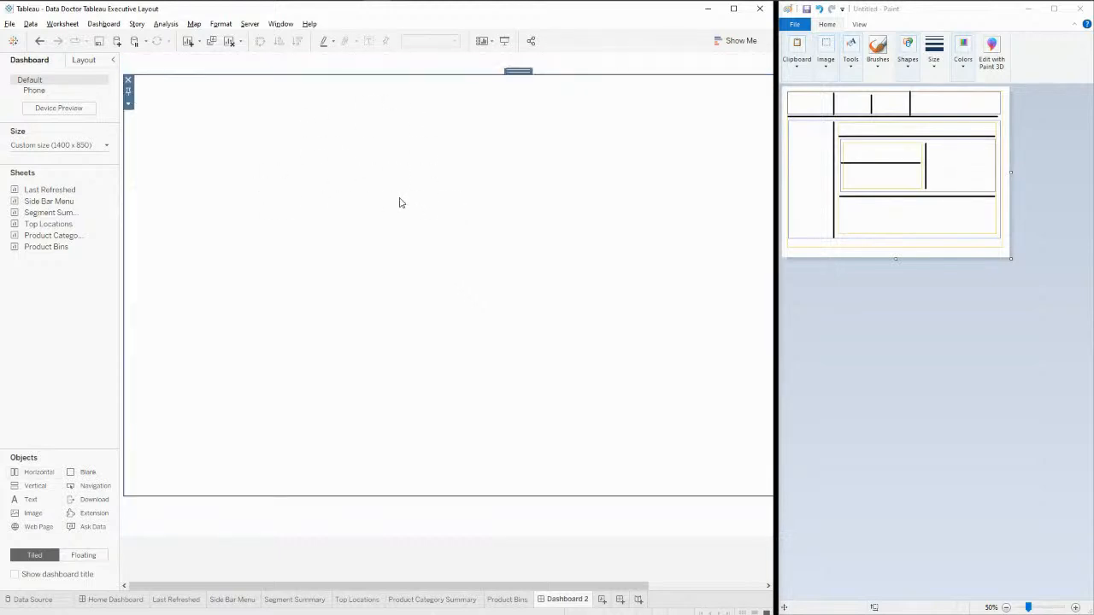
pyautogui.moveTo(86, 472); pyautogui.dragTo(404, 360)
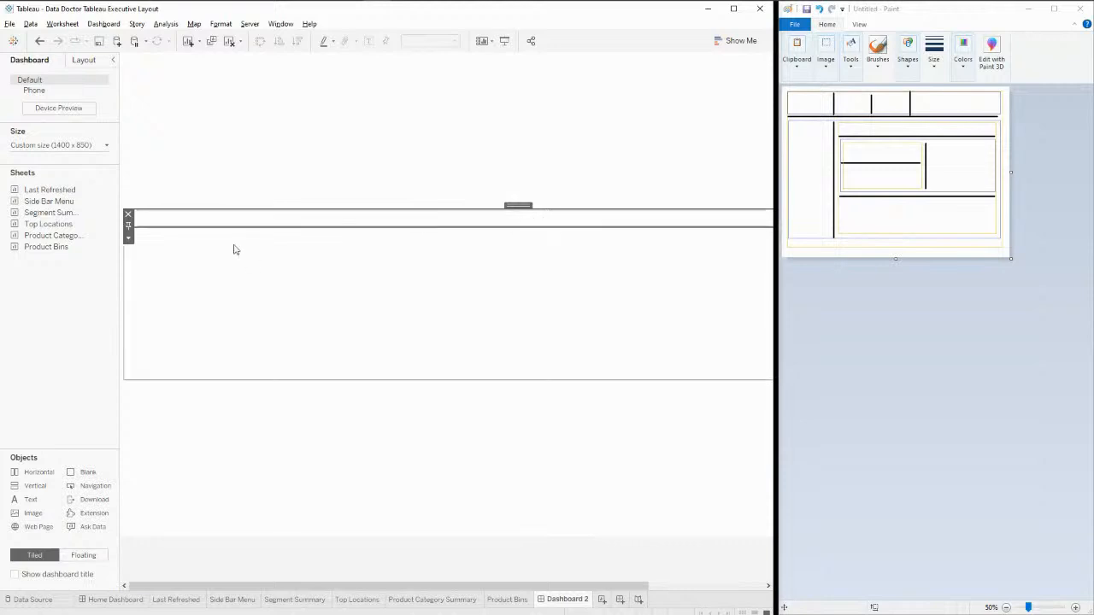
# Step: Select the horizontal container that holds the Blank object and set its height to 150 pixels
pyautogui.click(129, 237)
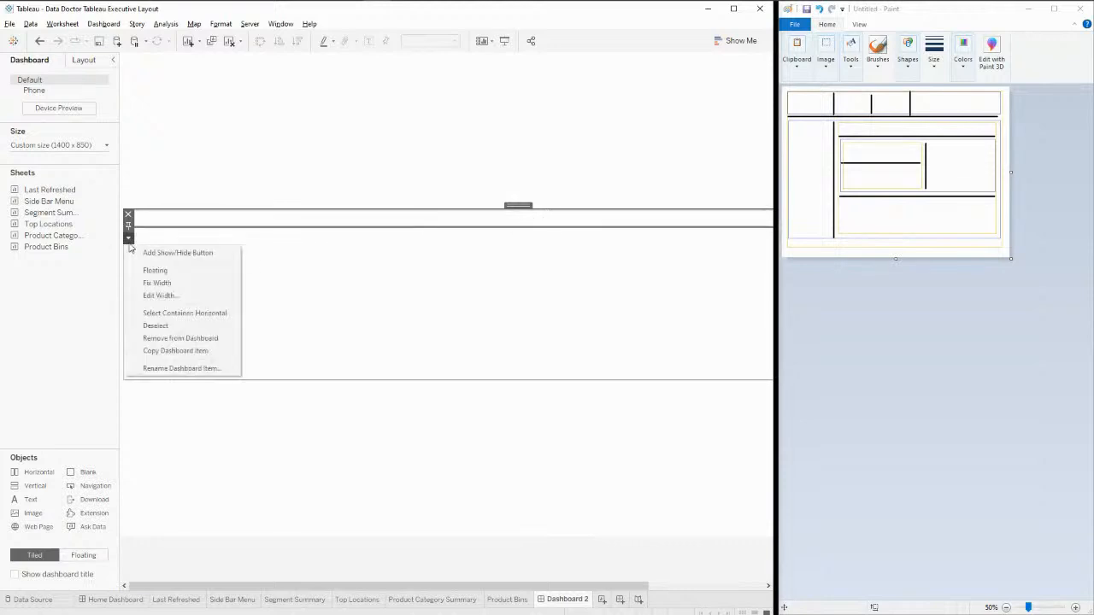
pyautogui.click(224, 313)
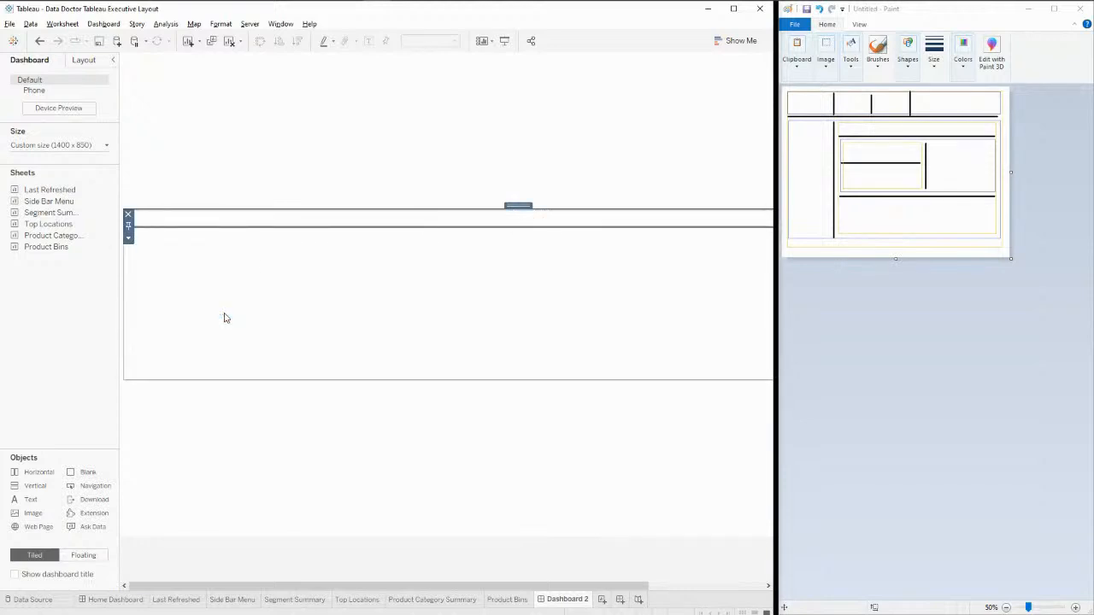
pyautogui.click(129, 241)
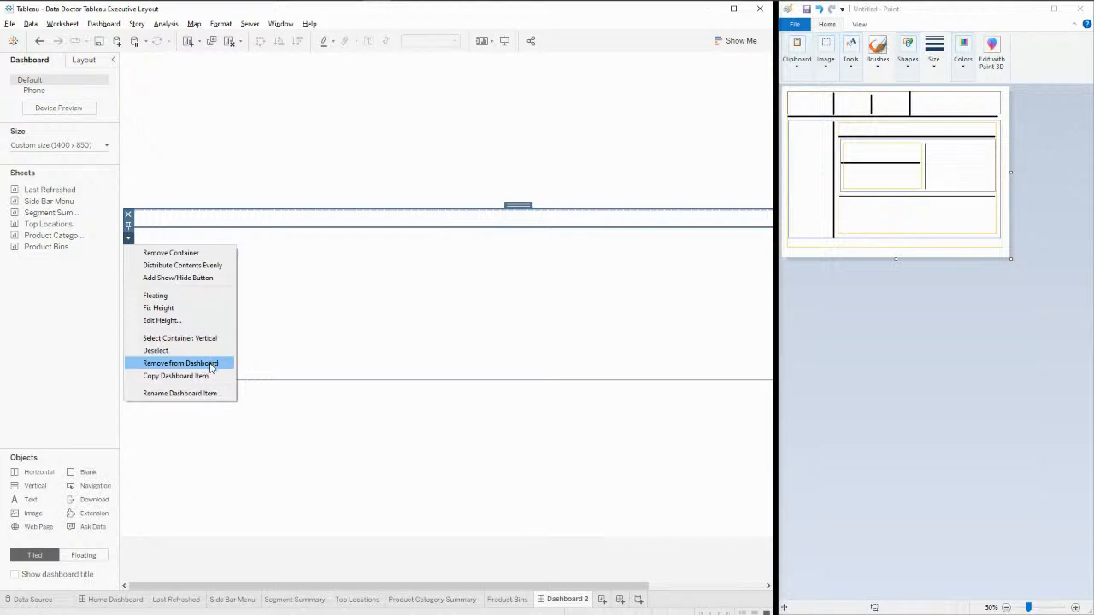
pyautogui.click(199, 322)
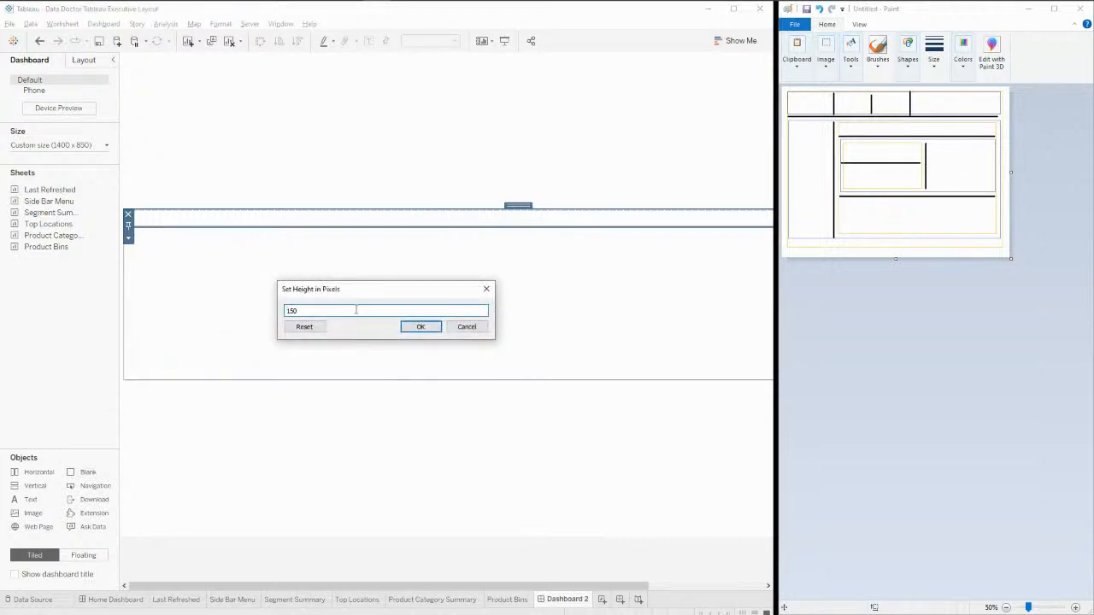
pyautogui.press('Return')
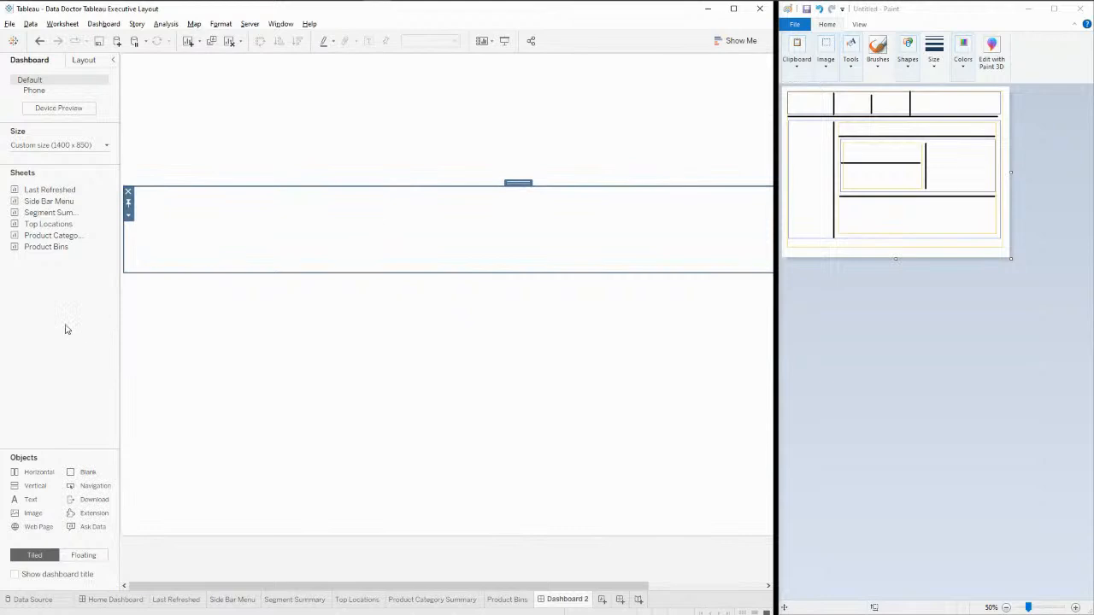
pyautogui.click(355, 175)
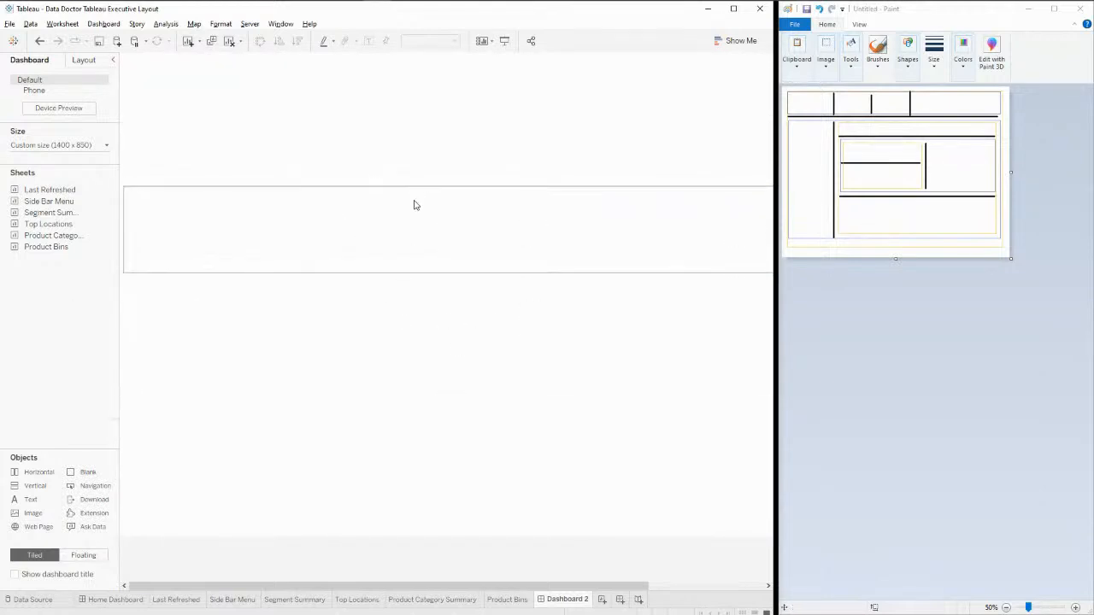
# Step: Add three more Blank objects side by side inside the horizontal container
pyautogui.moveTo(43, 485); pyautogui.dragTo(508, 232)
pyautogui.moveTo(88, 470); pyautogui.dragTo(188, 244)
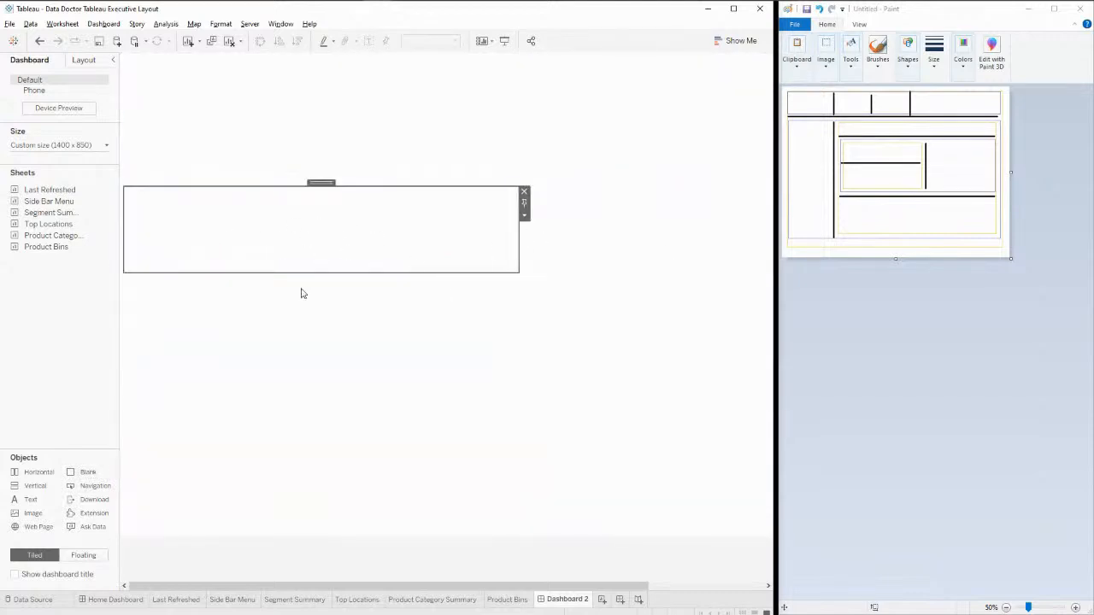
pyautogui.moveTo(88, 472); pyautogui.dragTo(479, 240)
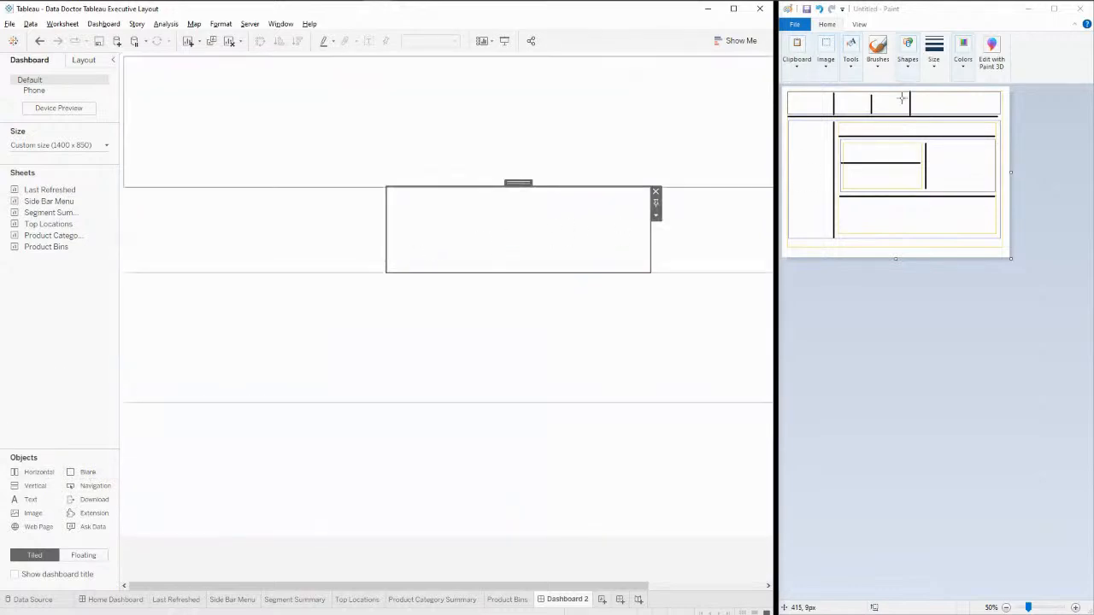
pyautogui.moveTo(85, 475); pyautogui.dragTo(420, 249)
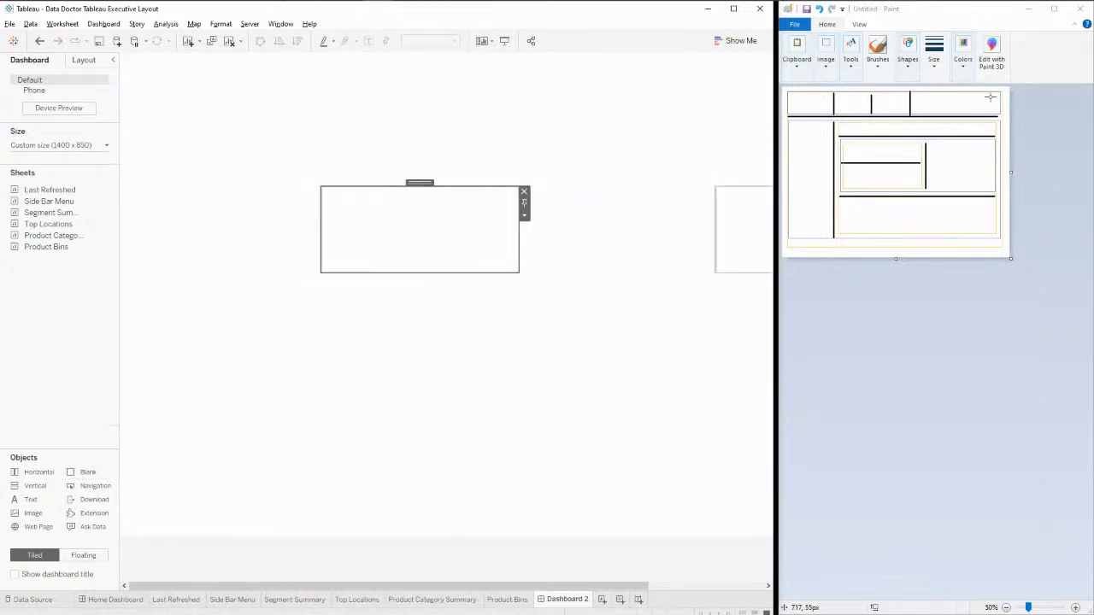
pyautogui.click(240, 231)
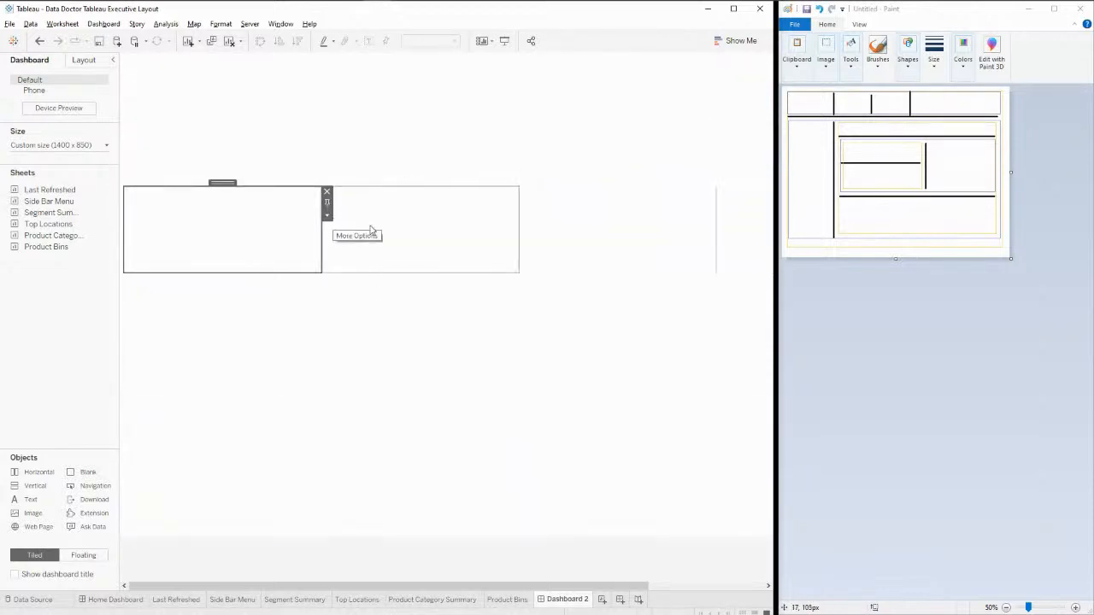
pyautogui.click(61, 318)
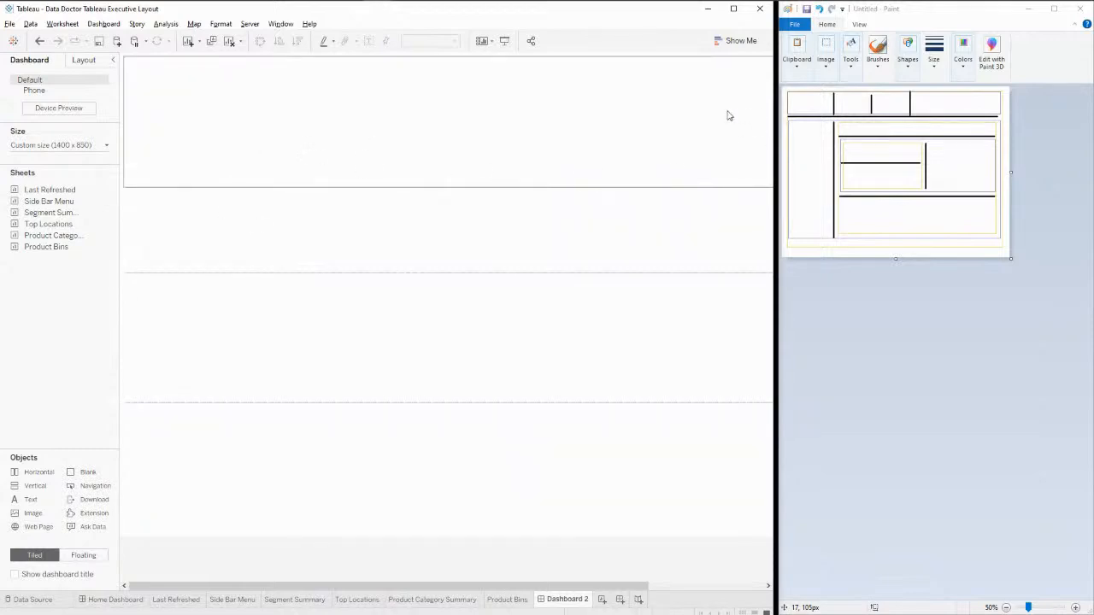
# Step: Set the height of the Blank object above the horizontal container to 10 pixels
pyautogui.click(413, 124)
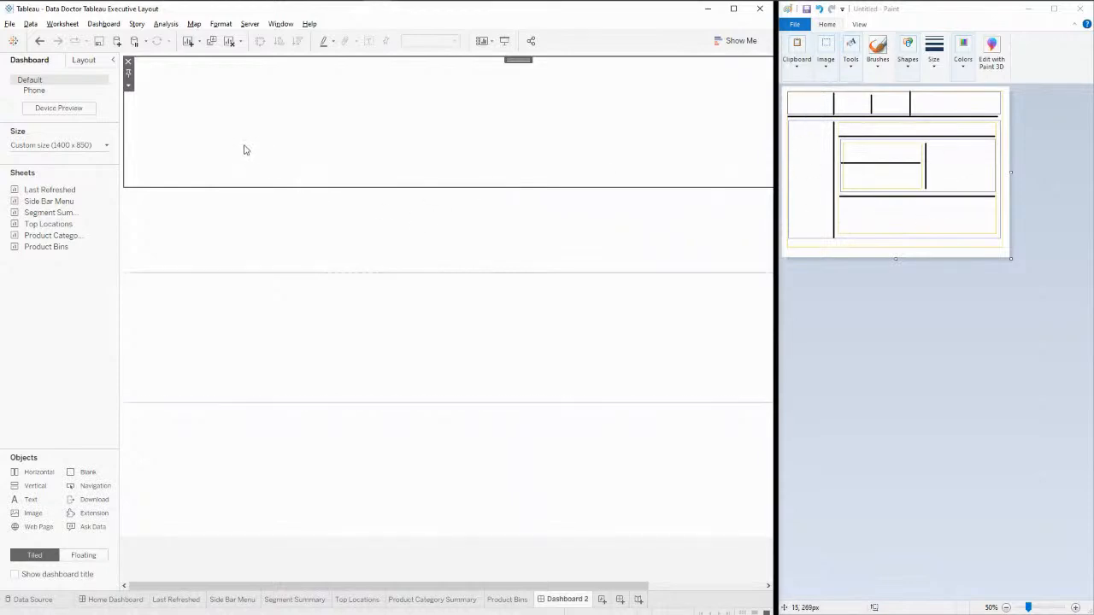
pyautogui.click(128, 85)
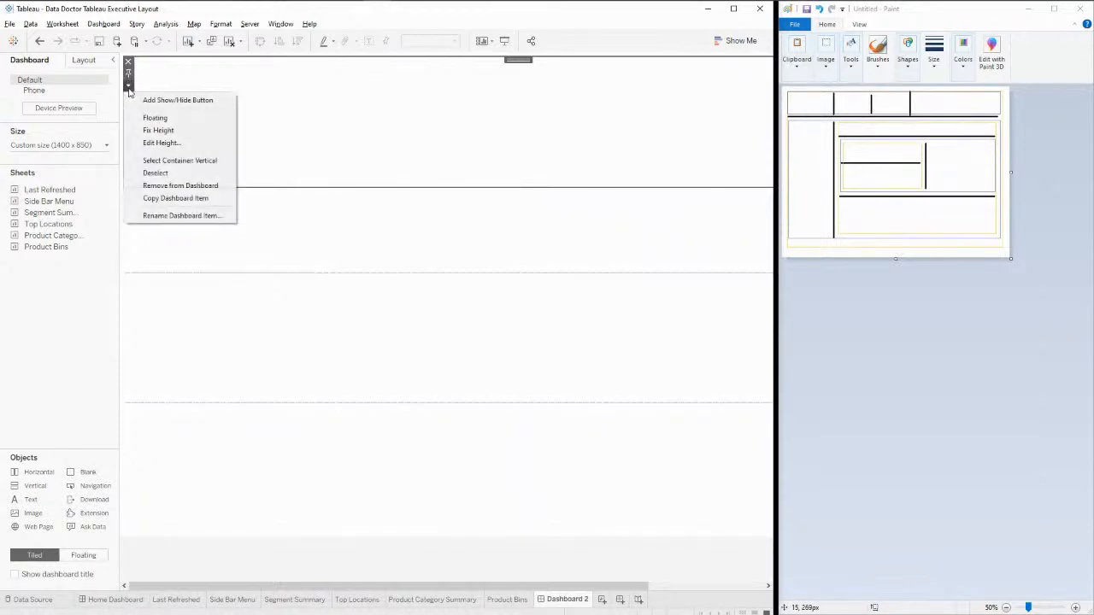
pyautogui.click(175, 143)
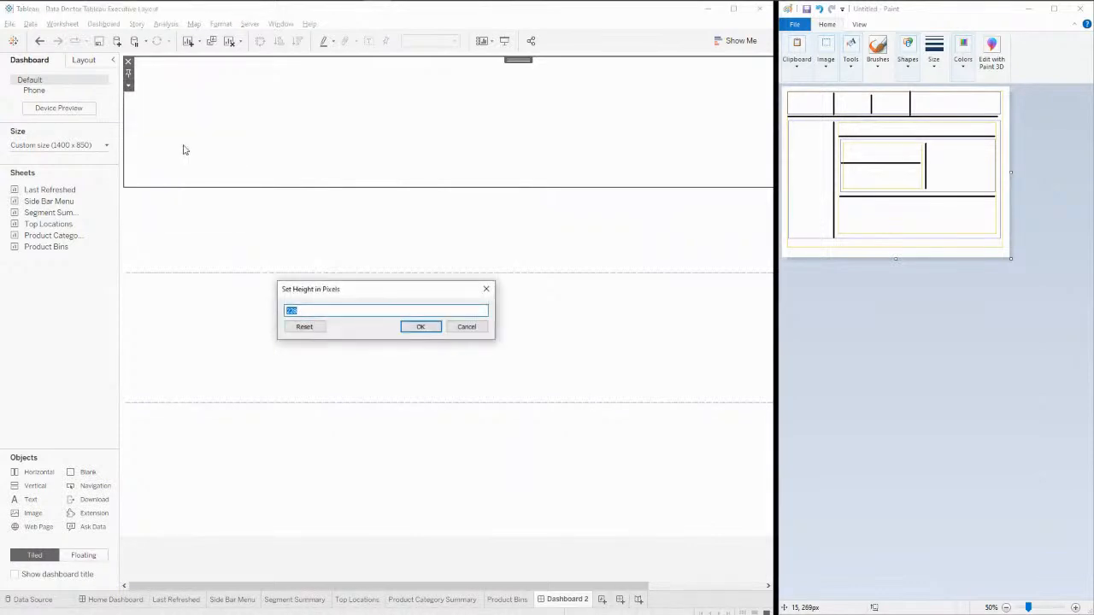
pyautogui.write('1400')
pyautogui.press('Return')
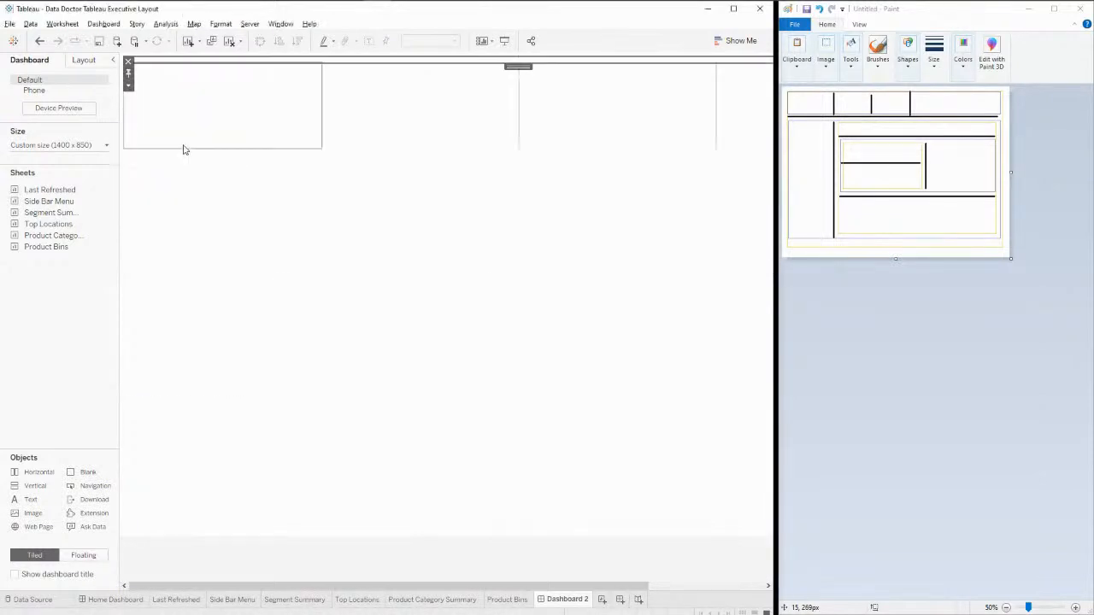
# Step: Give the thin Blank object above the horizontal container a gray background
pyautogui.click(83, 63)
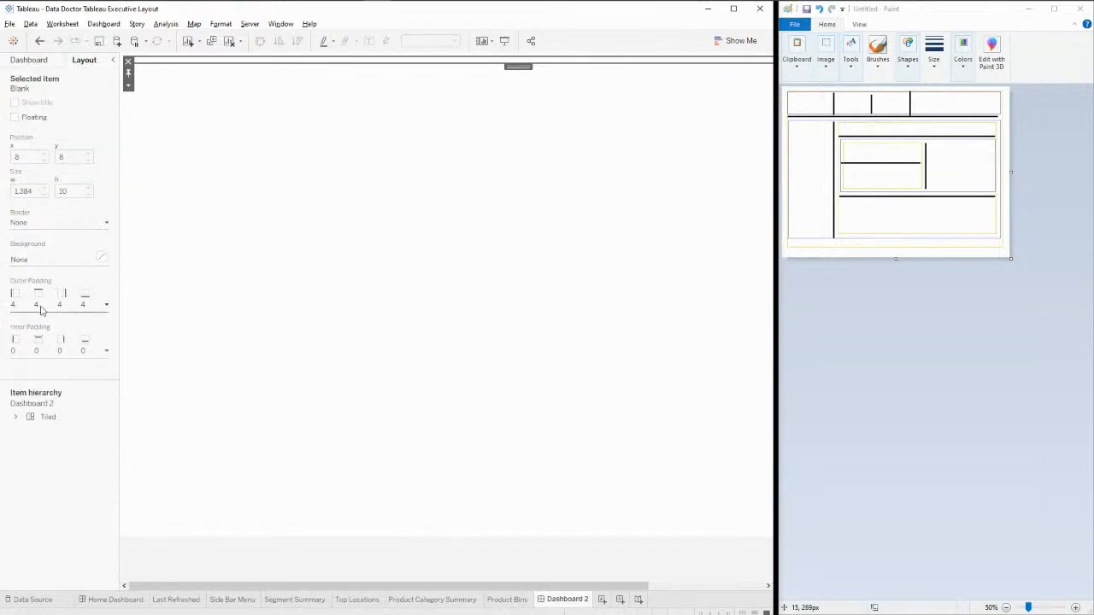
pyautogui.click(100, 260)
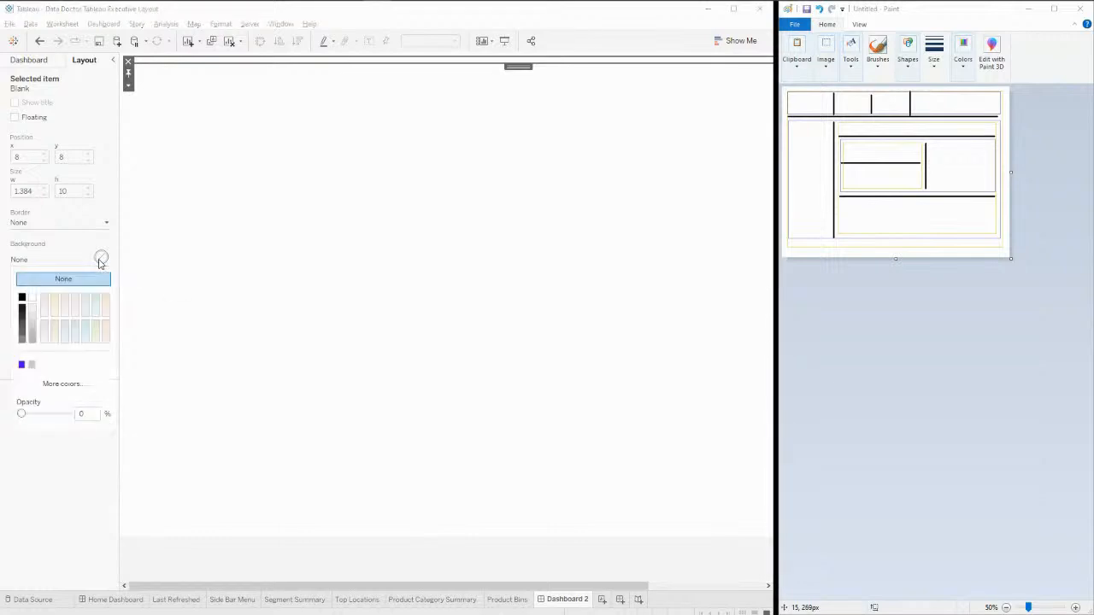
pyautogui.click(31, 341)
pyautogui.click(74, 477)
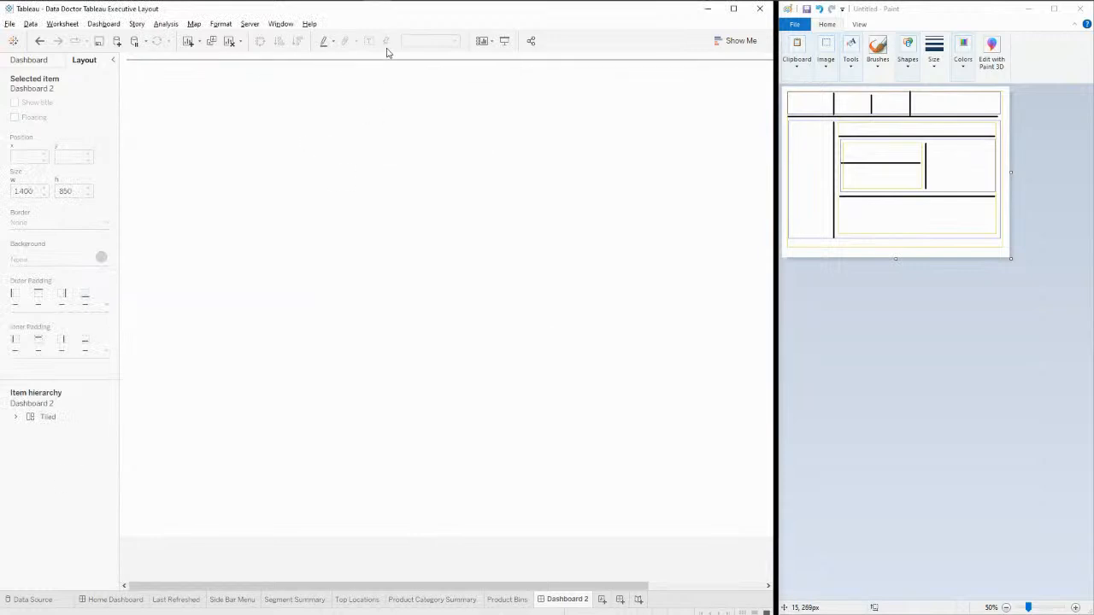
# Step: Move the thin gray Blank object from above the horizontal container to directly below it
pyautogui.click(510, 63)
pyautogui.moveTo(510, 62); pyautogui.dragTo(508, 176)
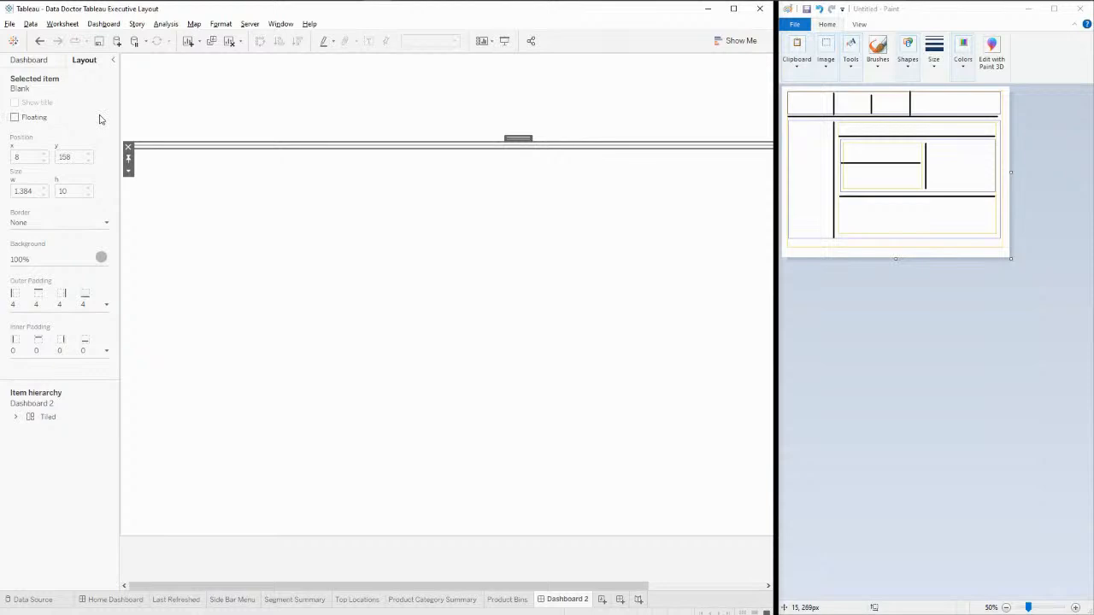
# Step: Expand the item hierarchy down to the vertical container's contents and select the thin gray Blank
pyautogui.click(254, 190)
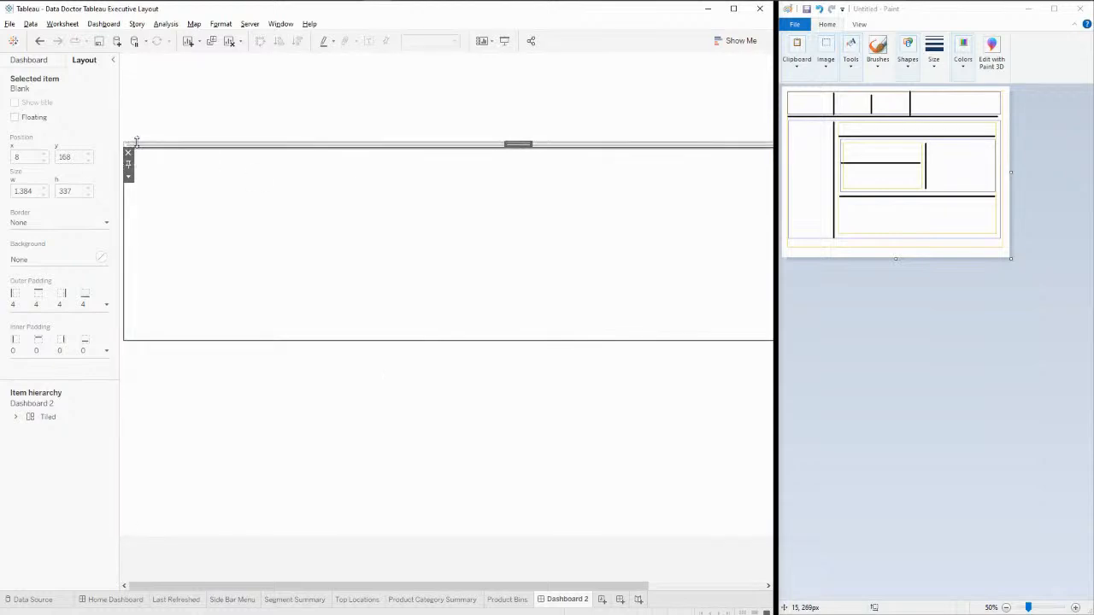
pyautogui.click(15, 417)
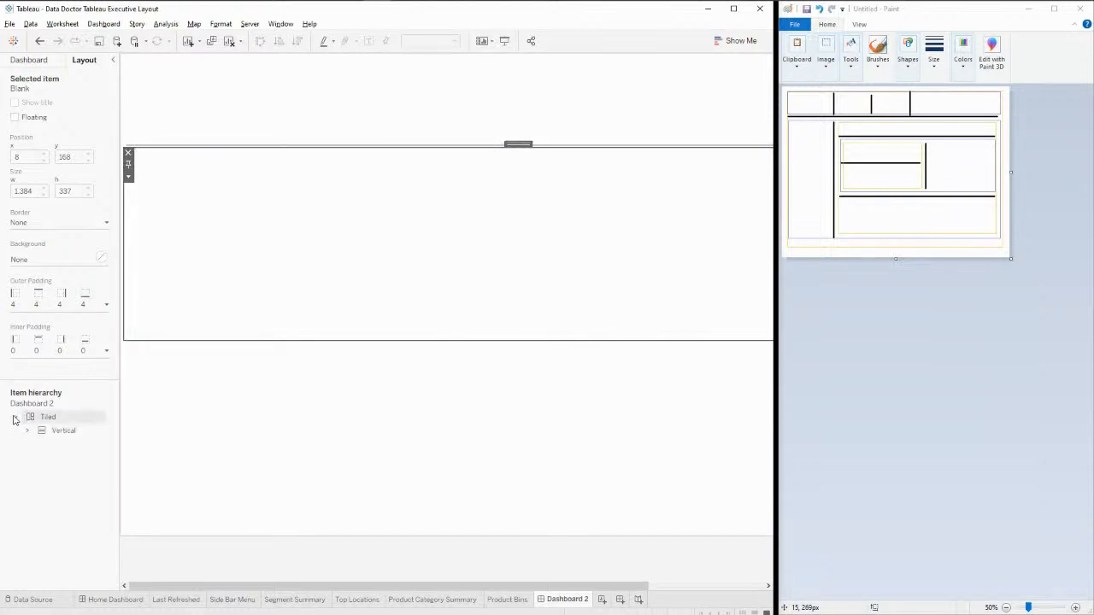
pyautogui.click(26, 430)
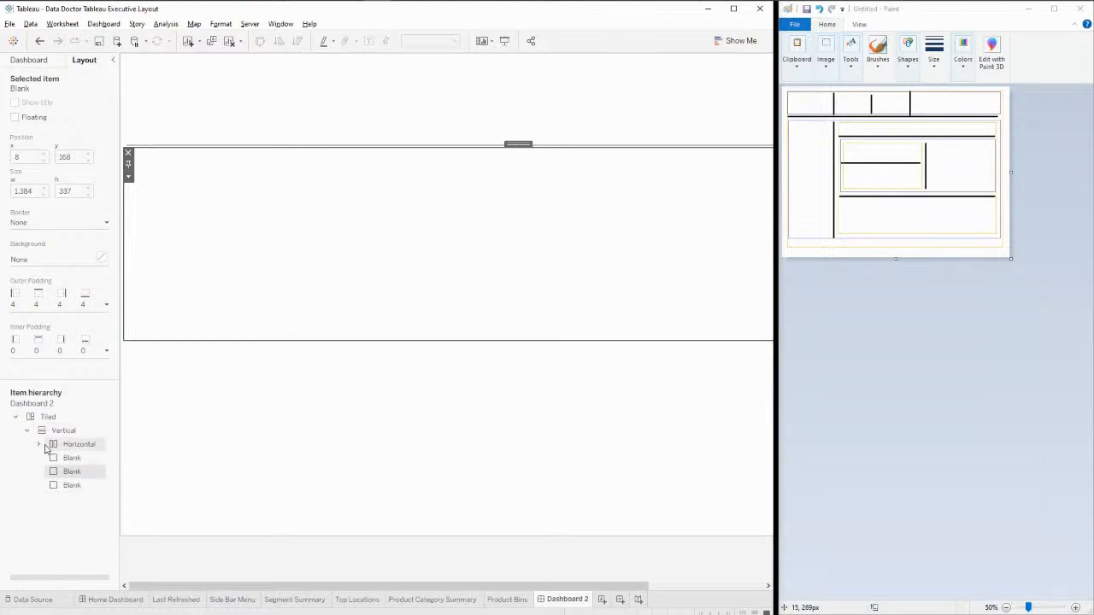
pyautogui.click(83, 461)
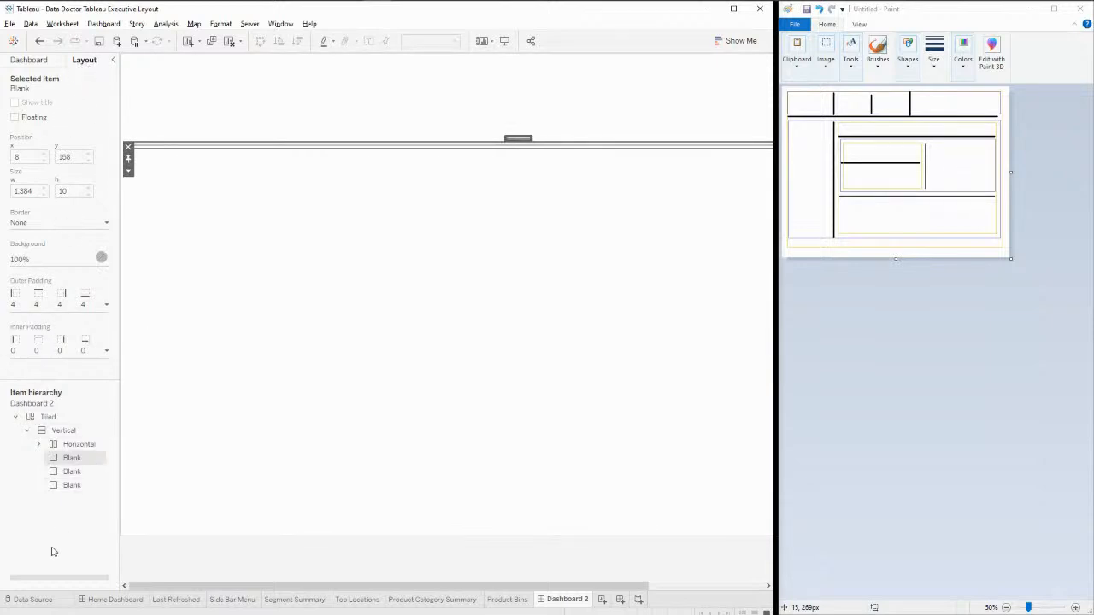
# Step: Select the horizontal container in the item hierarchy and check its height setting without changing it
pyautogui.click(73, 446)
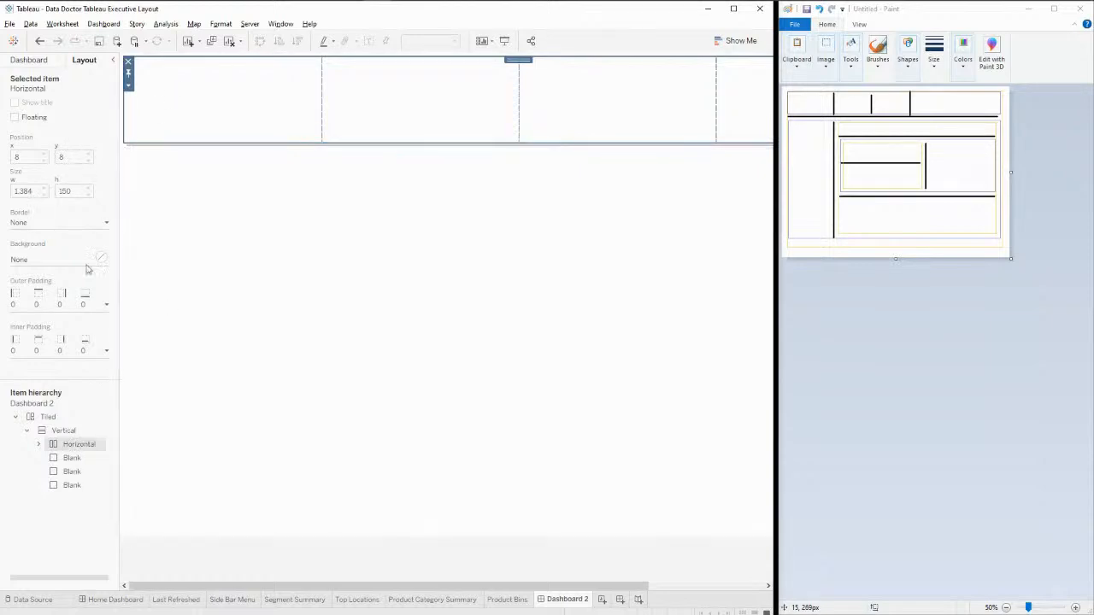
pyautogui.click(128, 85)
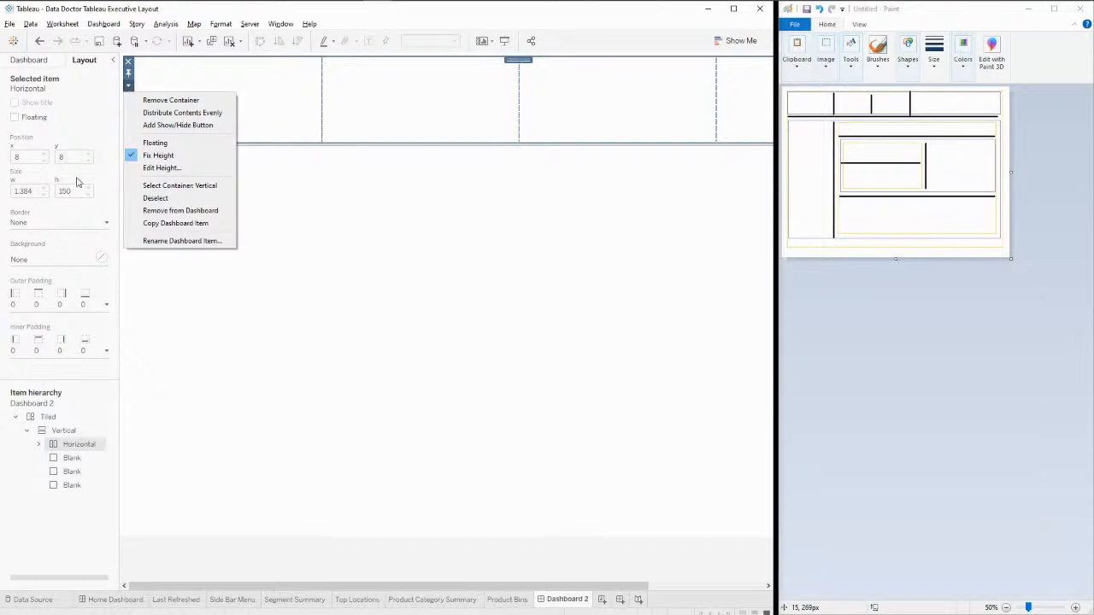
pyautogui.click(179, 170)
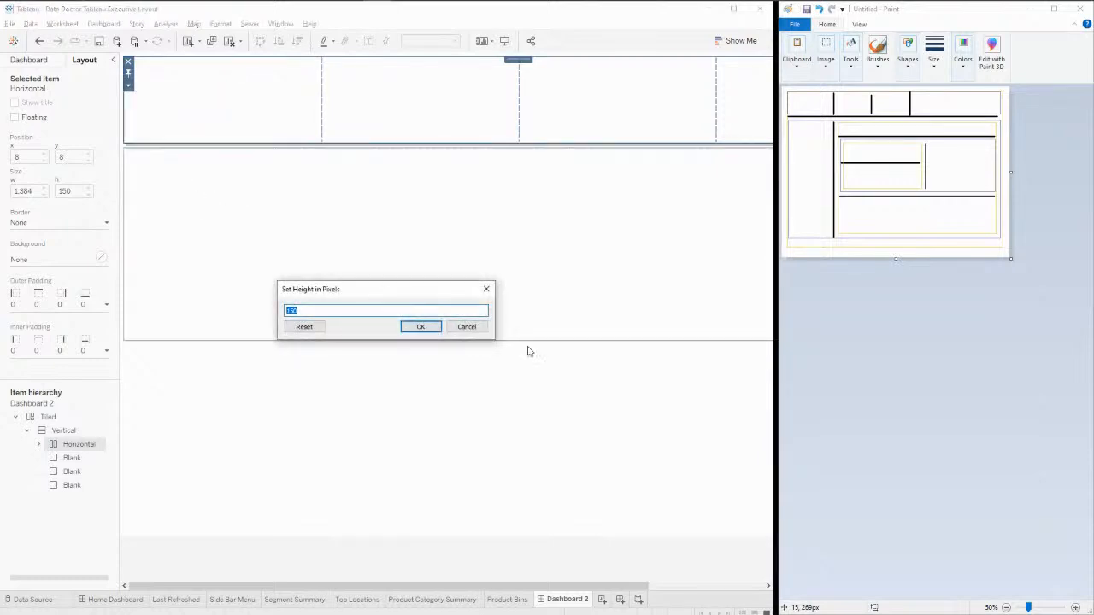
pyautogui.click(481, 327)
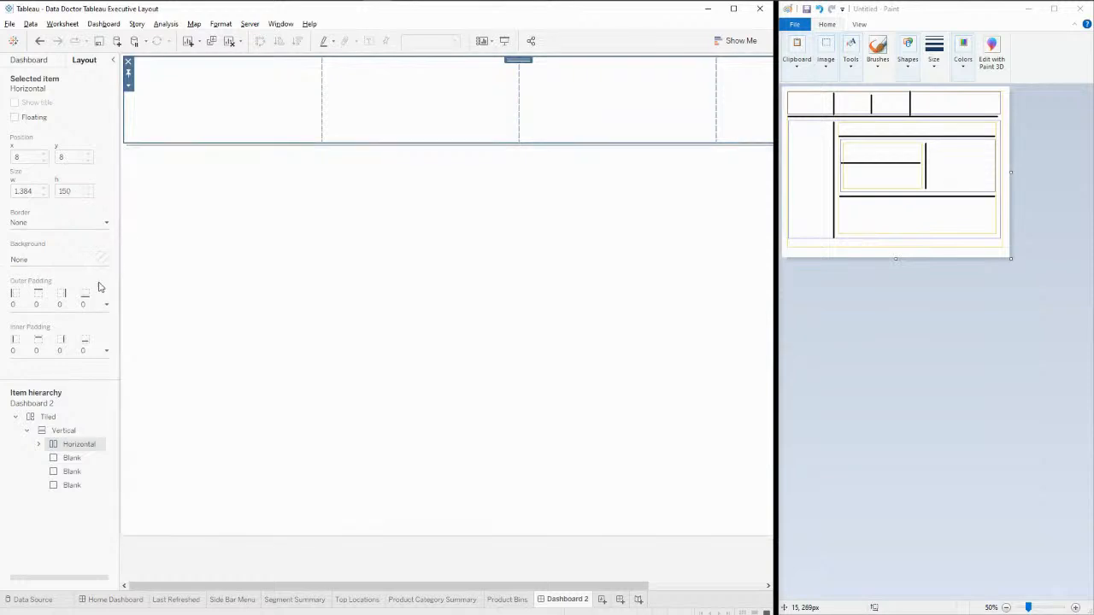
# Step: Set the height of the thin gray Blank below the horizontal container to 9 pixels
pyautogui.click(75, 460)
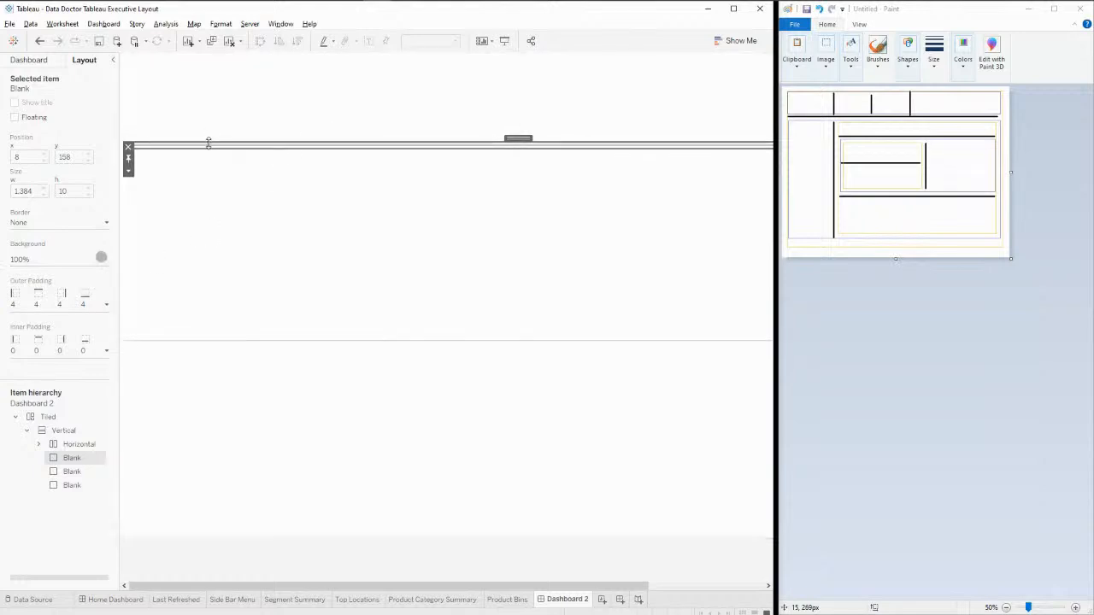
pyautogui.click(128, 171)
pyautogui.click(193, 226)
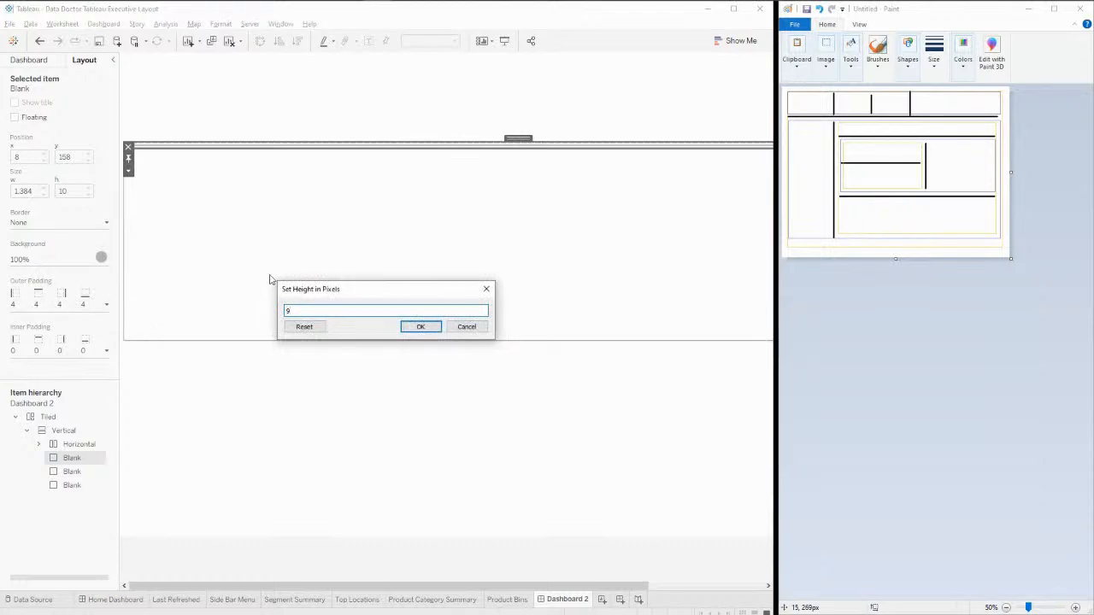
pyautogui.click(421, 327)
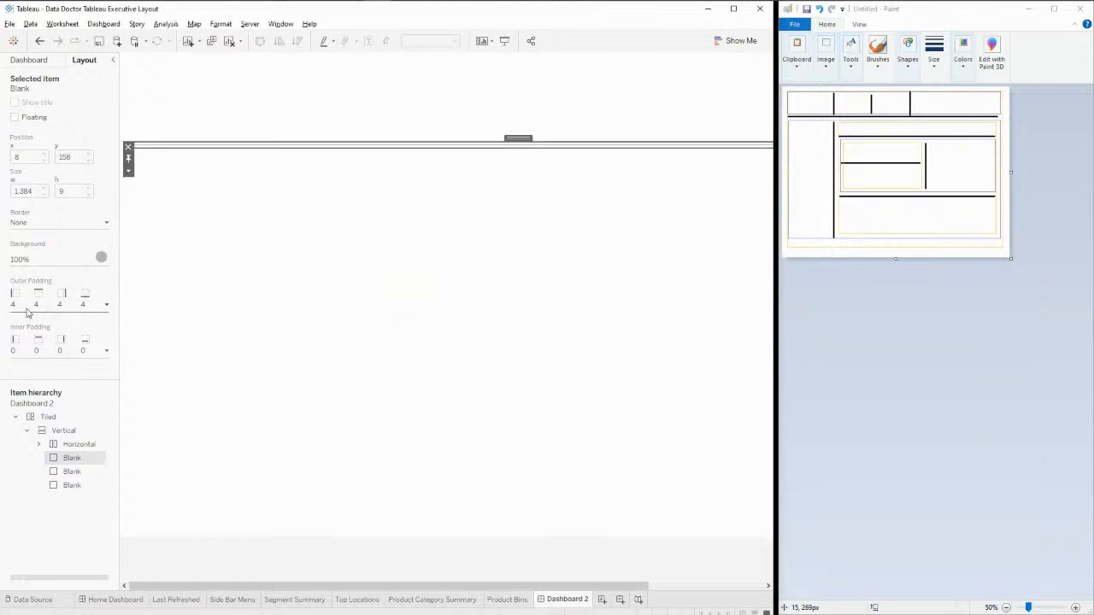
# Step: Turn off equal outer padding for the gray divider Blank and reduce its left and right padding
pyautogui.click(107, 306)
pyautogui.click(42, 324)
pyautogui.click(47, 374)
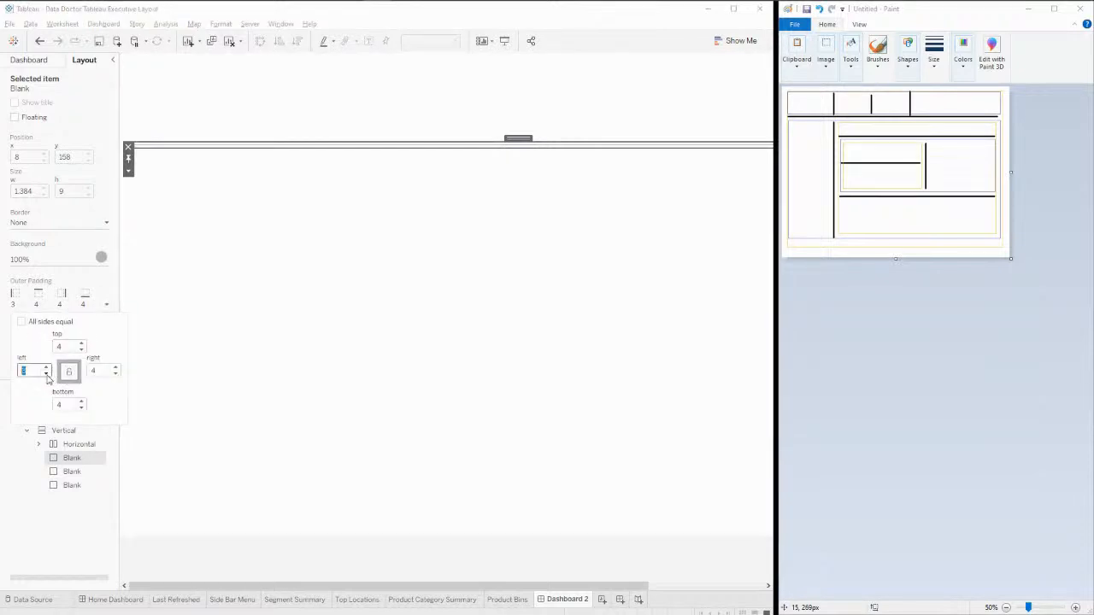
pyautogui.click(48, 376)
pyautogui.click(117, 375)
pyautogui.click(93, 537)
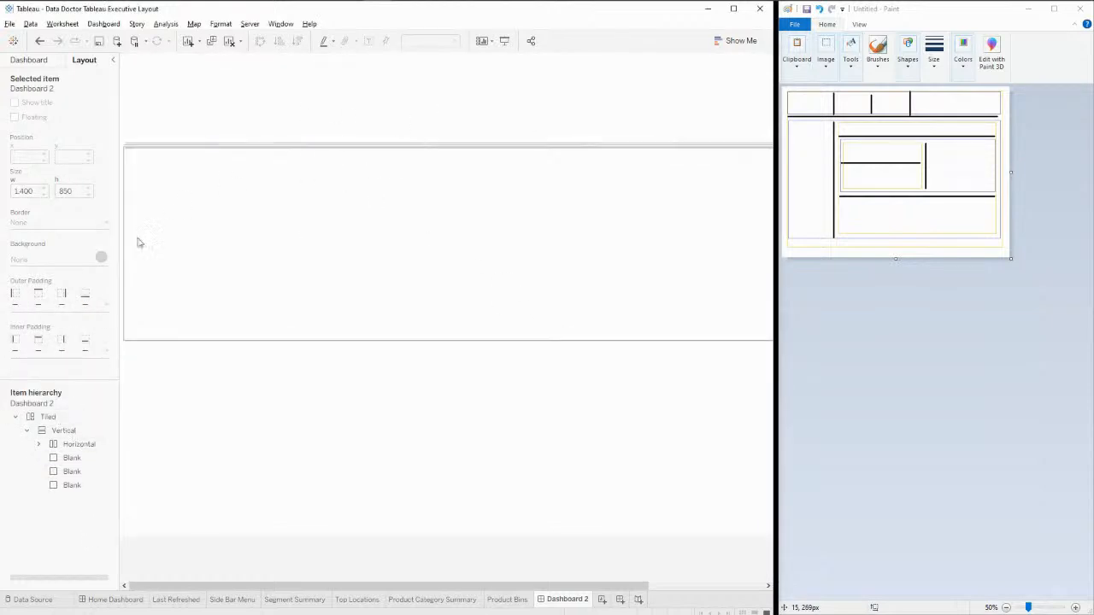
pyautogui.click(48, 416)
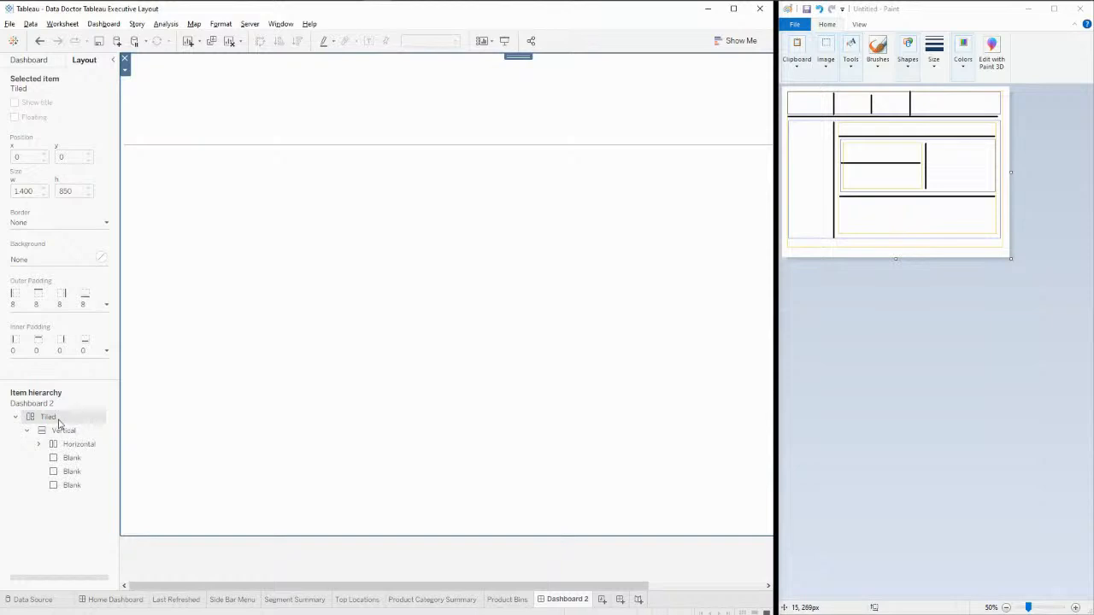
pyautogui.rightClick(70, 421)
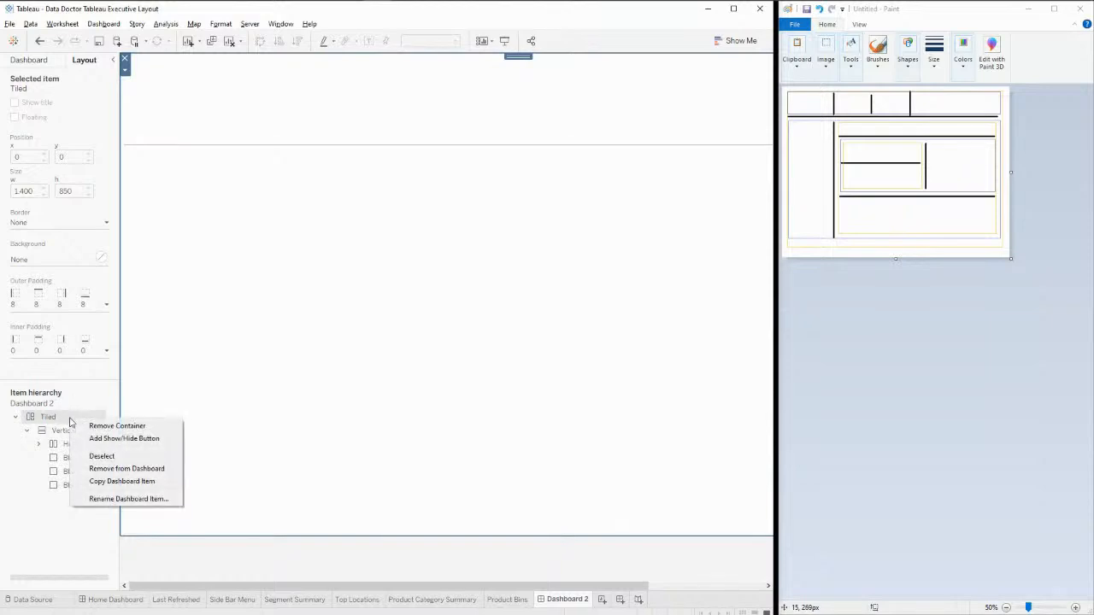
pyautogui.click(130, 469)
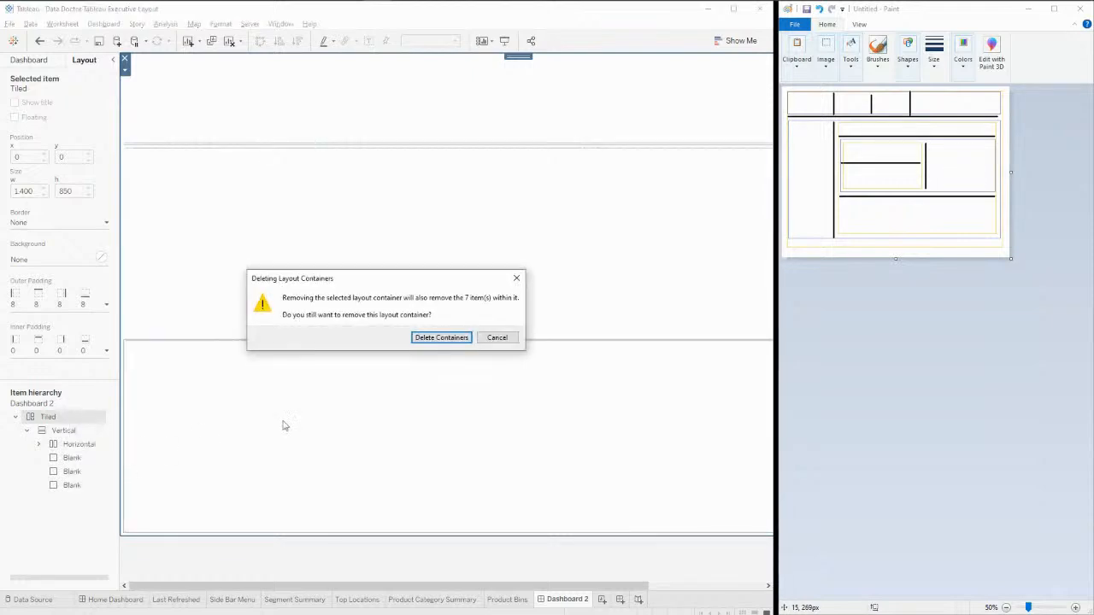
pyautogui.click(511, 340)
# Step: Remove only the outer Tiled container, keeping its contents, and check the remaining Vertical and Horizontal containers in the item hierarchy
pyautogui.rightClick(46, 416)
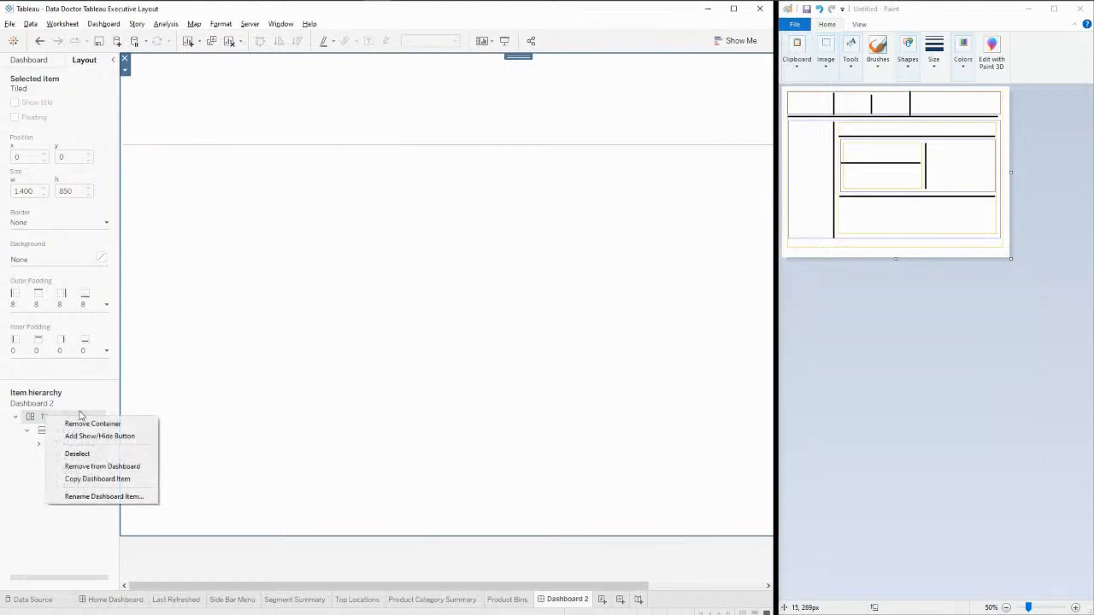
pyautogui.click(84, 424)
pyautogui.click(50, 418)
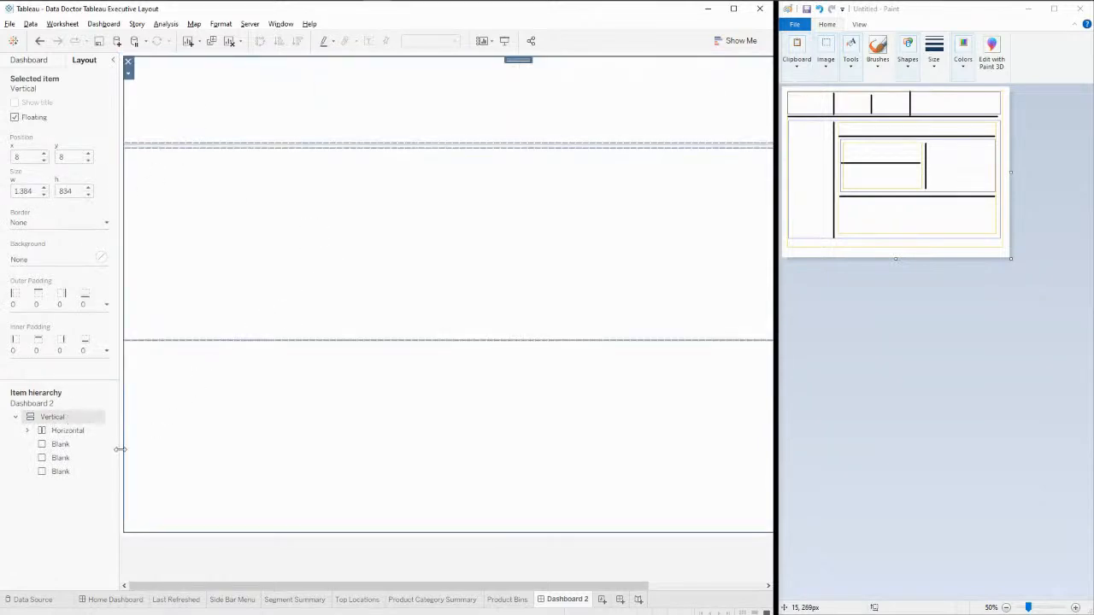
pyautogui.click(78, 531)
pyautogui.click(68, 420)
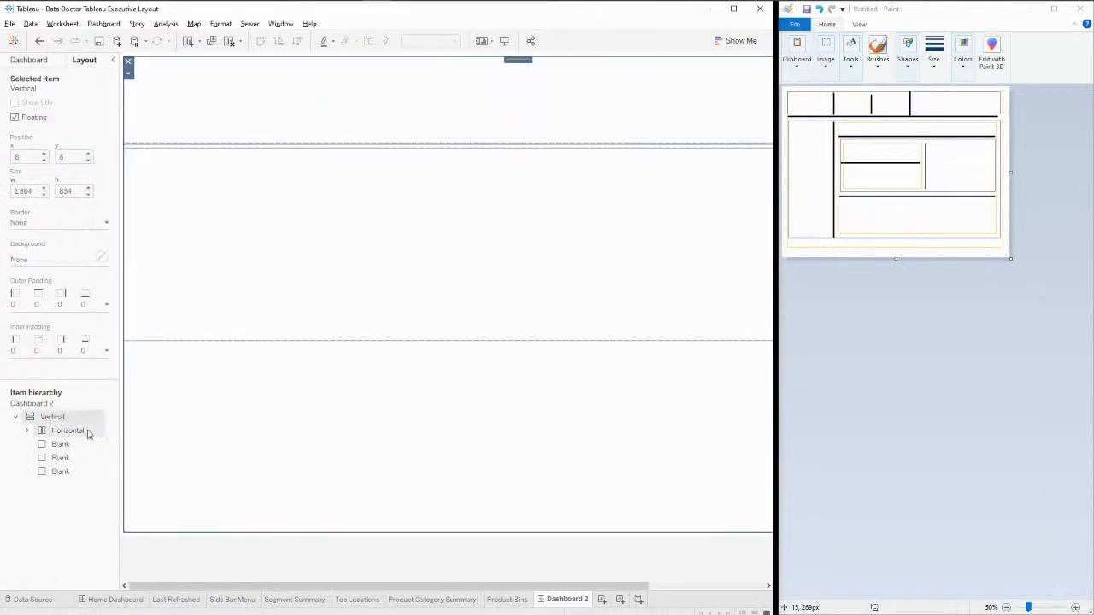
pyautogui.click(91, 434)
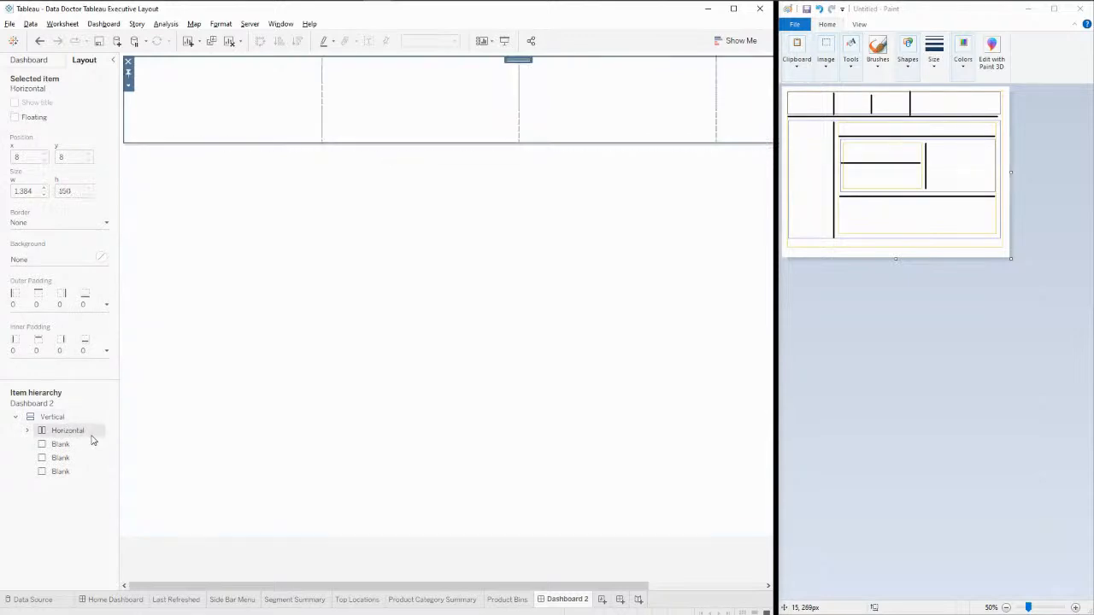
pyautogui.click(89, 513)
pyautogui.click(51, 418)
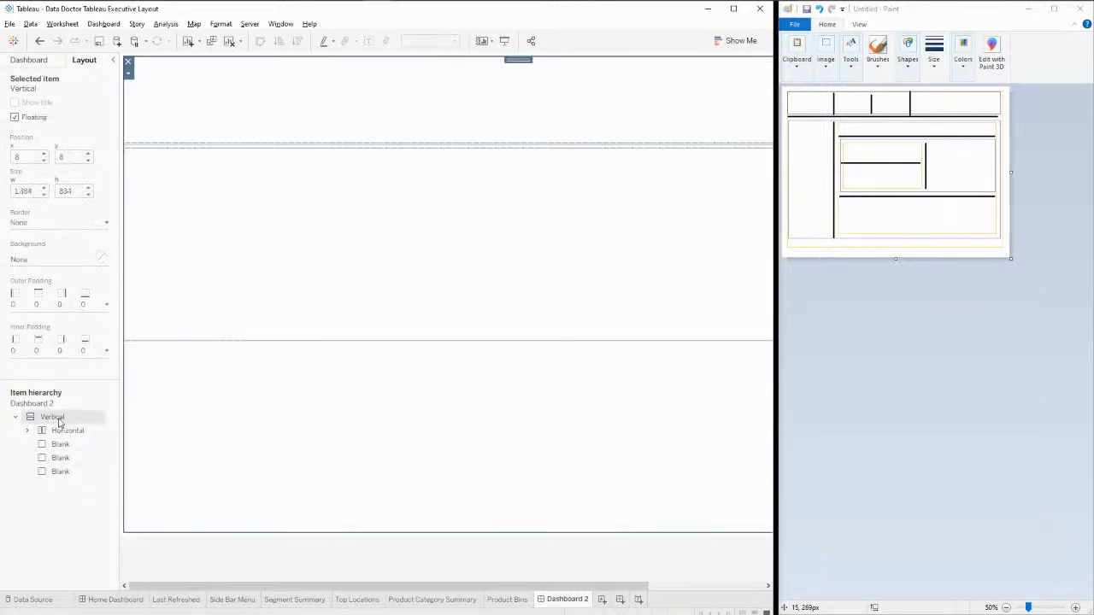
pyautogui.click(82, 529)
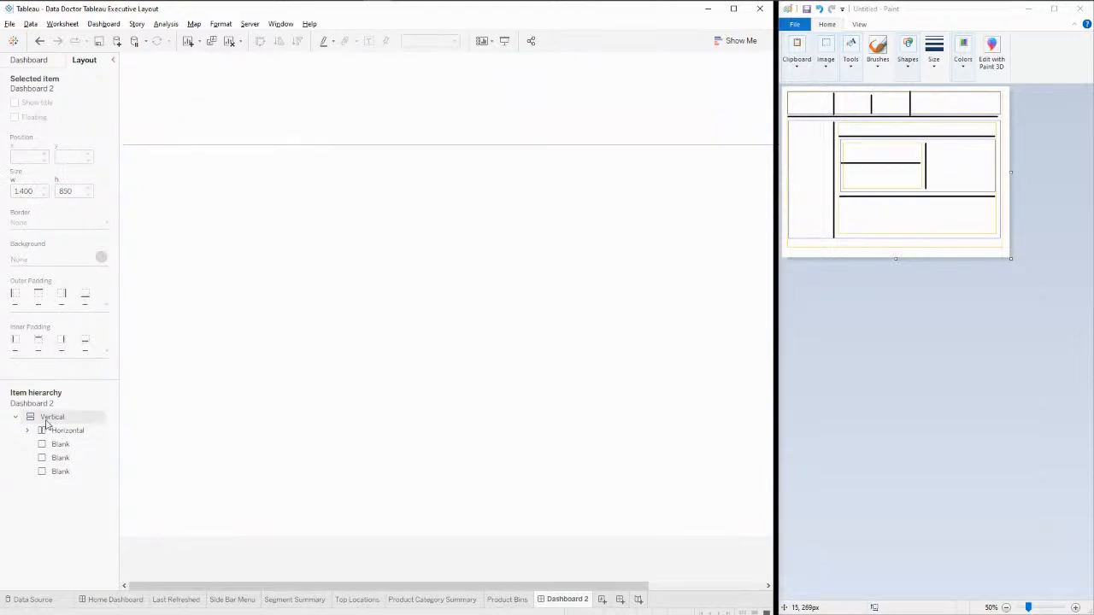
# Step: Undo the removal of the Tiled container
pyautogui.click(41, 61)
pyautogui.click(78, 60)
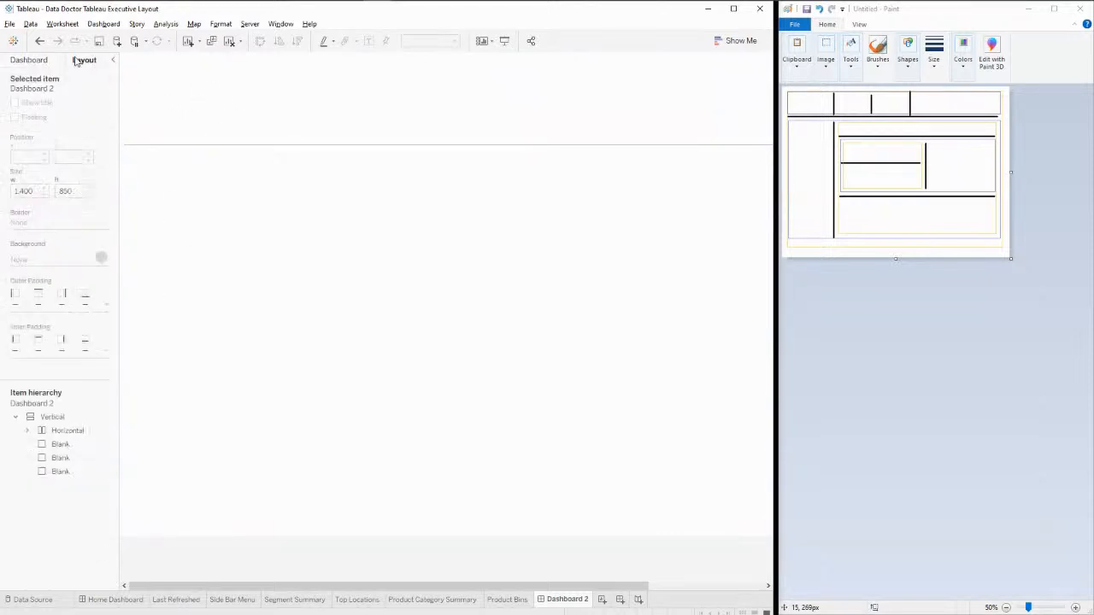
pyautogui.click(41, 41)
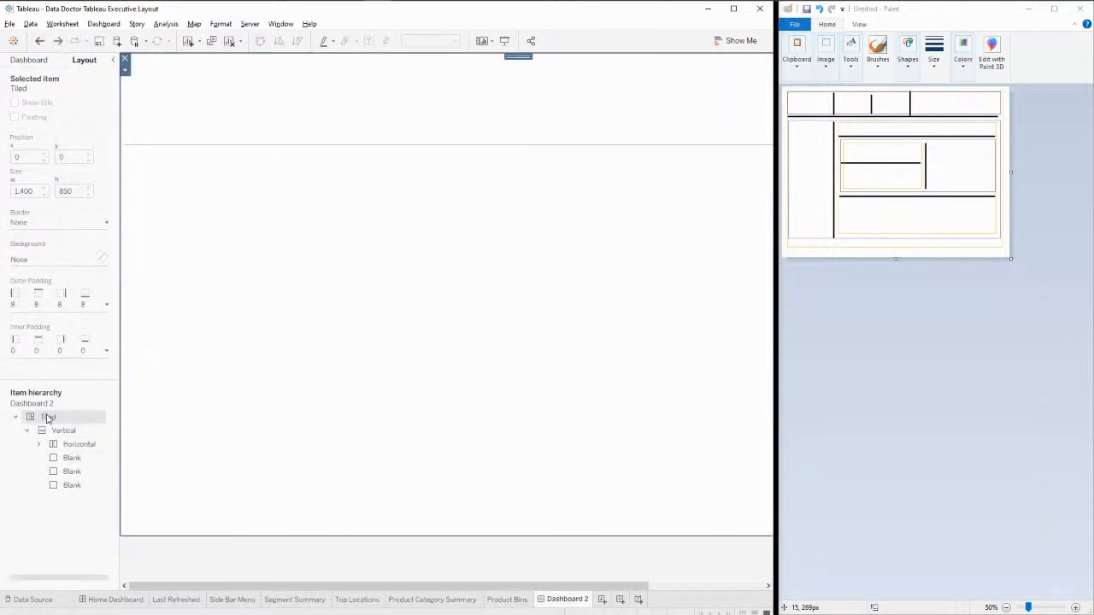
# Step: Set the outer padding of the Tiled container to 0 on all sides
pyautogui.click(108, 303)
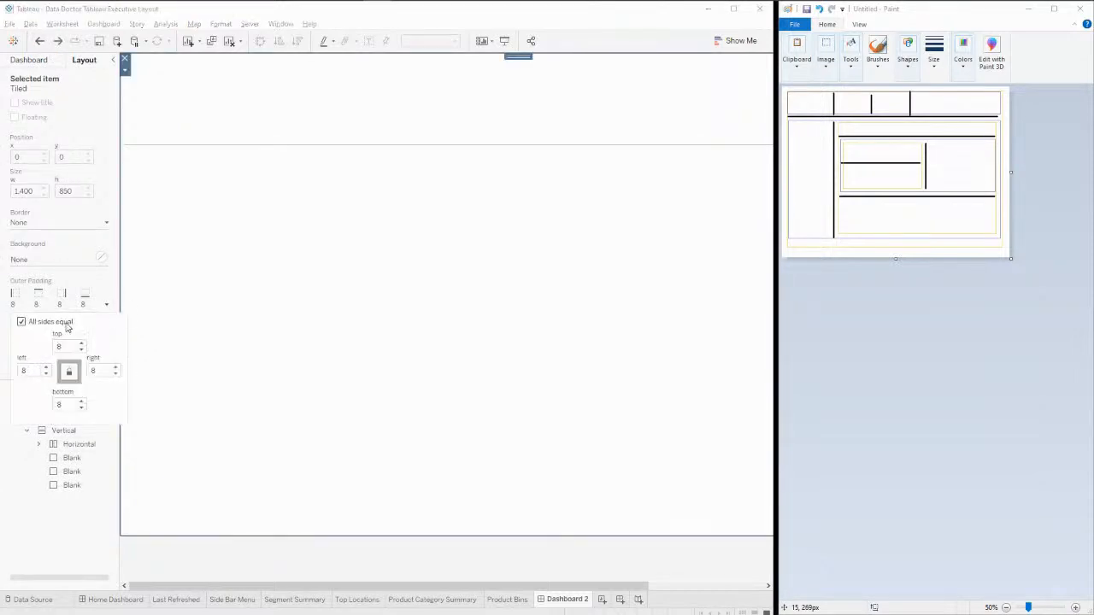
pyautogui.click(82, 350)
pyautogui.click(82, 351)
pyautogui.click(82, 350)
pyautogui.click(82, 350)
pyautogui.click(83, 350)
pyautogui.click(82, 350)
pyautogui.click(83, 350)
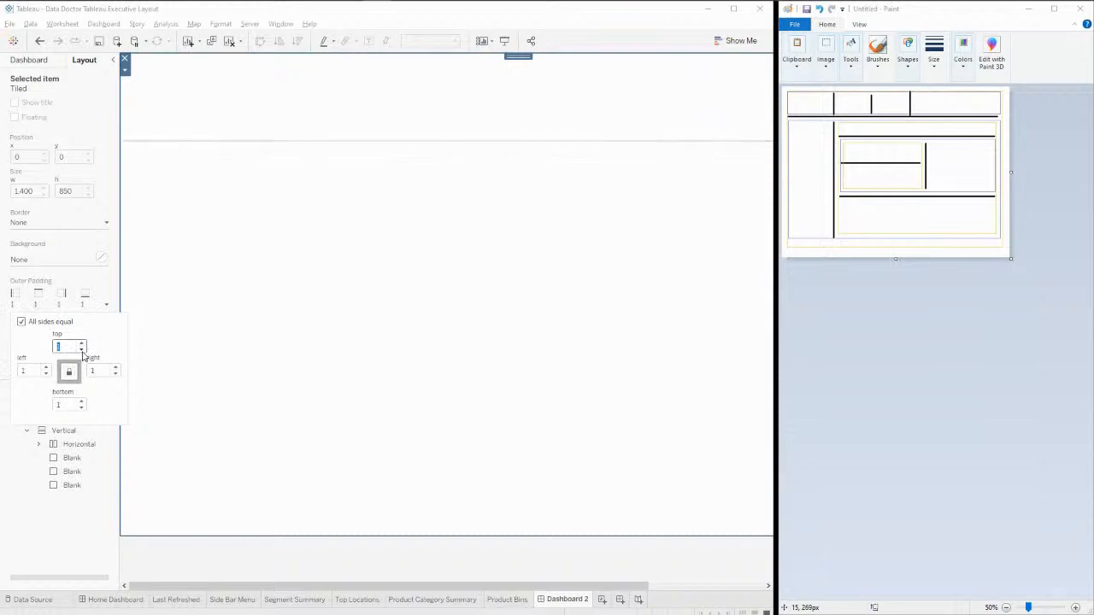
pyautogui.click(96, 526)
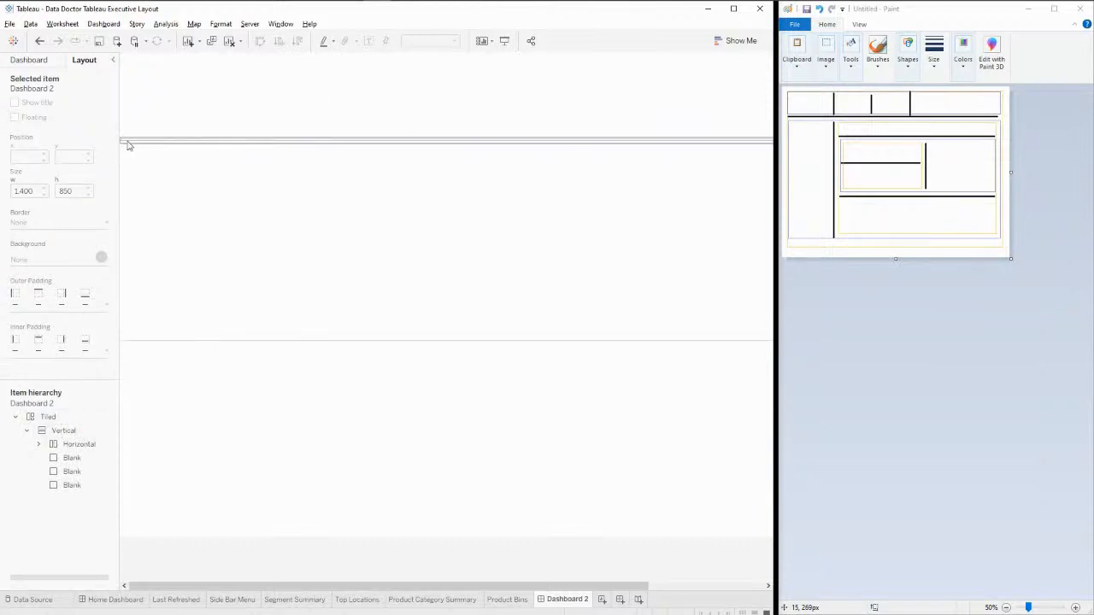
# Step: Examine the size and padding of the gray divider Blank, the Tiled and Vertical containers, and the two lower Blanks
pyautogui.click(74, 465)
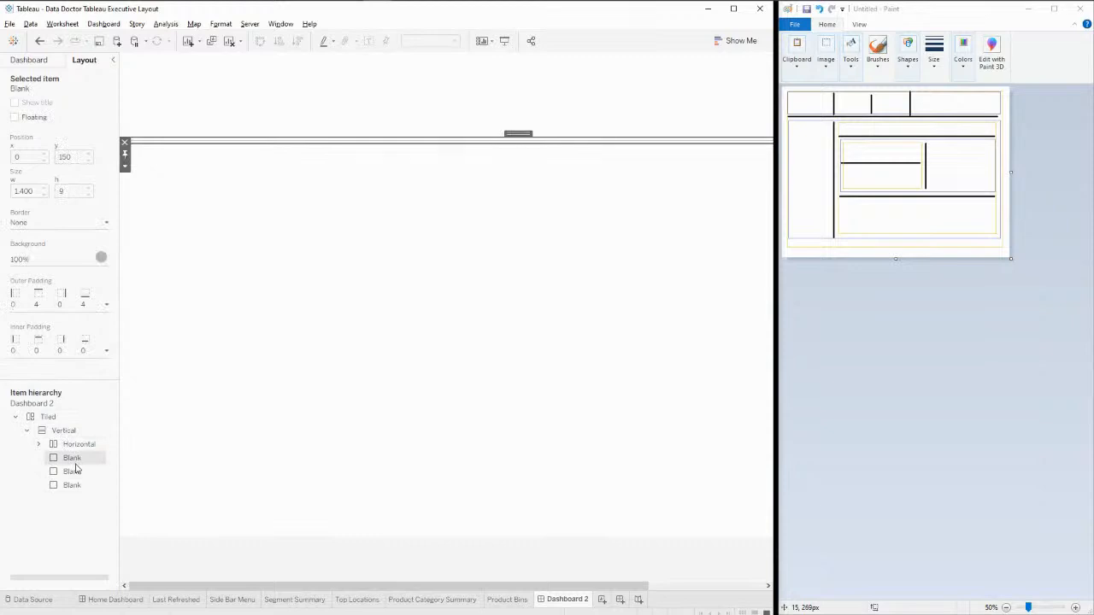
pyautogui.click(49, 416)
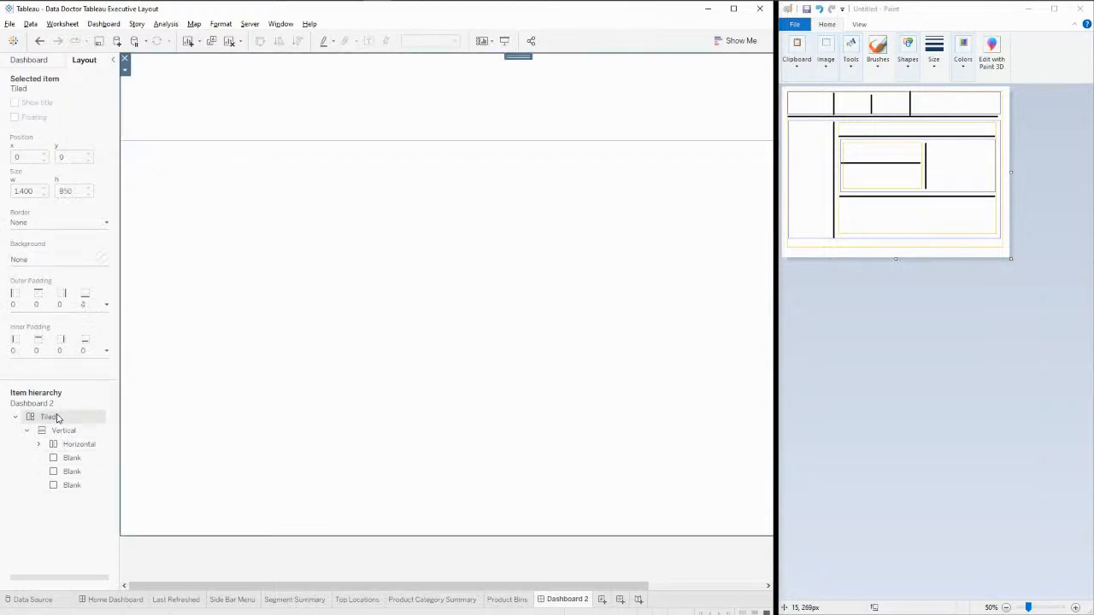
pyautogui.click(65, 430)
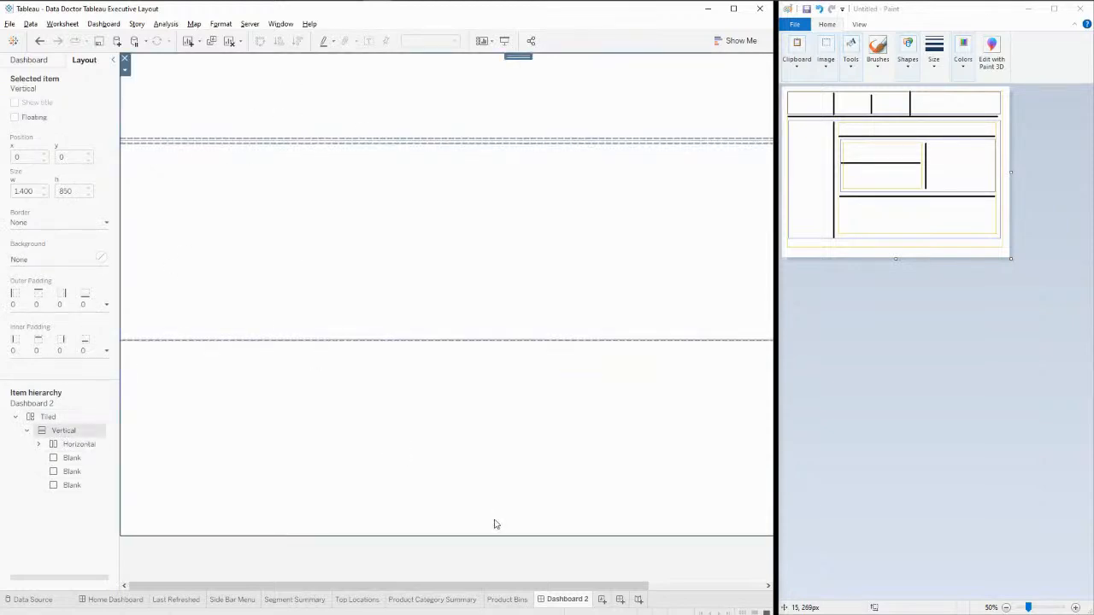
pyautogui.click(87, 458)
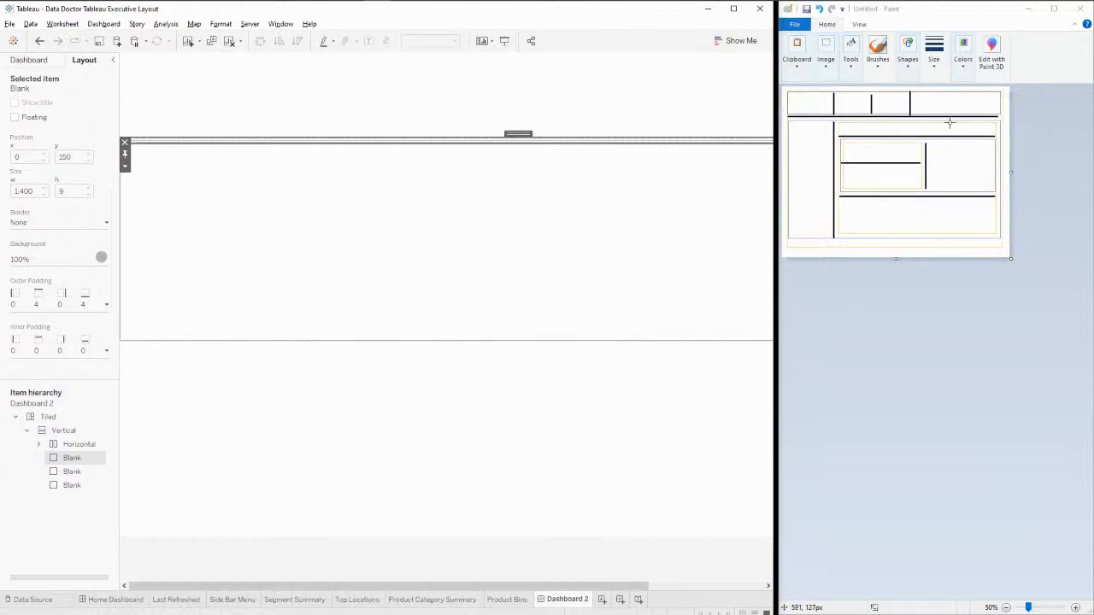
pyautogui.click(458, 285)
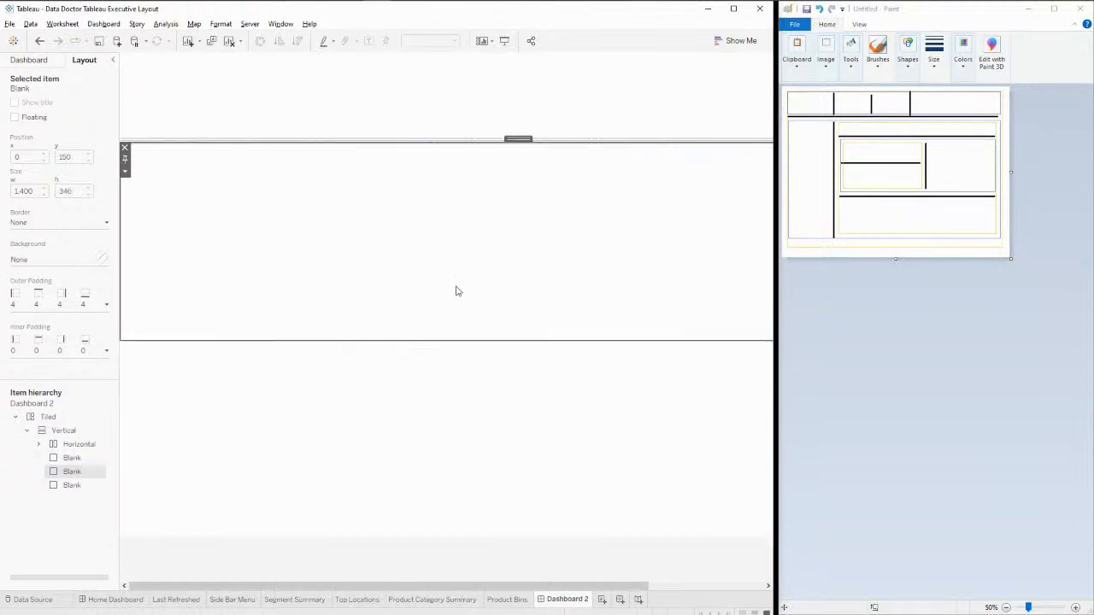
pyautogui.click(409, 373)
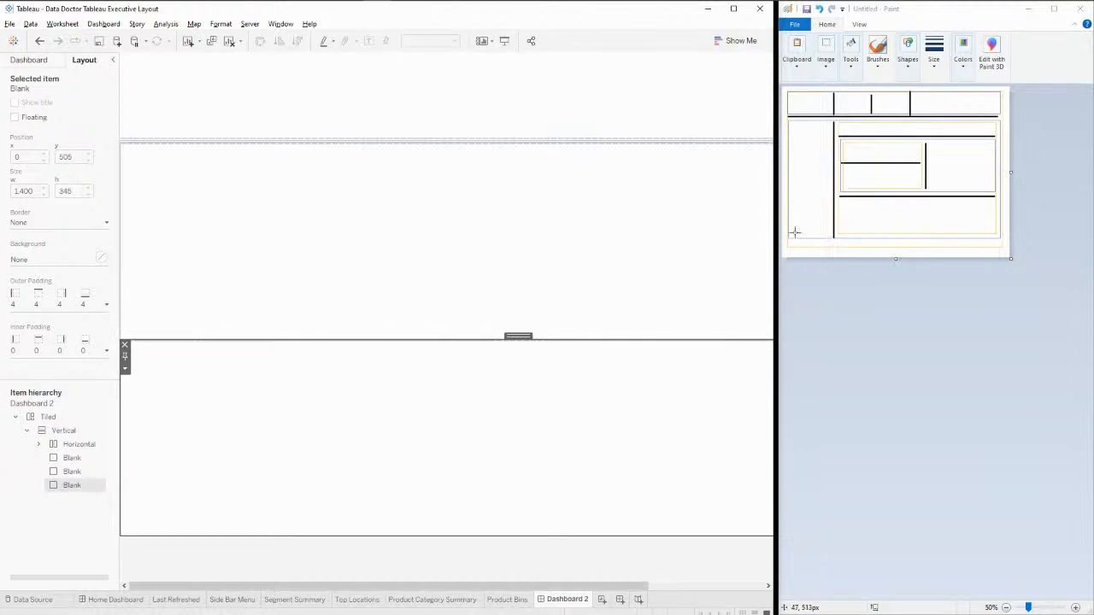
# Step: Add a horizontal container between the two Blanks below the gray divider and delete the upper Blank
pyautogui.click(39, 65)
pyautogui.moveTo(44, 474); pyautogui.dragTo(420, 312)
pyautogui.click(393, 158)
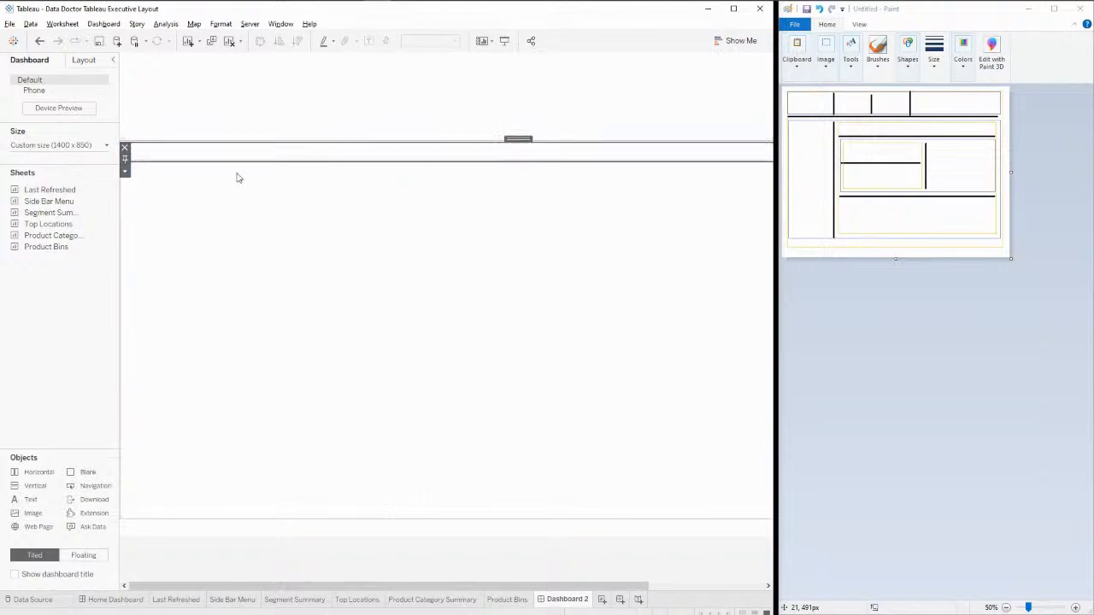
pyautogui.click(125, 148)
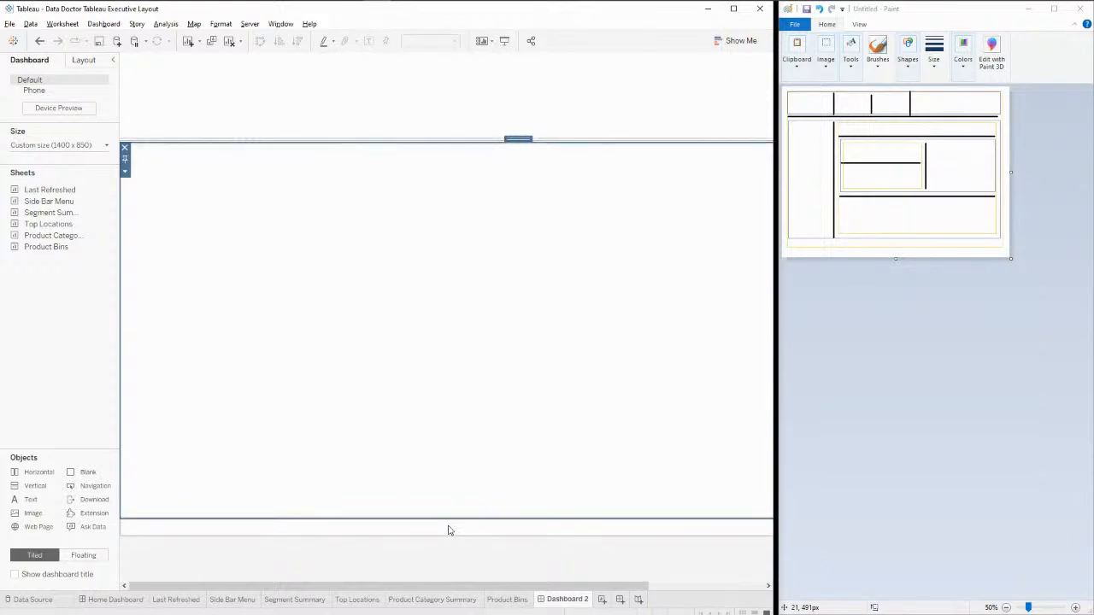
# Step: Place two Blanks side by side in the new horizontal container and set the container's height to 650 pixels
pyautogui.moveTo(75, 467); pyautogui.dragTo(359, 355)
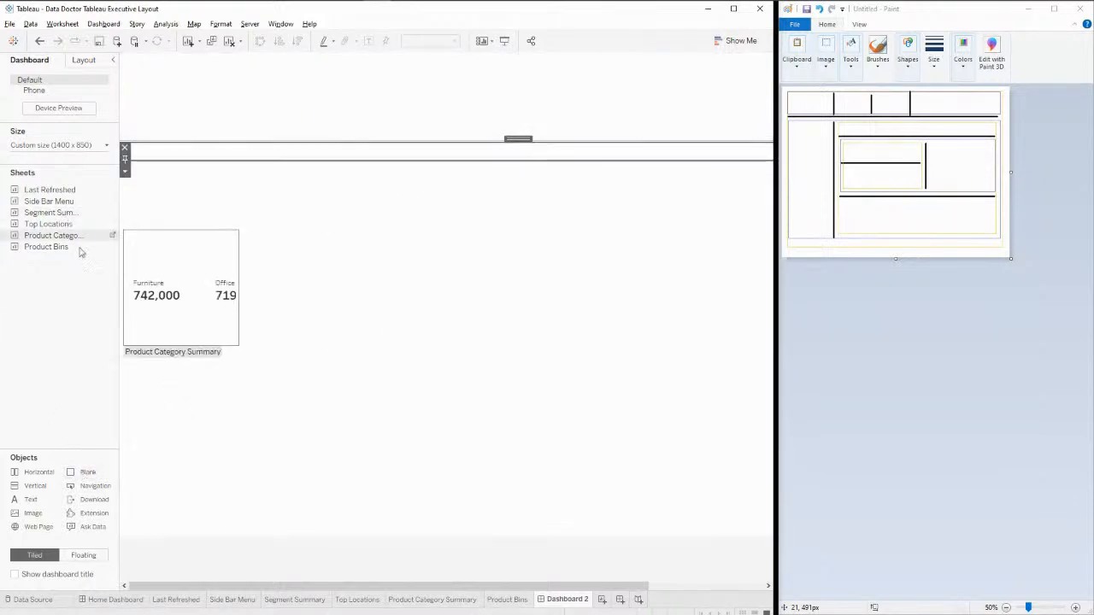
pyautogui.moveTo(78, 471); pyautogui.dragTo(345, 159)
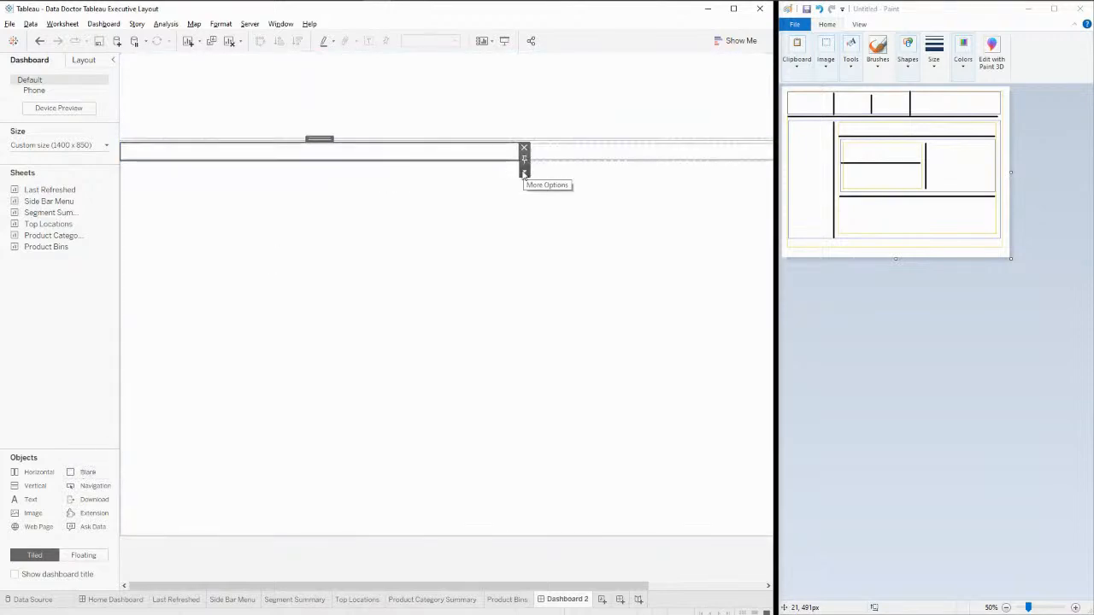
pyautogui.click(524, 170)
pyautogui.click(601, 246)
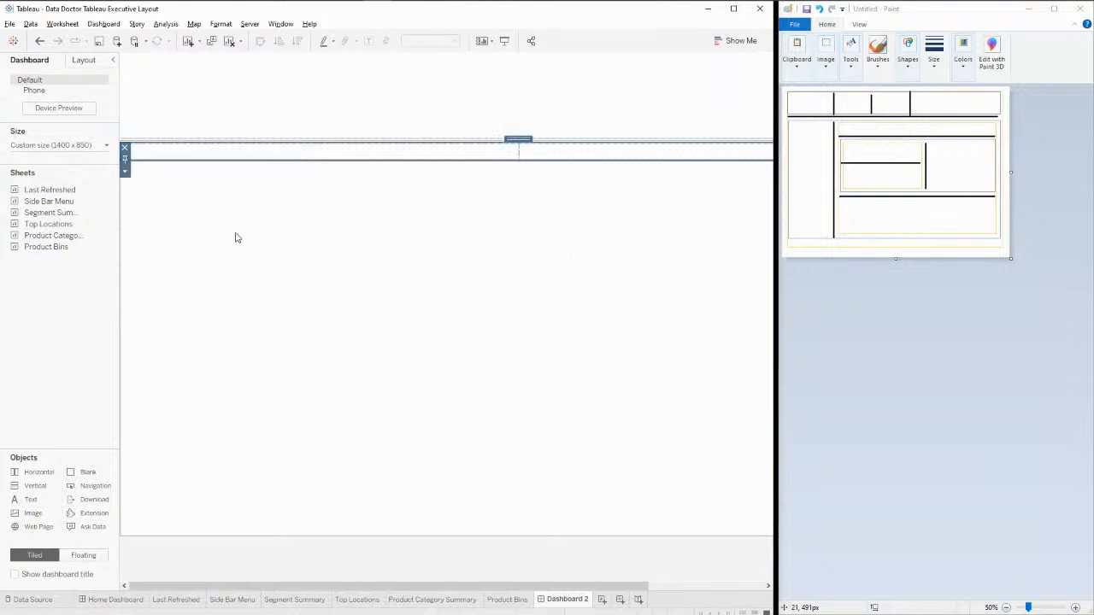
pyautogui.click(126, 171)
pyautogui.click(207, 249)
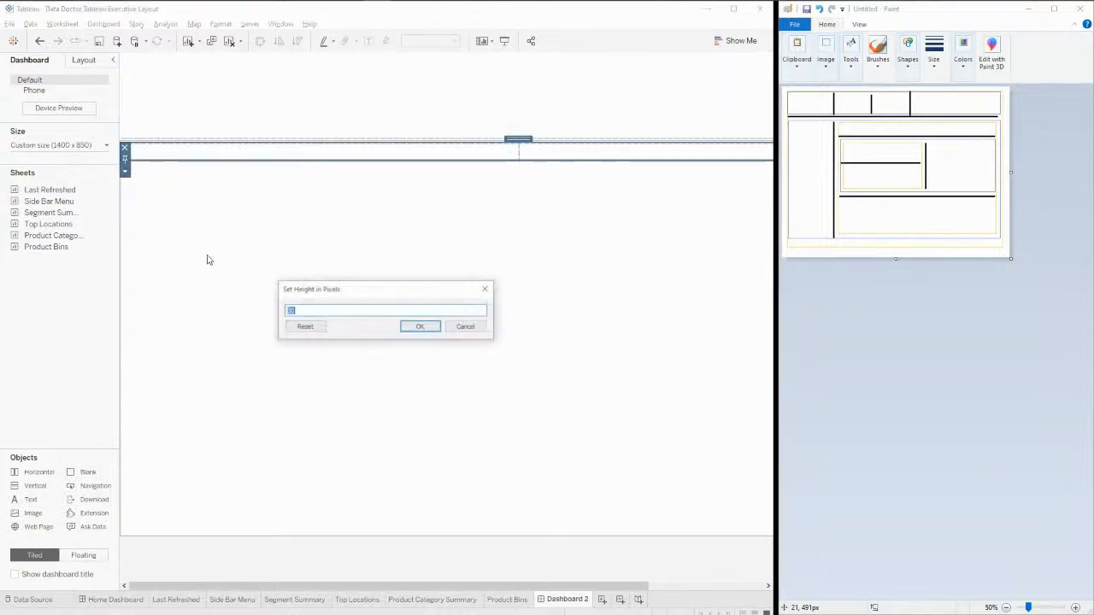
pyautogui.write('650')
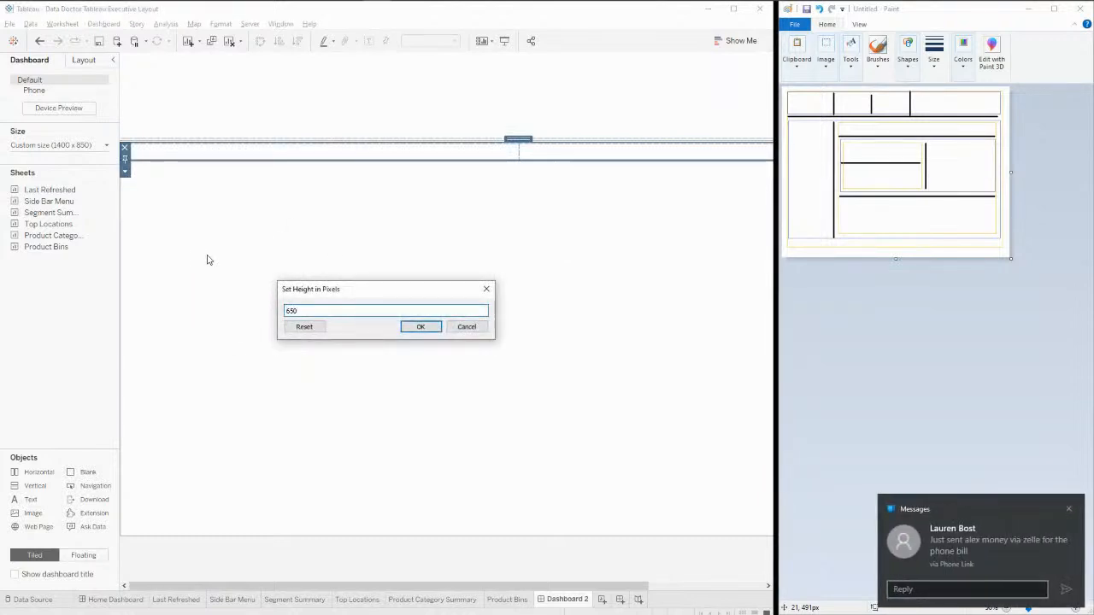
pyautogui.press('Return')
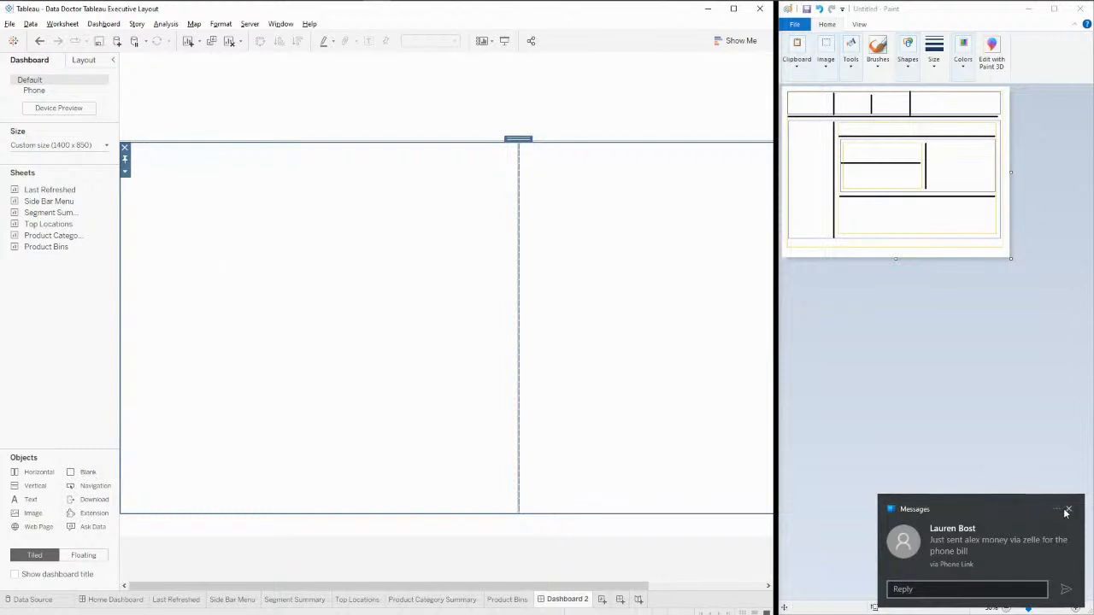
pyautogui.click(1067, 510)
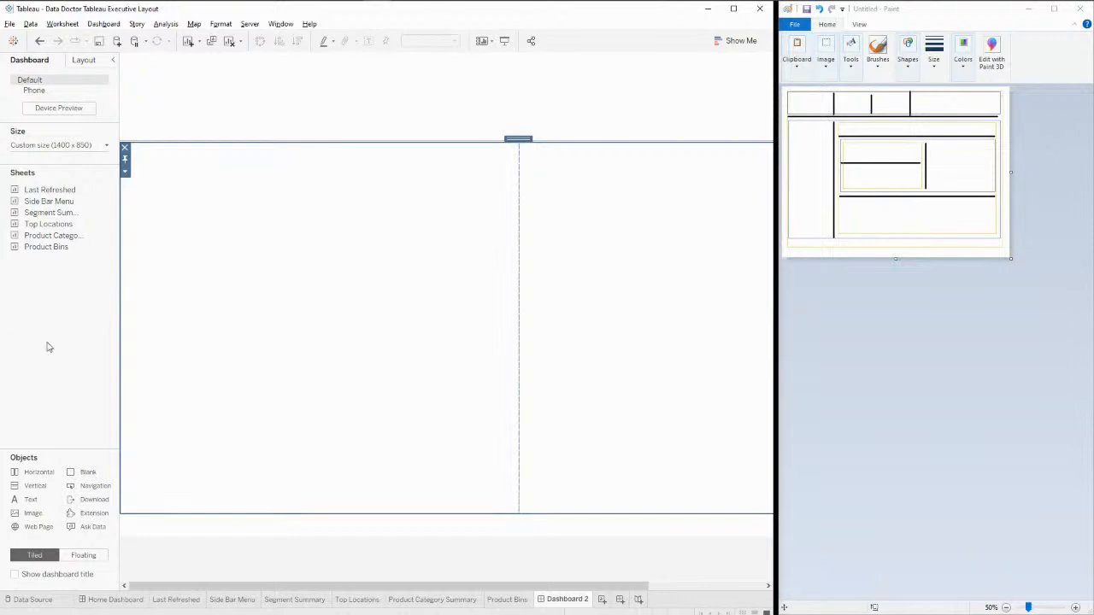
# Step: Add a third Blank between the two Blanks in the lower horizontal container
pyautogui.moveTo(79, 468); pyautogui.dragTo(530, 358)
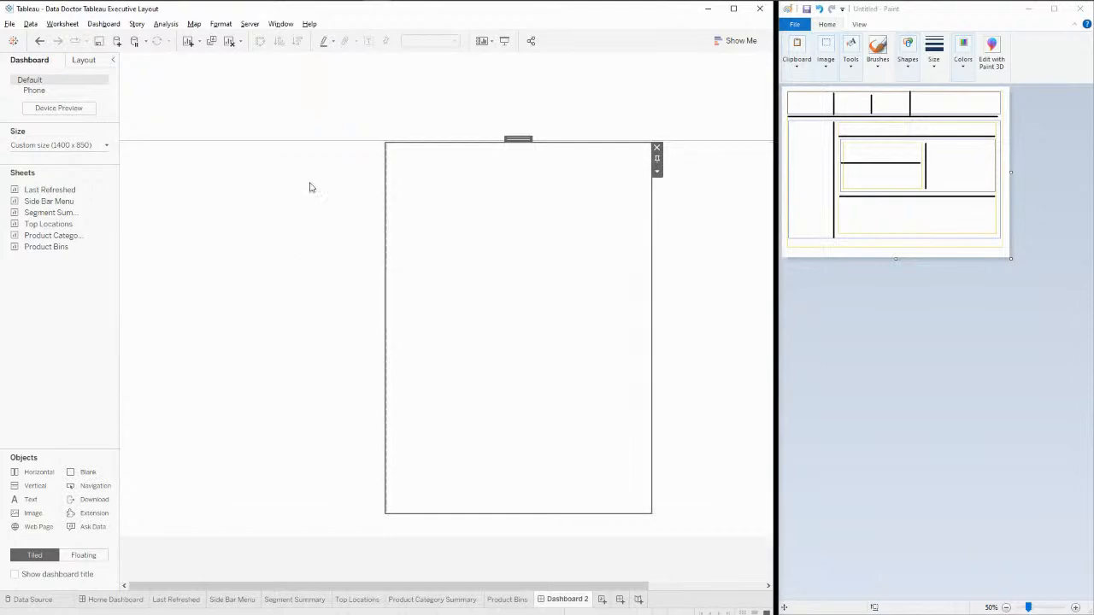
pyautogui.click(275, 204)
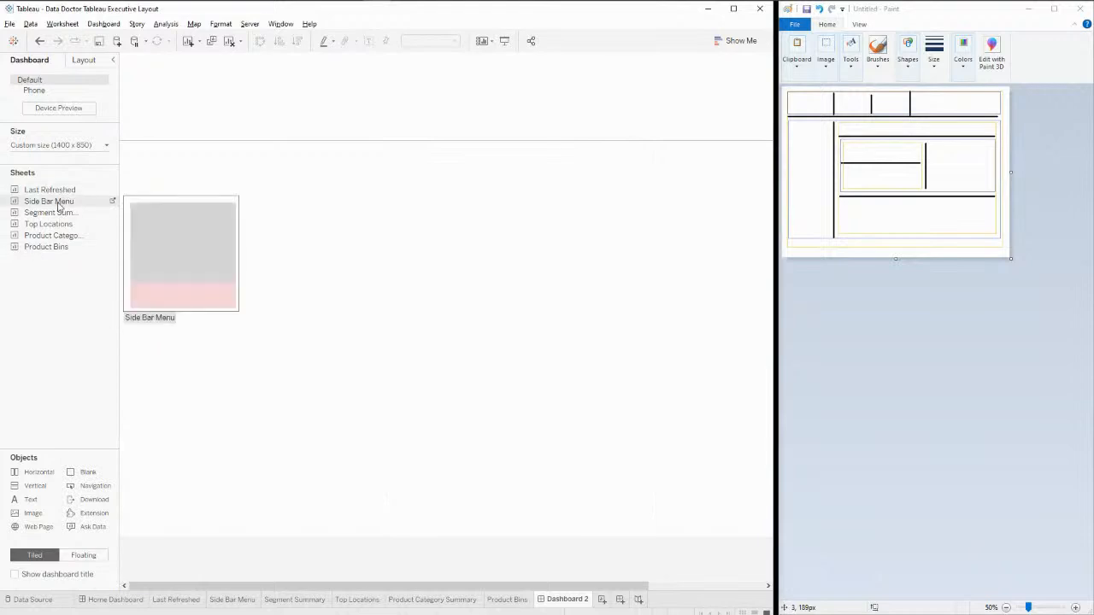
# Step: Place the Side Bar Menu sheet at the left end of the lower horizontal container and hide its title
pyautogui.moveTo(60, 205); pyautogui.dragTo(205, 280)
pyautogui.rightClick(246, 158)
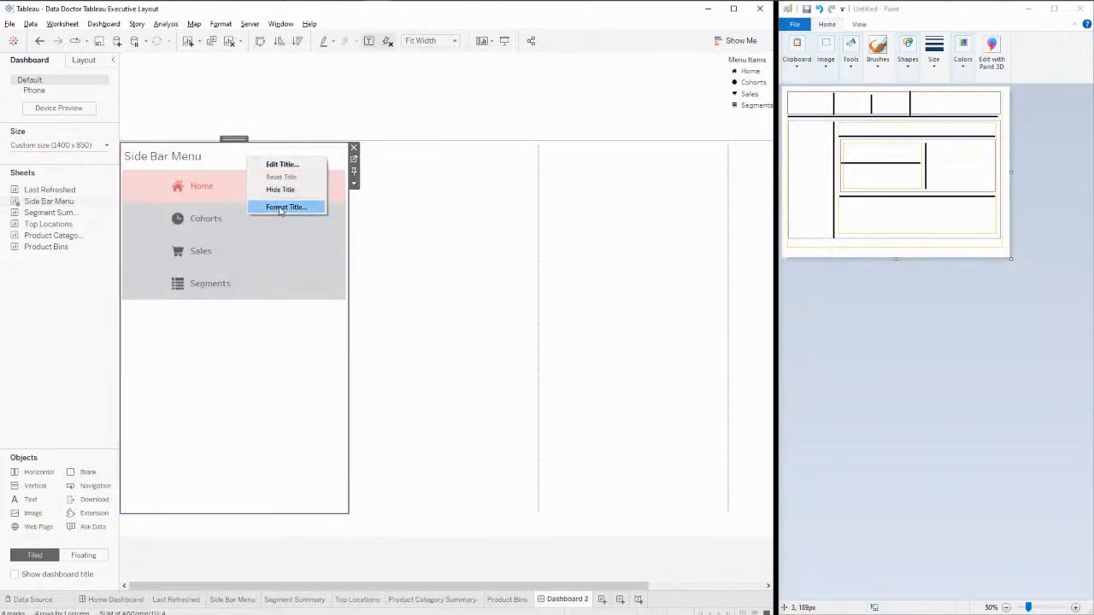
pyautogui.click(284, 189)
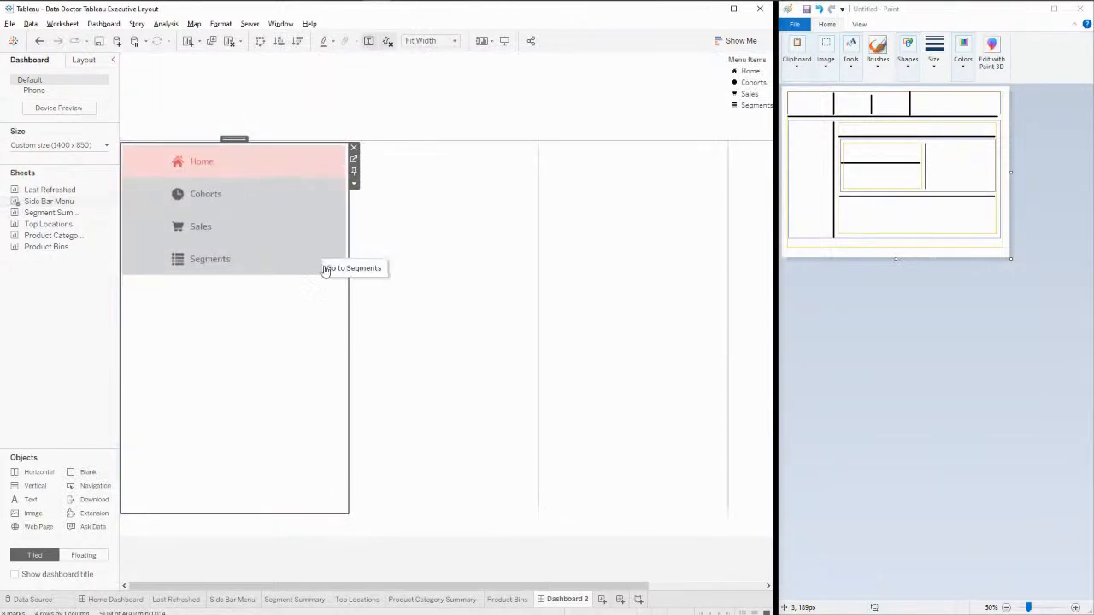
# Step: Set the Side Bar Menu sheet's width to 150 pixels
pyautogui.click(353, 182)
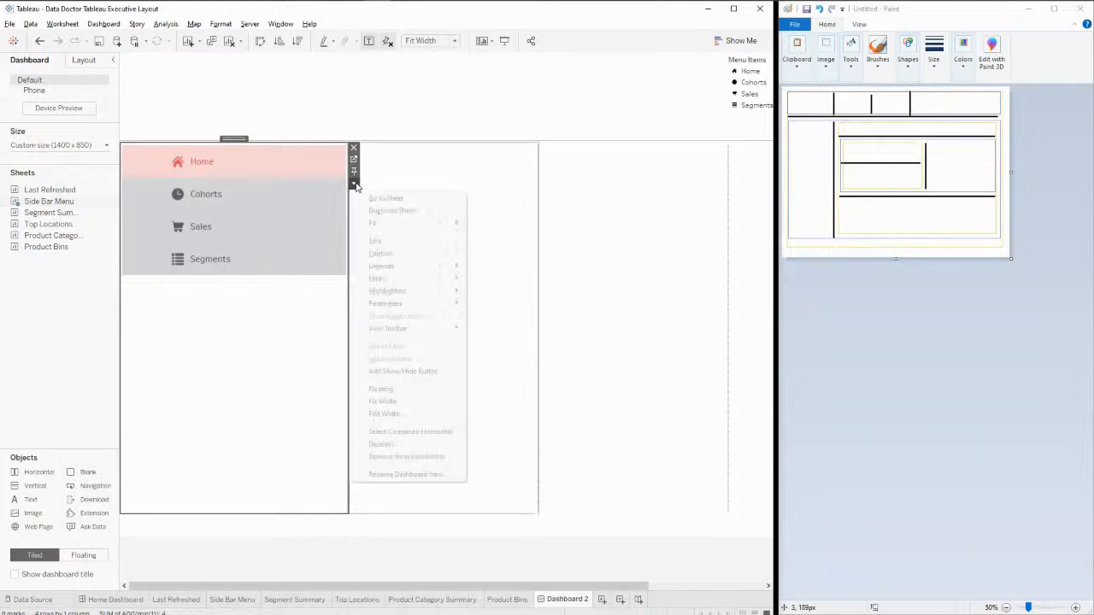
pyautogui.click(428, 415)
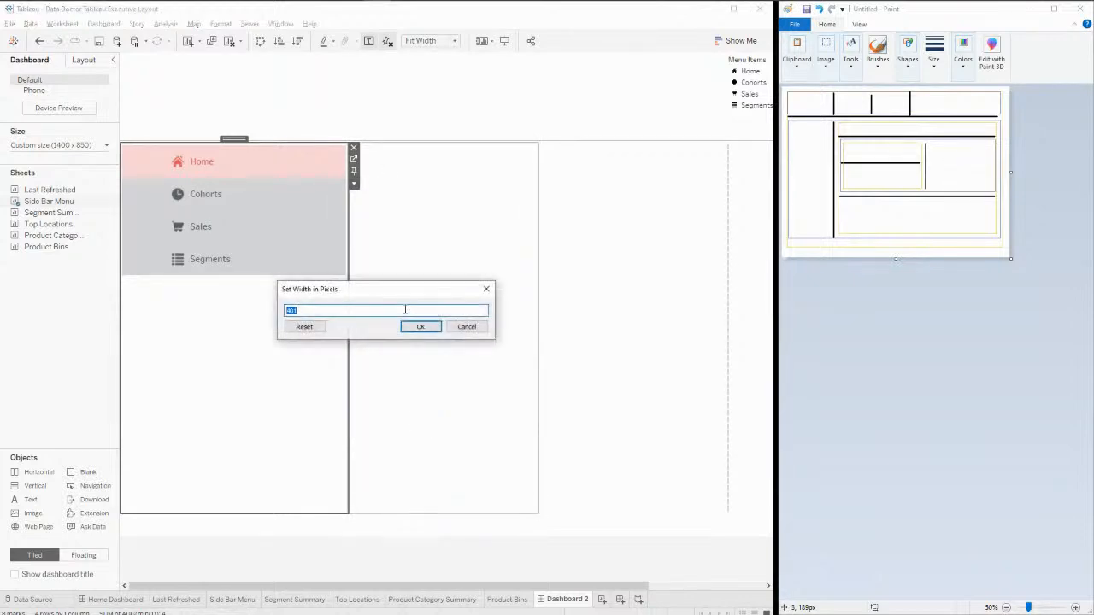
pyautogui.write('150')
pyautogui.press('Return')
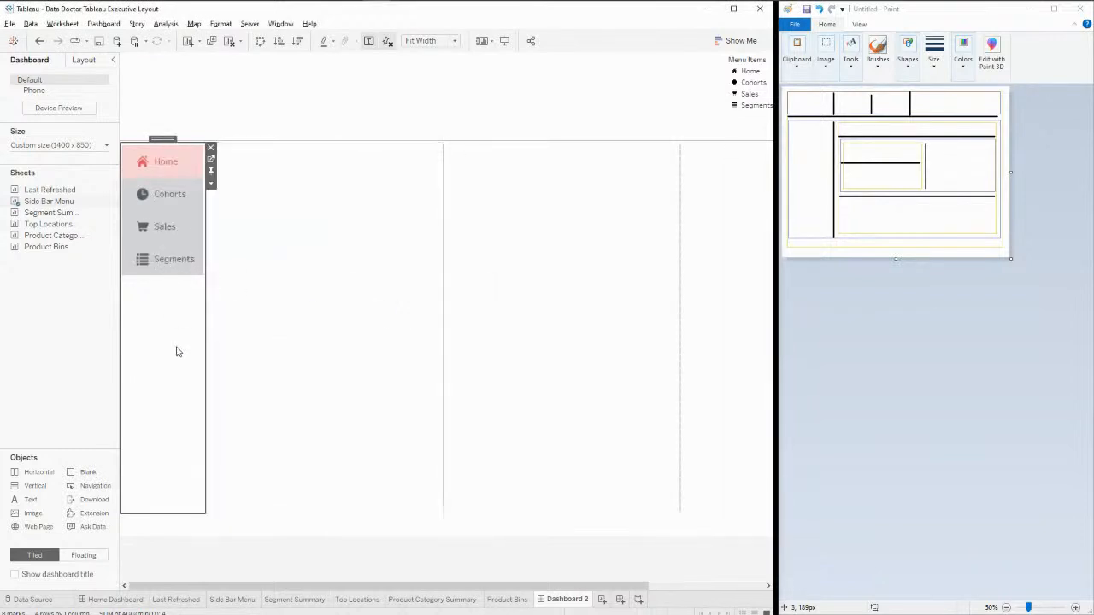
pyautogui.click(381, 305)
pyautogui.click(191, 333)
pyautogui.click(433, 282)
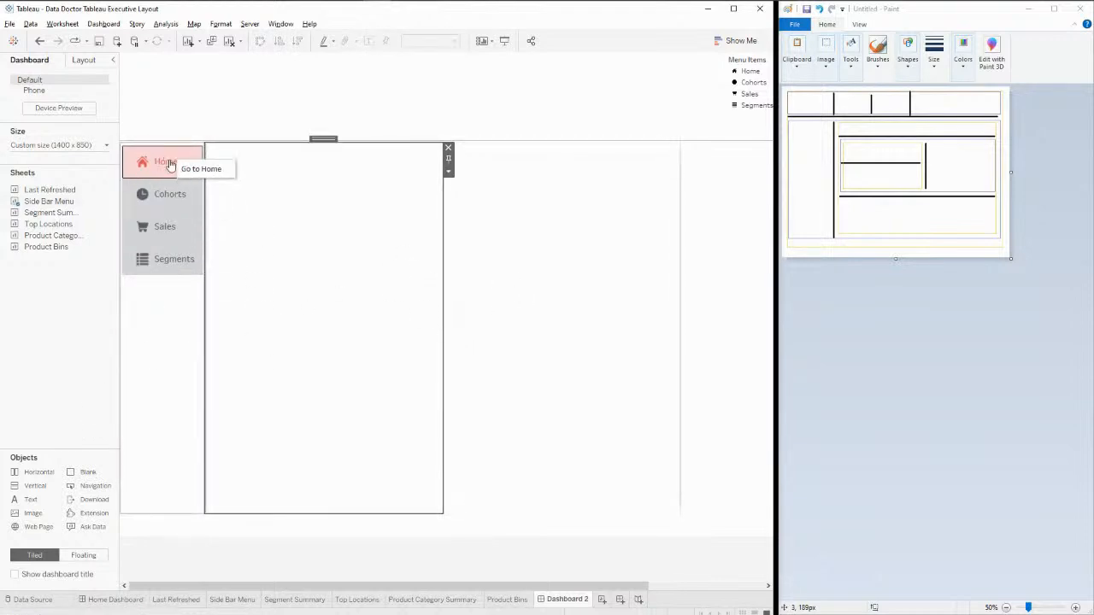
# Step: Set the Side Bar Menu sheet's width to 180 pixels
pyautogui.click(165, 323)
pyautogui.click(210, 184)
pyautogui.click(274, 415)
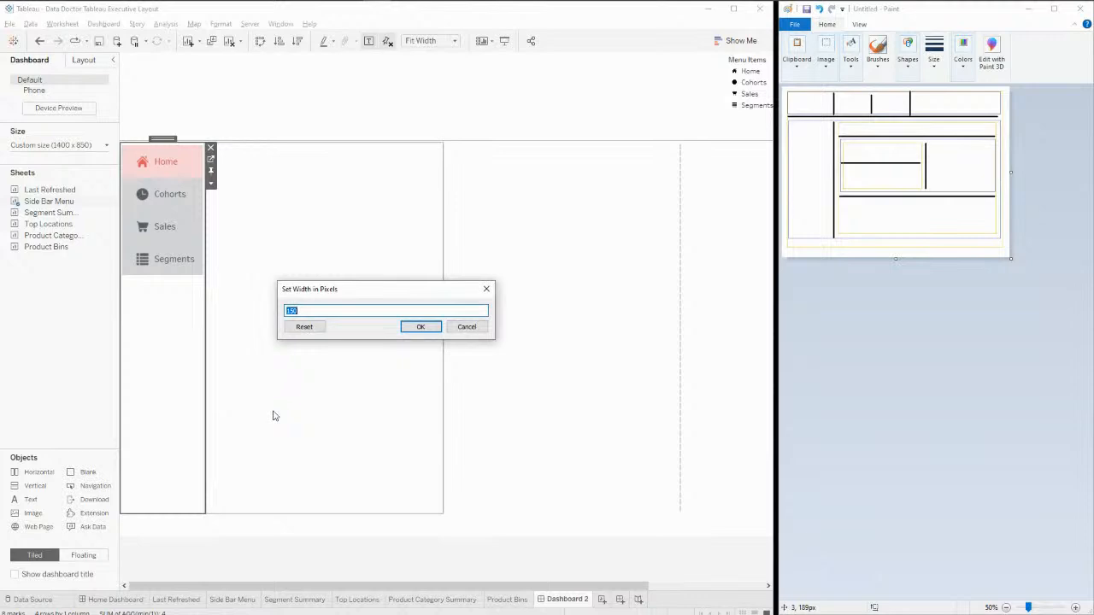
pyautogui.write('180')
pyautogui.press('Return')
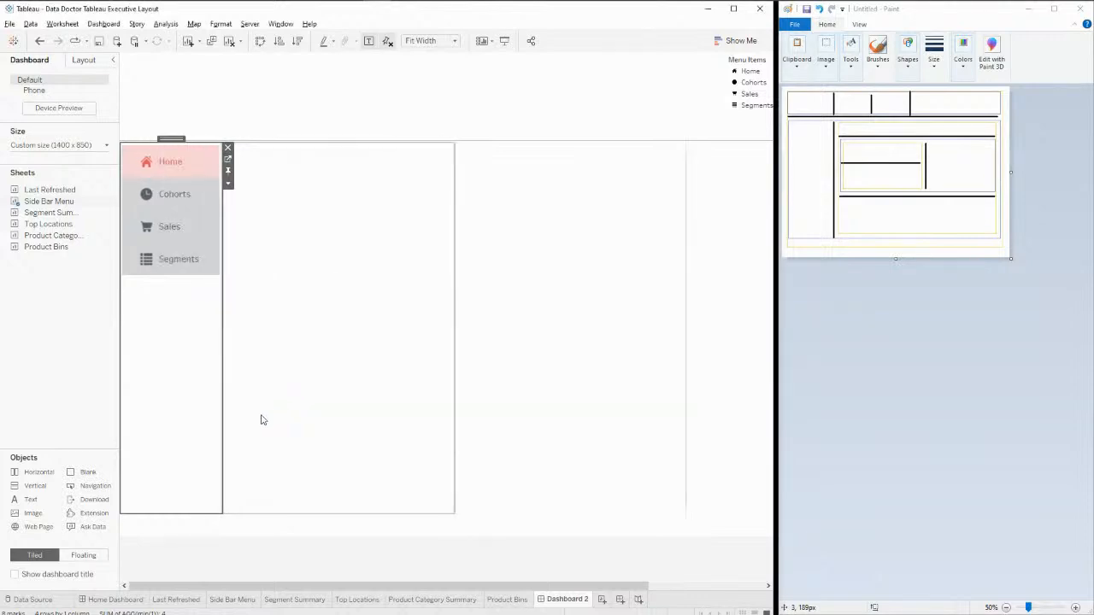
pyautogui.click(316, 327)
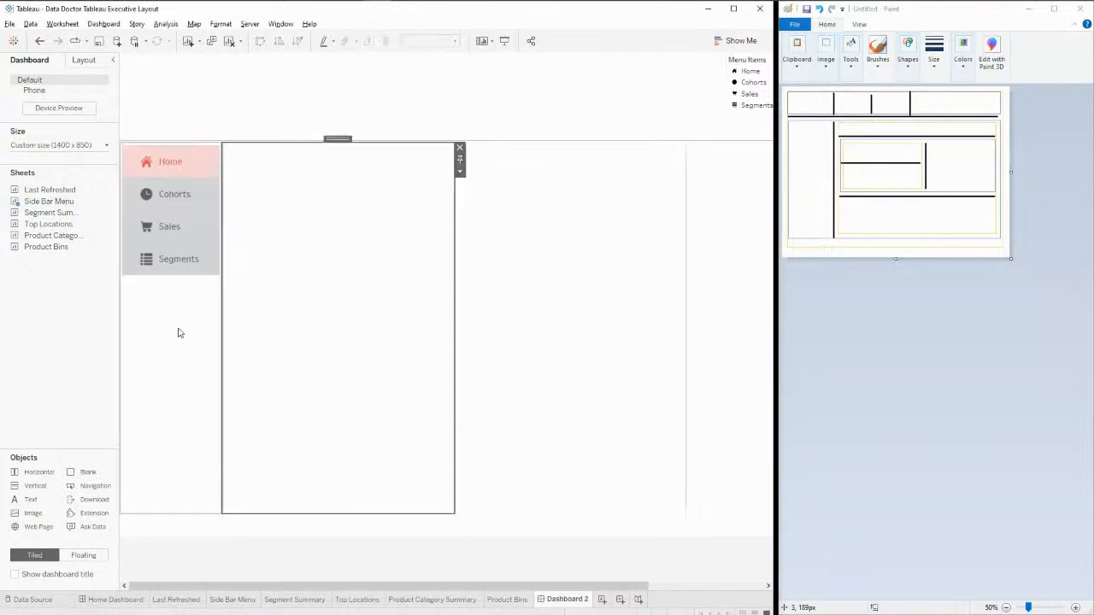
# Step: Give the Side Bar Menu sheet an equal inner padding of 10 on all sides
pyautogui.click(189, 366)
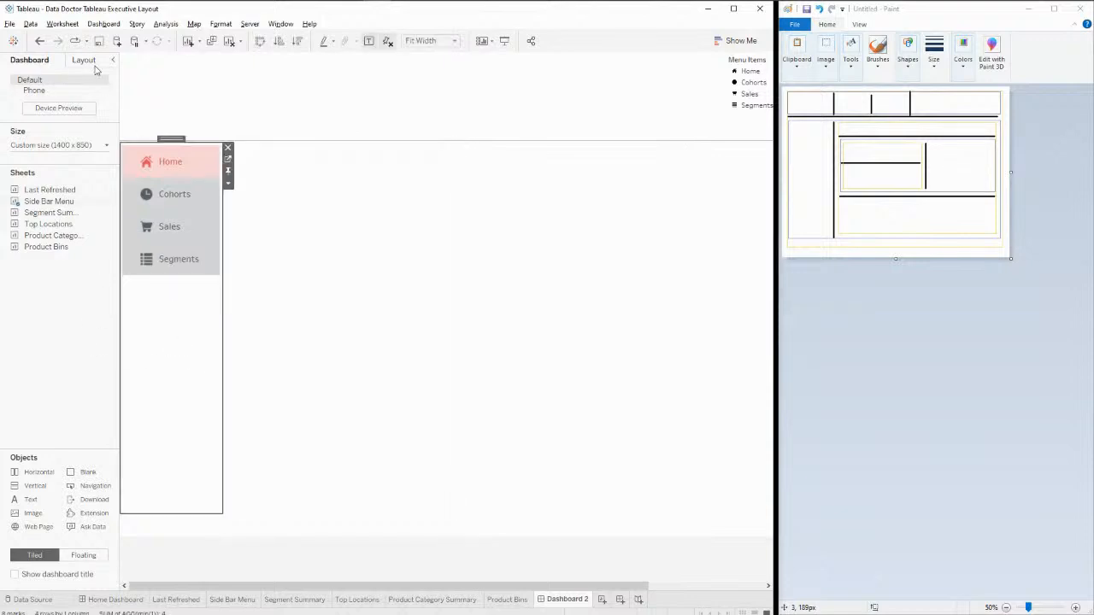
pyautogui.click(94, 63)
pyautogui.click(105, 351)
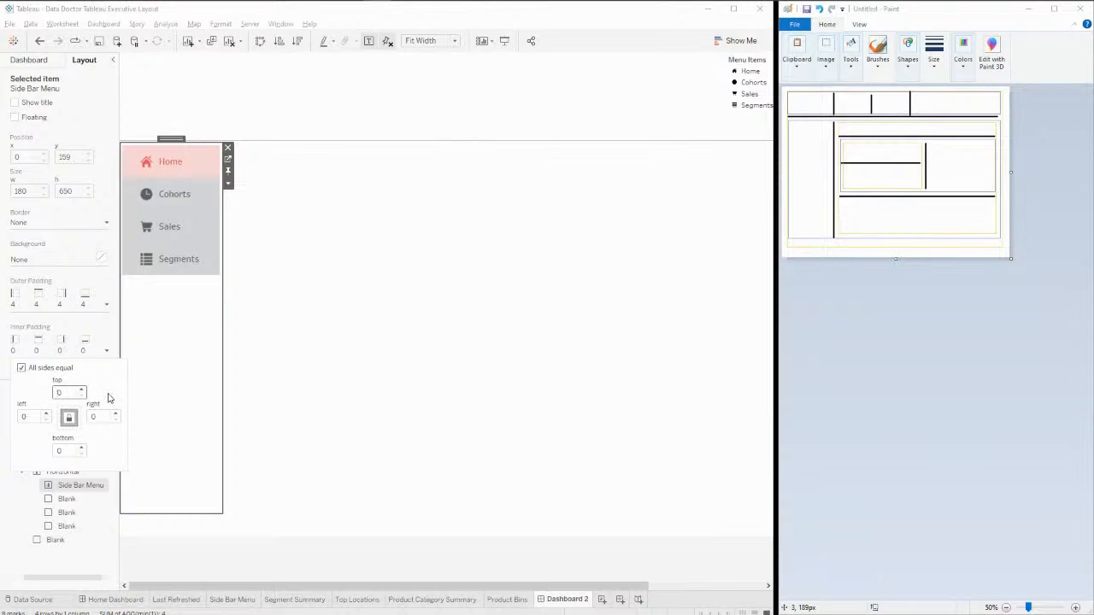
pyautogui.write('10')
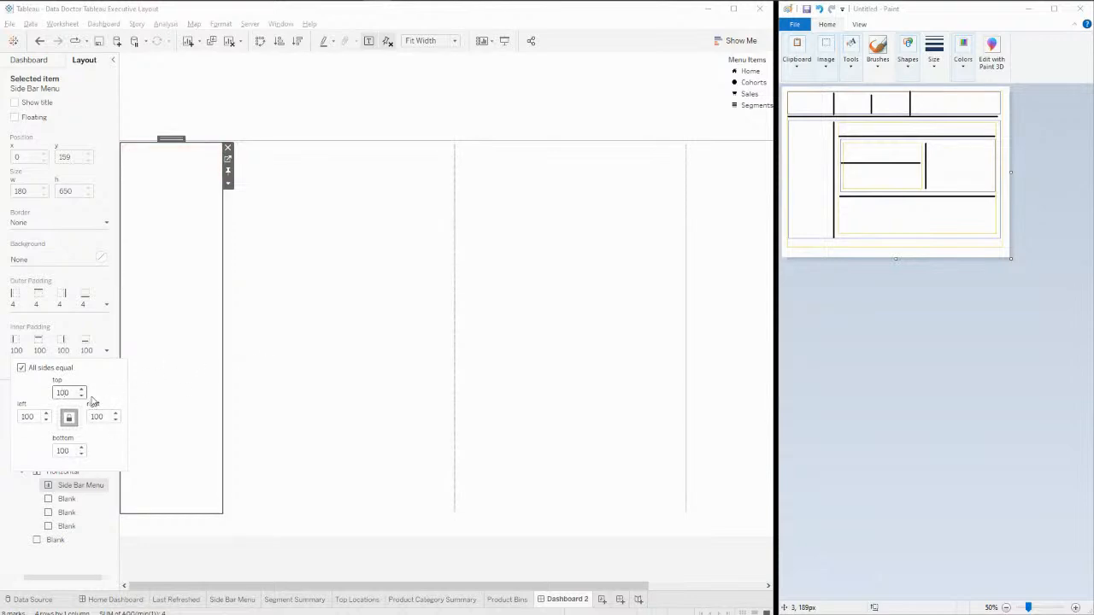
pyautogui.click(263, 312)
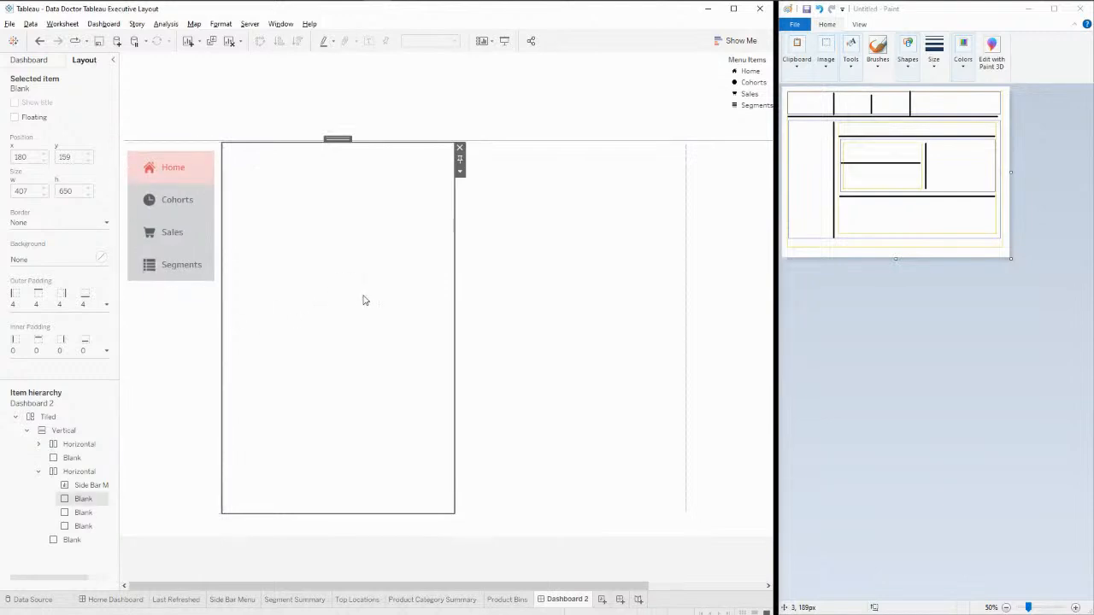
# Step: Turn the Blank beside the Side Bar Menu into a vertical divider 10 pixels wide with a gray background
pyautogui.click(460, 171)
pyautogui.click(492, 229)
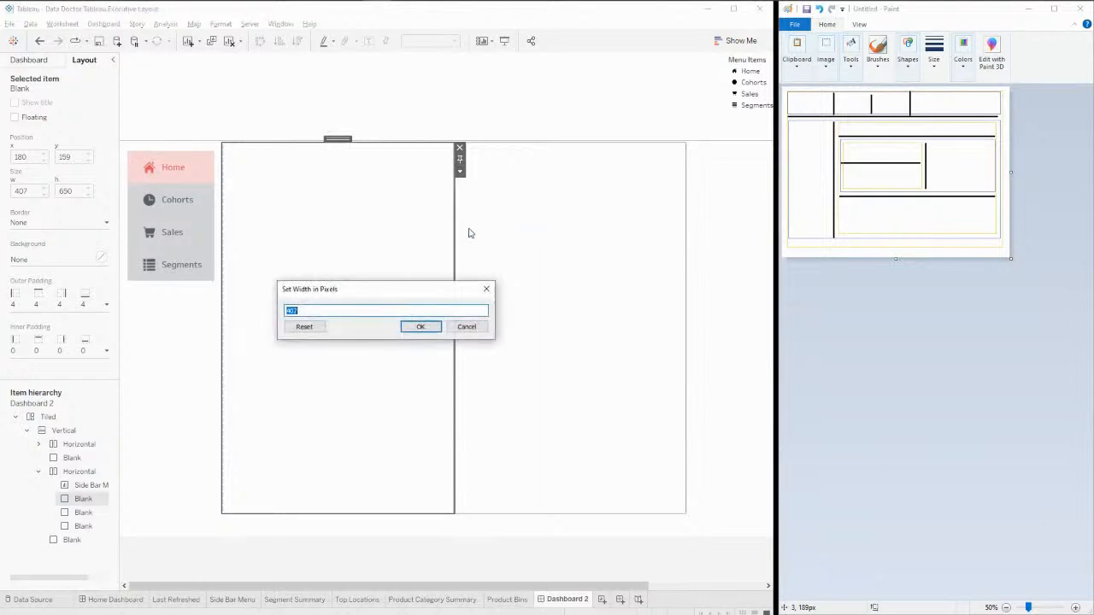
pyautogui.write('10')
pyautogui.press('Return')
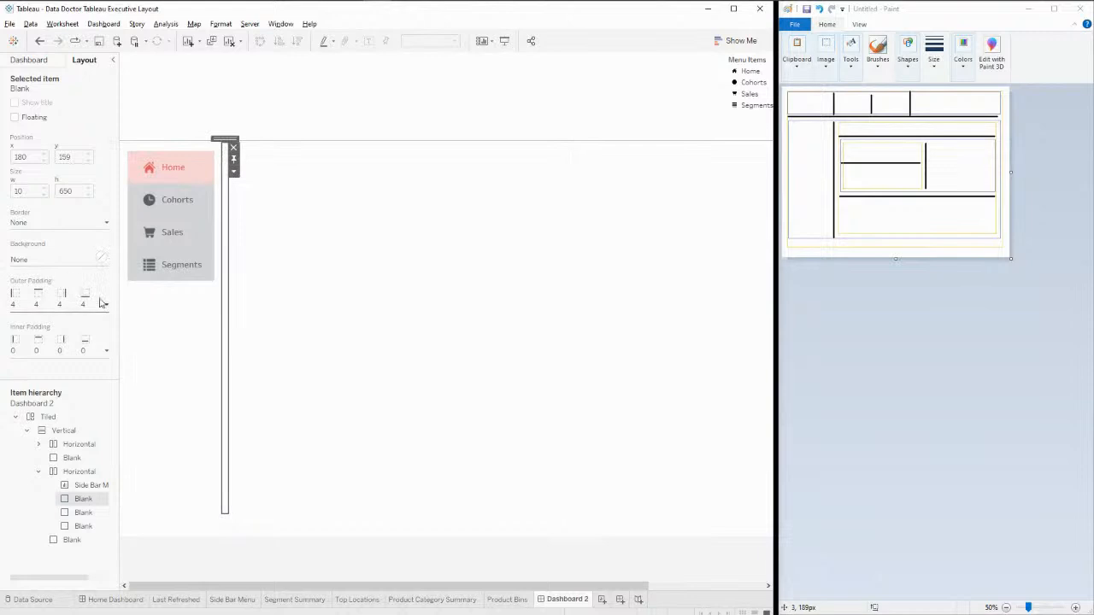
pyautogui.click(101, 257)
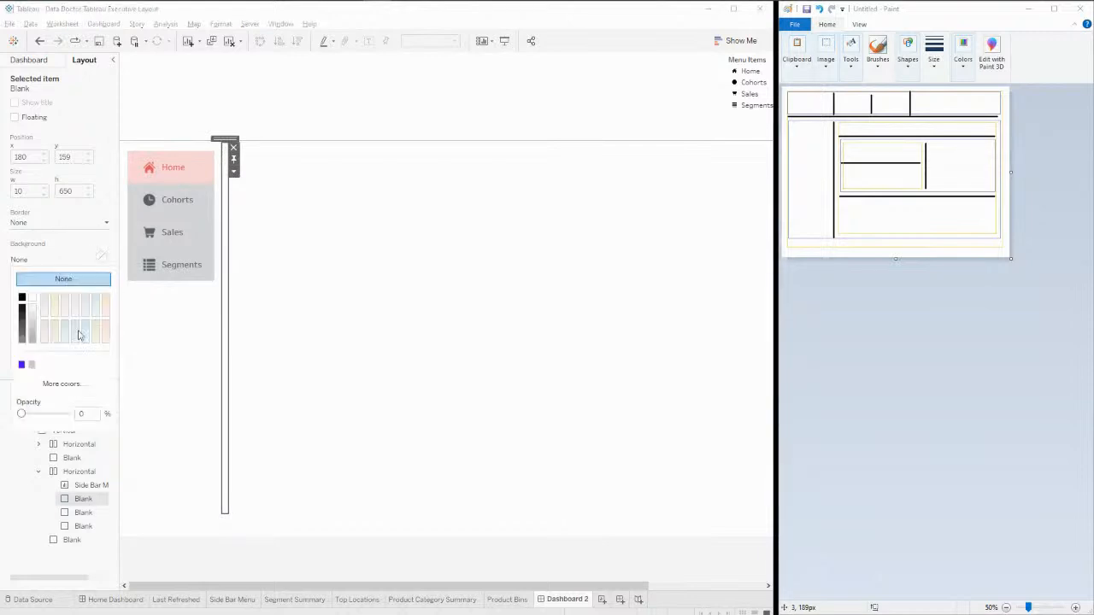
pyautogui.click(32, 340)
pyautogui.click(340, 279)
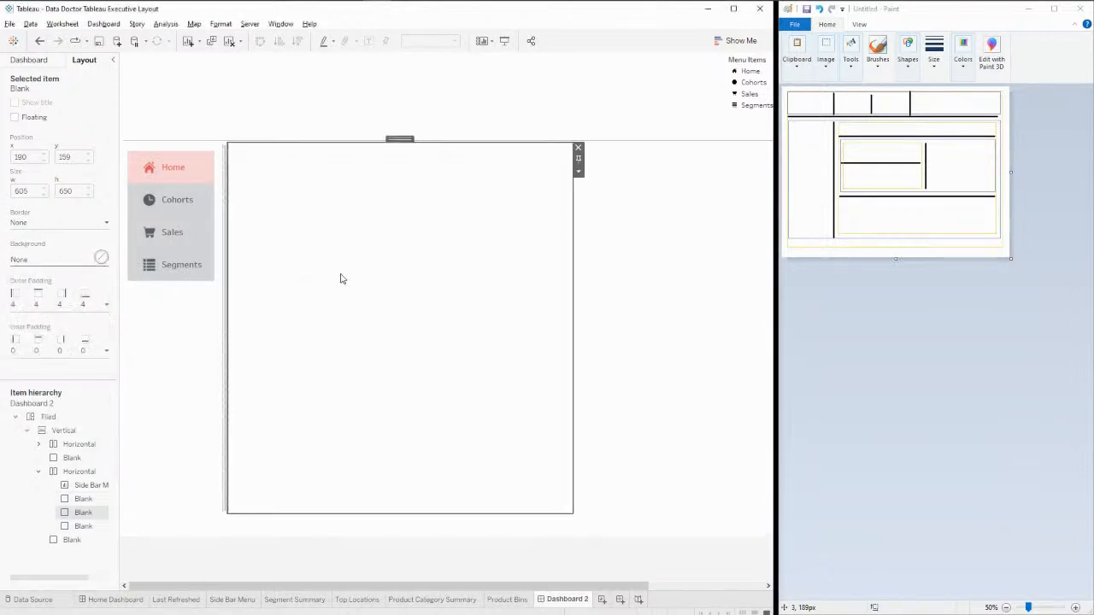
pyautogui.click(634, 305)
pyautogui.click(223, 216)
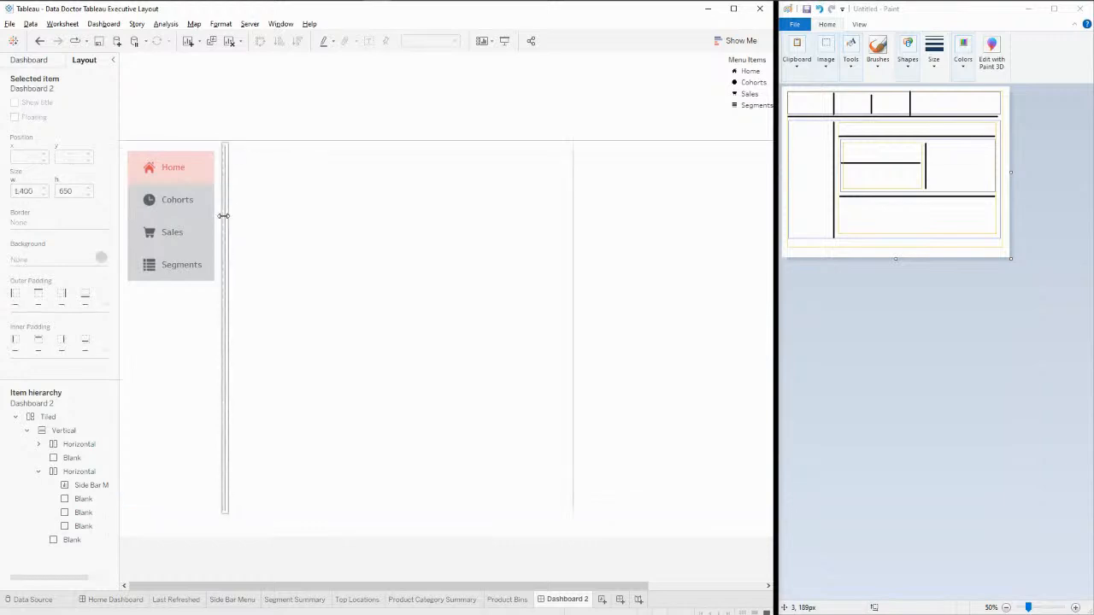
# Step: Unlink the vertical divider's outer padding sides and reduce its top and bottom padding to lengthen the line
pyautogui.click(226, 220)
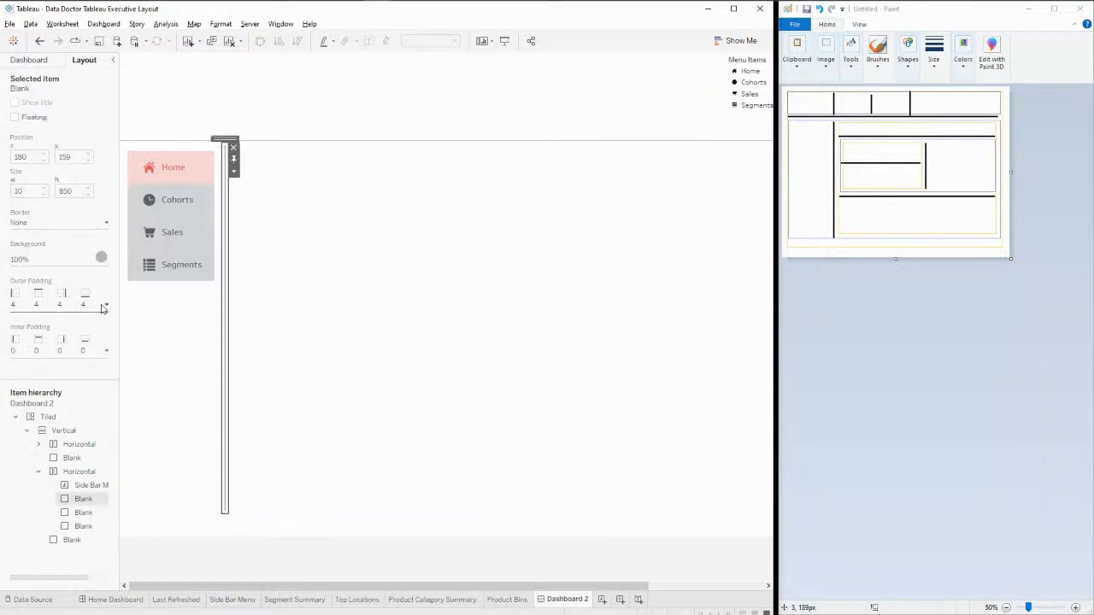
pyautogui.click(106, 305)
pyautogui.click(22, 321)
pyautogui.click(82, 350)
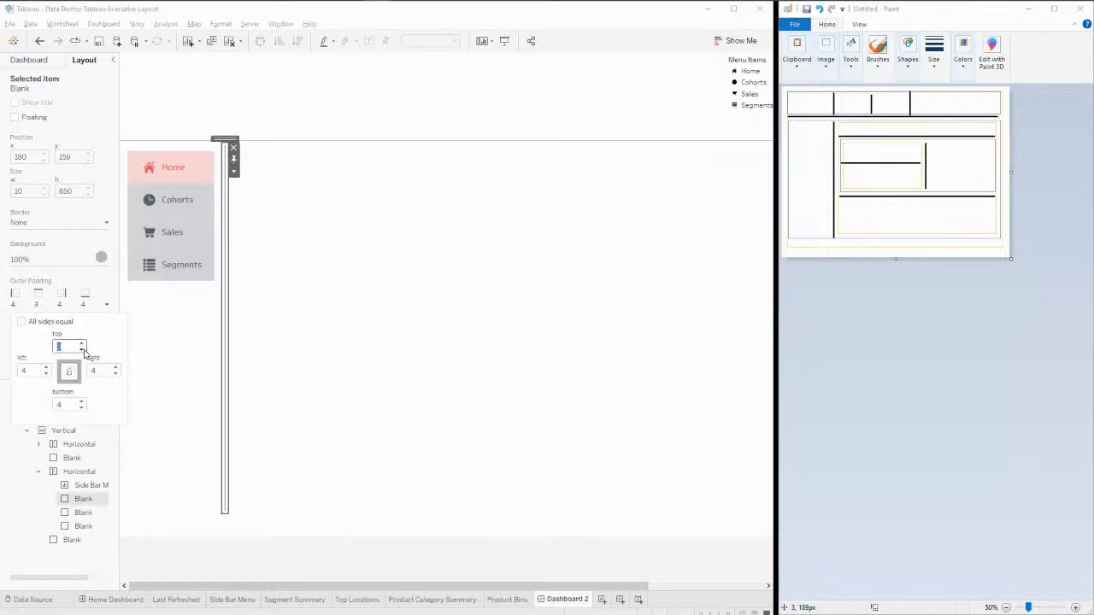
pyautogui.click(83, 350)
pyautogui.click(82, 408)
pyautogui.click(82, 408)
pyautogui.click(82, 409)
pyautogui.click(82, 408)
pyautogui.click(521, 344)
pyautogui.click(635, 299)
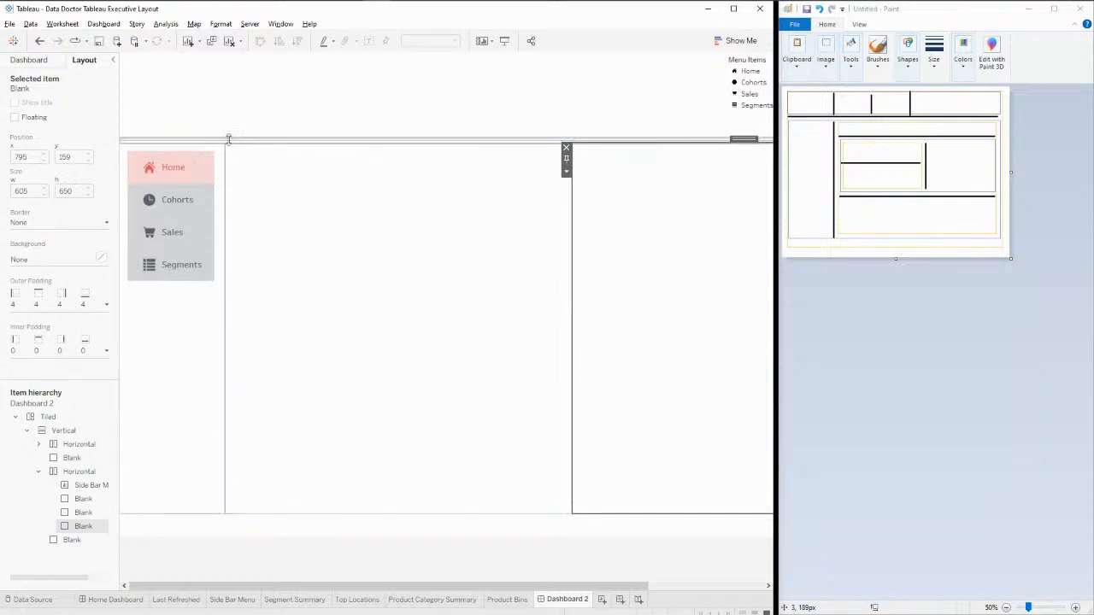
# Step: Set the bottom outer padding of the horizontal divider Blank below the header container to 0
pyautogui.click(230, 138)
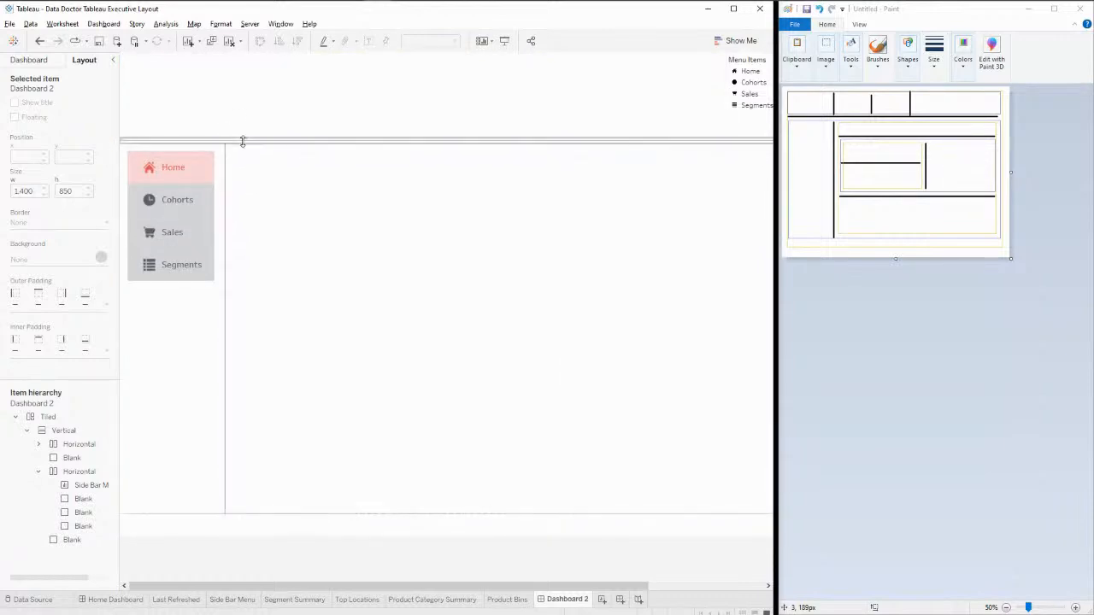
pyautogui.click(79, 459)
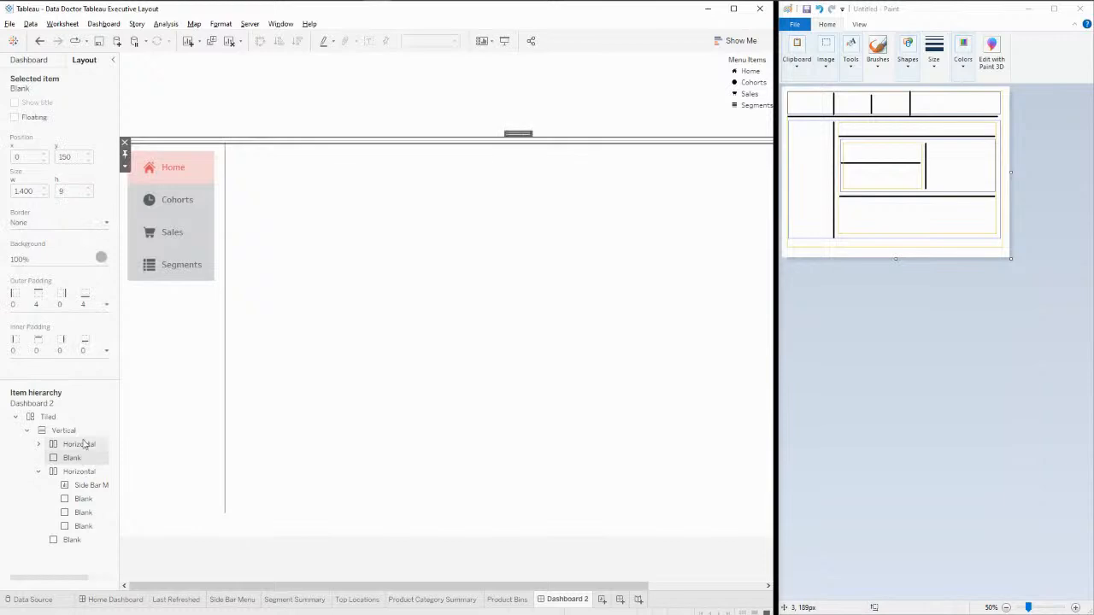
pyautogui.click(106, 305)
pyautogui.click(82, 409)
pyautogui.click(82, 408)
pyautogui.click(82, 409)
pyautogui.click(82, 409)
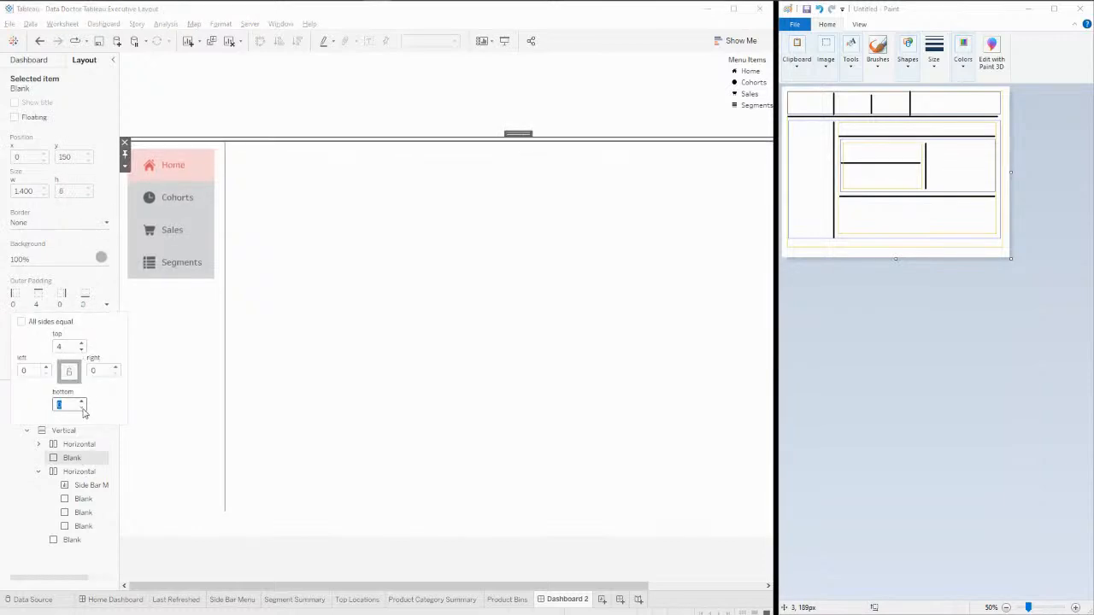
pyautogui.click(533, 305)
pyautogui.click(618, 307)
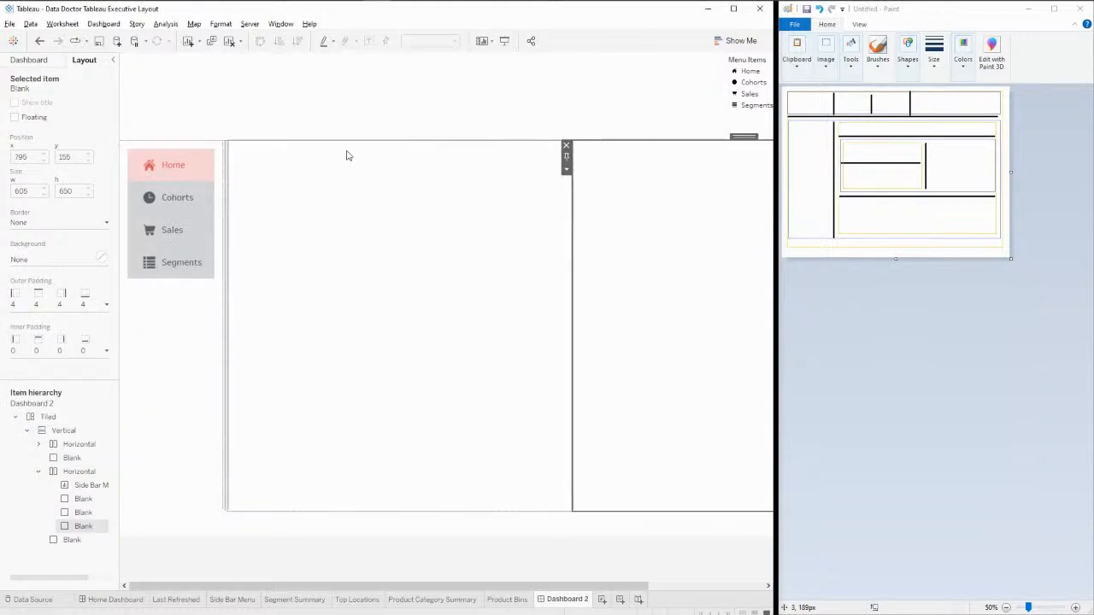
# Step: Set the horizontal divider Blank's height to 6 pixels
pyautogui.click(69, 459)
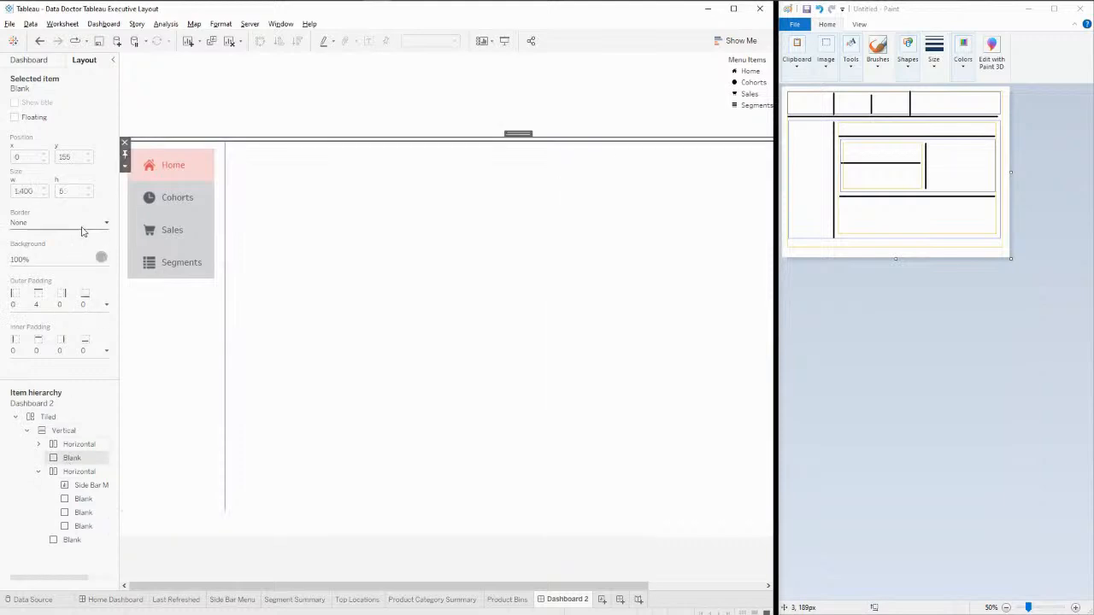
pyautogui.click(125, 166)
pyautogui.click(158, 223)
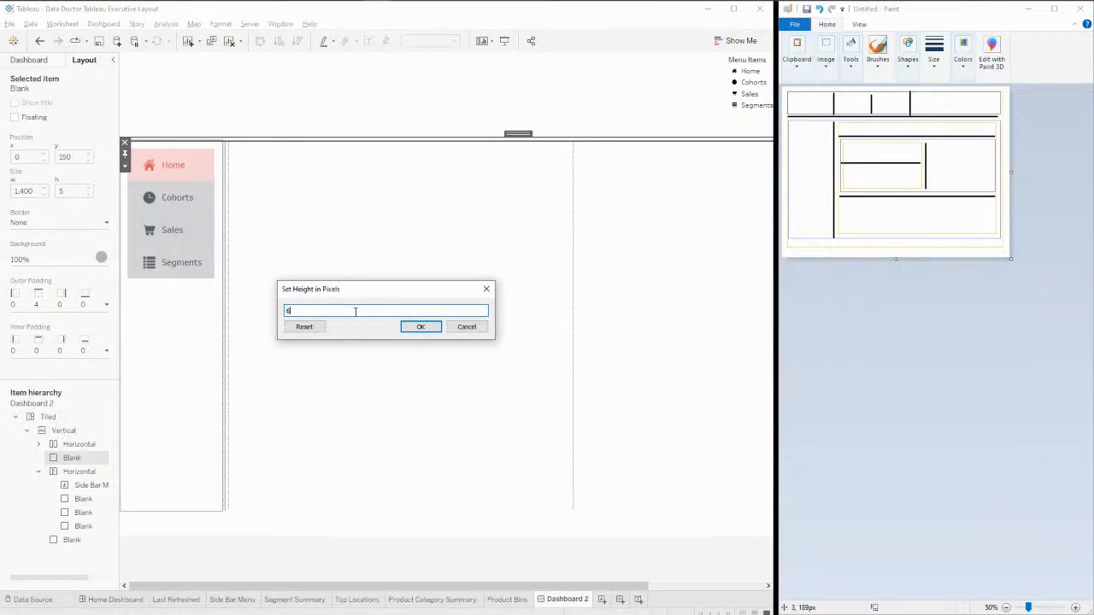
pyautogui.write('6')
pyautogui.click(420, 326)
pyautogui.click(545, 293)
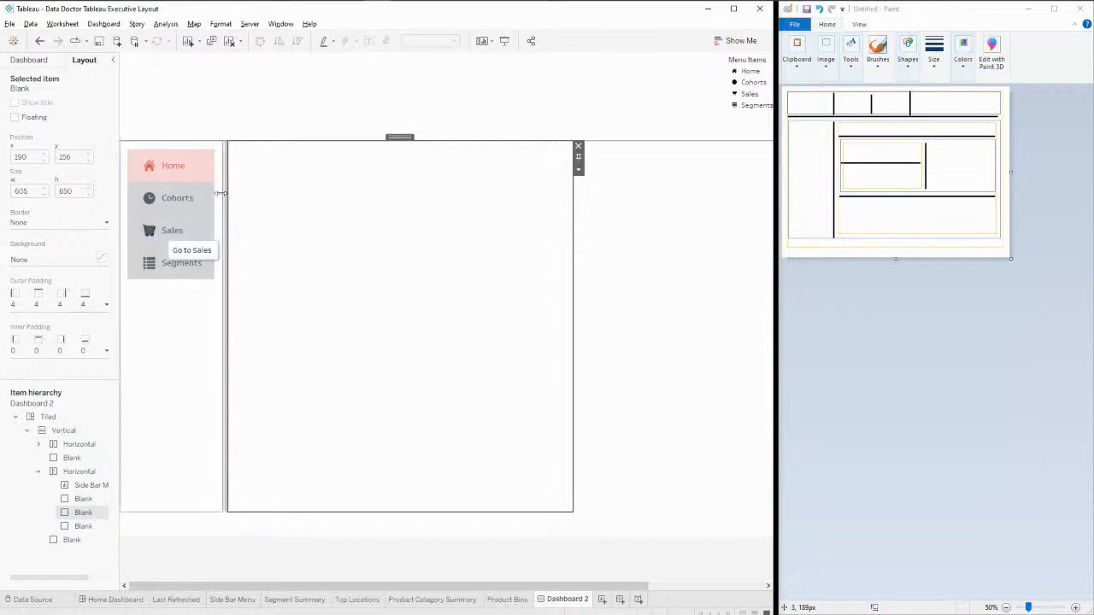
# Step: Delete the Blank beneath the lower horizontal container
pyautogui.click(671, 314)
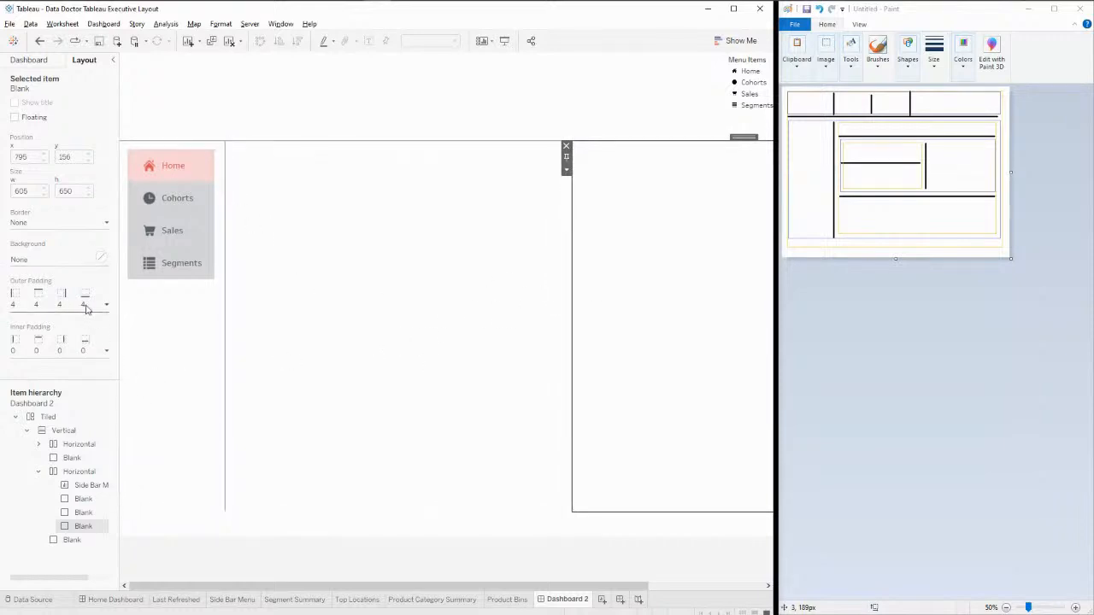
pyautogui.click(368, 352)
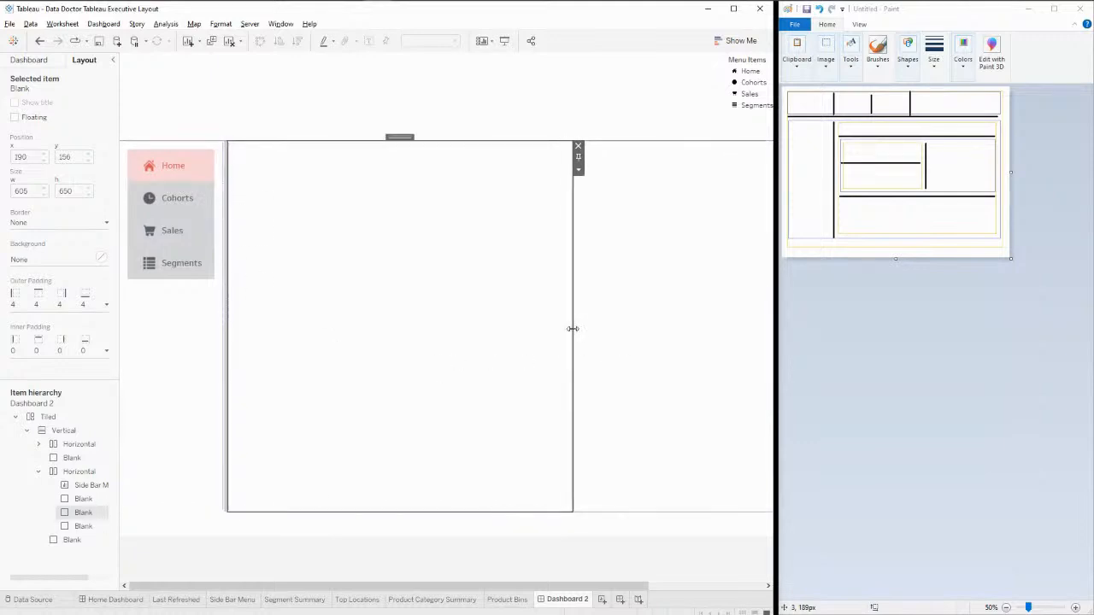
pyautogui.click(560, 533)
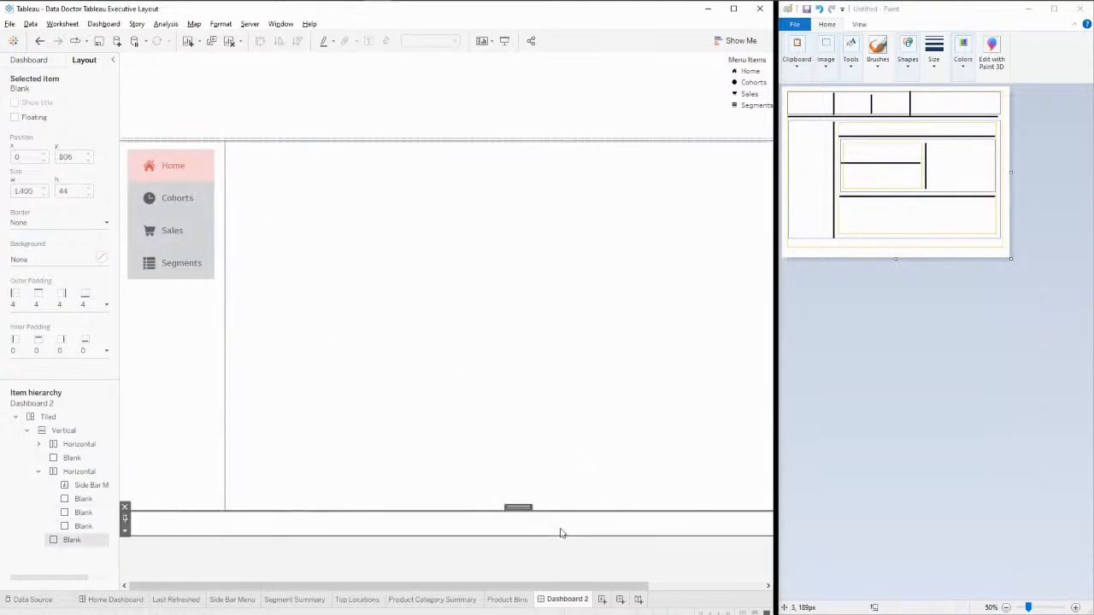
pyautogui.click(126, 508)
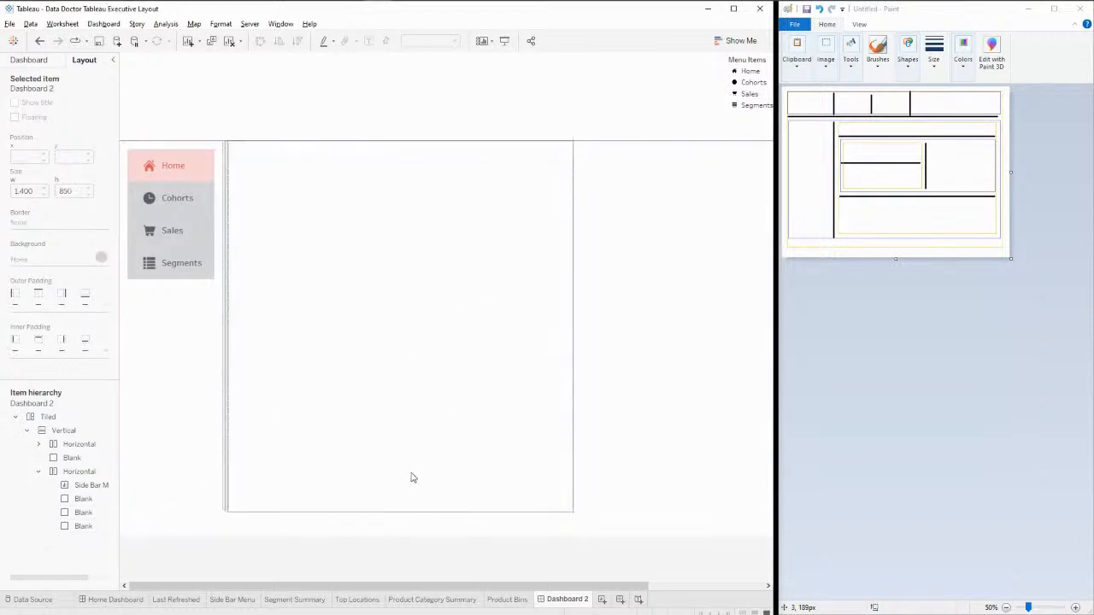
# Step: Remove the Menu Items legend from the header container
pyautogui.click(392, 530)
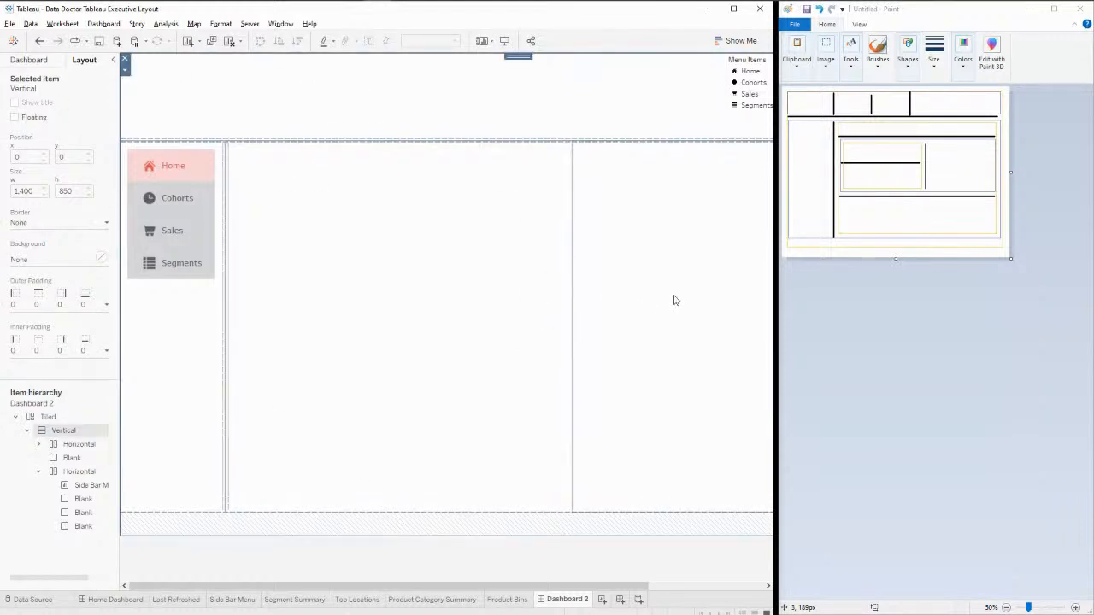
pyautogui.click(745, 125)
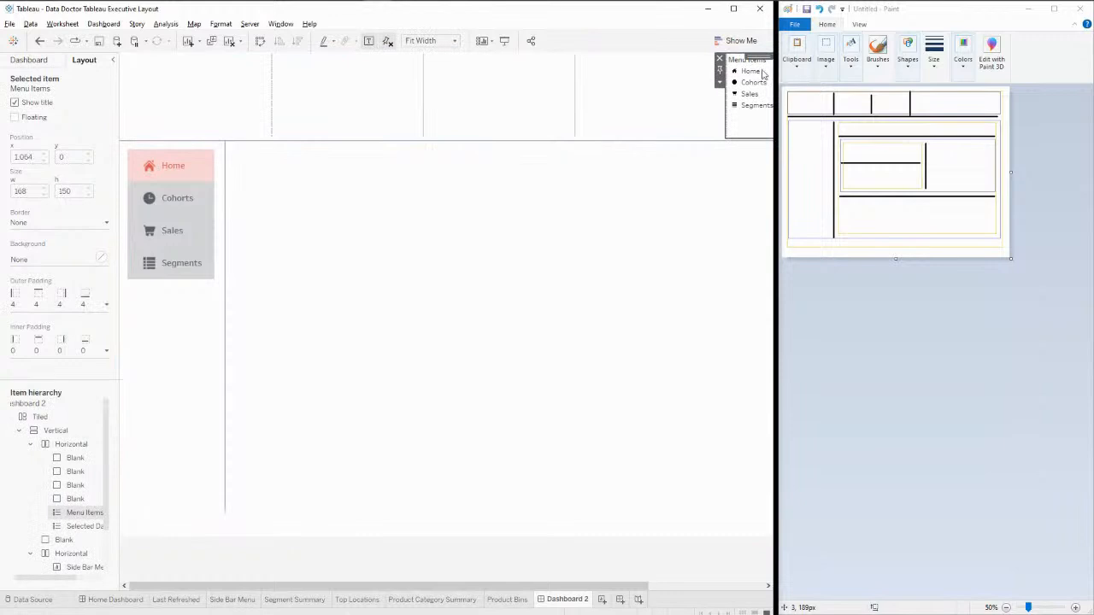
pyautogui.click(720, 60)
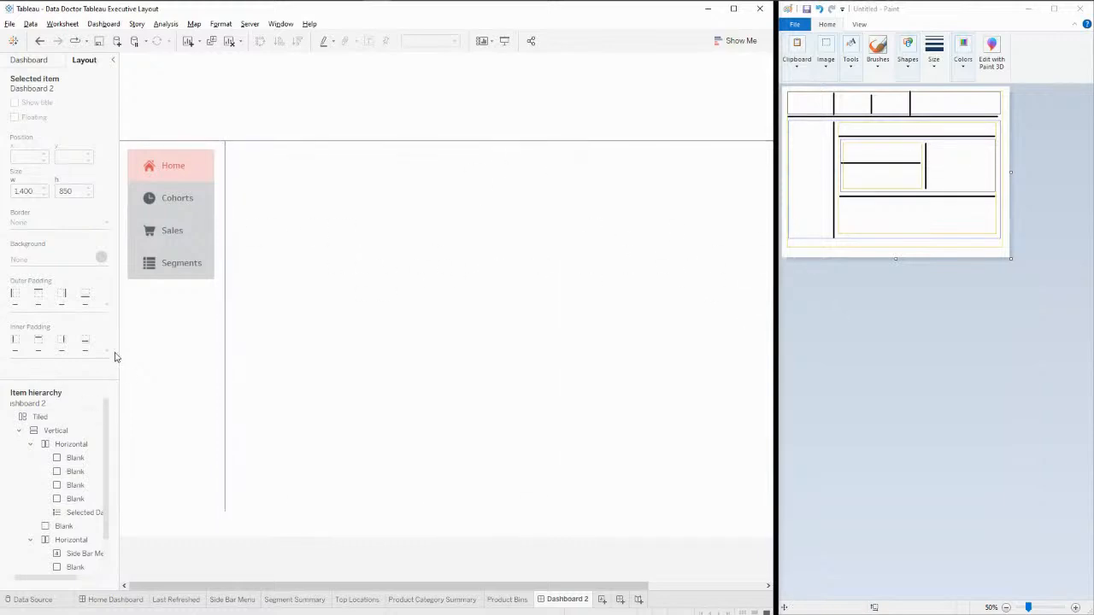
# Step: Add a vertical container between the two Blanks on the far side of the vertical divider from the Side Bar Menu
pyautogui.click(38, 61)
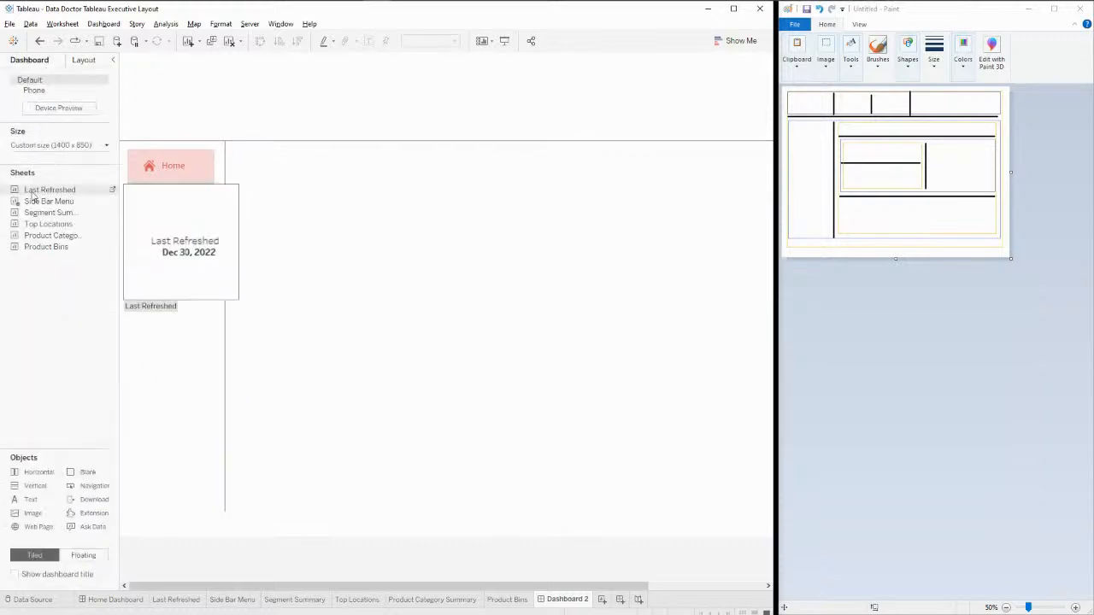
pyautogui.moveTo(54, 486); pyautogui.dragTo(549, 329)
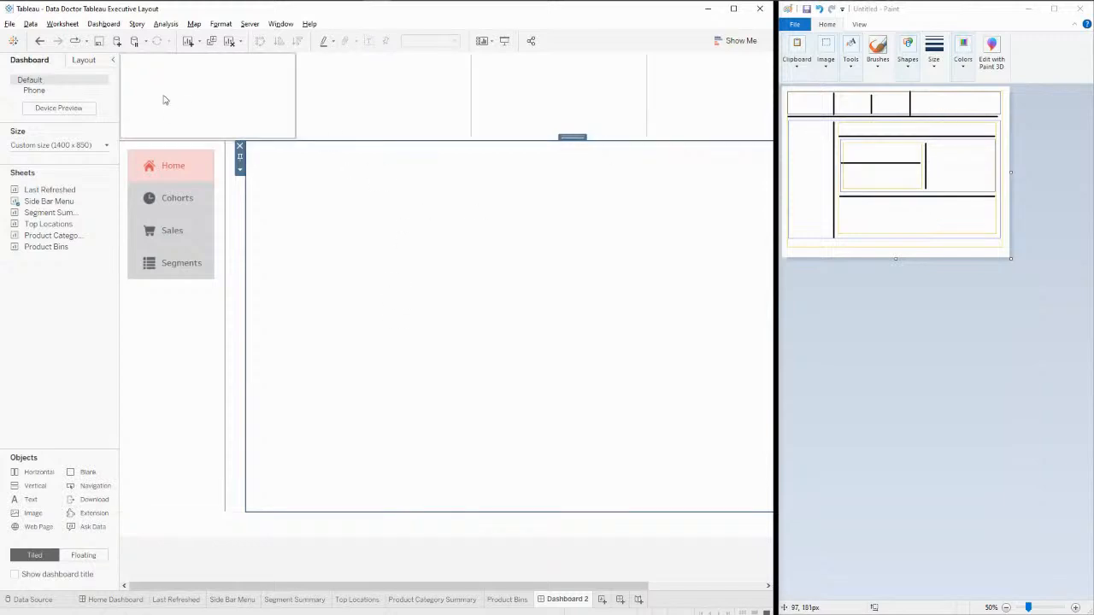
# Step: Insert a text object reading "SOME TITLE" in the empty vertical container of Dashboard 2, using the Home Dashboard as reference
pyautogui.click(81, 601)
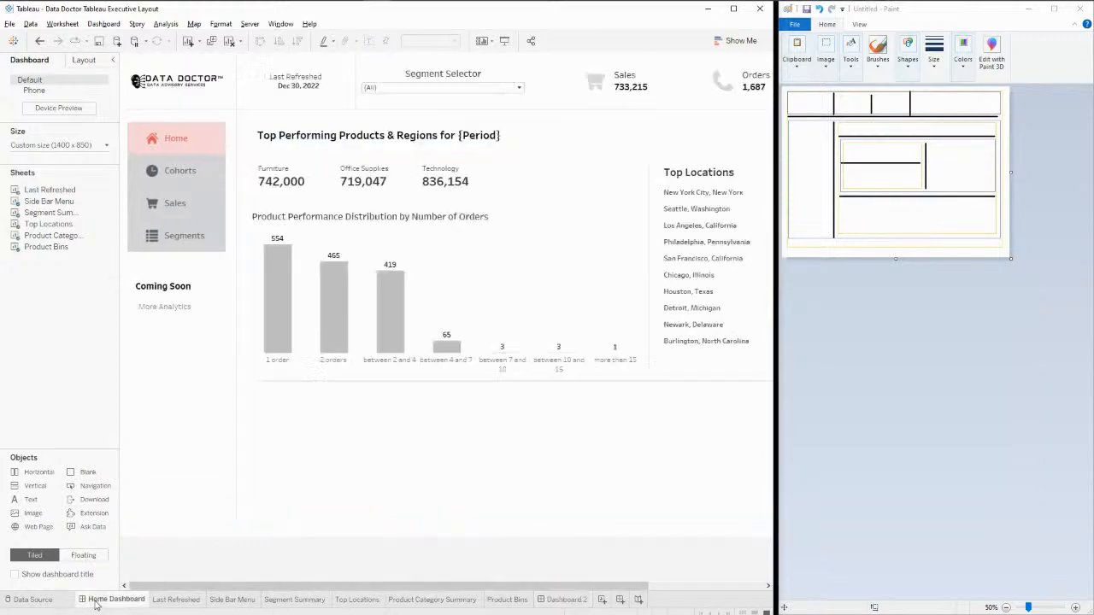
pyautogui.click(566, 599)
pyautogui.moveTo(31, 499); pyautogui.dragTo(508, 201)
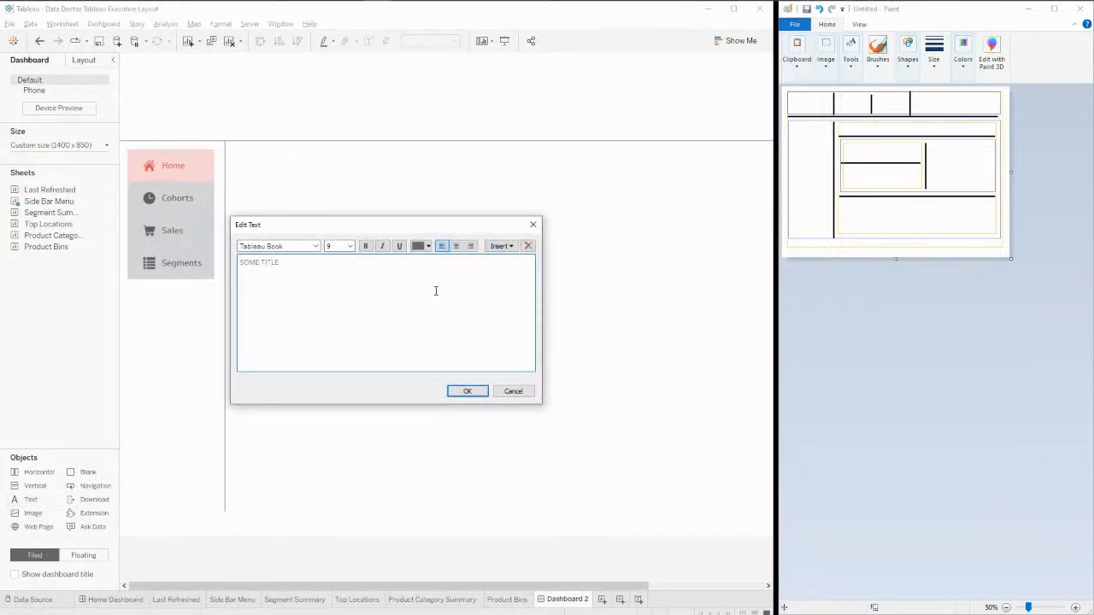
pyautogui.click(464, 392)
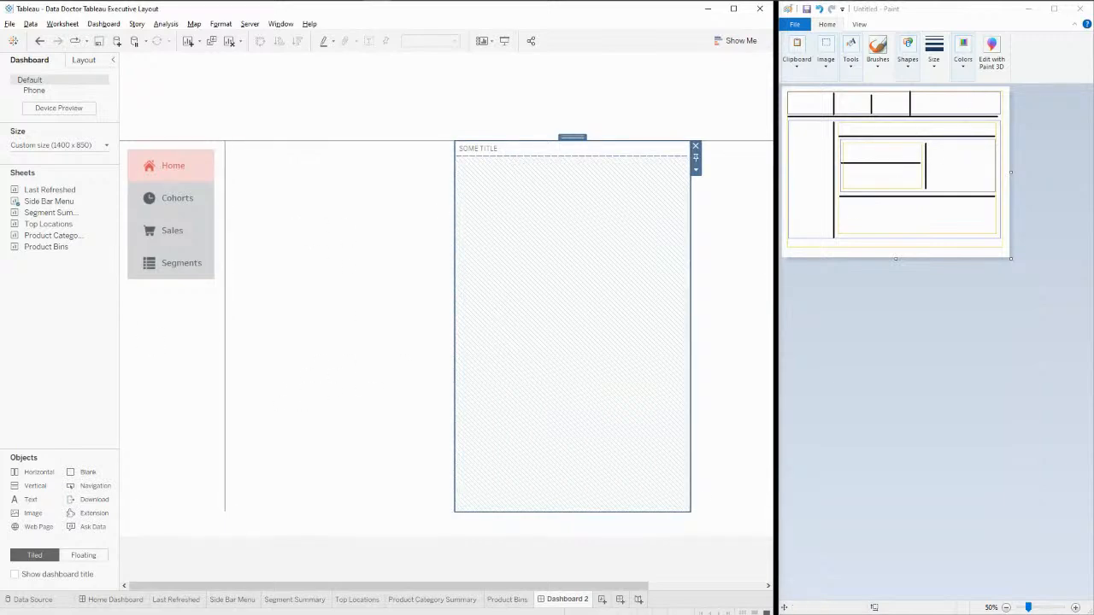
# Step: Stack two Blanks beneath the SOME TITLE text and place a horizontal container between them
pyautogui.moveTo(74, 471); pyautogui.dragTo(573, 335)
pyautogui.moveTo(97, 469)
pyautogui.mouseDown()
pyautogui.moveTo(530, 325)
pyautogui.moveTo(571, 371)
pyautogui.moveTo(569, 313)
pyautogui.moveTo(569, 391)
pyautogui.moveTo(606, 266)
pyautogui.moveTo(427, 342)
pyautogui.mouseUp()
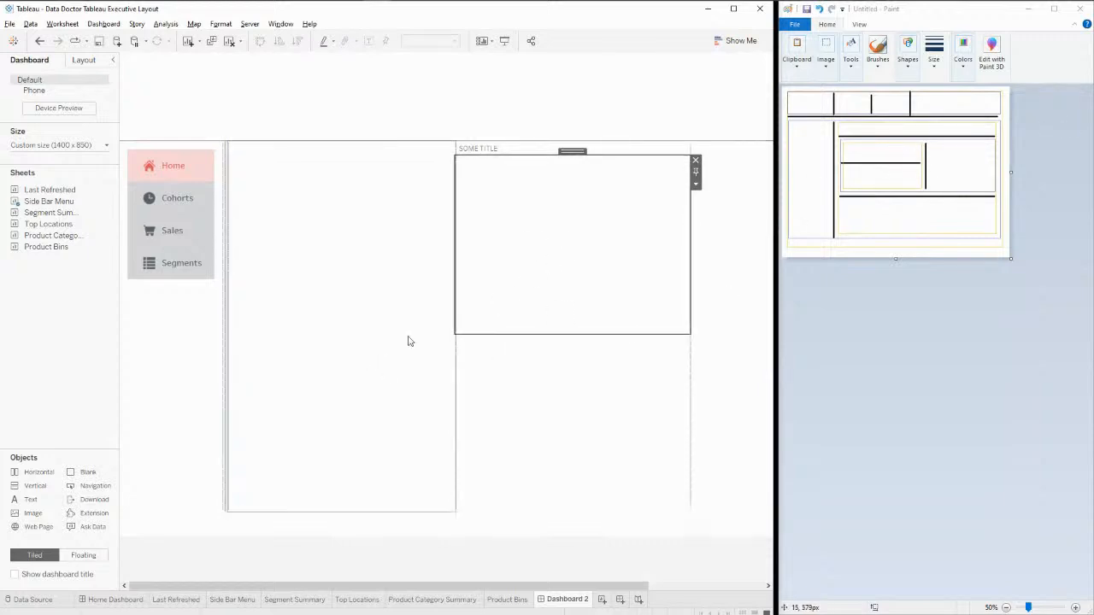
pyautogui.moveTo(37, 481); pyautogui.dragTo(549, 344)
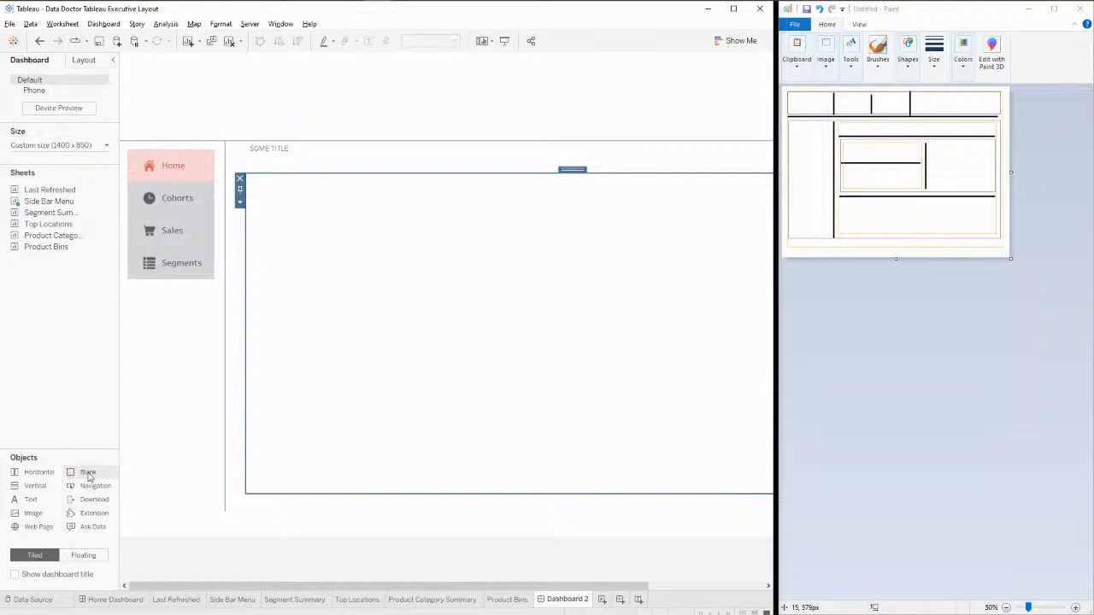
# Step: Place three Blanks side by side inside the new horizontal container beneath the title
pyautogui.moveTo(88, 477); pyautogui.dragTo(442, 386)
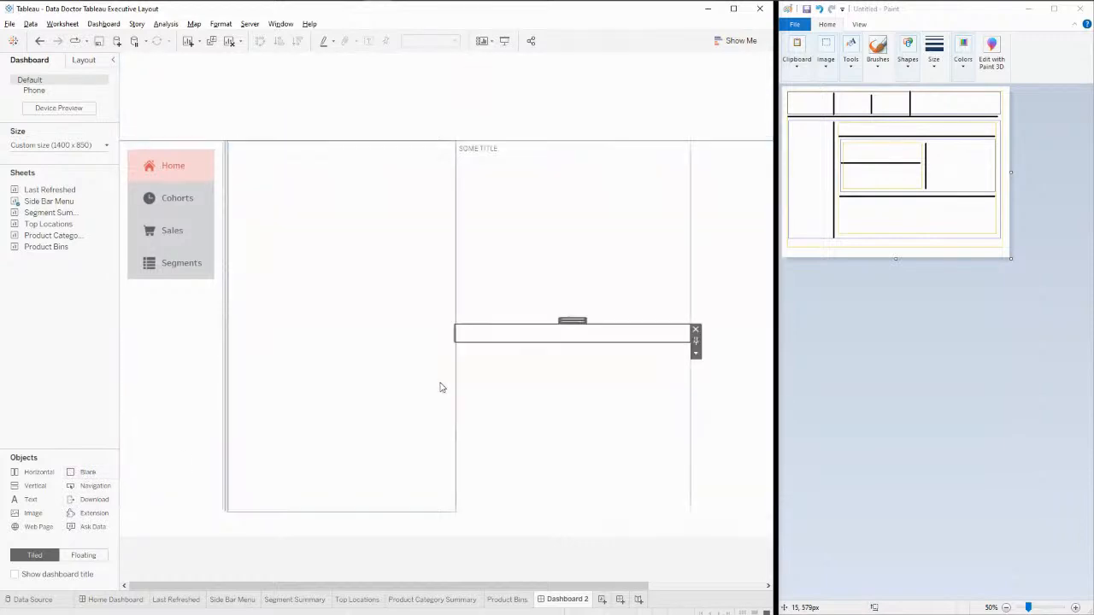
pyautogui.moveTo(98, 473); pyautogui.dragTo(507, 344)
pyautogui.moveTo(88, 472)
pyautogui.mouseDown()
pyautogui.moveTo(357, 418)
pyautogui.moveTo(581, 340)
pyautogui.moveTo(532, 345)
pyautogui.moveTo(557, 339)
pyautogui.mouseUp()
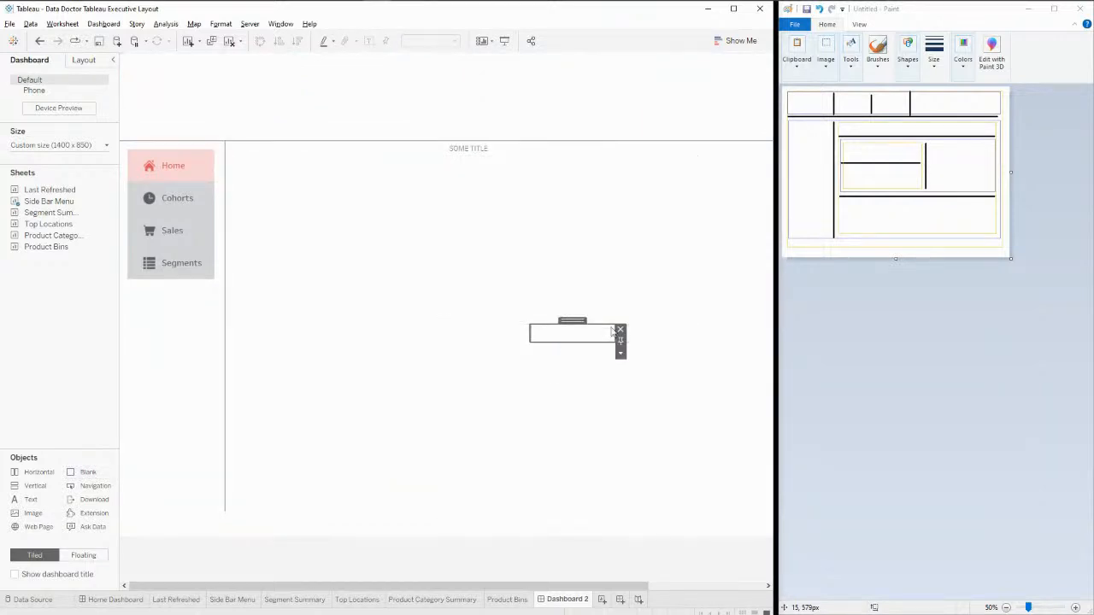
# Step: Increase the height of the horizontal container that holds the three Blanks
pyautogui.click(621, 357)
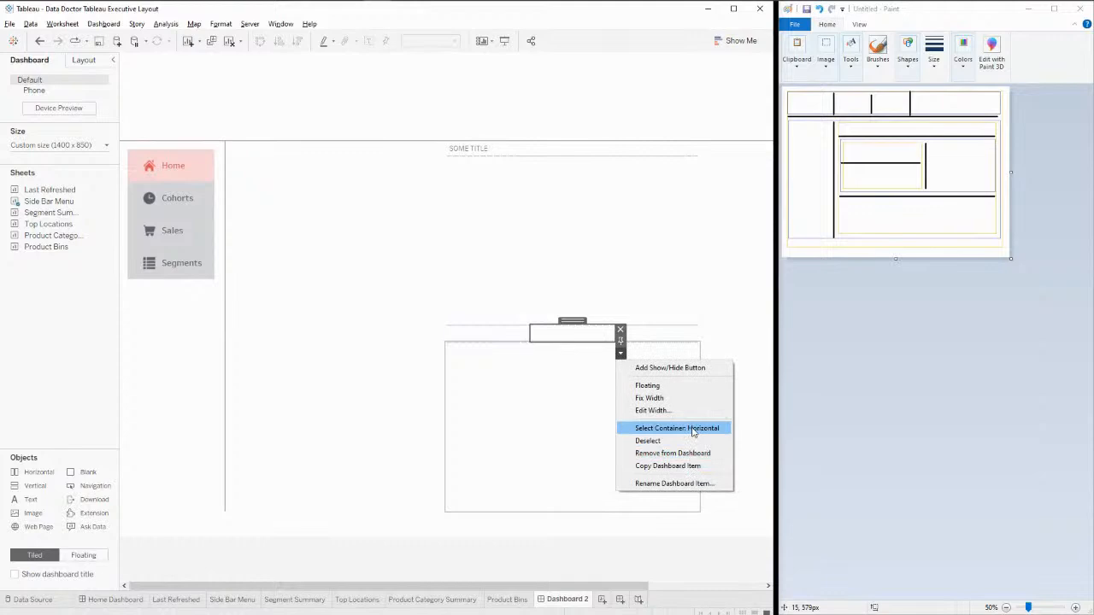
pyautogui.click(693, 429)
pyautogui.click(705, 351)
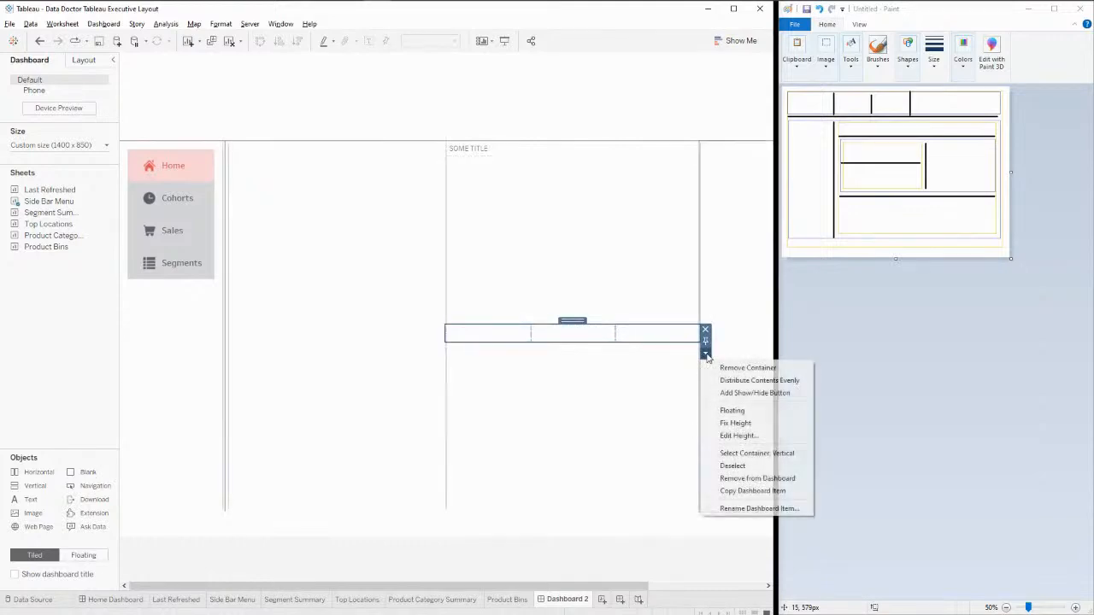
pyautogui.click(738, 436)
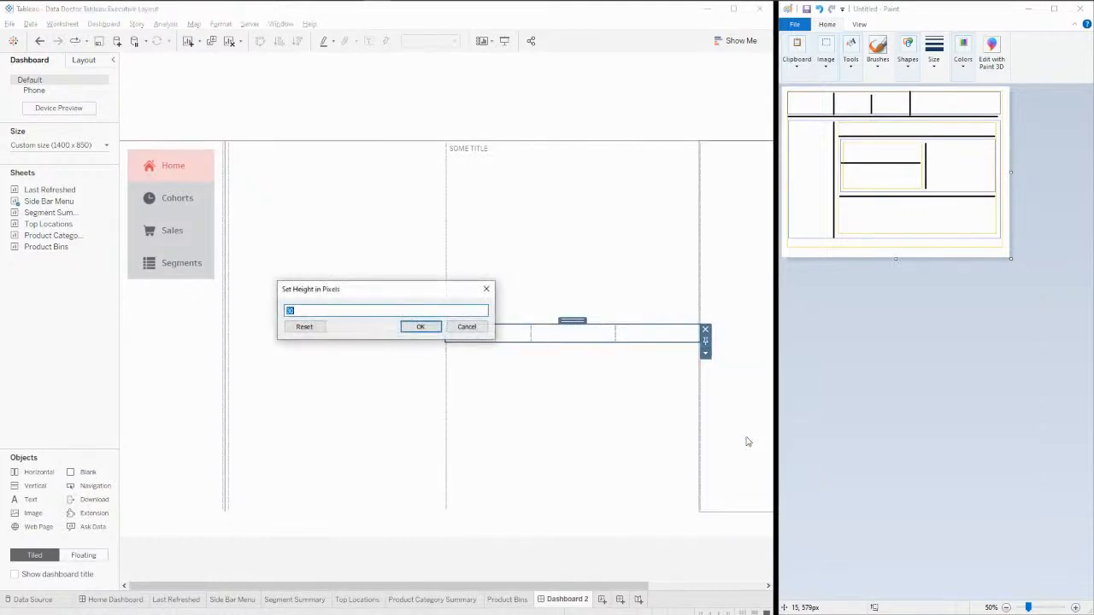
pyautogui.press('Return')
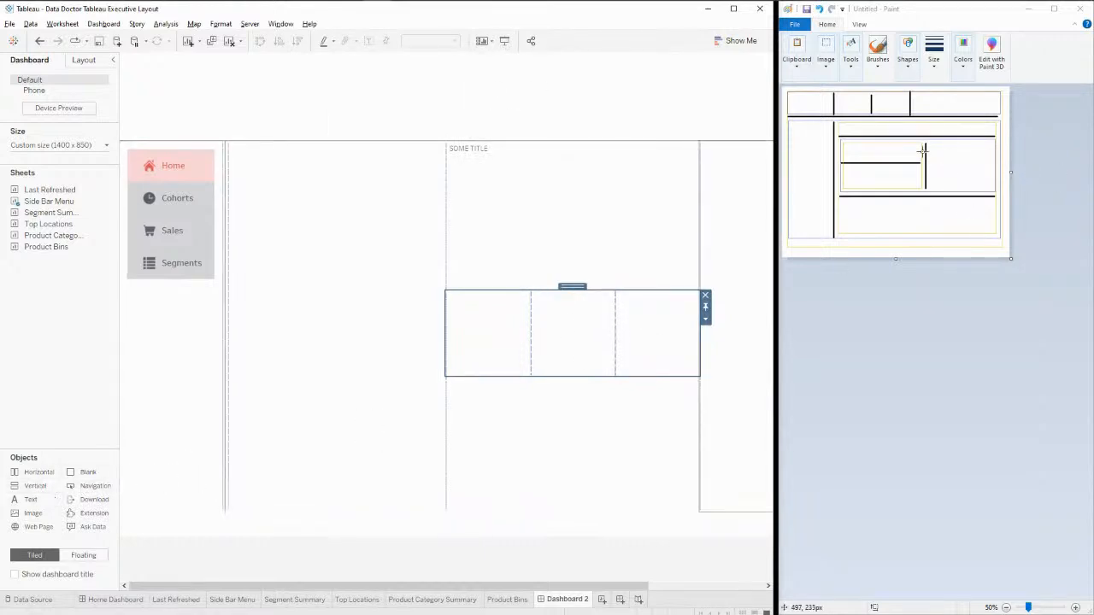
# Step: Nest a vertical container between the Blanks of the horizontal container and set a fixed width for it
pyautogui.moveTo(26, 489); pyautogui.dragTo(547, 342)
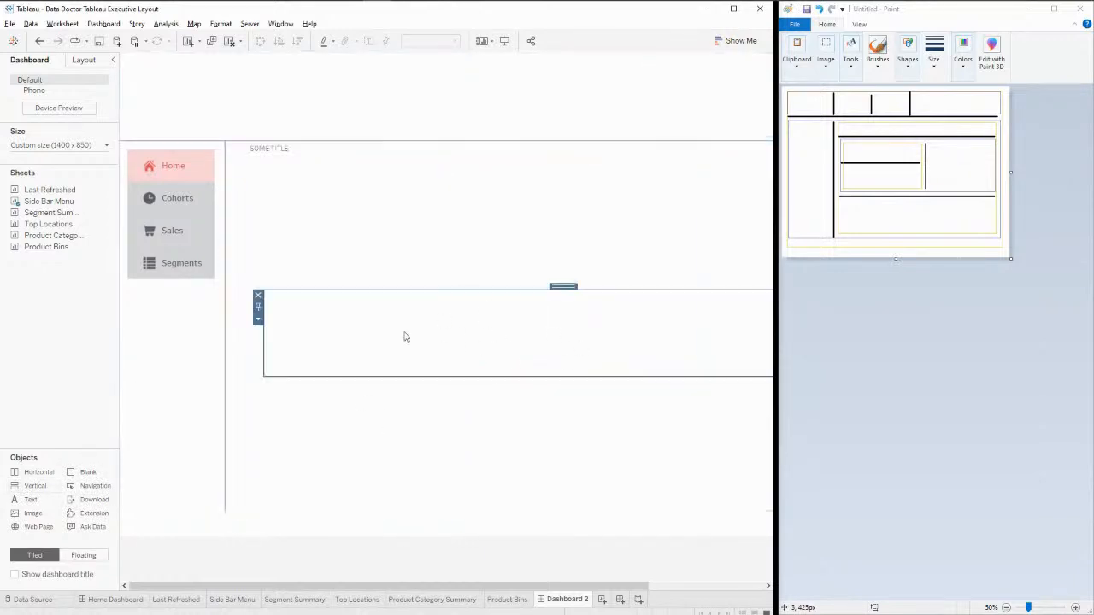
pyautogui.click(258, 319)
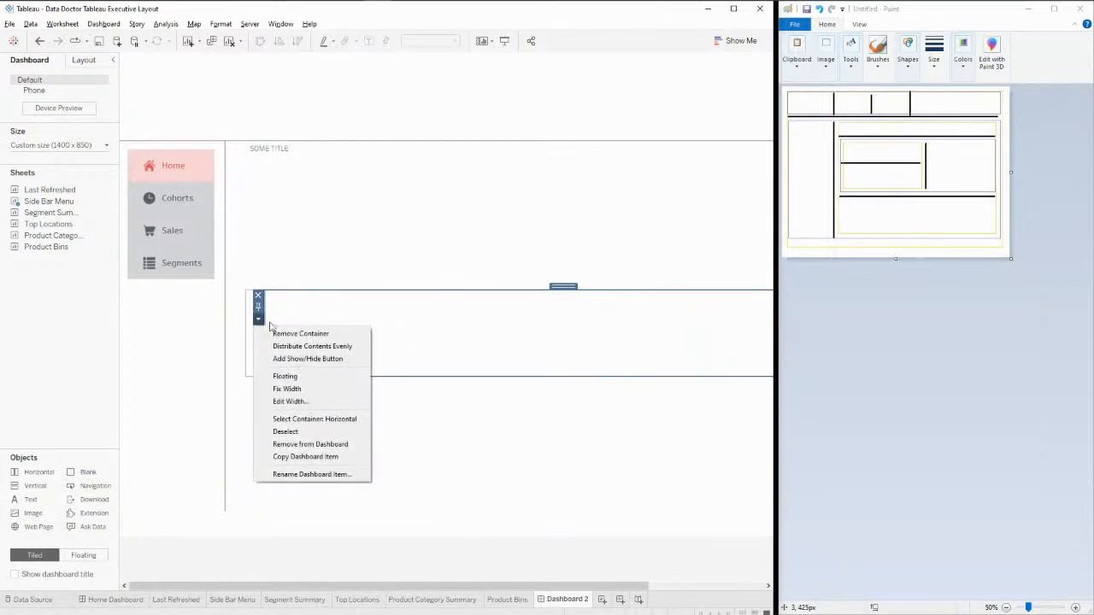
pyautogui.click(297, 402)
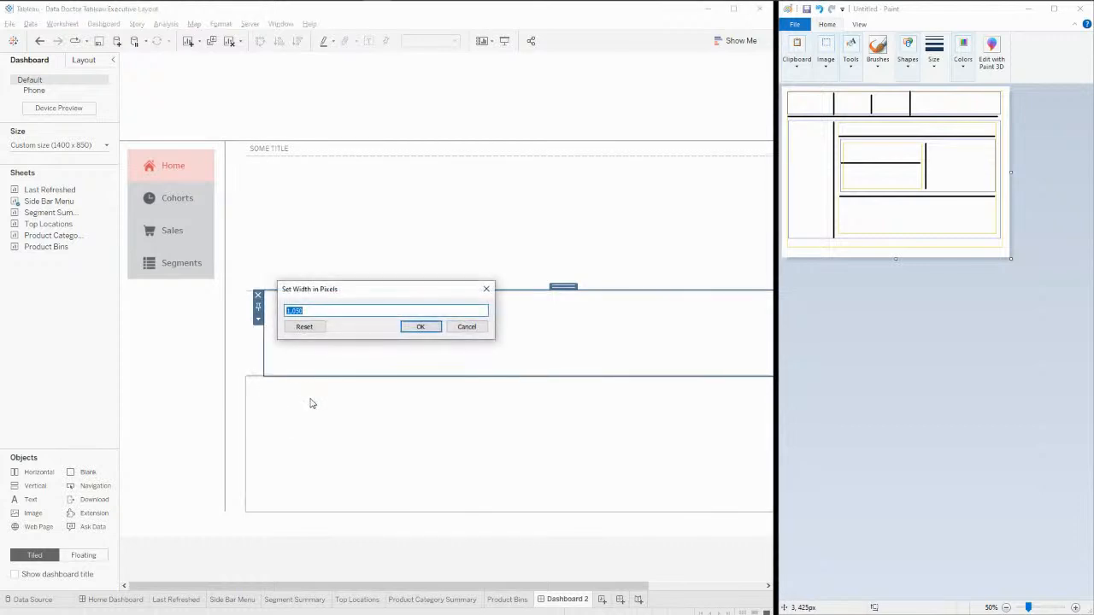
pyautogui.write('6')
pyautogui.press('Return')
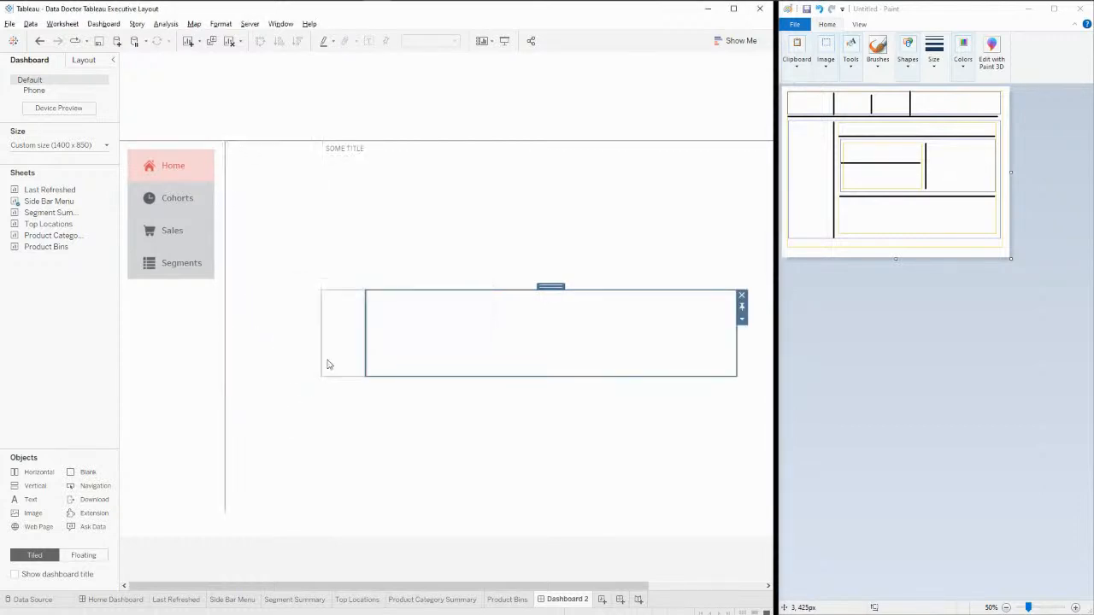
# Step: Delete the Blank before the nested vertical container and stack two Blanks inside that container
pyautogui.click(356, 350)
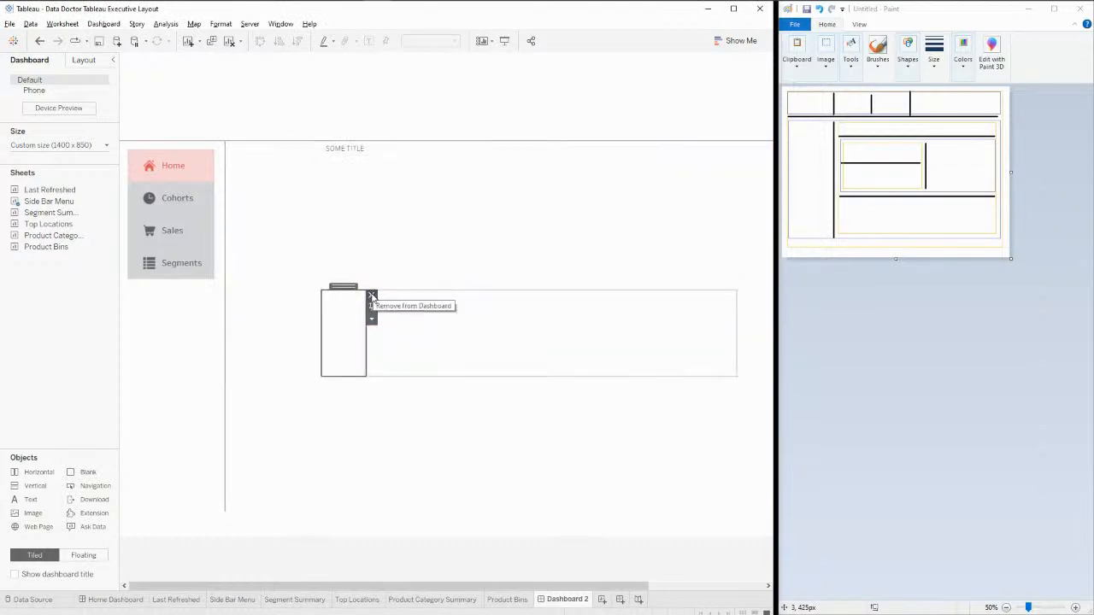
pyautogui.click(372, 297)
pyautogui.click(495, 356)
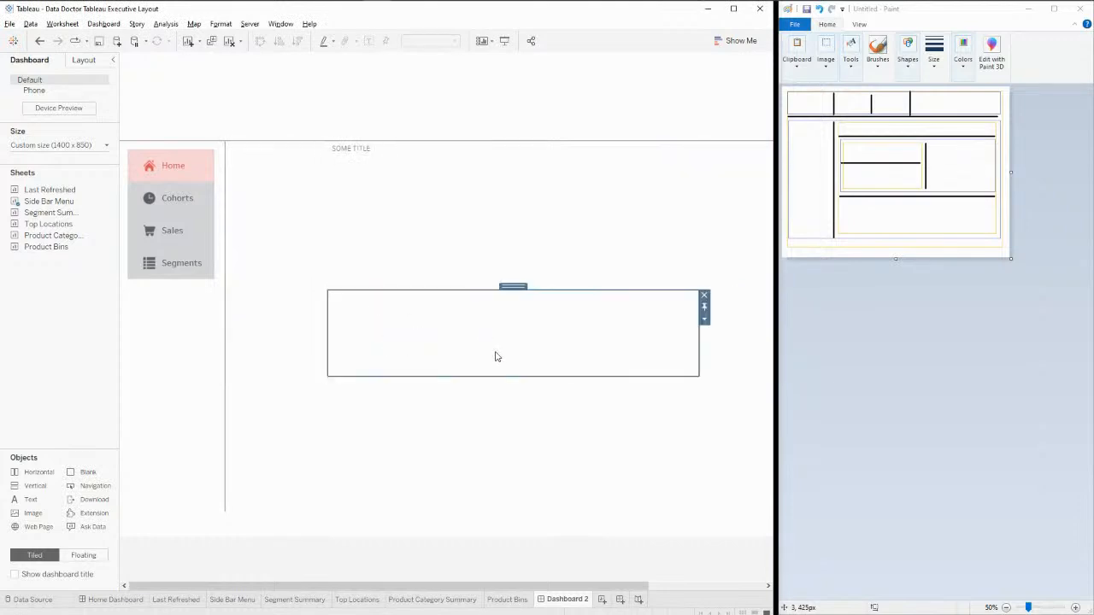
pyautogui.moveTo(82, 472); pyautogui.dragTo(546, 334)
pyautogui.moveTo(85, 472); pyautogui.dragTo(517, 341)
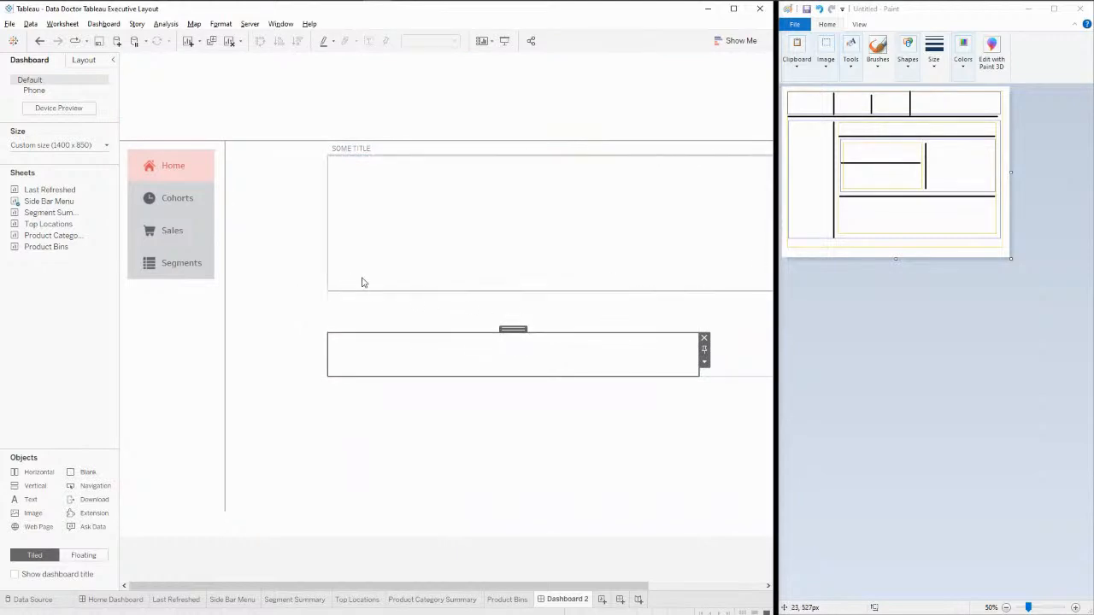
# Step: Minimize the Paint sketch and maximize the Tableau window
pyautogui.click(282, 260)
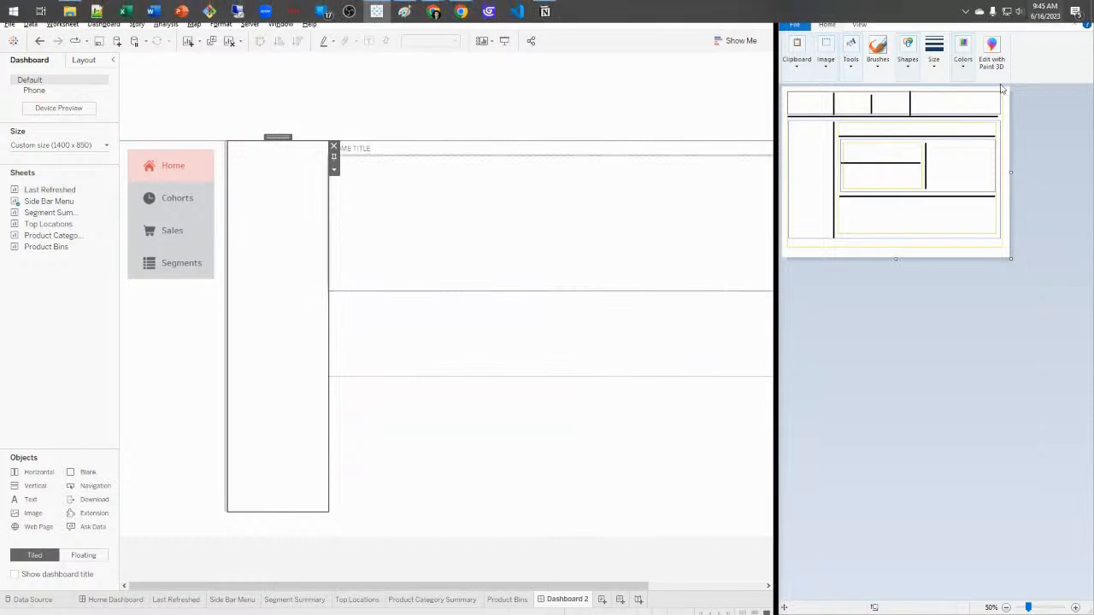
pyautogui.click(1028, 11)
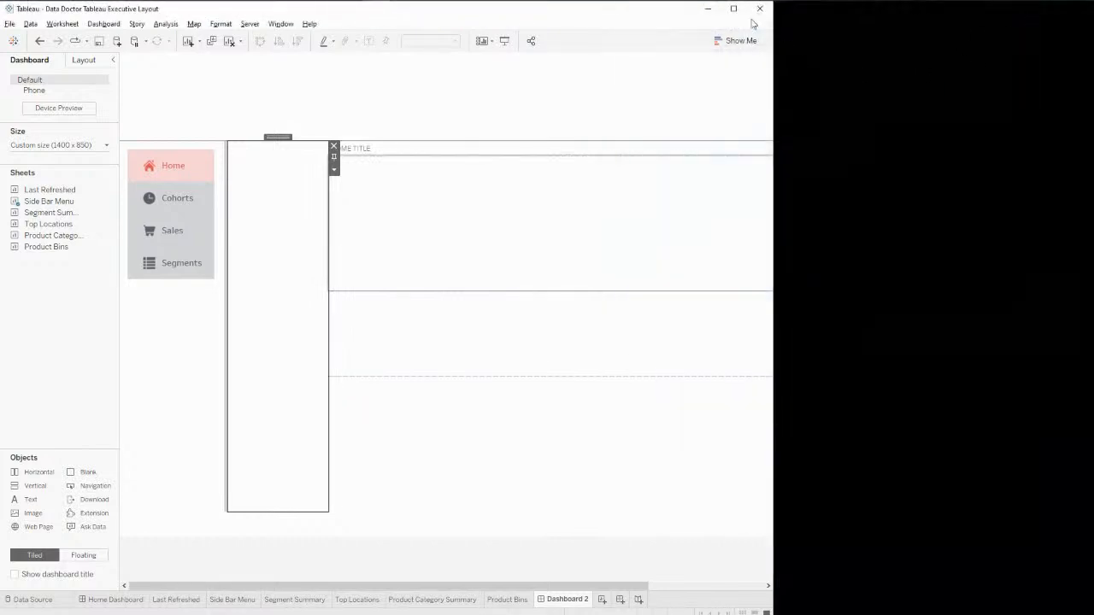
pyautogui.click(733, 9)
# Step: Remove the Selected Dashboard color legend from the header container
pyautogui.click(866, 85)
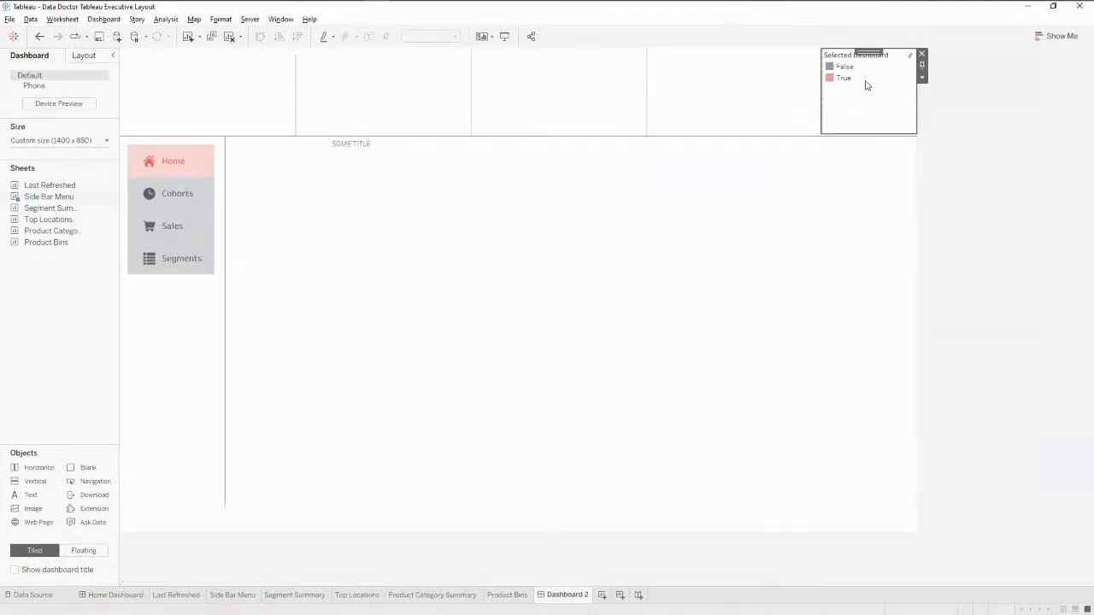
pyautogui.moveTo(918, 68); pyautogui.dragTo(630, 263)
pyautogui.moveTo(335, 198); pyautogui.dragTo(462, 201)
pyautogui.moveTo(313, 261); pyautogui.dragTo(302, 268)
pyautogui.moveTo(311, 149); pyautogui.dragTo(159, 112)
# Step: Add an image object at the start of the header container using Data Doctor Logo.png, with Fit Image and Center Image enabled
pyautogui.moveTo(28, 508); pyautogui.dragTo(199, 101)
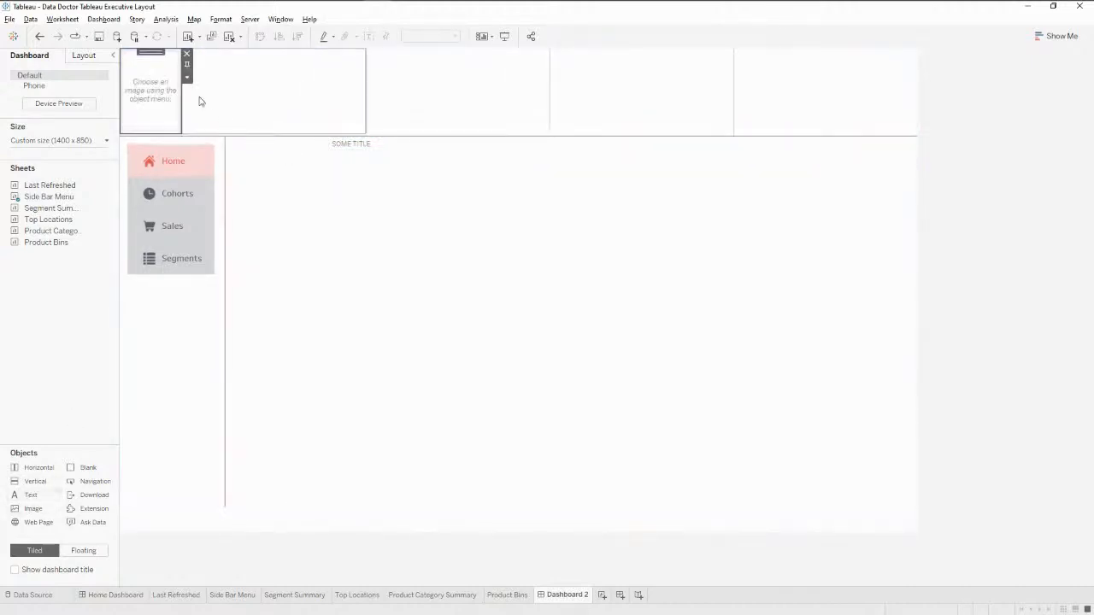
pyautogui.click(609, 240)
pyautogui.click(878, 282)
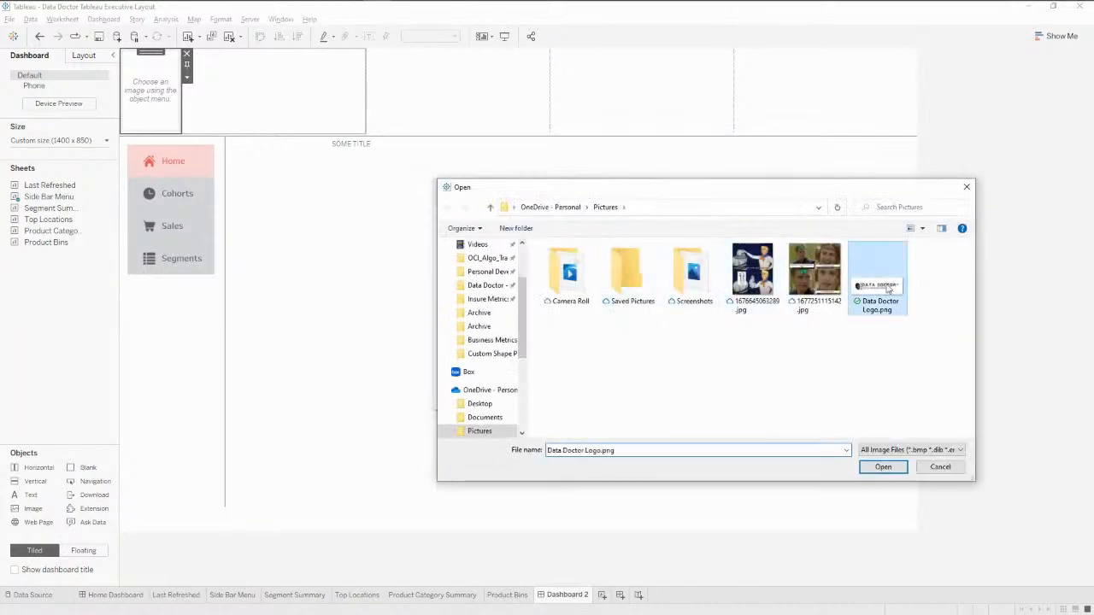
pyautogui.click(881, 466)
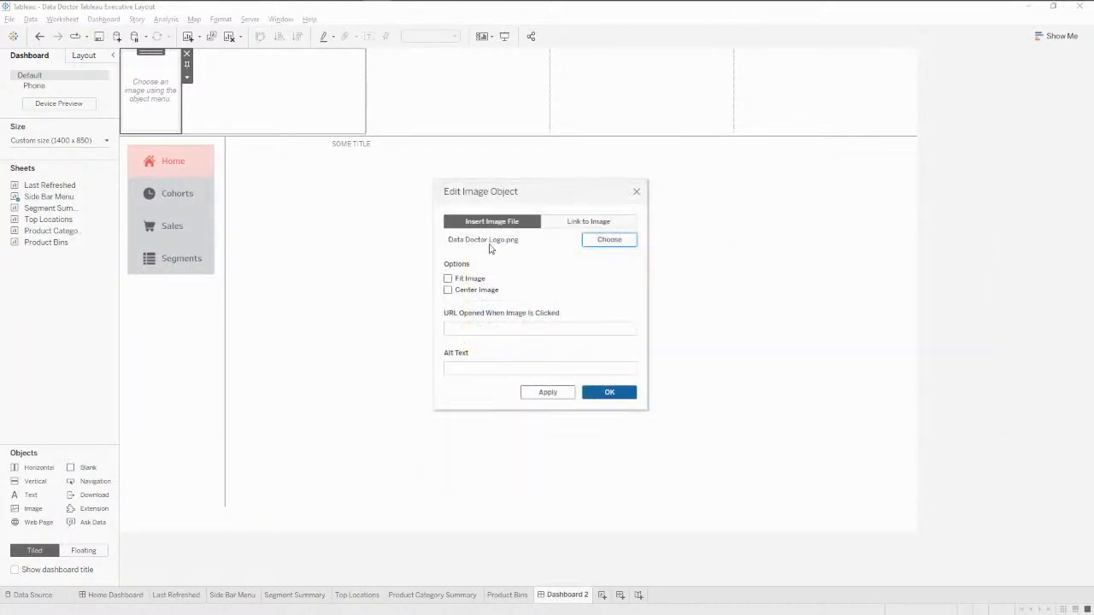
pyautogui.click(478, 282)
pyautogui.click(484, 292)
pyautogui.click(548, 393)
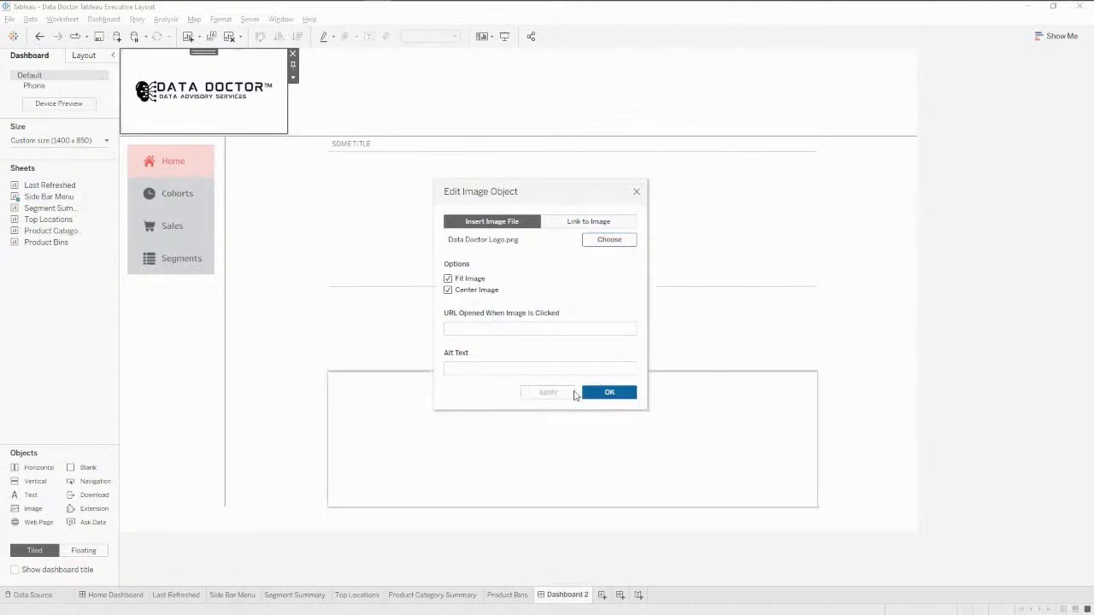
pyautogui.click(609, 393)
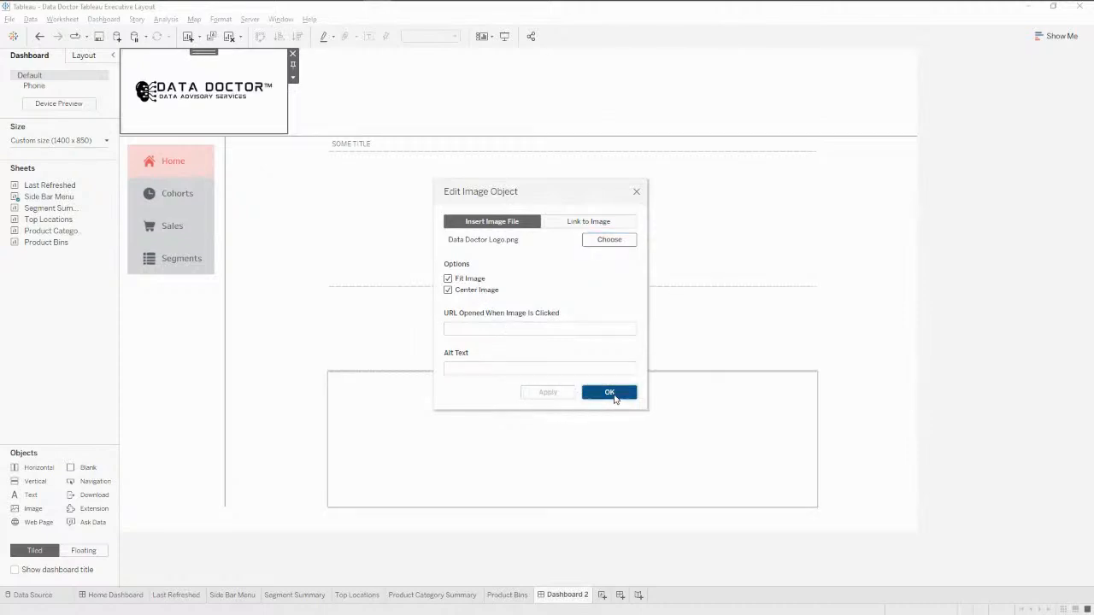
# Step: Set the logo image's width to 180 pixels
pyautogui.click(293, 79)
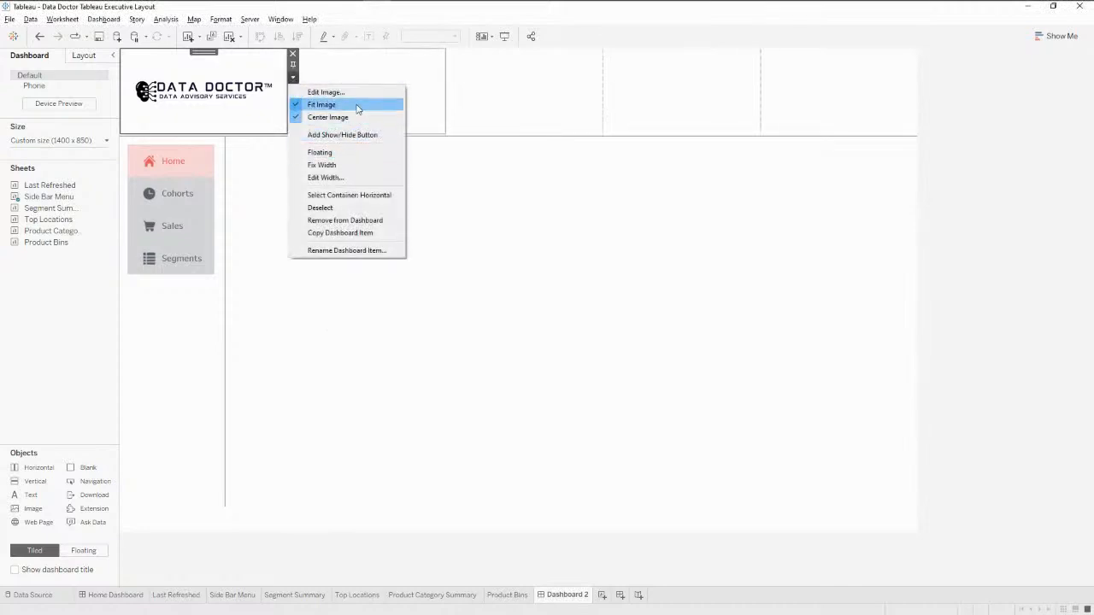
pyautogui.click(368, 177)
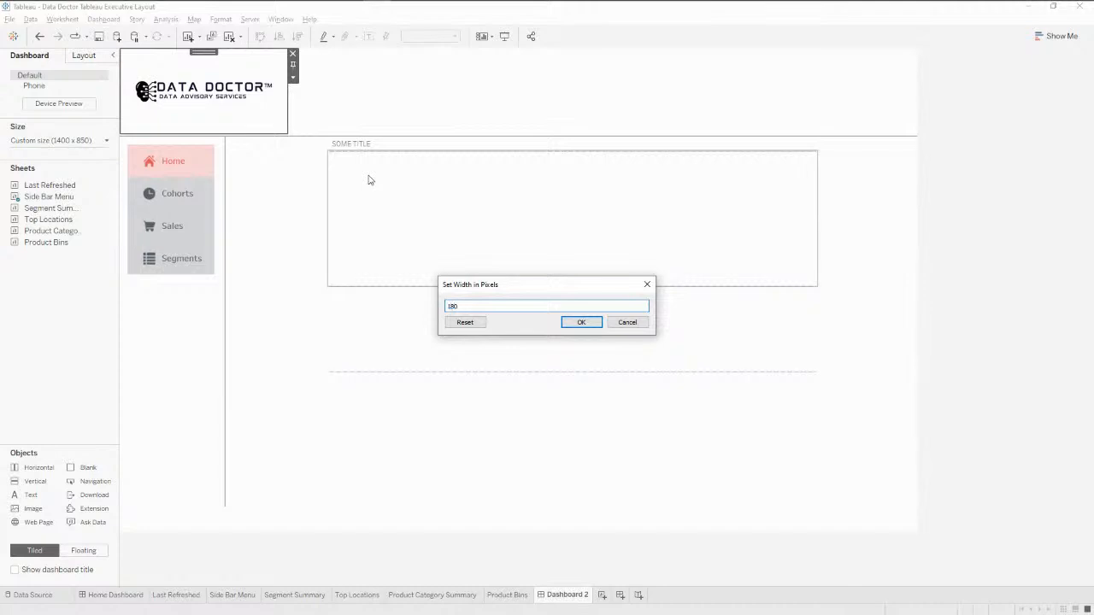
pyautogui.write('180')
pyautogui.press('Return')
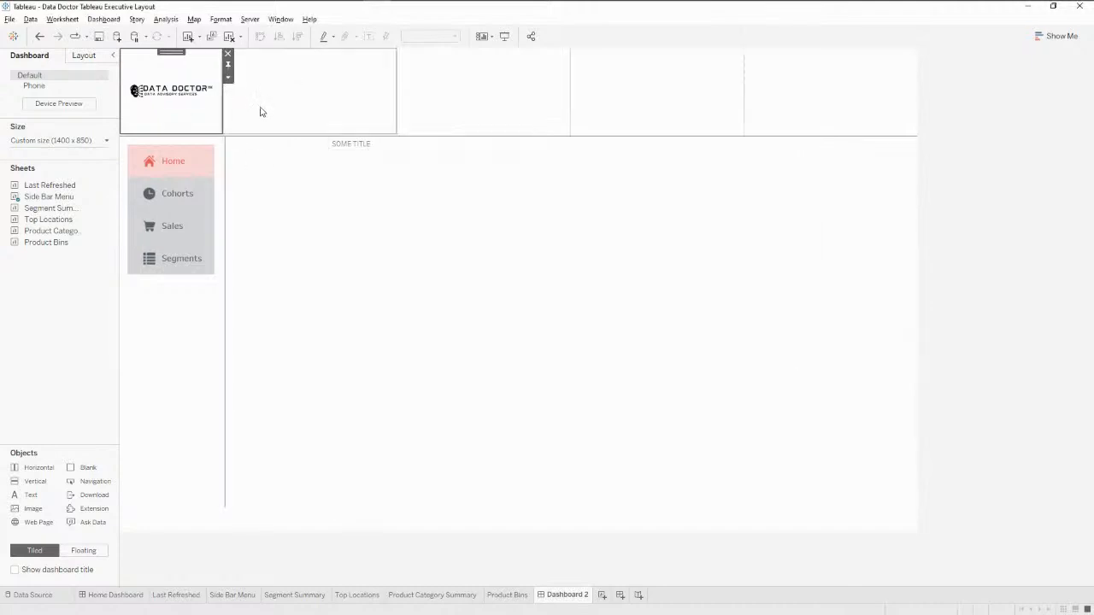
# Step: Set the height of the header container holding the logo to 120 pixels
pyautogui.click(205, 329)
pyautogui.click(189, 126)
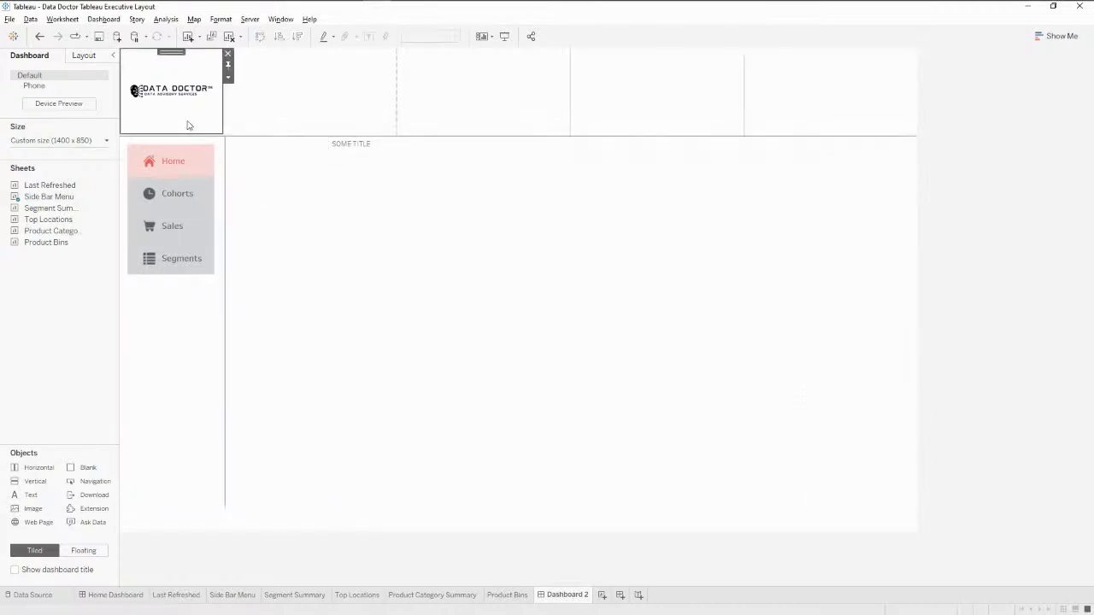
pyautogui.click(227, 77)
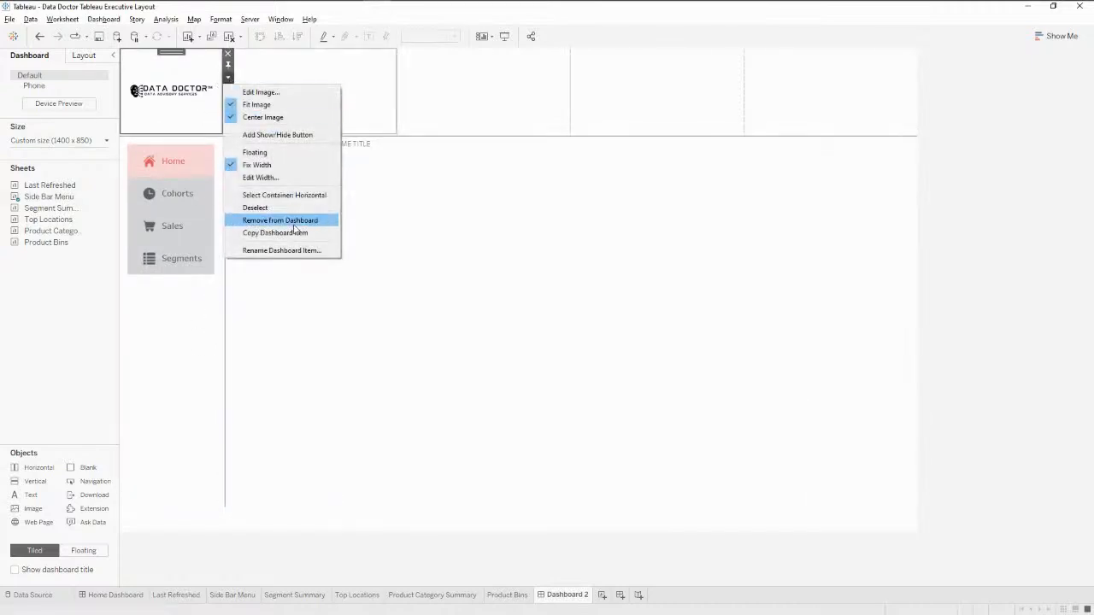
pyautogui.click(308, 196)
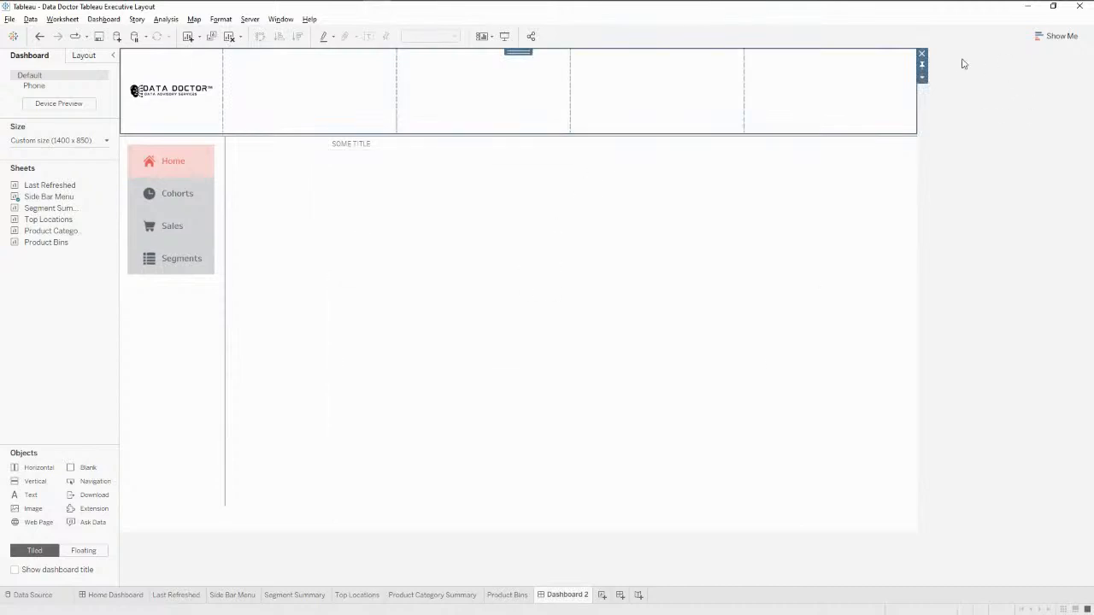
pyautogui.click(922, 77)
pyautogui.click(972, 160)
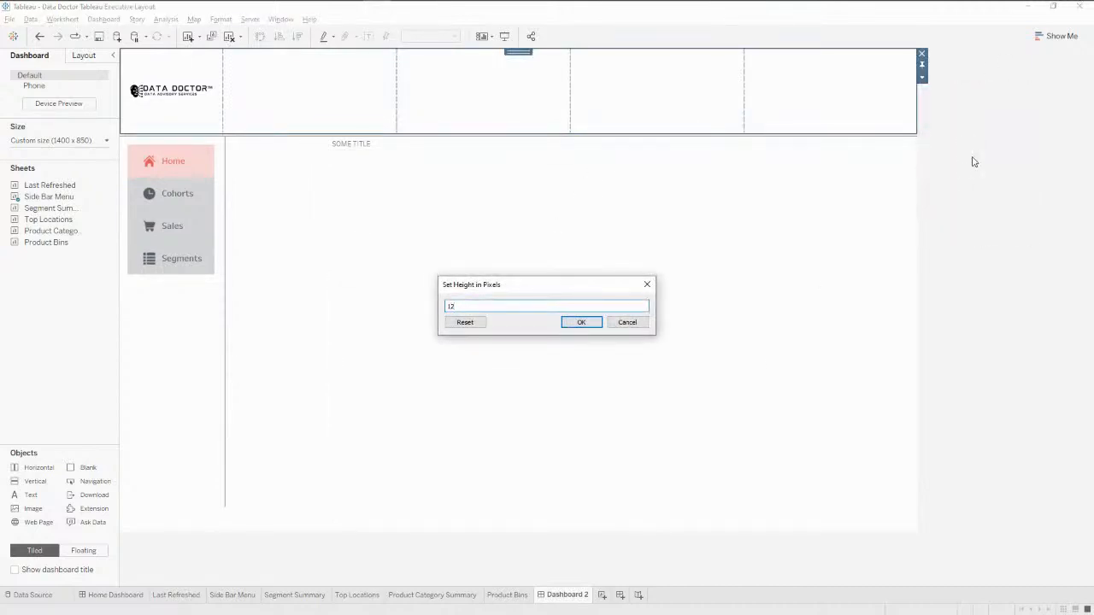
pyautogui.write('120')
pyautogui.press('Return')
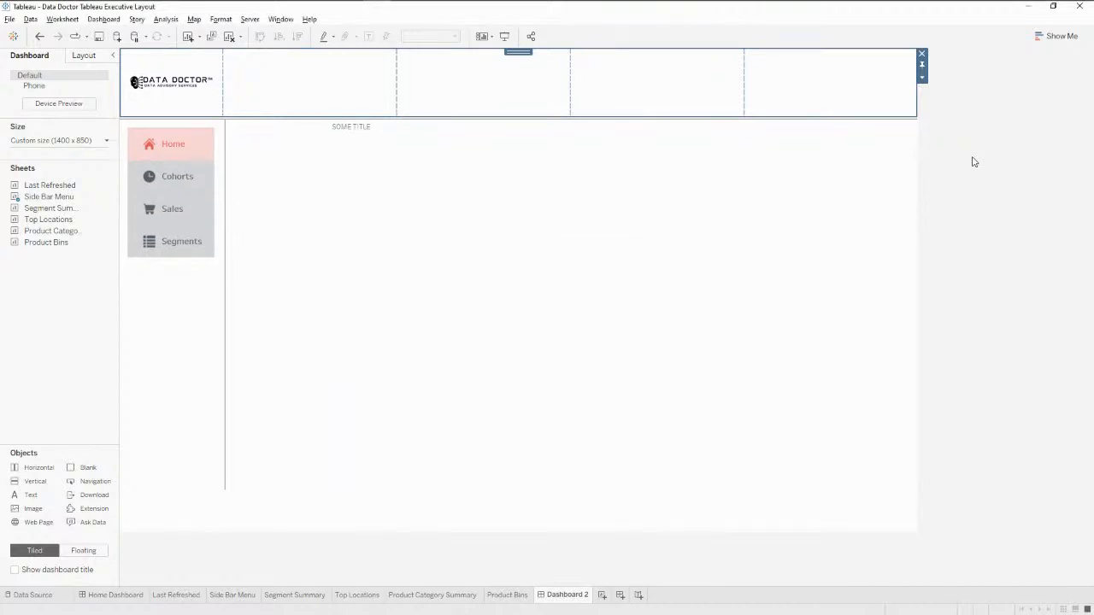
# Step: Set the height of the header container holding the logo to 100 pixels
pyautogui.click(922, 77)
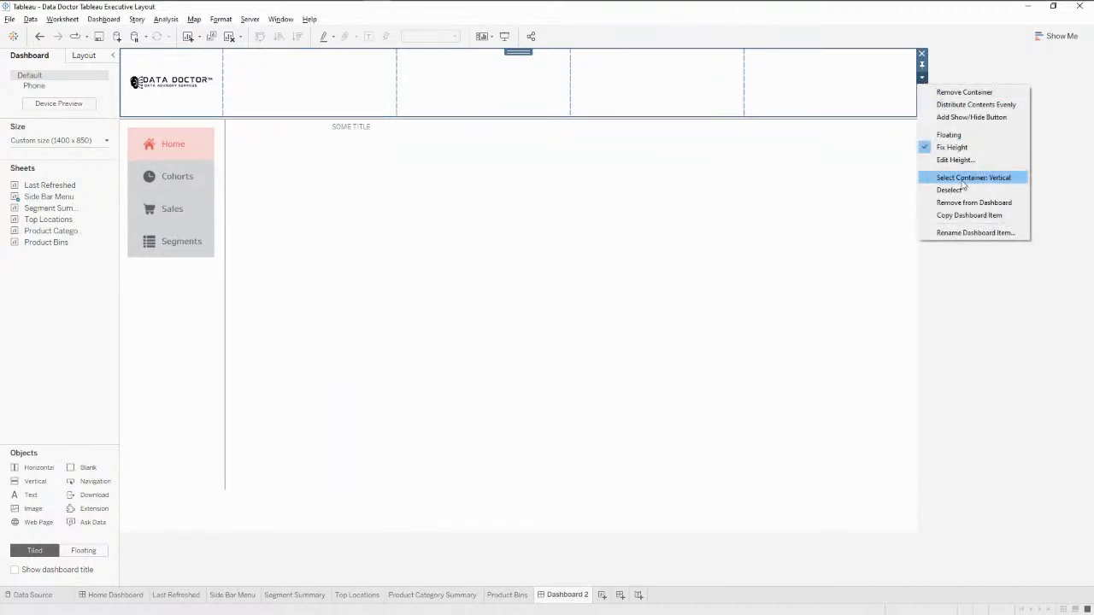
pyautogui.click(968, 163)
pyautogui.write('14')
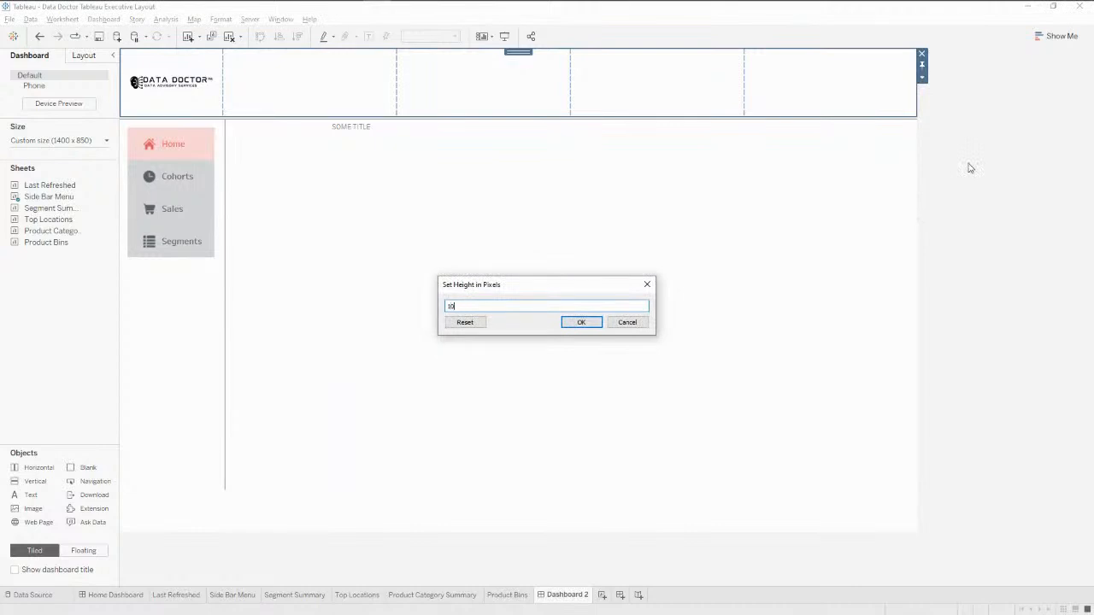
pyautogui.write('00')
pyautogui.press('Return')
# Step: Set the width of the Blank directly after the logo in the header to 10 pixels
pyautogui.moveTo(287, 109); pyautogui.dragTo(276, 86)
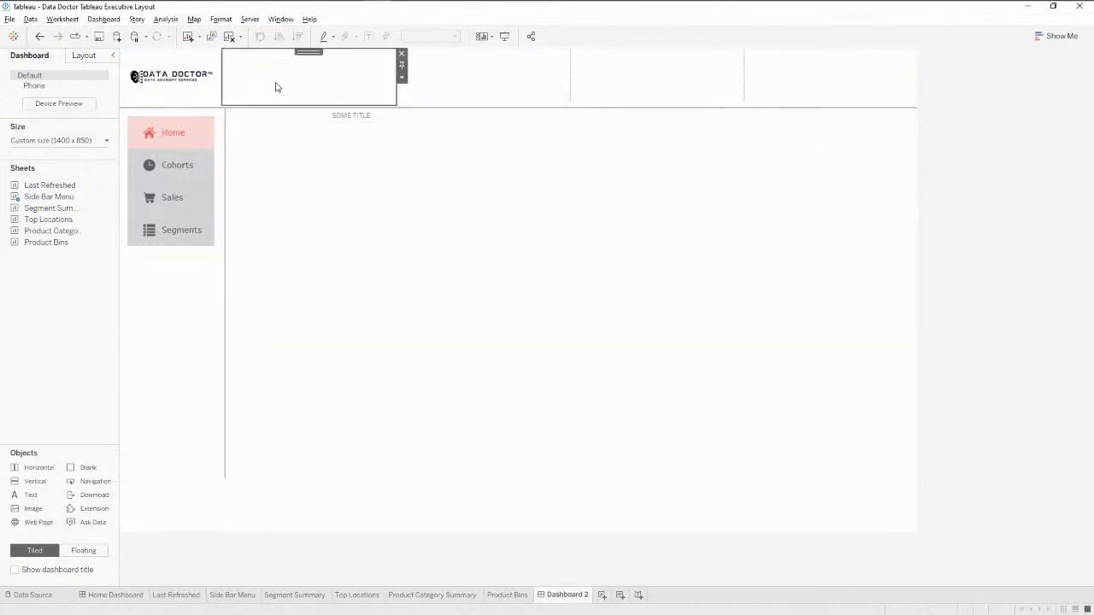
pyautogui.click(402, 77)
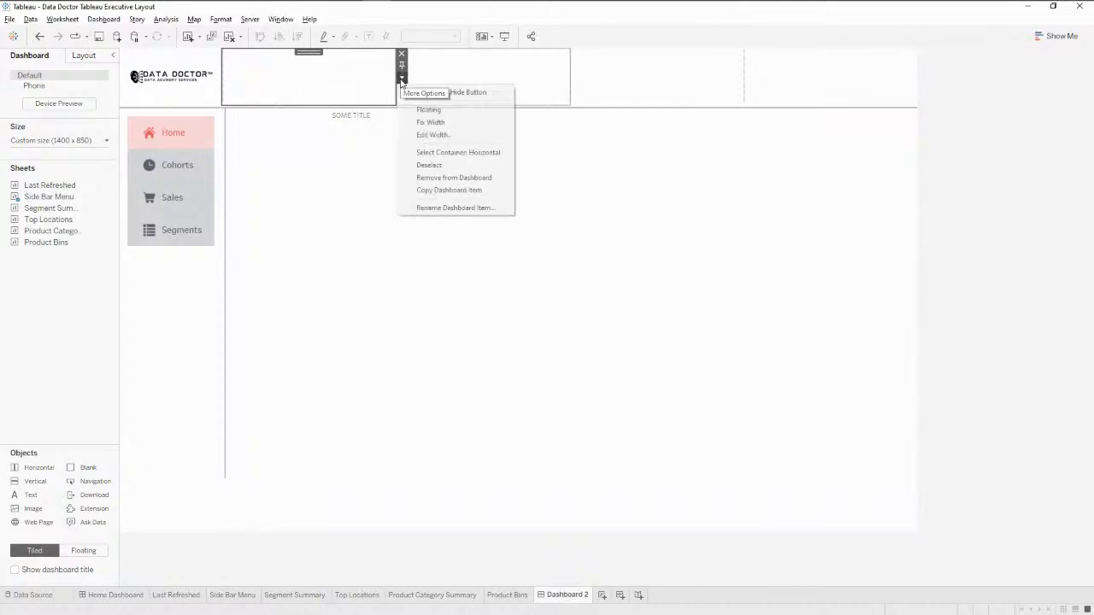
pyautogui.click(434, 135)
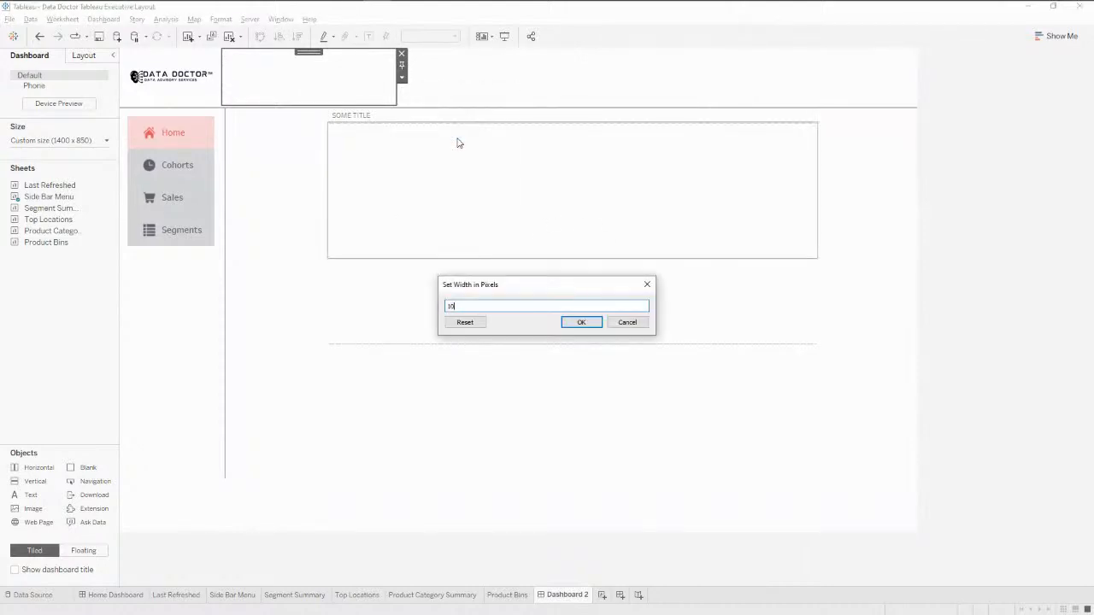
pyautogui.press('Return')
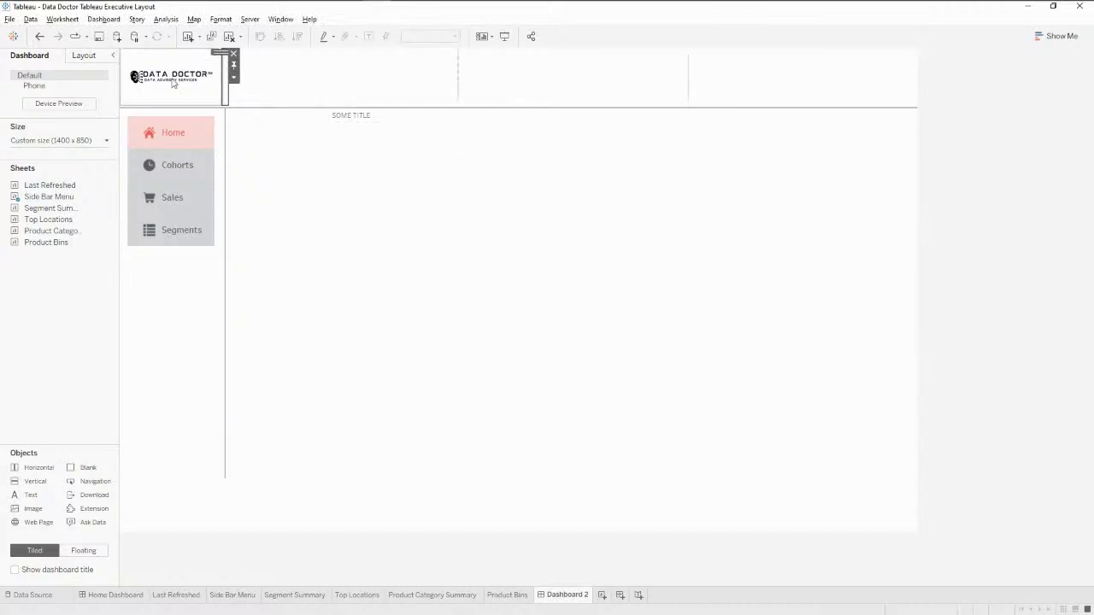
# Step: Using the Home Dashboard as reference, add the Last Refreshed sheet to the header and remove the wide Blank between it and the narrow one
pyautogui.click(391, 80)
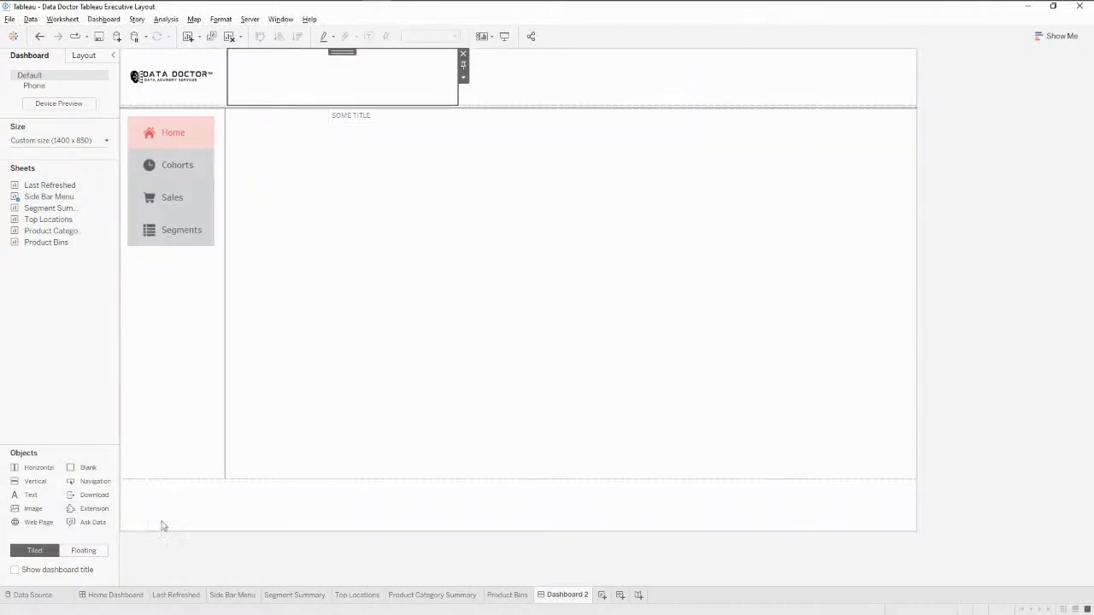
pyautogui.click(118, 596)
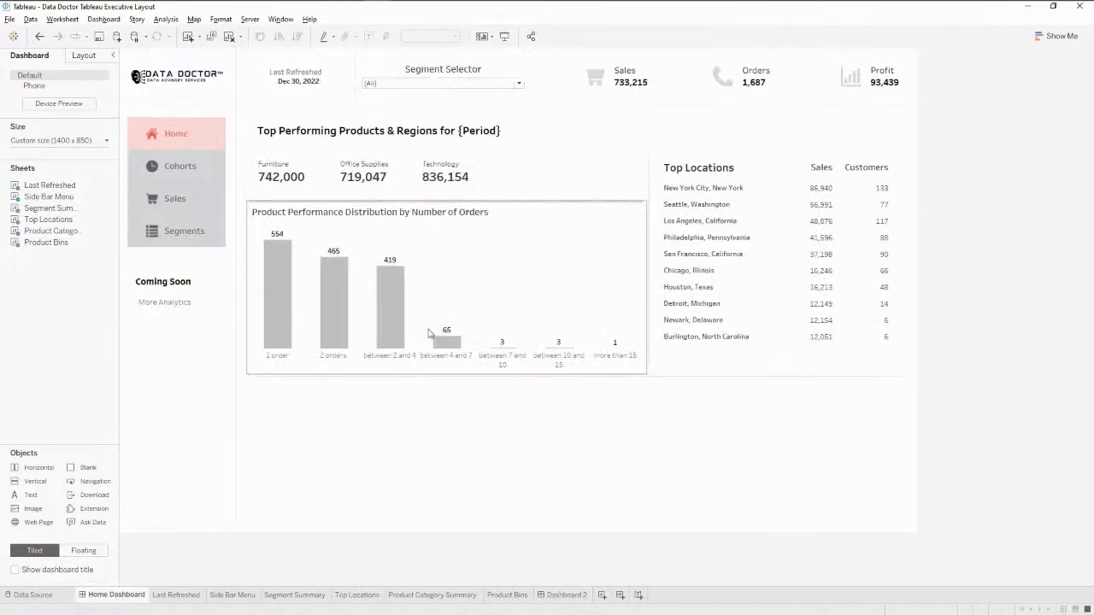
pyautogui.click(578, 596)
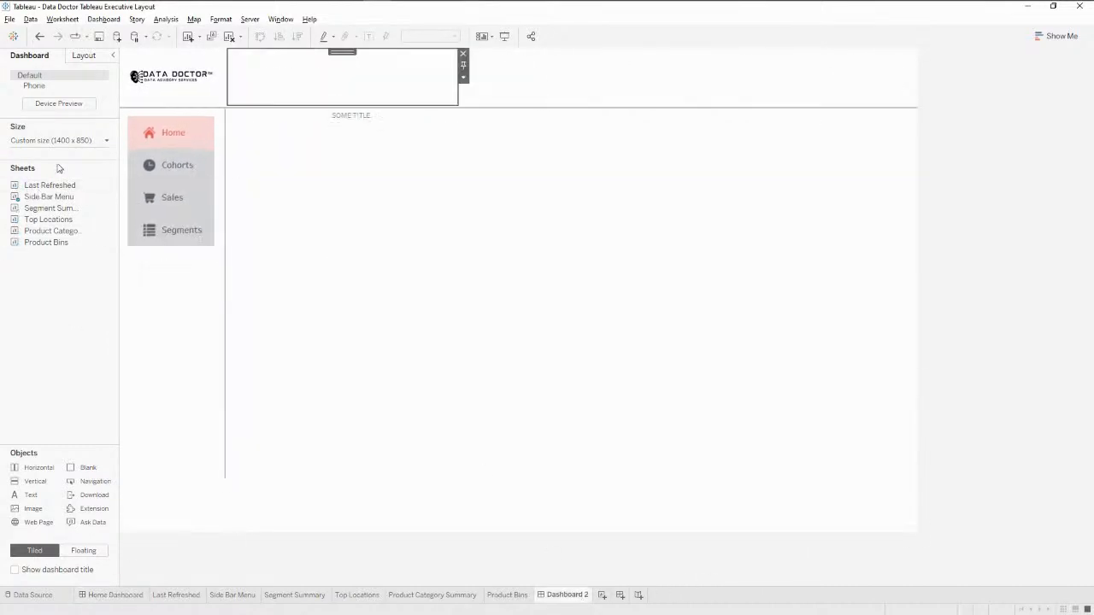
pyautogui.moveTo(368, 82); pyautogui.dragTo(368, 82)
pyautogui.click(367, 86)
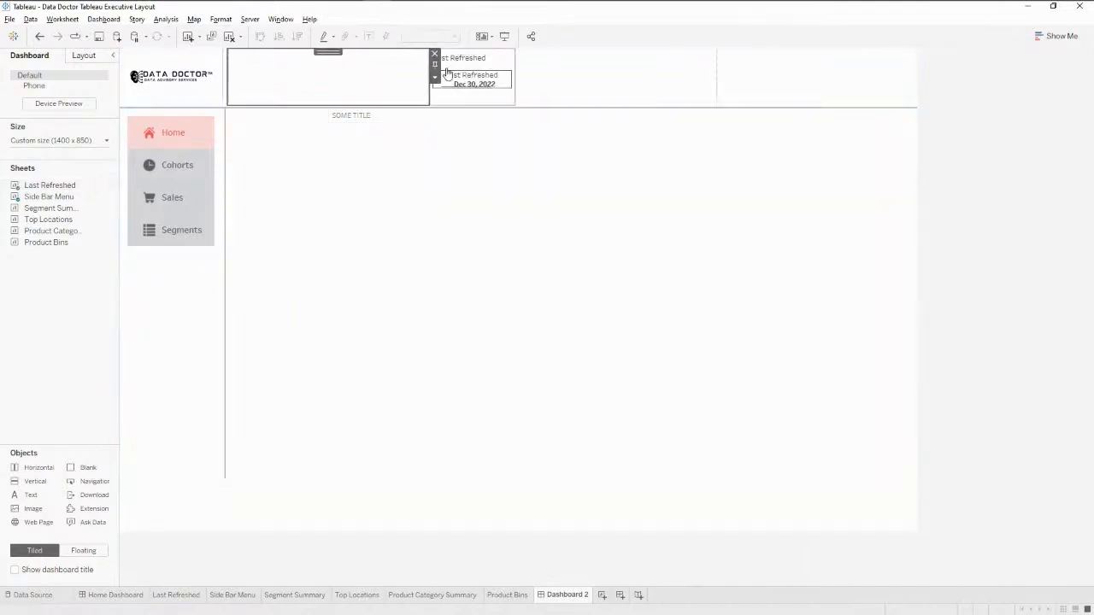
pyautogui.click(436, 55)
pyautogui.click(295, 67)
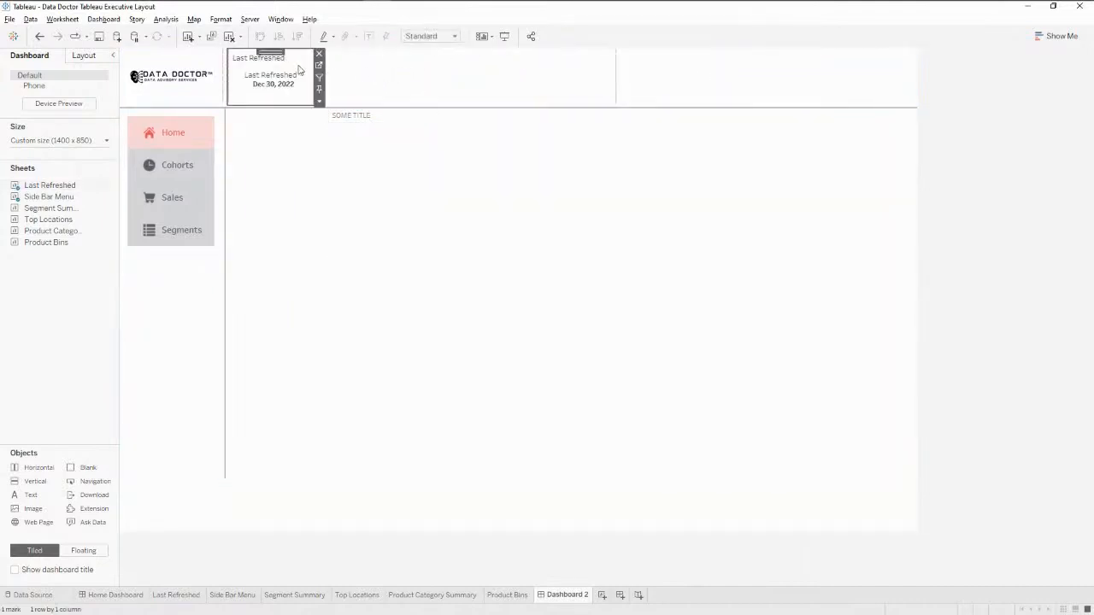
# Step: Hide the Last Refreshed sheet's title and set its fit to Entire View
pyautogui.rightClick(283, 61)
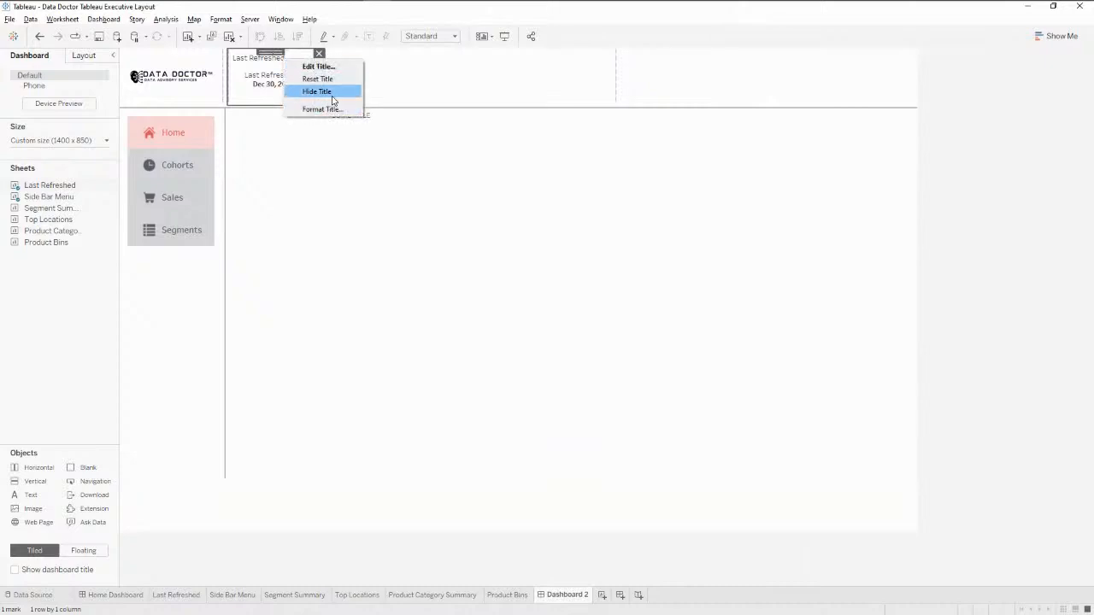
pyautogui.click(333, 92)
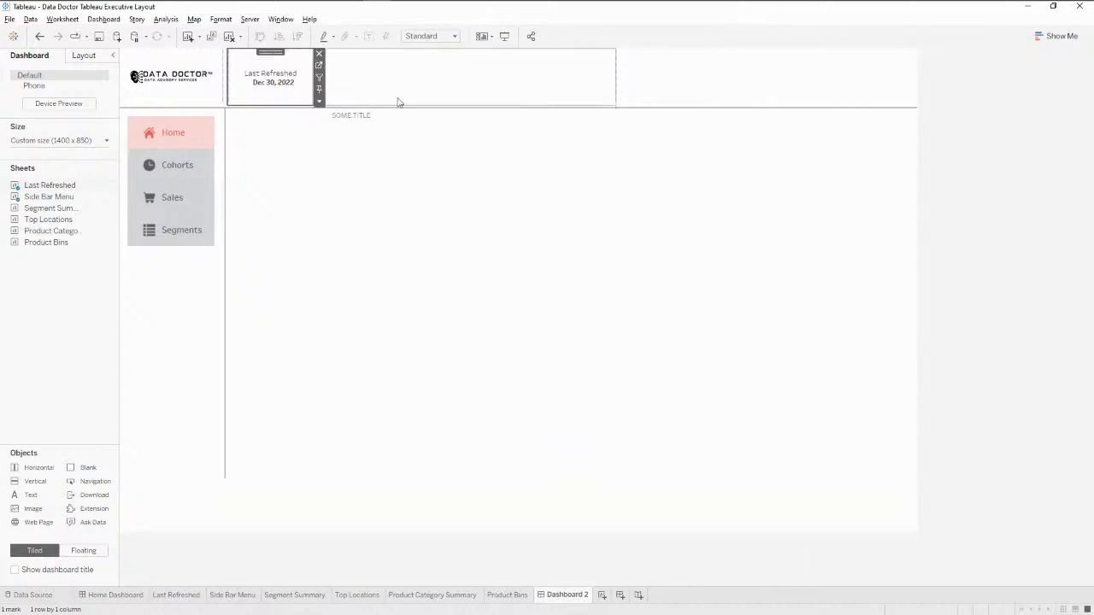
pyautogui.click(432, 36)
pyautogui.click(452, 76)
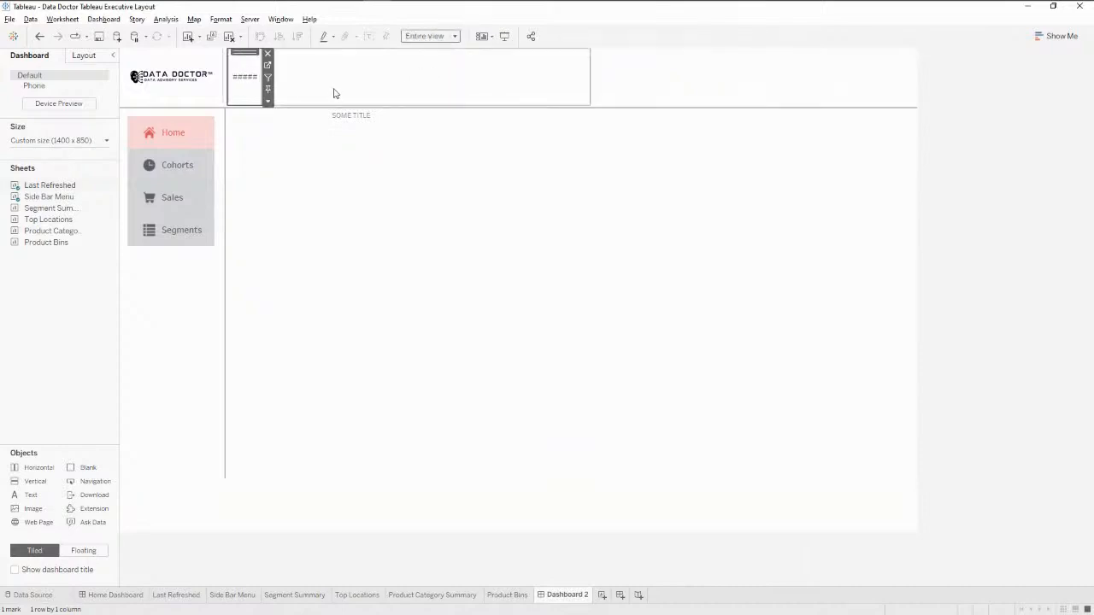
# Step: Set the width of the Last Refreshed sheet to 150 pixels
pyautogui.click(268, 101)
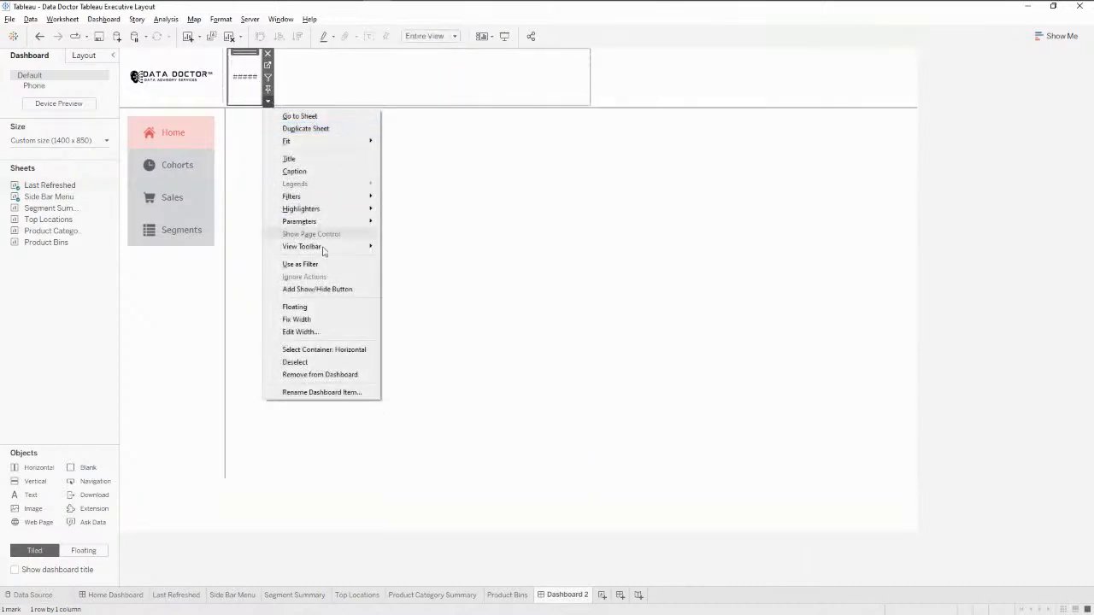
pyautogui.click(341, 332)
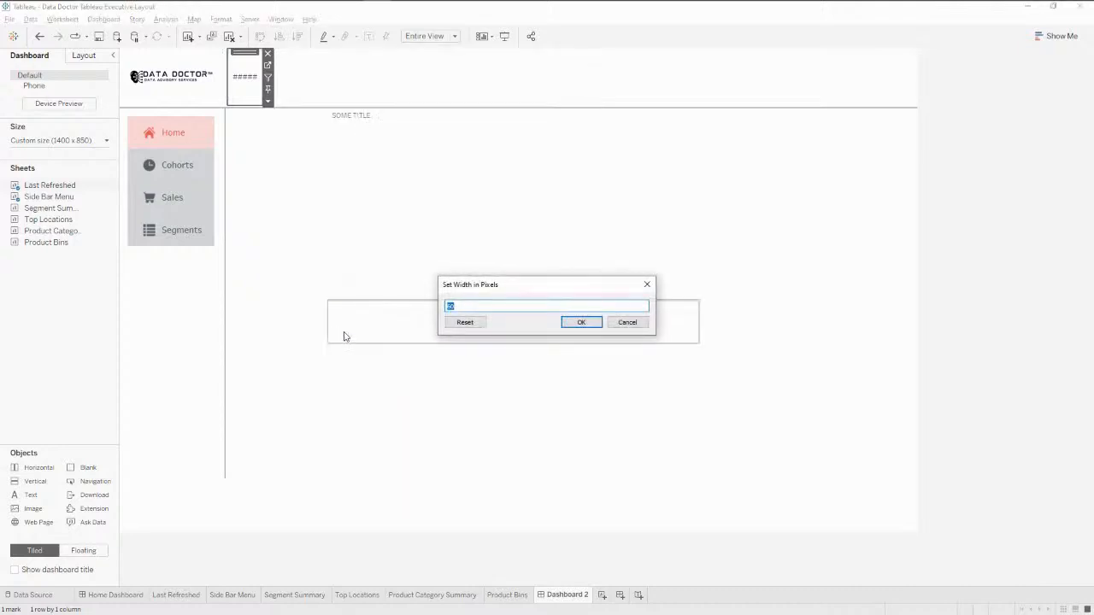
pyautogui.press('Return')
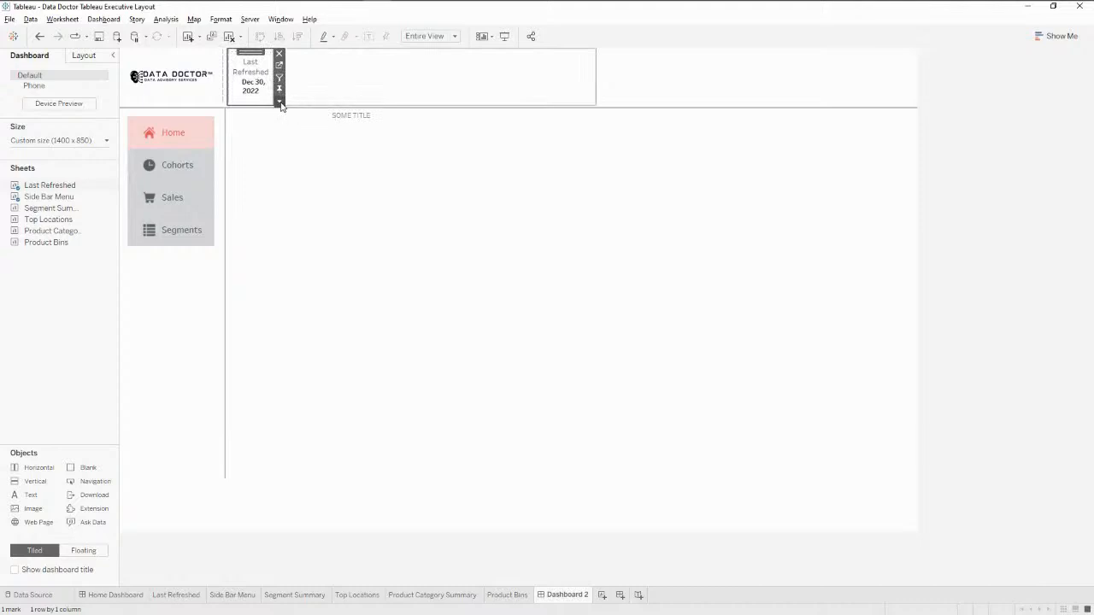
pyautogui.click(280, 102)
pyautogui.click(336, 332)
pyautogui.write('150')
pyautogui.press('Return')
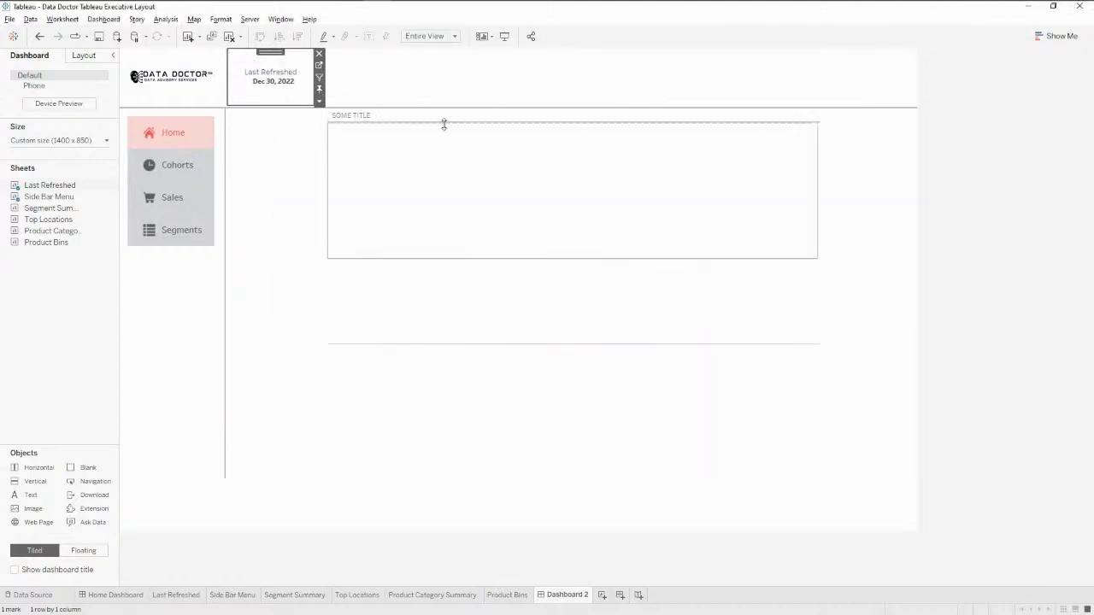
# Step: Check the Home Dashboard's header, and add the Segment Summary sheet between the two remaining wide Blanks in the new dashboard's header
pyautogui.click(458, 72)
pyautogui.click(698, 91)
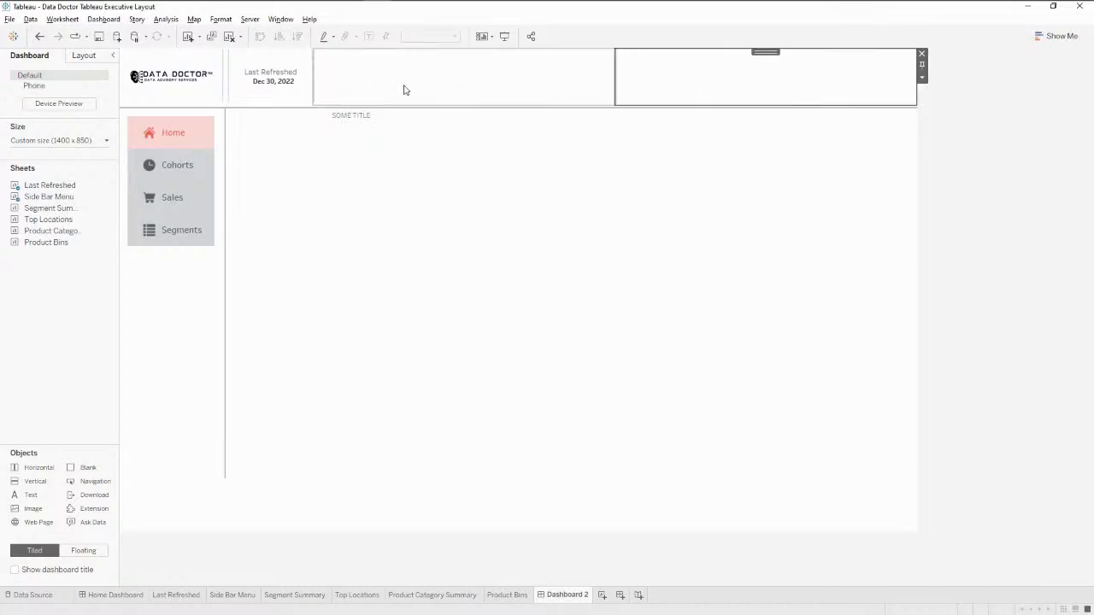
pyautogui.click(134, 597)
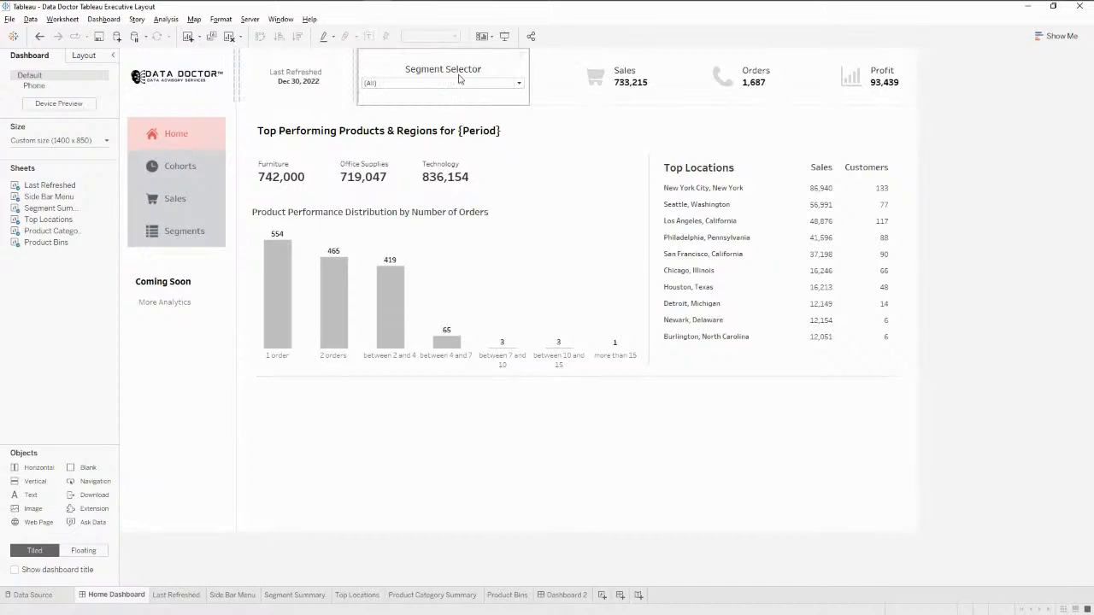
pyautogui.click(585, 597)
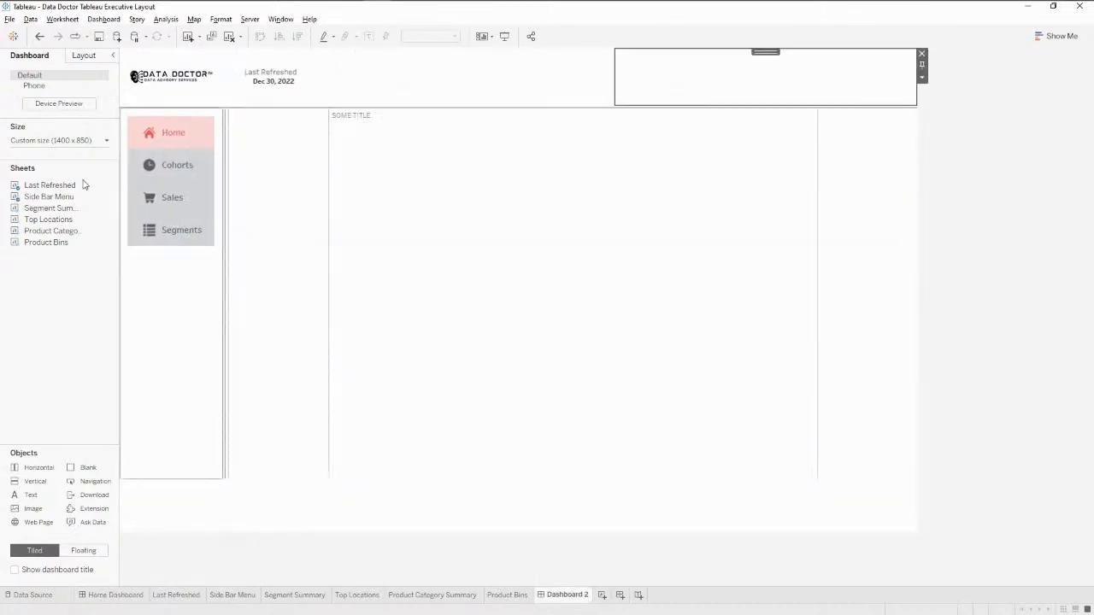
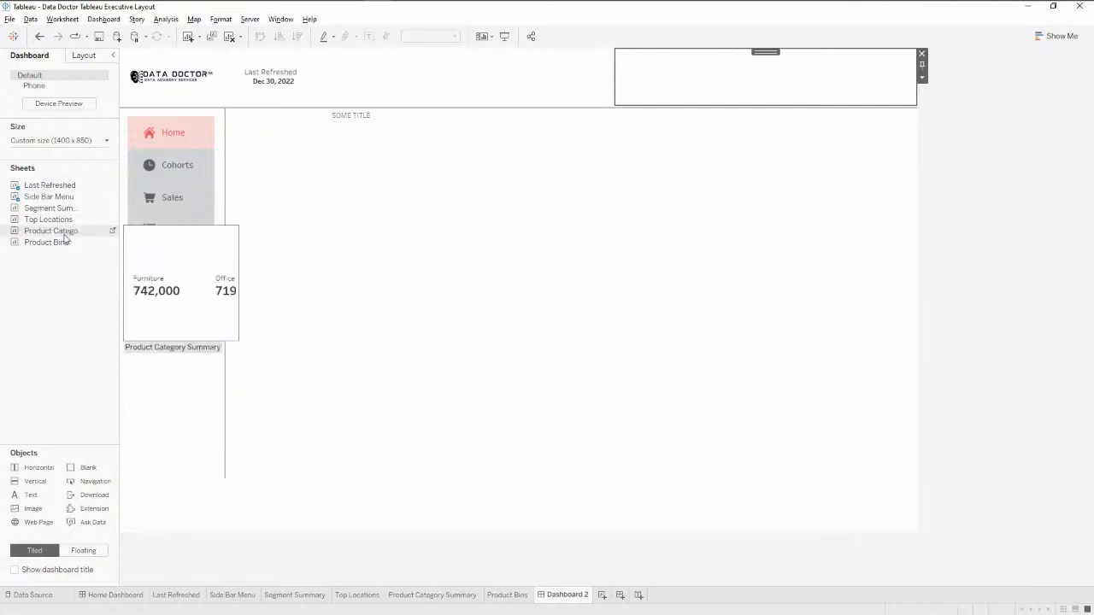
pyautogui.moveTo(67, 214); pyautogui.dragTo(623, 89)
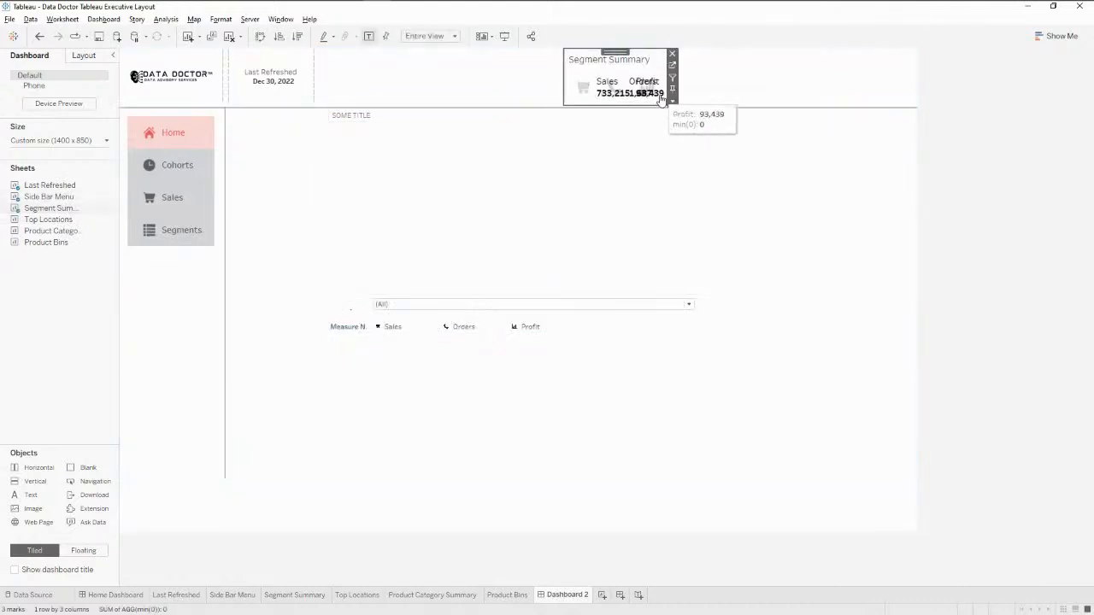
# Step: Hide the Segment Summary sheet's title and remove the Blank at the end of the header container
pyautogui.rightClick(611, 62)
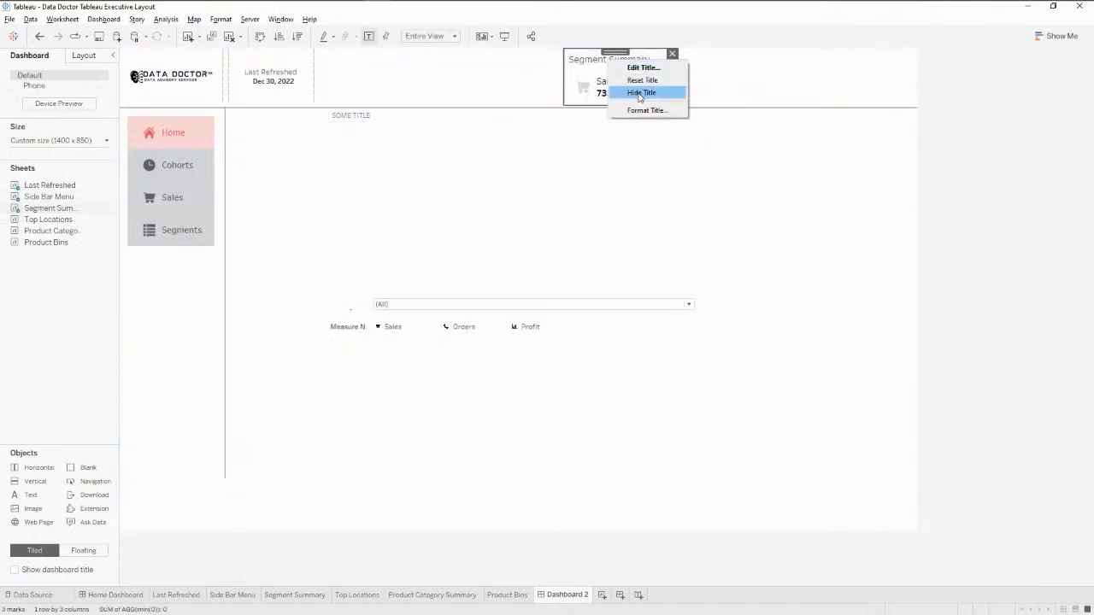
pyautogui.click(639, 93)
pyautogui.click(733, 91)
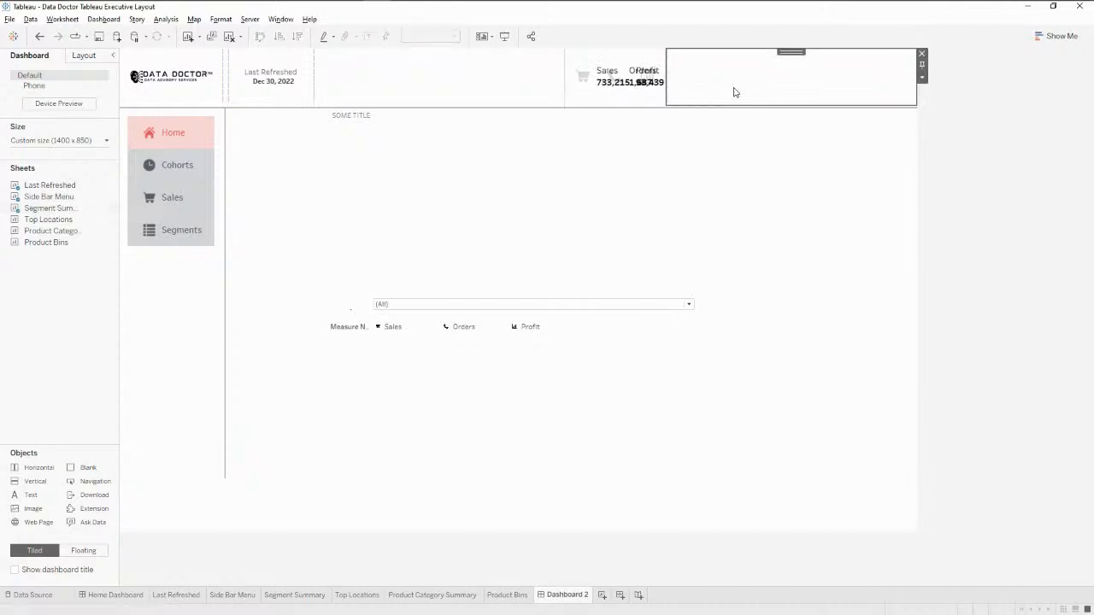
pyautogui.click(922, 56)
# Step: Set the width of the Blank between the Last Refreshed and Segment Summary sheets to 10 pixels
pyautogui.click(609, 85)
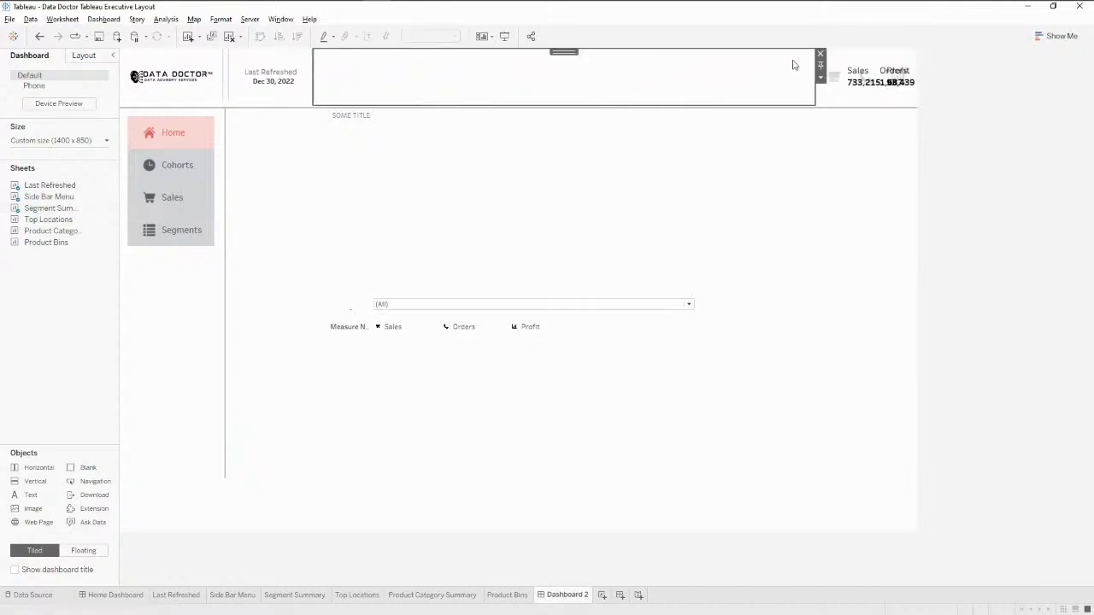
pyautogui.click(821, 79)
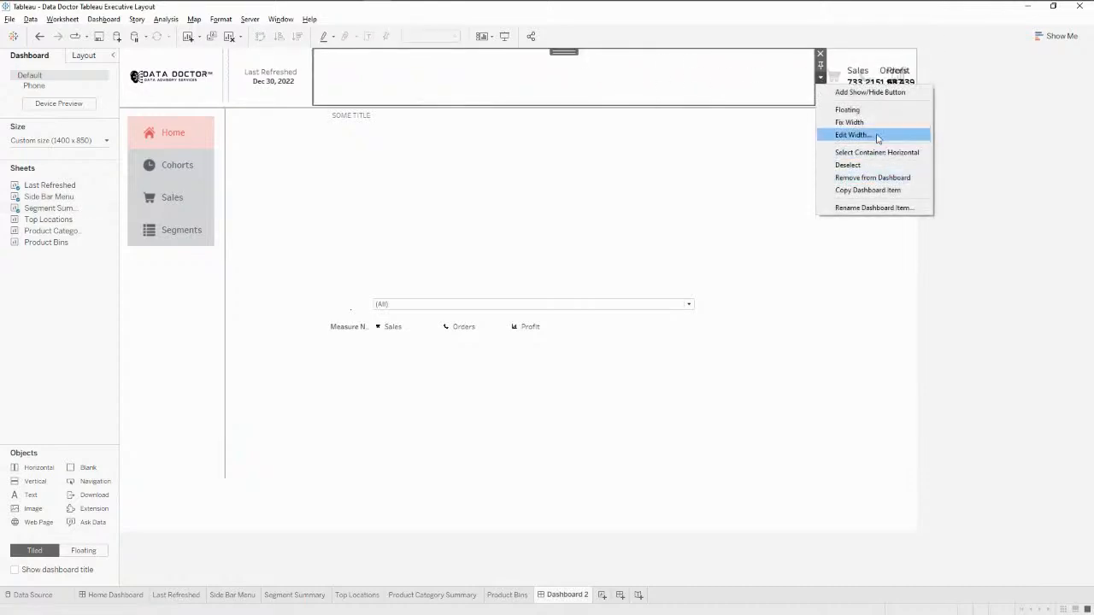
pyautogui.click(845, 134)
pyautogui.write('10')
pyautogui.press('Return')
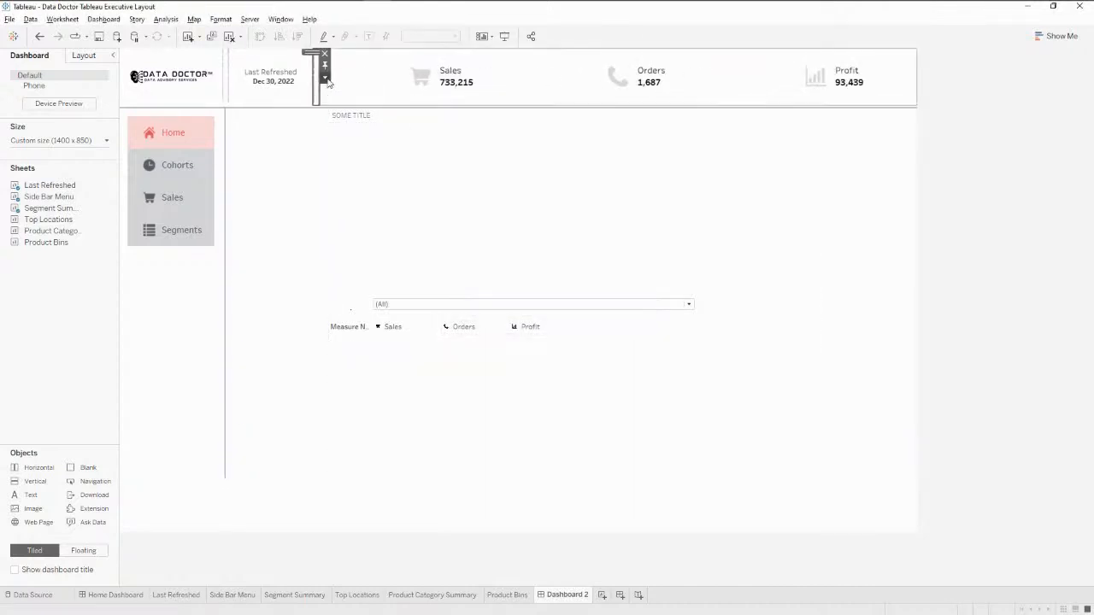
pyautogui.click(325, 77)
pyautogui.click(361, 134)
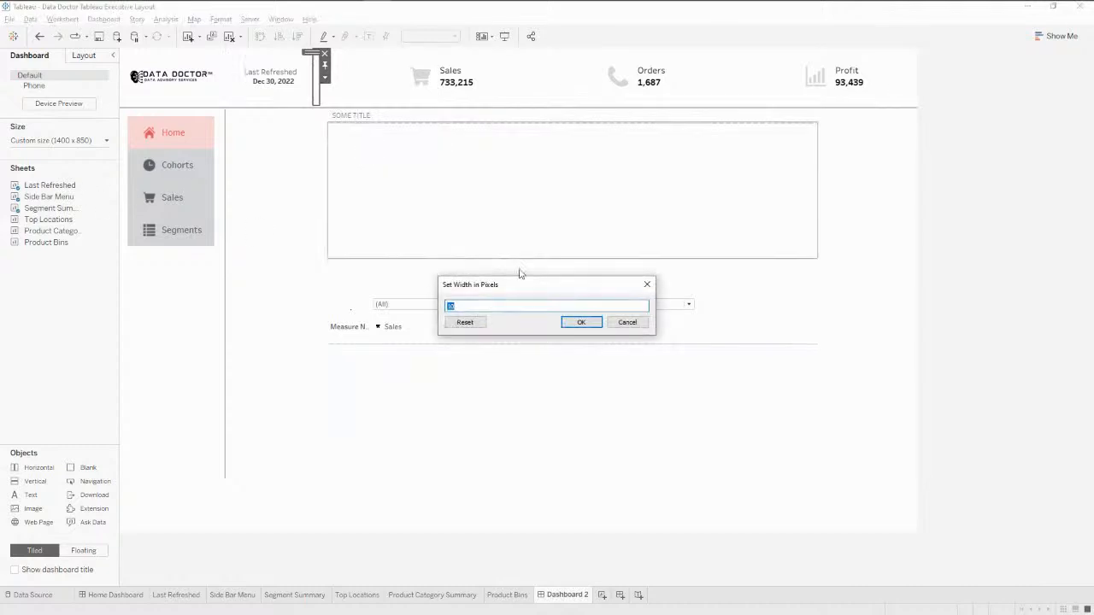
pyautogui.click(581, 323)
# Step: Give the Blank between Last Refreshed and Segment Summary a grey background at 100% opacity
pyautogui.click(83, 56)
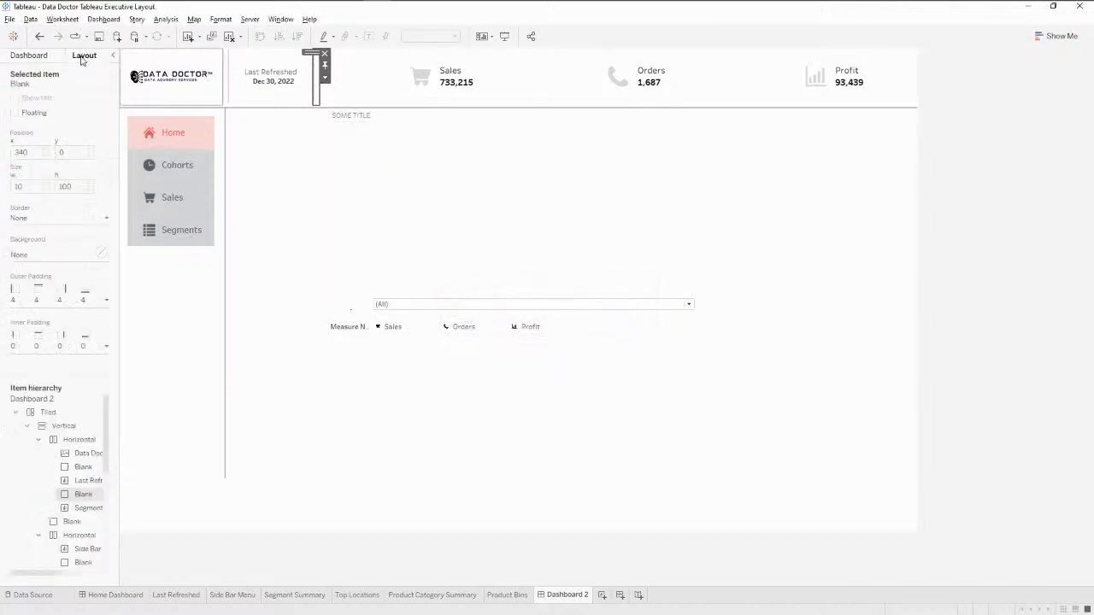
pyautogui.click(99, 254)
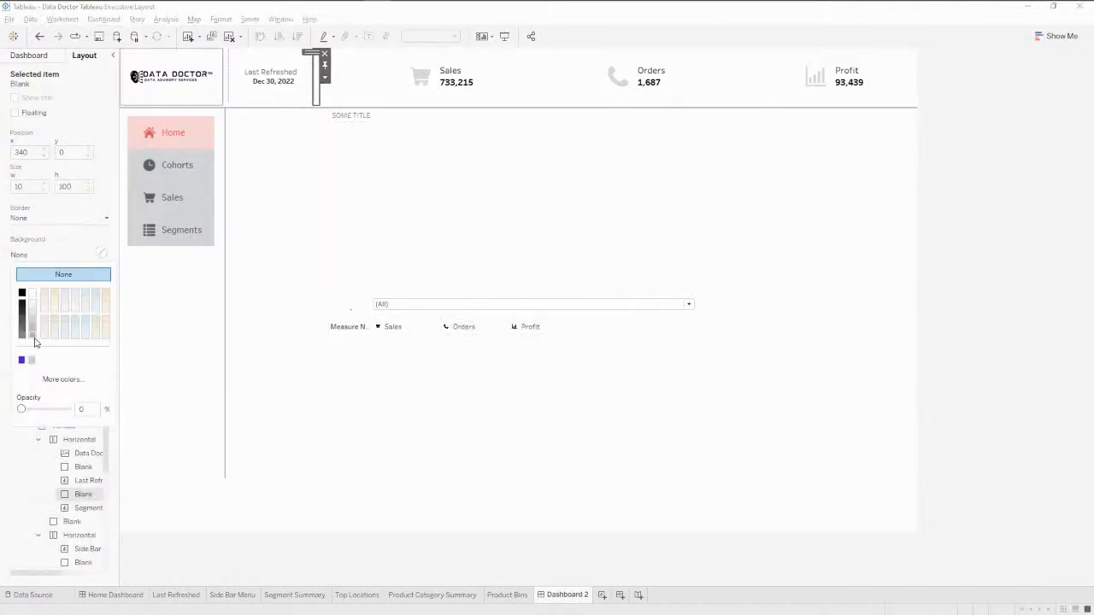
pyautogui.click(33, 335)
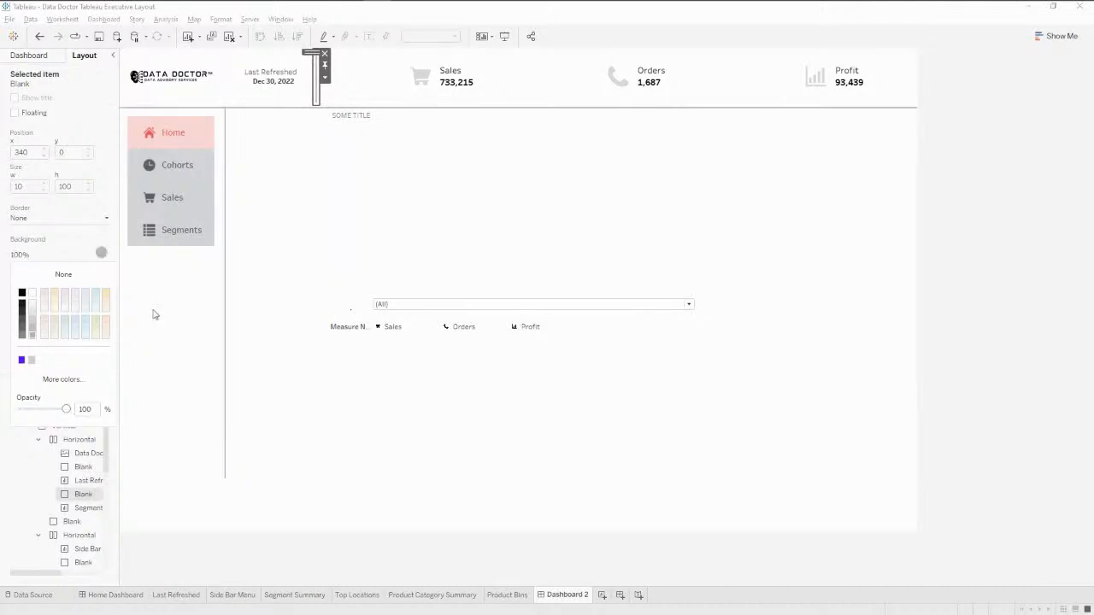
# Step: Give the narrow Blank between the logo and Last Refreshed a grey background
pyautogui.click(224, 88)
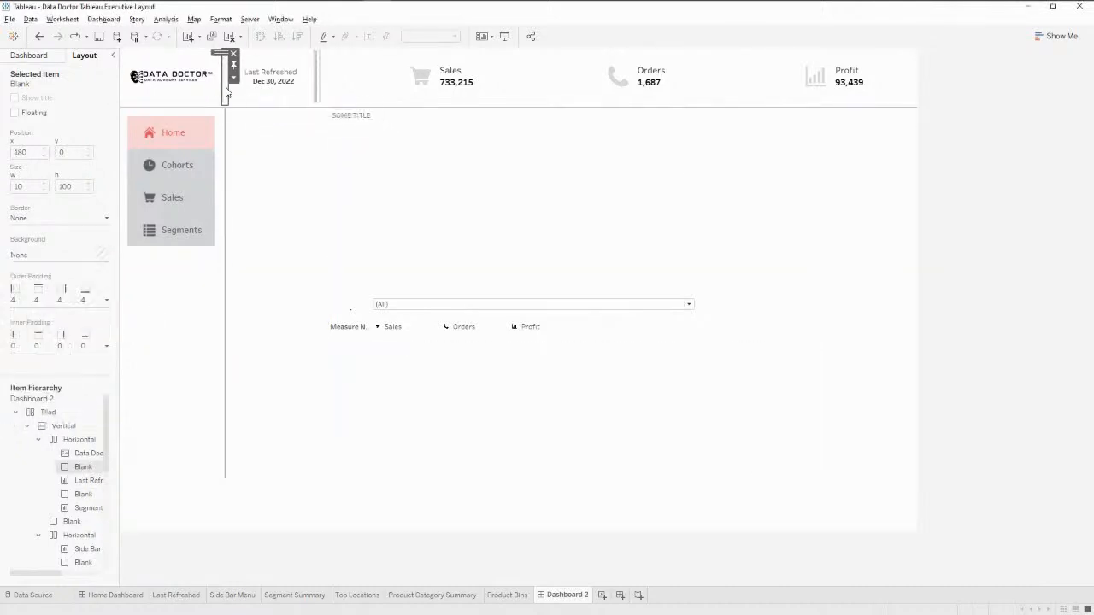
pyautogui.click(100, 255)
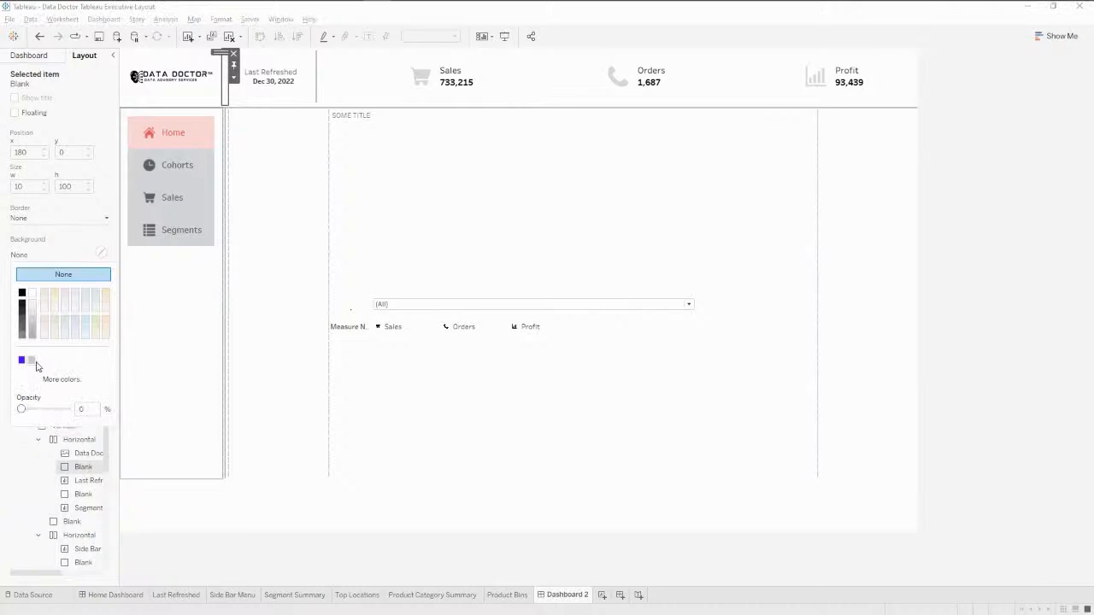
pyautogui.click(865, 214)
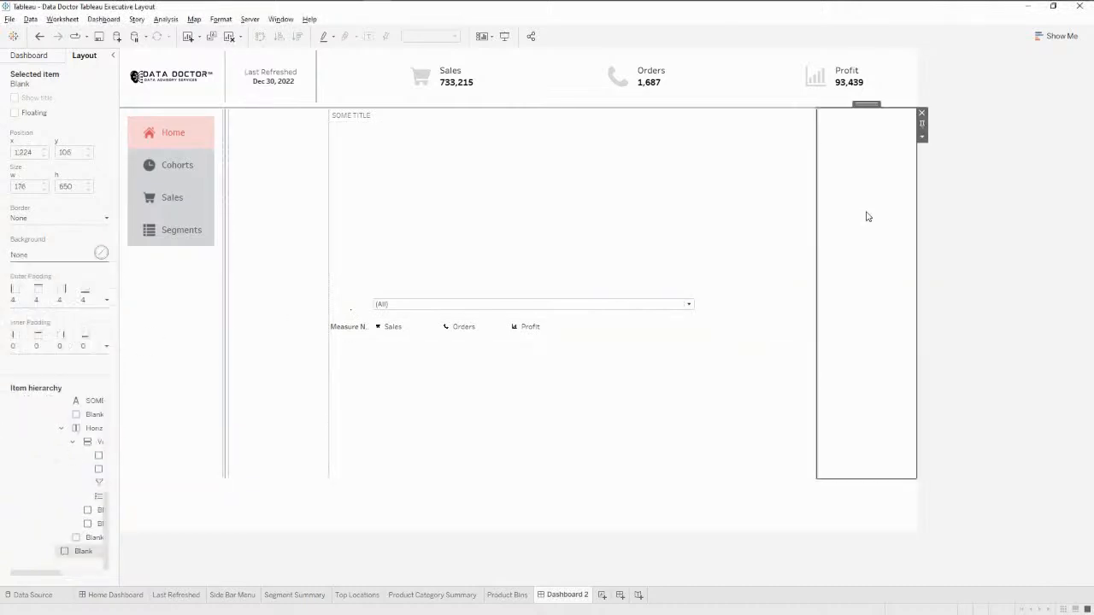
# Step: Set the width of the Last Refreshed sheet to 180 pixels
pyautogui.click(308, 97)
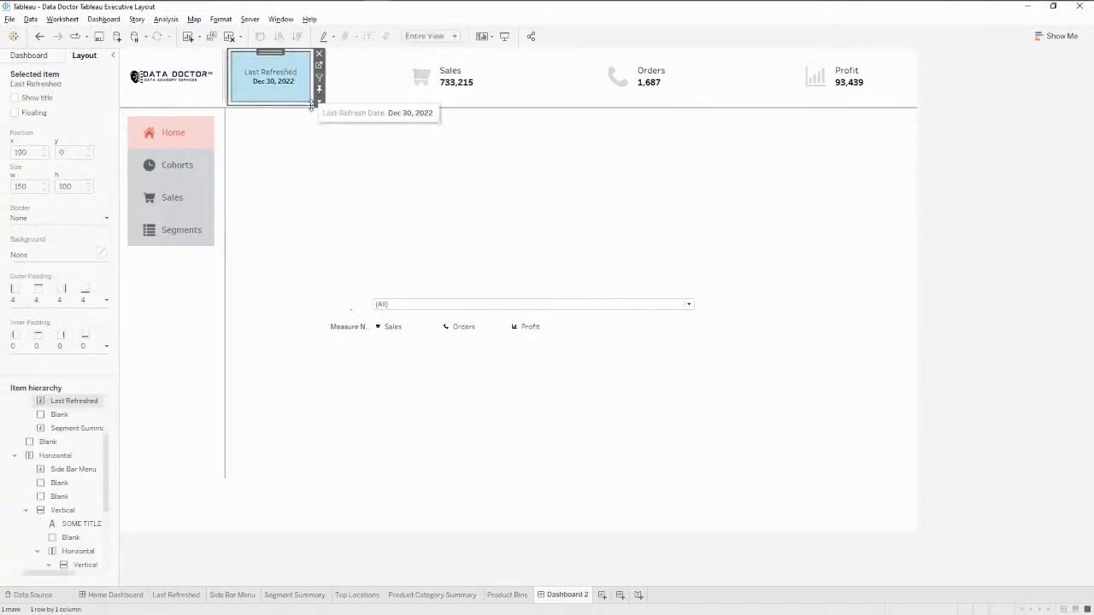
pyautogui.click(319, 102)
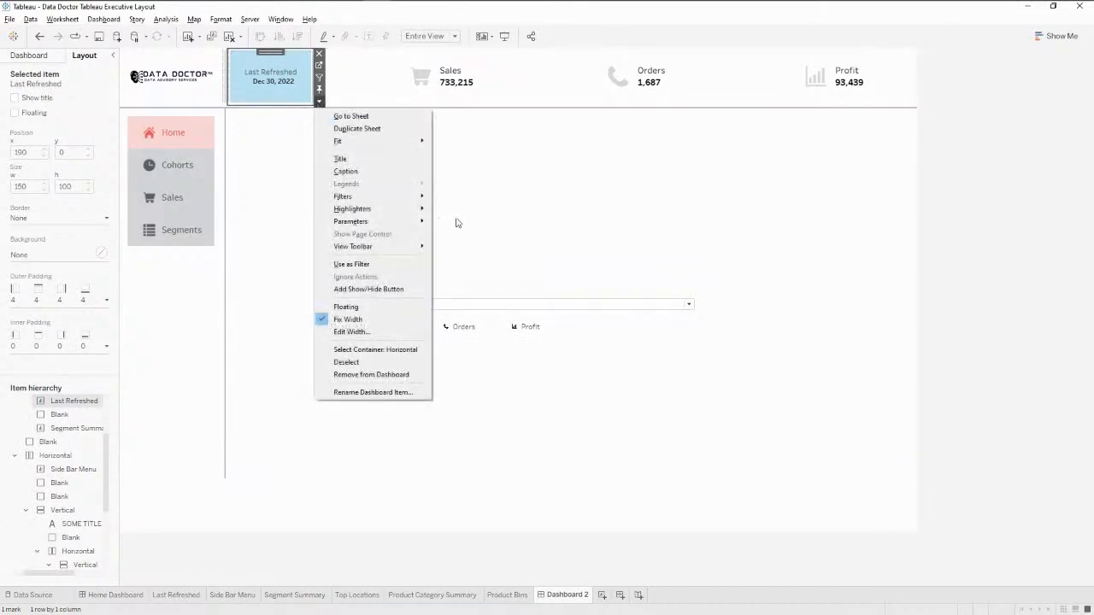
pyautogui.click(376, 332)
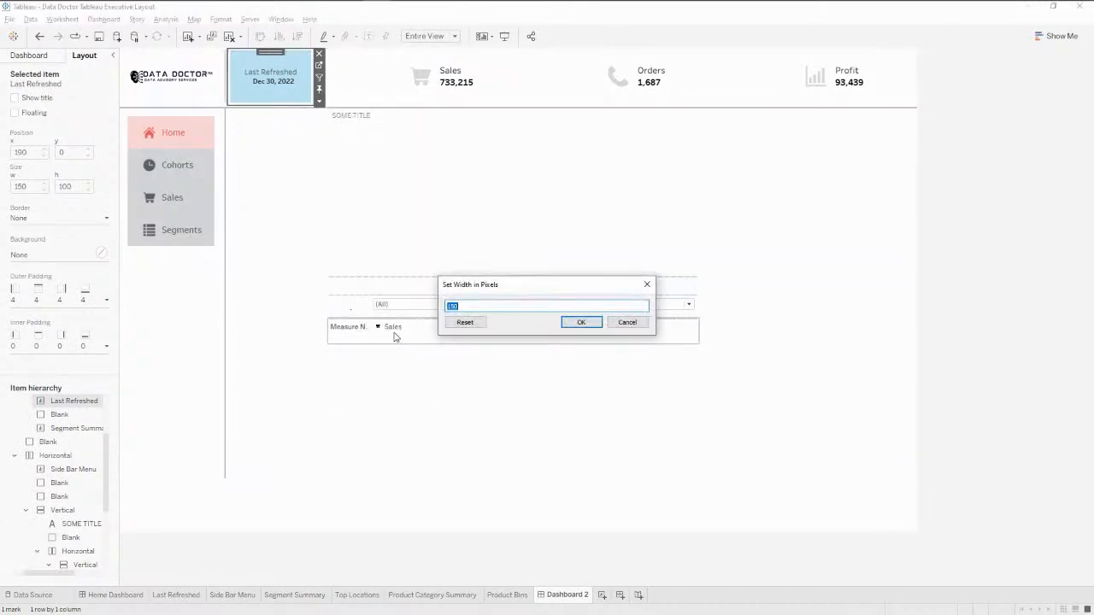
pyautogui.write('180')
pyautogui.press('Return')
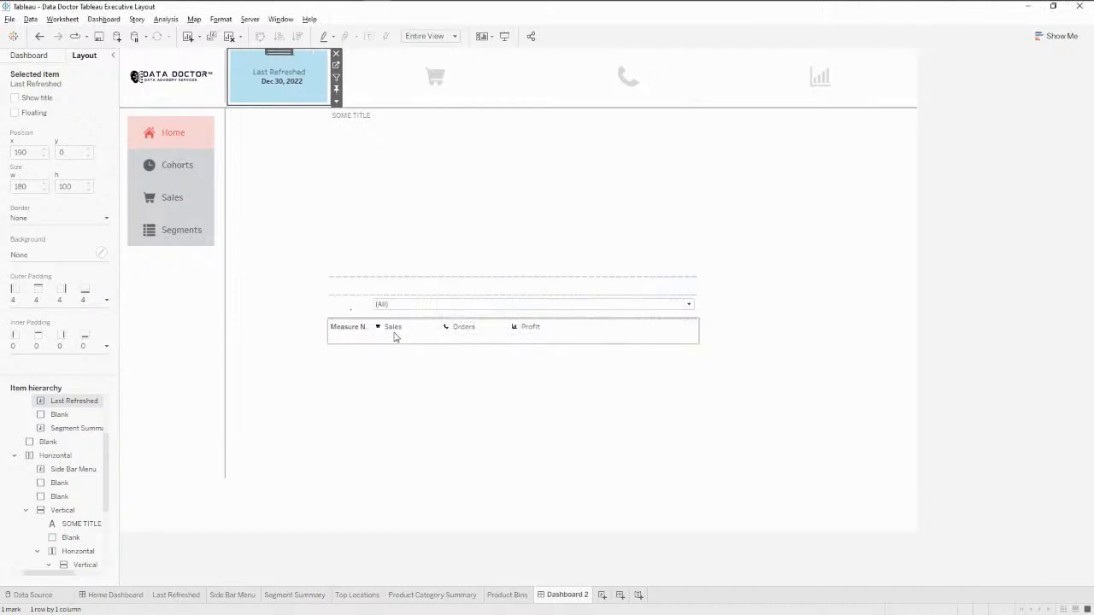
pyautogui.click(940, 200)
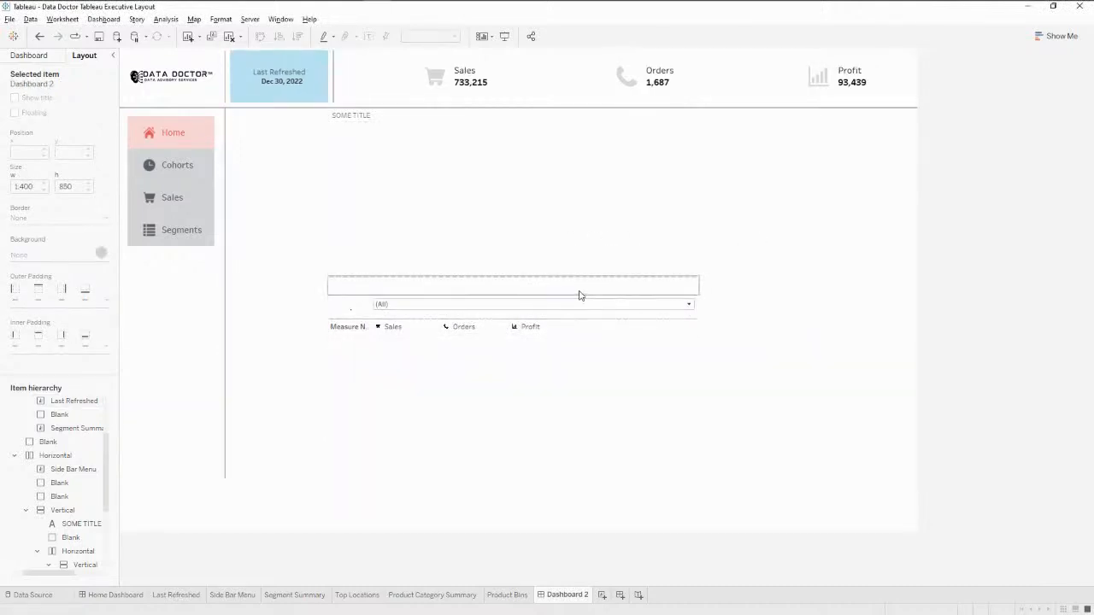
# Step: Remove the Segment Selector filter and the Measure Names legend from the nested vertical container
pyautogui.click(351, 312)
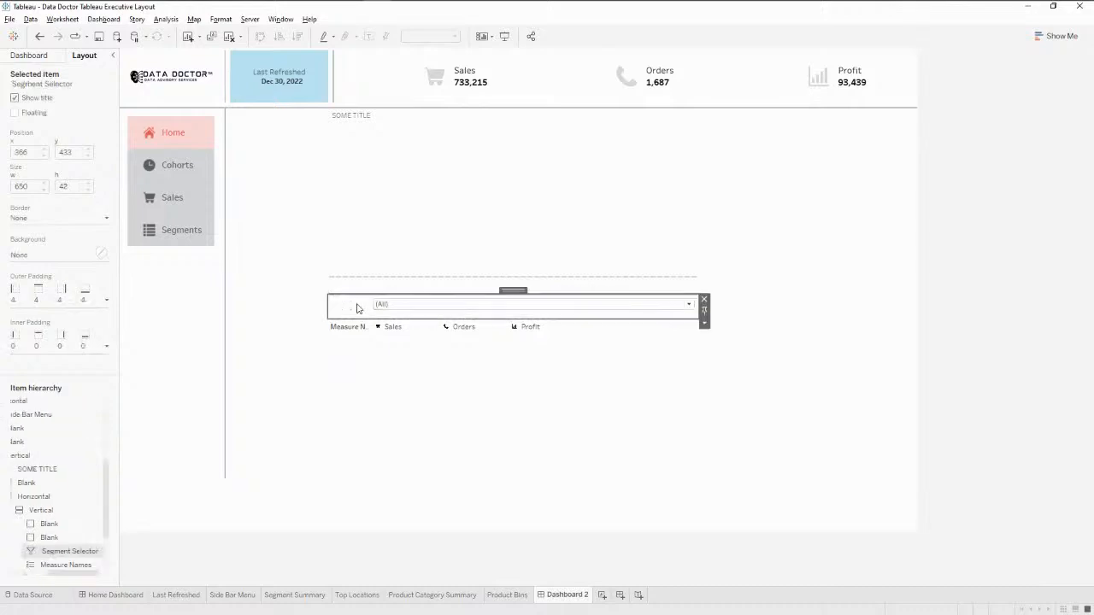
pyautogui.click(705, 299)
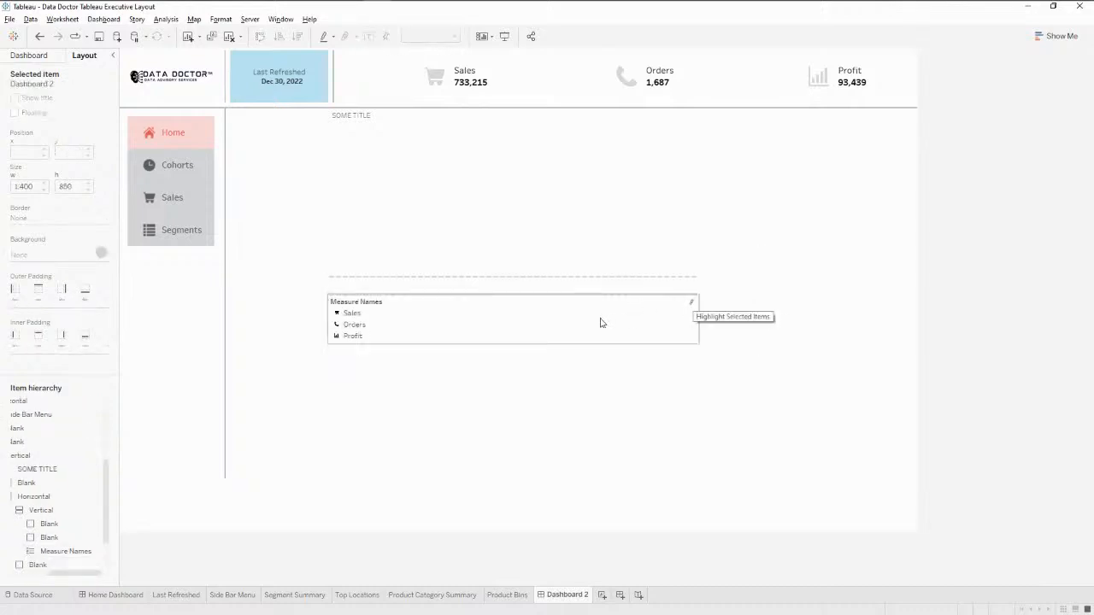
pyautogui.click(607, 321)
pyautogui.click(705, 299)
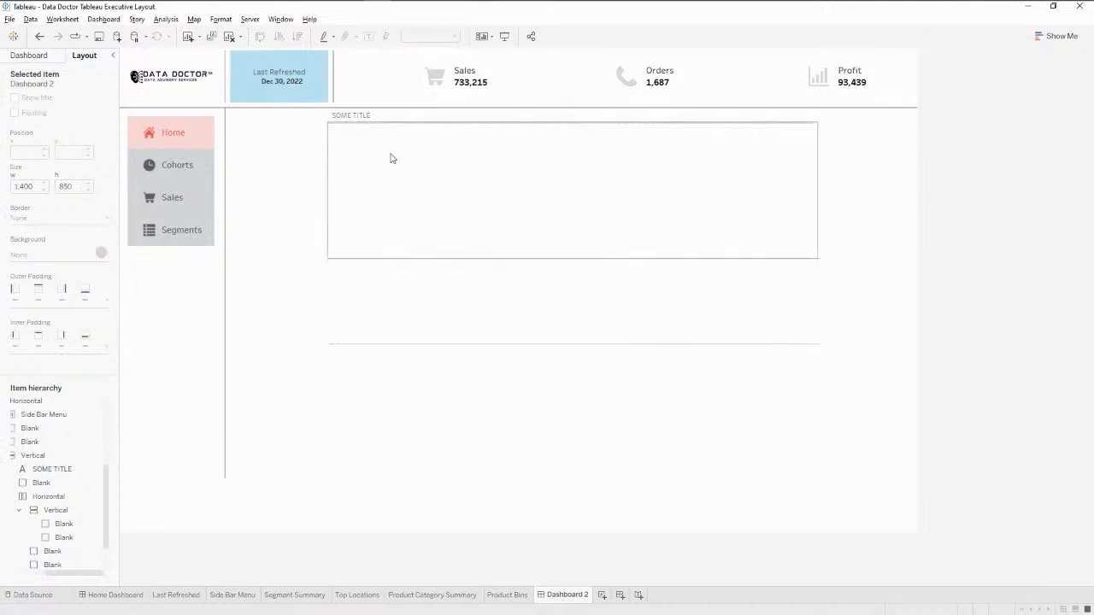
# Step: Remove the wide Blanks on both sides of the main vertical container that holds SOME TITLE
pyautogui.click(276, 177)
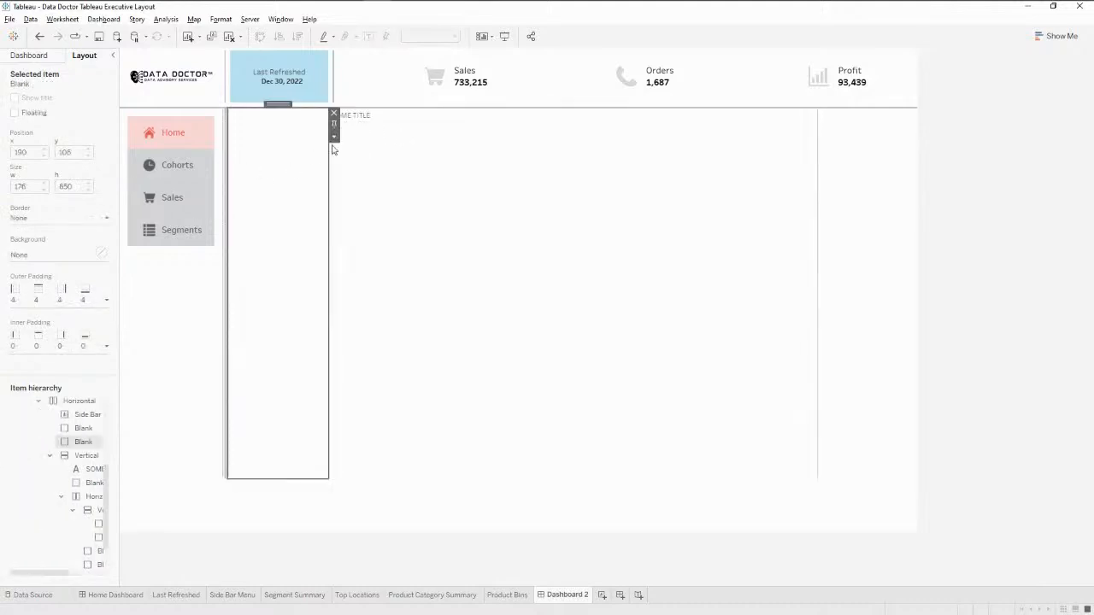
pyautogui.moveTo(334, 124); pyautogui.dragTo(828, 228)
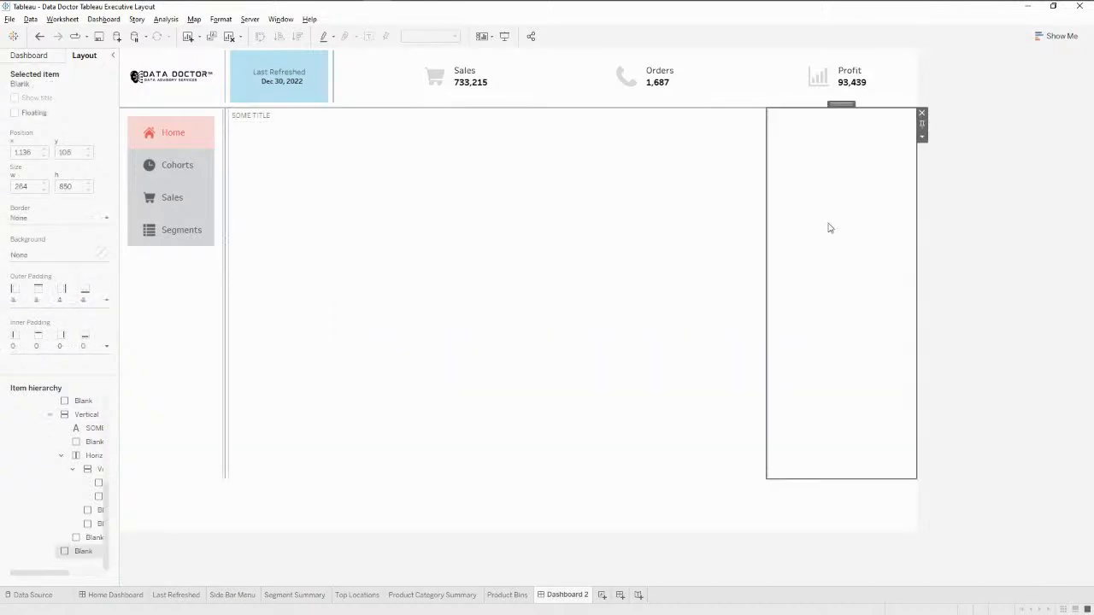
pyautogui.click(921, 113)
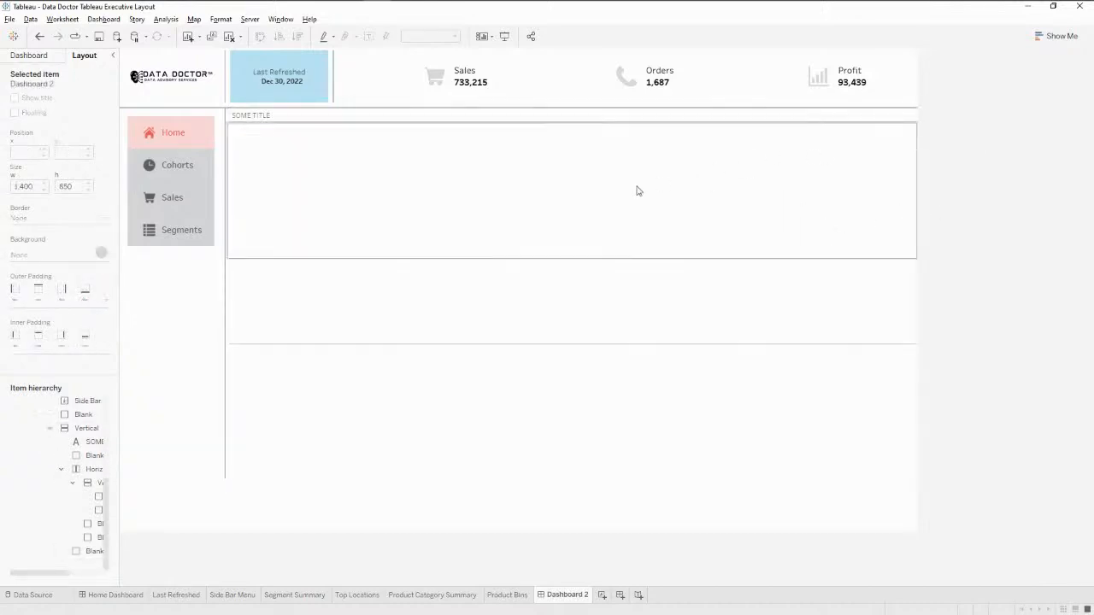
# Step: Increase the font size of the SOME TITLE text object
pyautogui.doubleClick(457, 120)
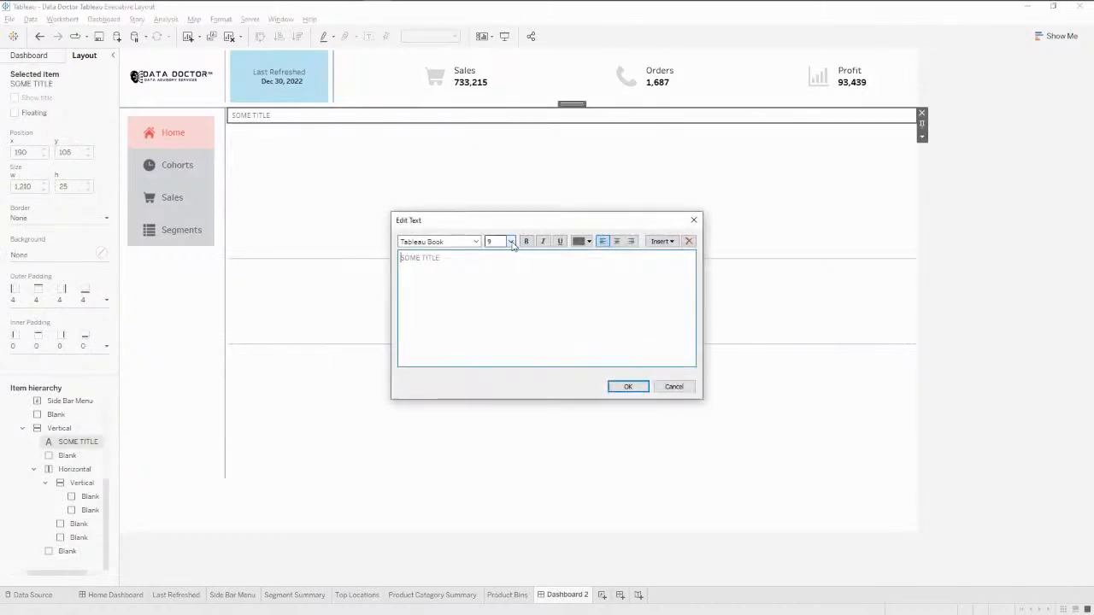
pyautogui.click(511, 242)
pyautogui.click(505, 295)
pyautogui.hotkey('ctrl', 'a')
pyautogui.click(500, 242)
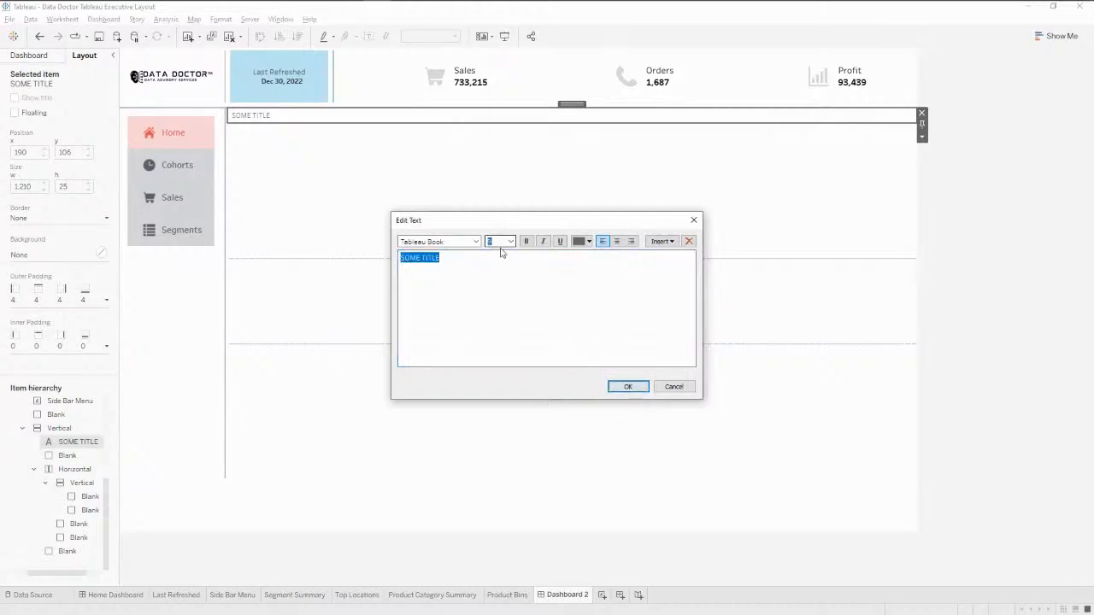
pyautogui.press('Return')
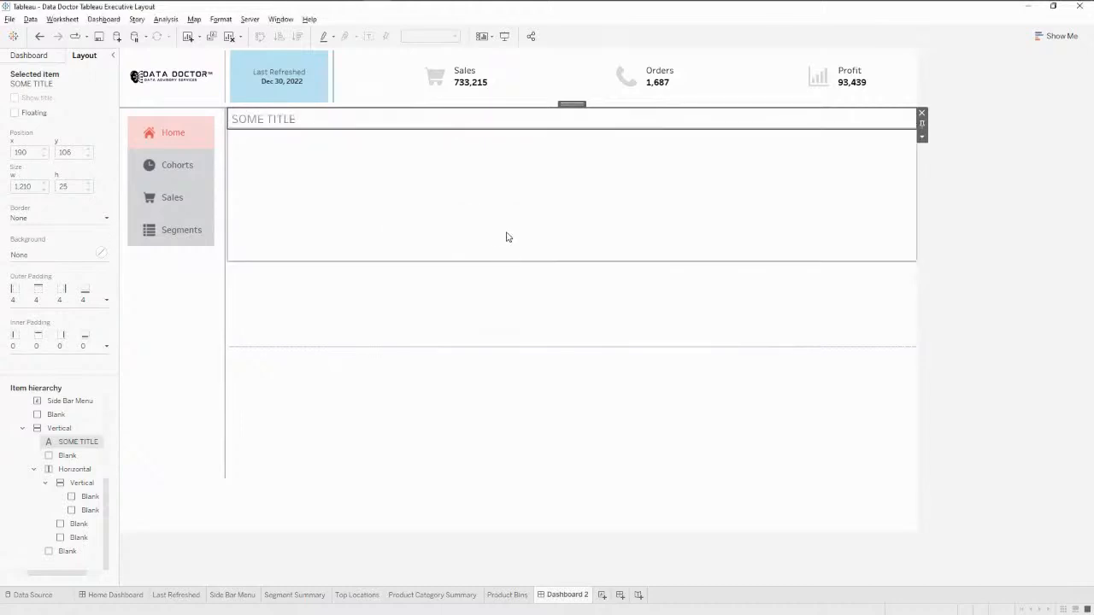
# Step: Compare the Home Dashboard's content layout with the Blanks in Dashboard 2's nested vertical container
pyautogui.click(508, 236)
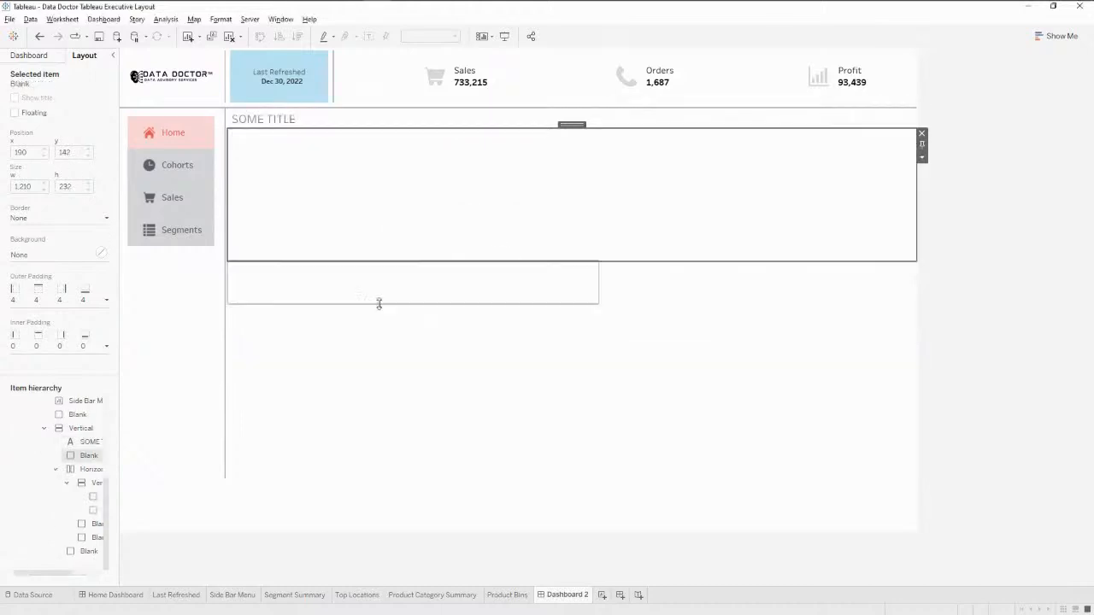
pyautogui.click(128, 599)
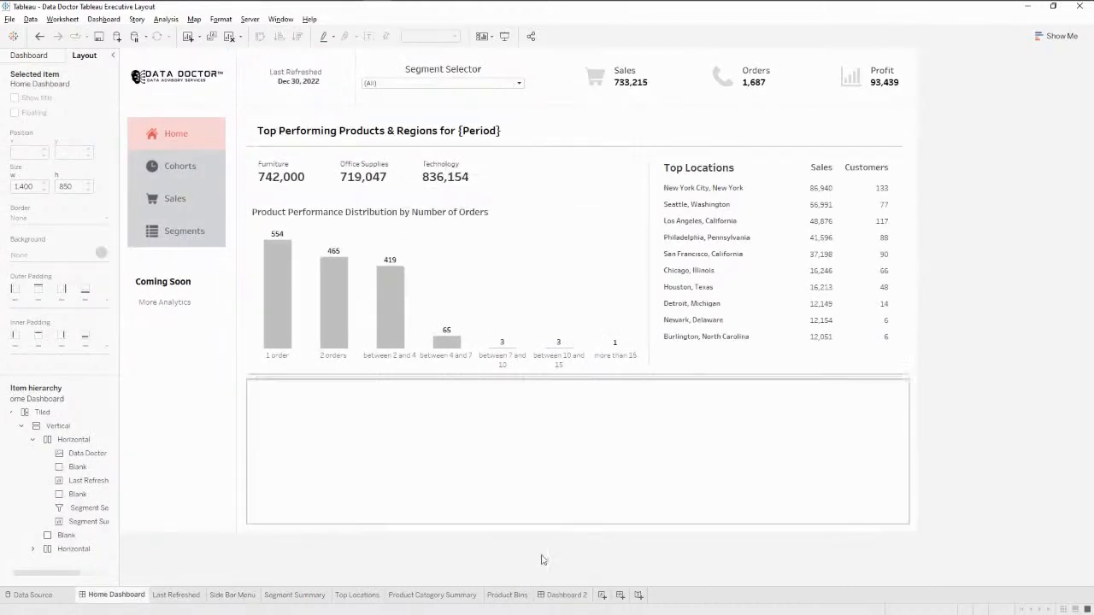
pyautogui.click(564, 594)
pyautogui.click(481, 295)
pyautogui.click(501, 344)
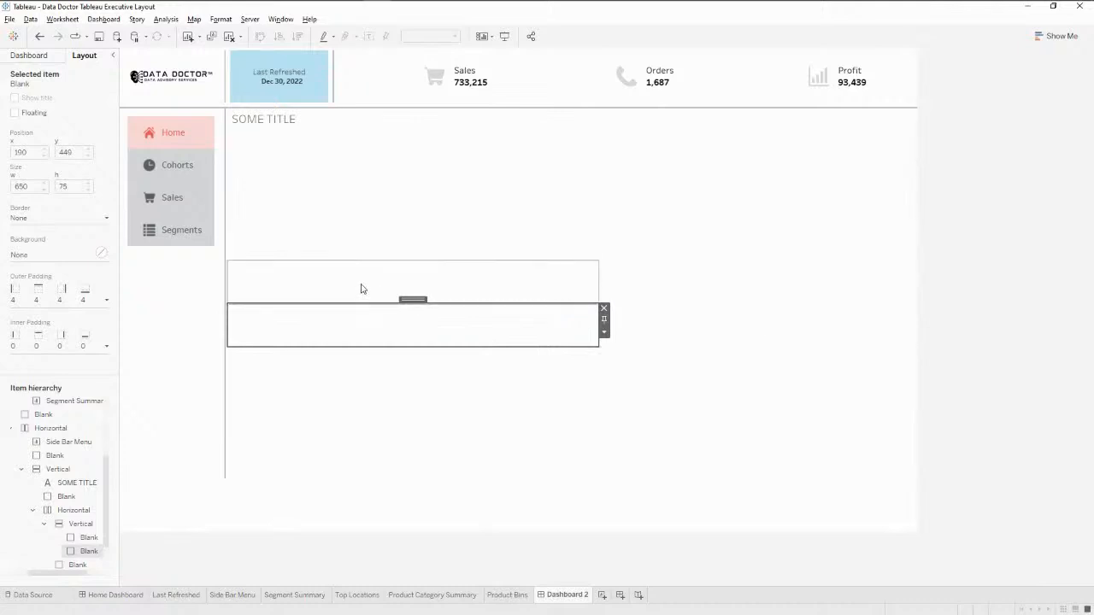
pyautogui.click(360, 288)
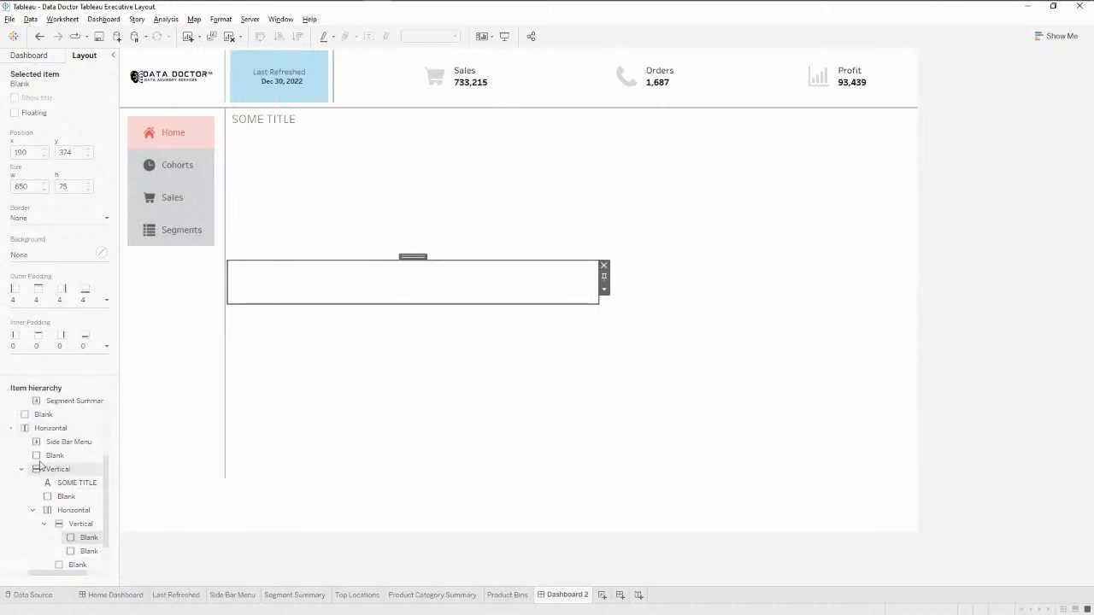
# Step: Place the Top Locations sheet in the nested horizontal container, beside the vertical container of Blanks, and hide its title
pyautogui.click(49, 57)
pyautogui.moveTo(49, 225)
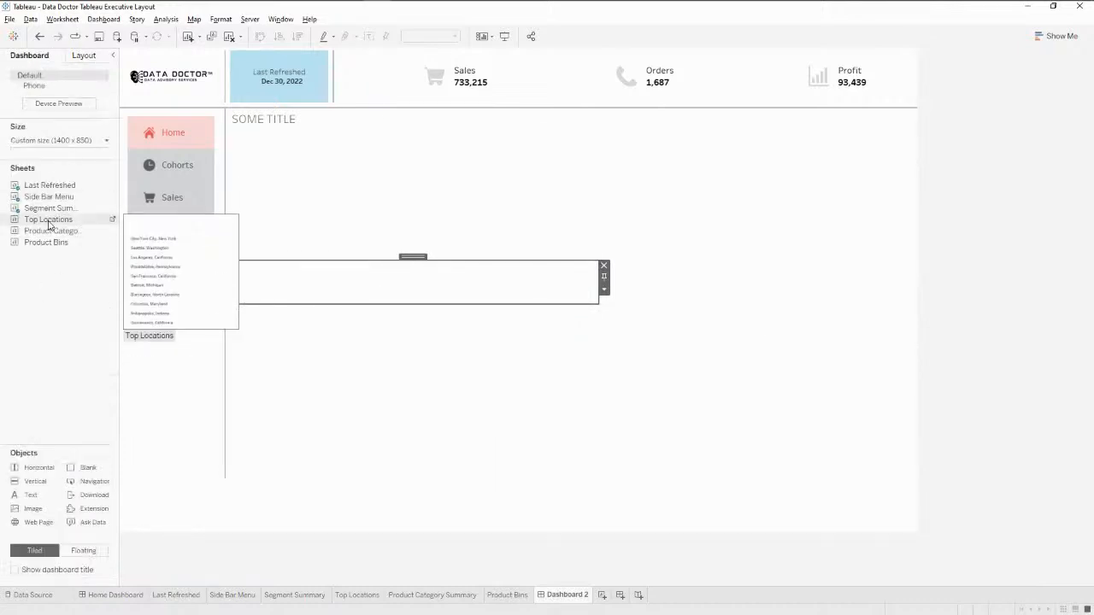
pyautogui.moveTo(48, 223); pyautogui.dragTo(752, 303)
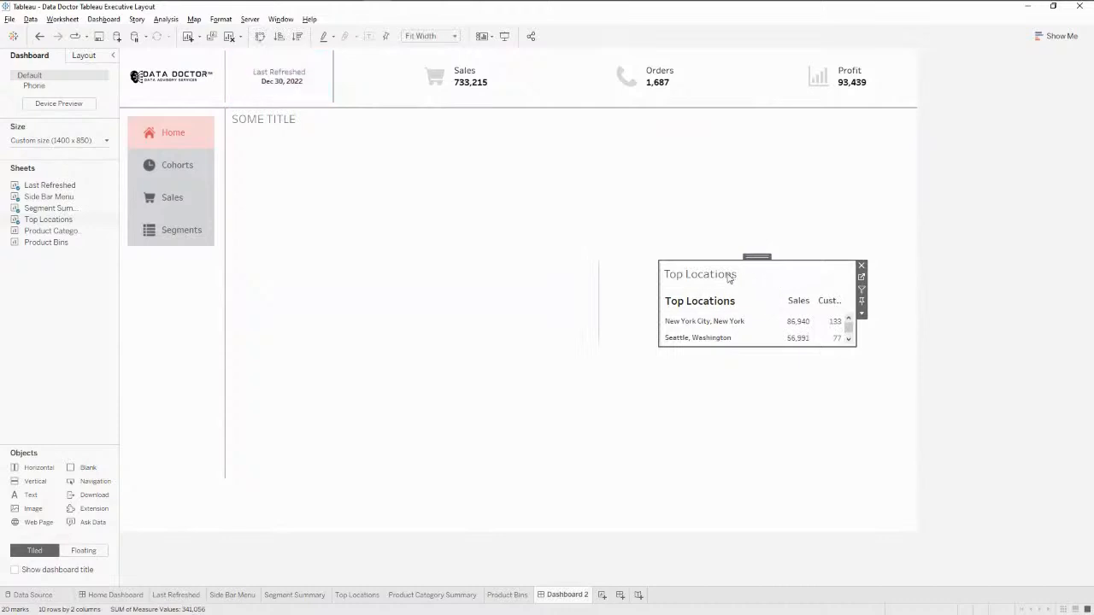
pyautogui.rightClick(729, 277)
pyautogui.click(760, 306)
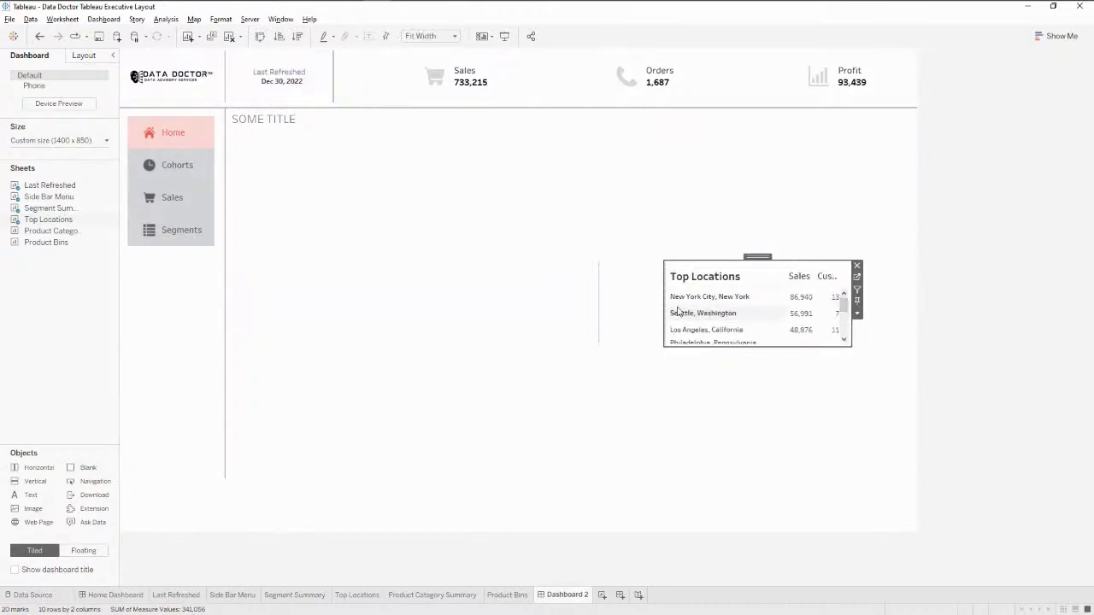
# Step: Remove the Blank before Top Locations and move the Blank after it to between the vertical container and the sheet
pyautogui.click(633, 310)
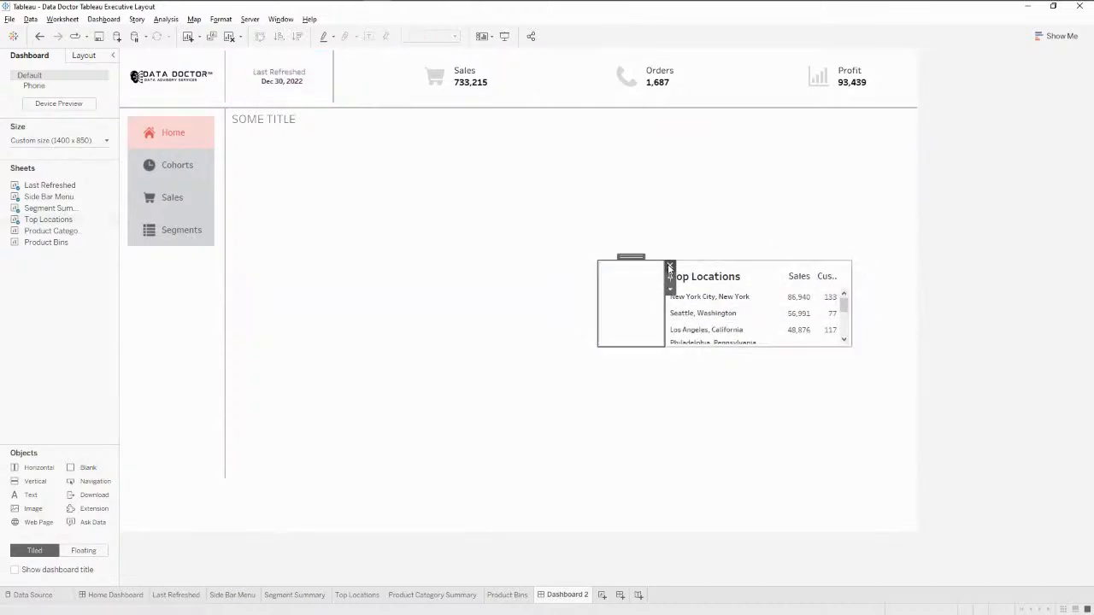
pyautogui.moveTo(669, 267); pyautogui.dragTo(849, 313)
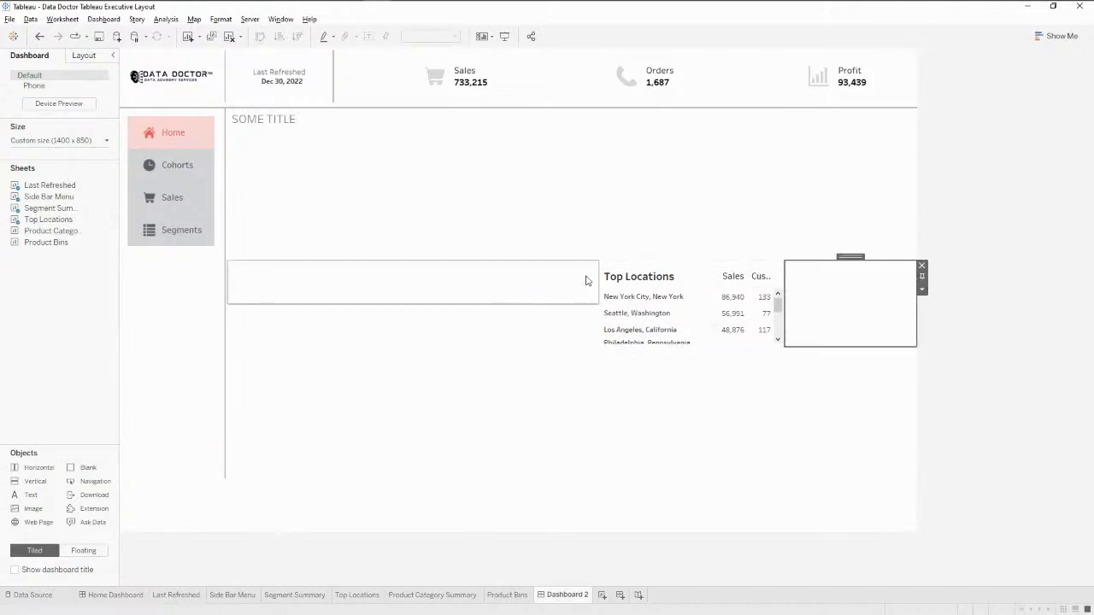
pyautogui.moveTo(859, 253); pyautogui.dragTo(659, 303)
# Step: Set the width of the Blank beside Top Locations to 10 pixels
pyautogui.click(736, 289)
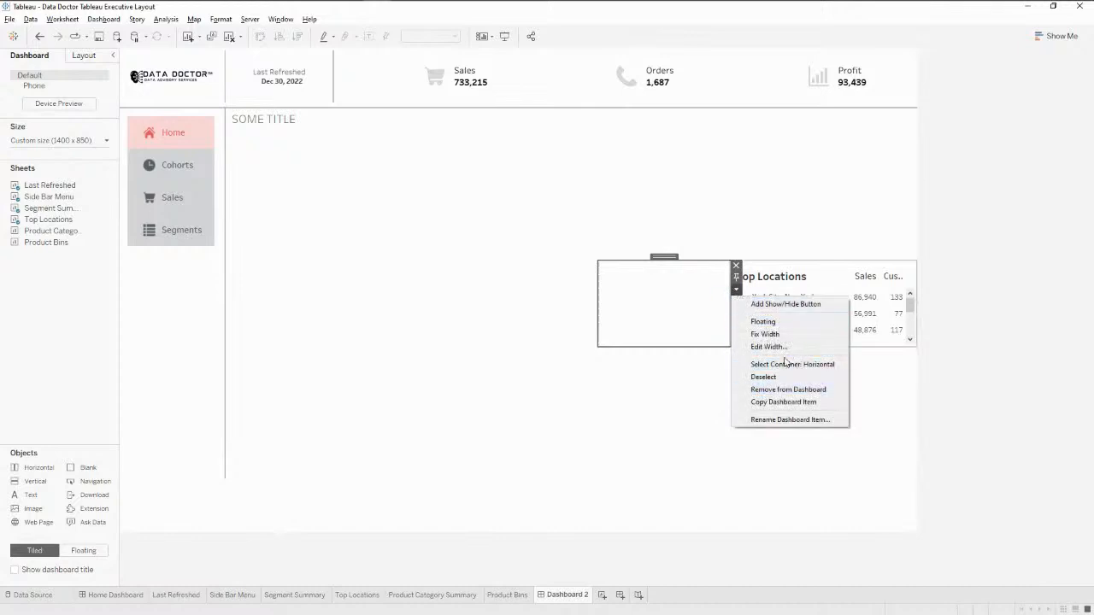
pyautogui.click(773, 347)
pyautogui.write('10')
pyautogui.press('Return')
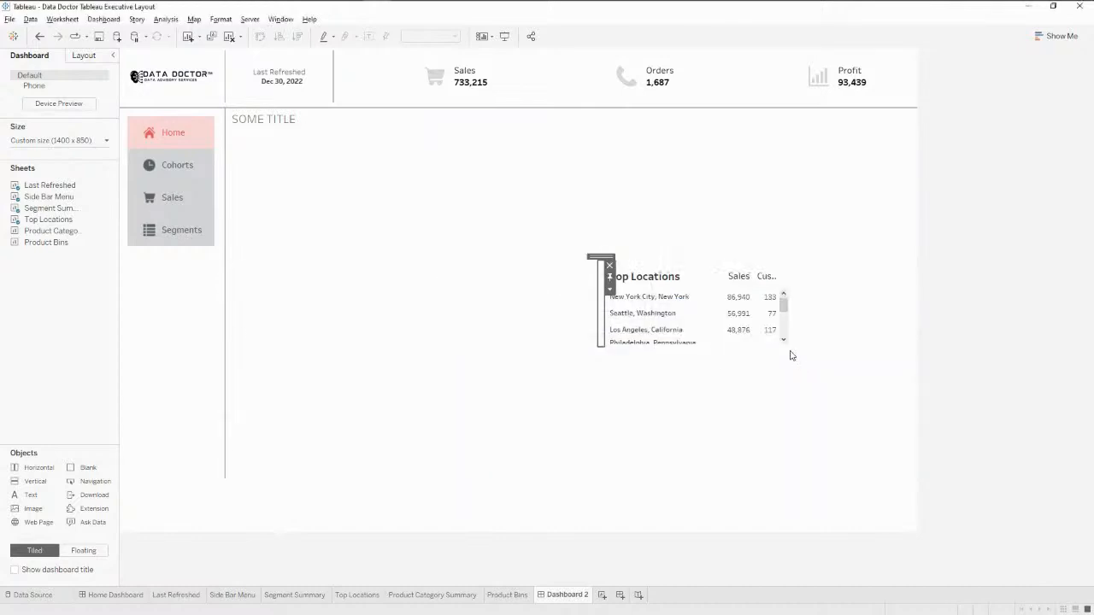
# Step: Give the narrow Blank beside Top Locations a grey background so it acts as a divider
pyautogui.click(90, 61)
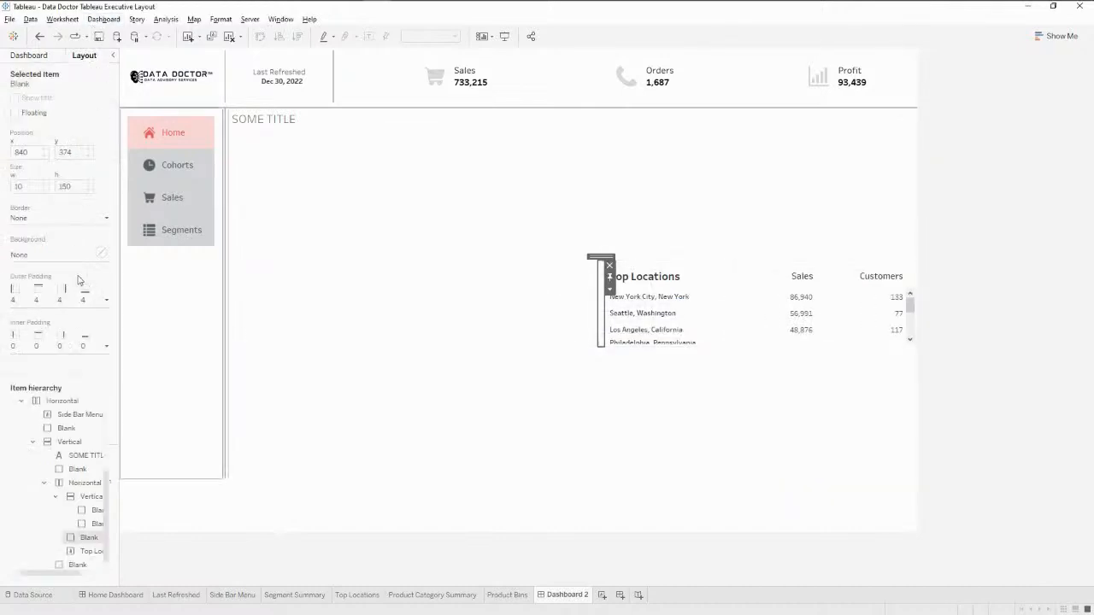
pyautogui.click(101, 253)
pyautogui.moveTo(600, 256); pyautogui.dragTo(450, 285)
# Step: Place the Product Category Summary sheet between the two Blanks in the nested vertical container and hide its title
pyautogui.click(29, 54)
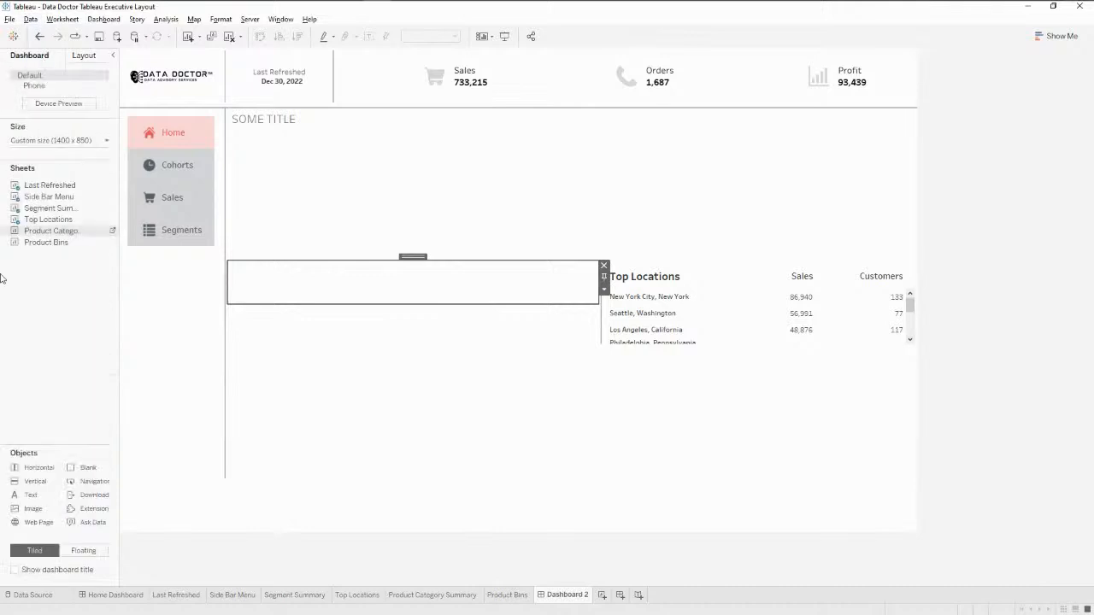
pyautogui.moveTo(45, 232)
pyautogui.moveTo(44, 232); pyautogui.dragTo(421, 310)
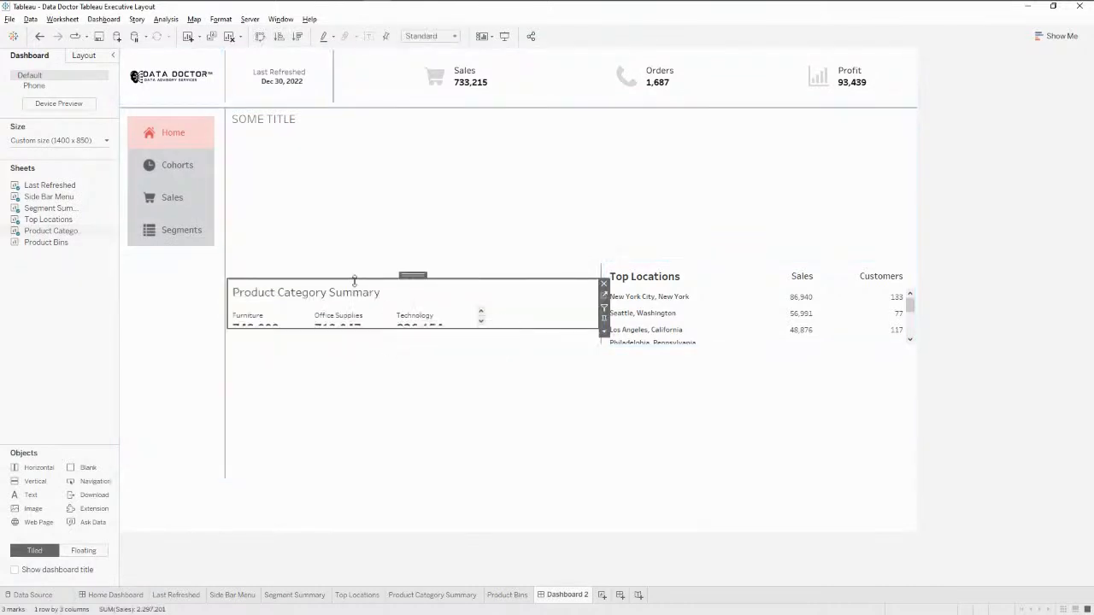
pyautogui.rightClick(352, 294)
pyautogui.click(383, 320)
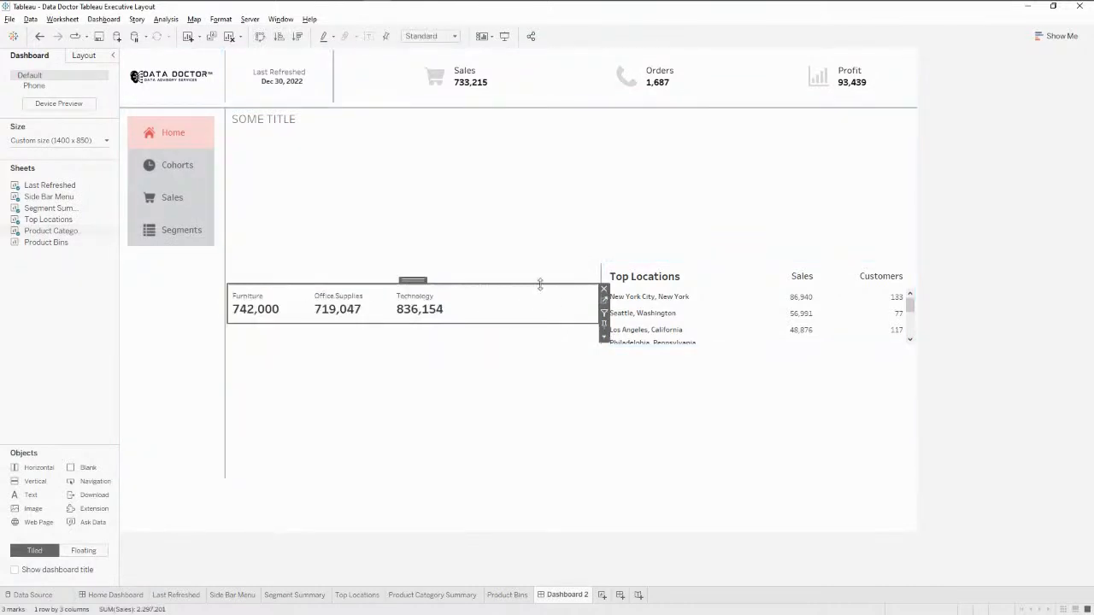
# Step: Try the Entire View fit on the Product Category Summary sheet and restore the Standard fit
pyautogui.click(452, 37)
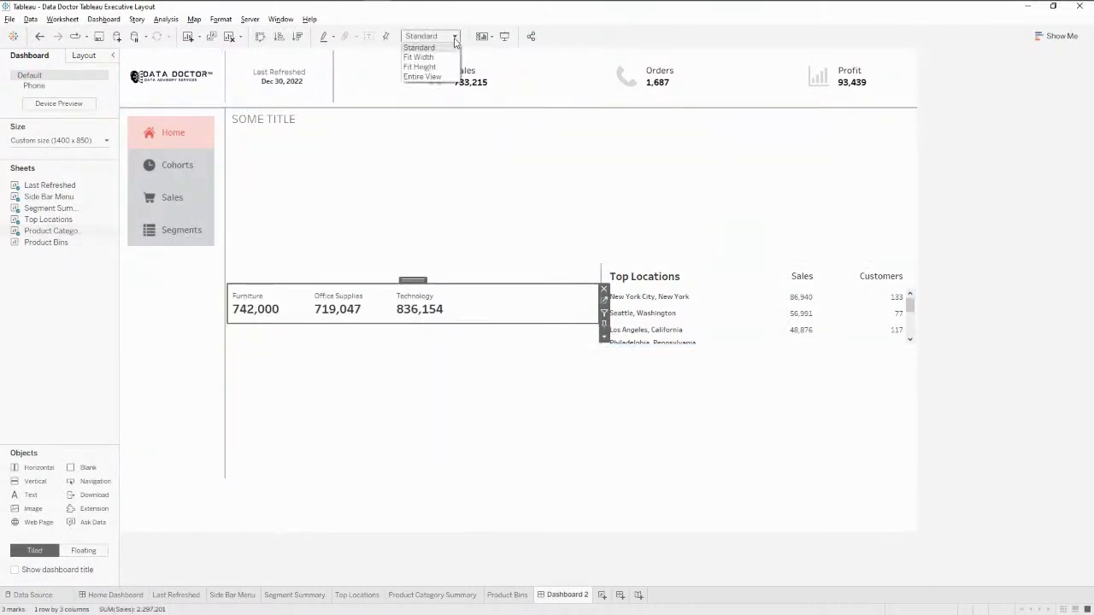
pyautogui.click(428, 76)
pyautogui.click(441, 38)
pyautogui.click(441, 48)
# Step: Place the Product Bins sheet below Product Category Summary and remove the Blank beneath it
pyautogui.moveTo(47, 224)
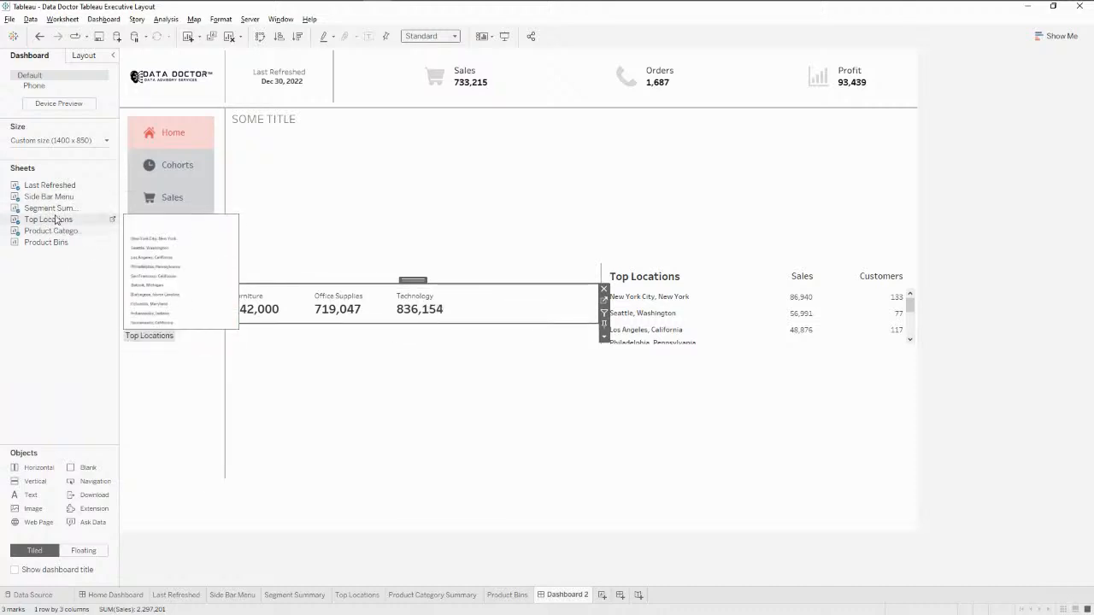
pyautogui.moveTo(56, 242)
pyautogui.moveTo(55, 241); pyautogui.dragTo(449, 334)
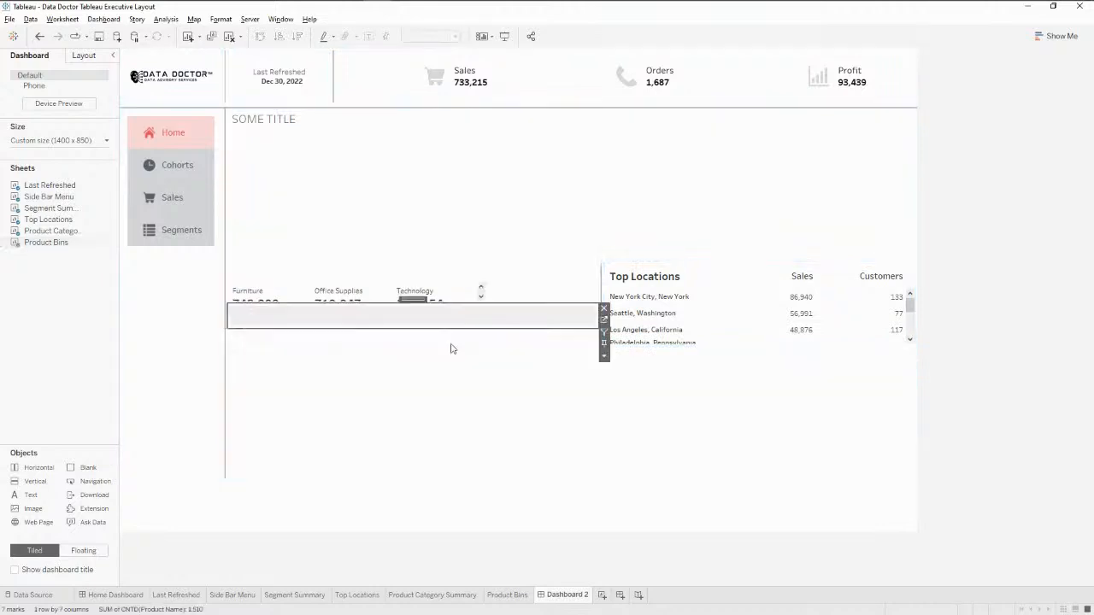
pyautogui.rightClick(400, 324)
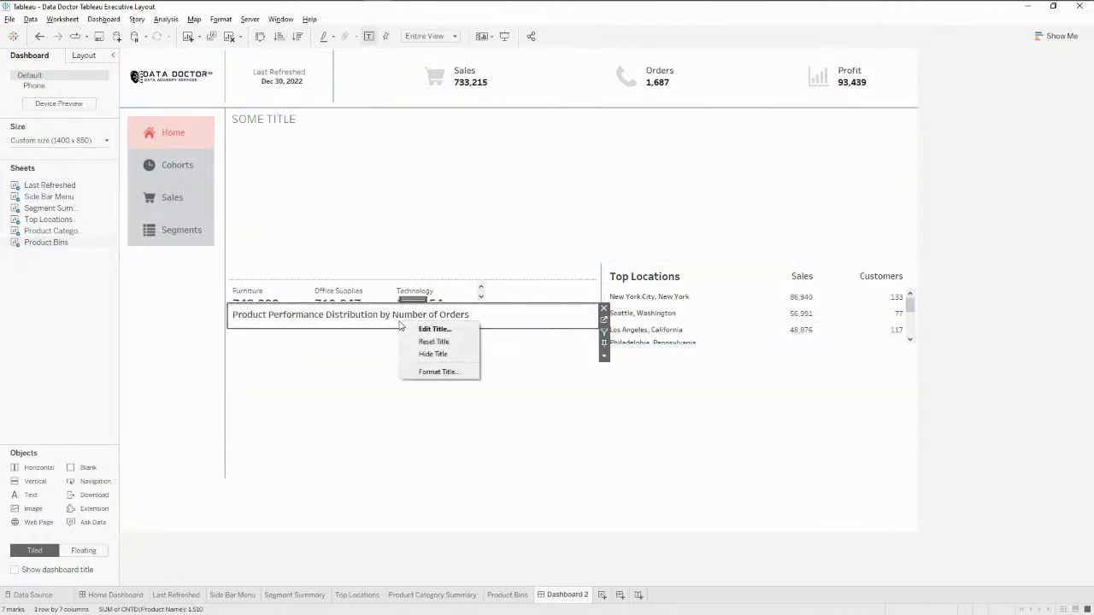
pyautogui.click(339, 341)
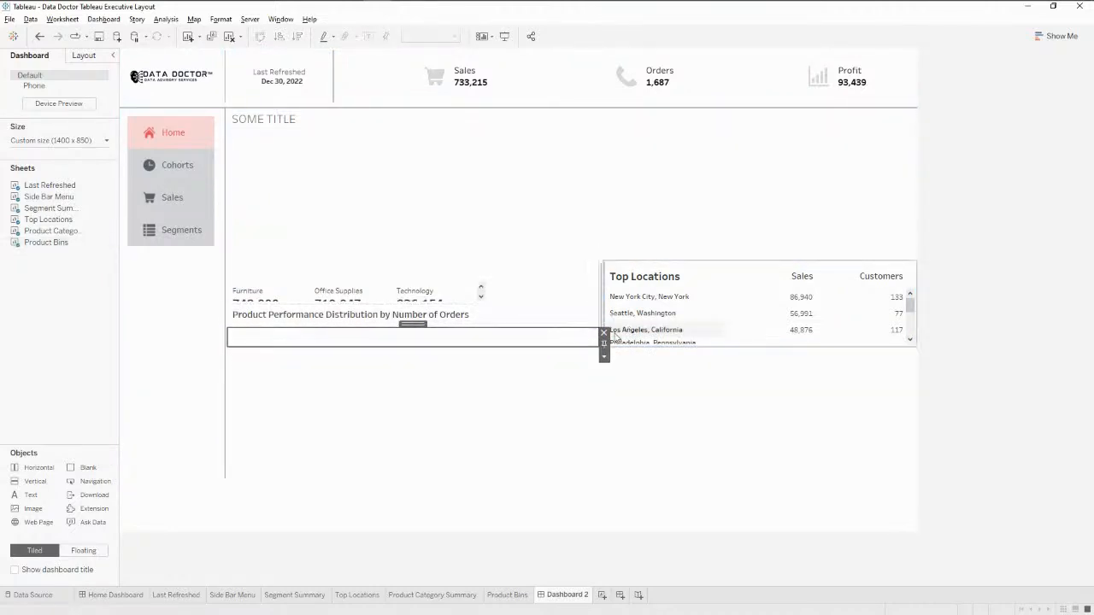
pyautogui.moveTo(603, 343); pyautogui.dragTo(505, 273)
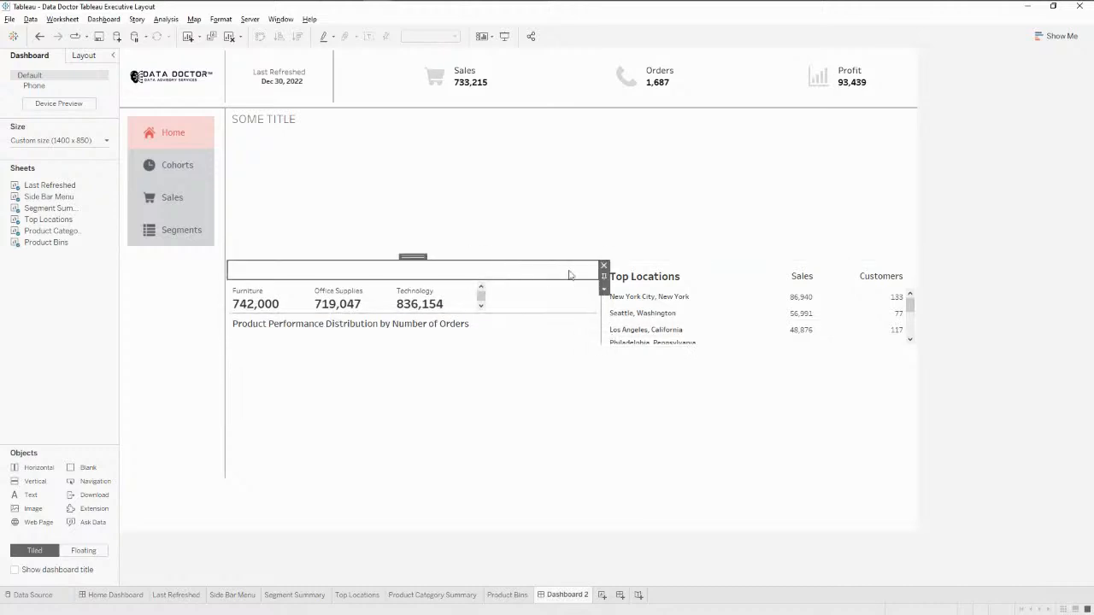
# Step: Remove the Blank above Product Category Summary and shrink the large Blank under the SOME TITLE text to a thin strip
pyautogui.click(603, 266)
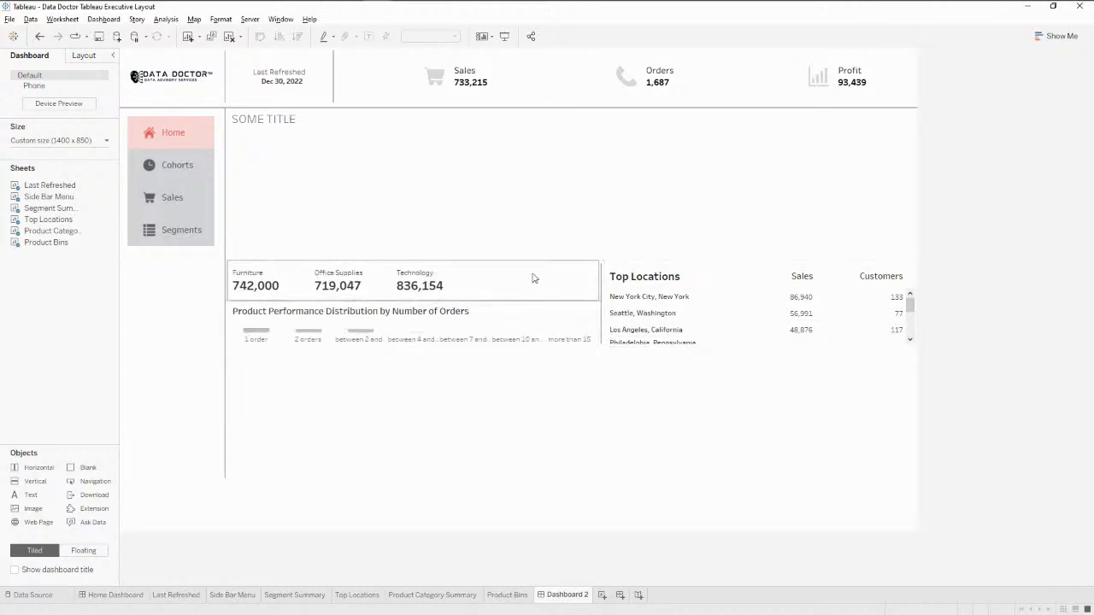
pyautogui.click(473, 200)
pyautogui.click(921, 157)
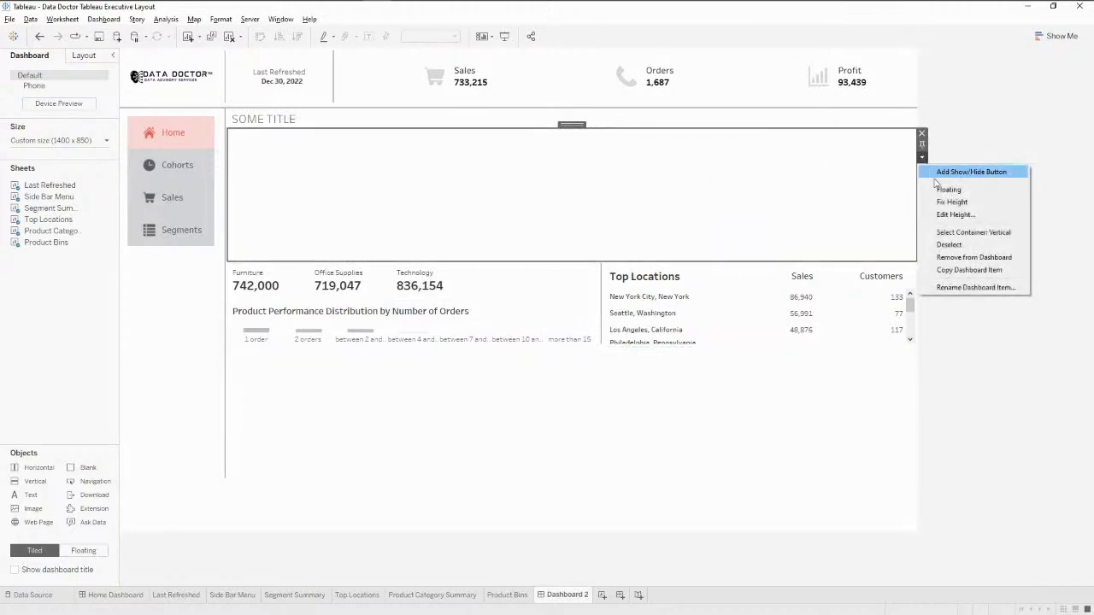
pyautogui.click(954, 214)
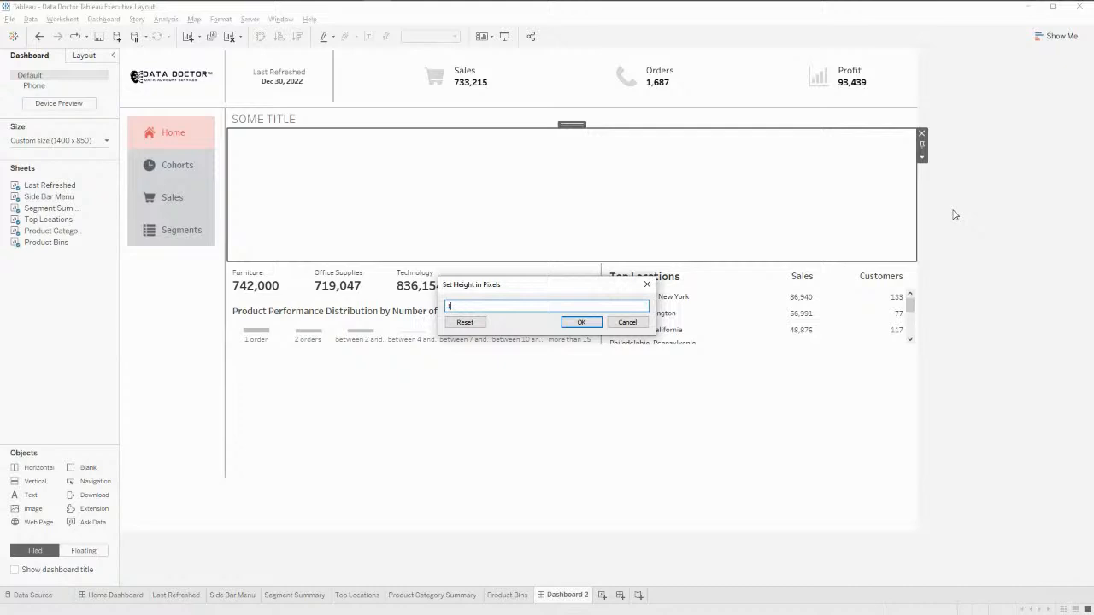
pyautogui.write('0')
pyautogui.press('Return')
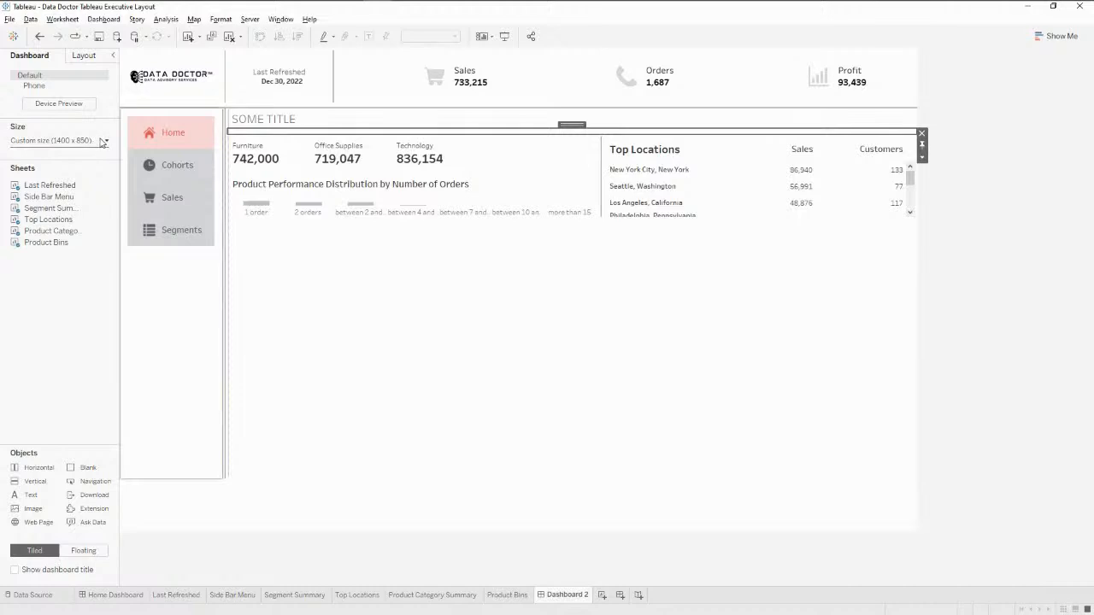
# Step: Give the thin Blank under the SOME TITLE text a grey background so it acts as a divider
pyautogui.click(84, 56)
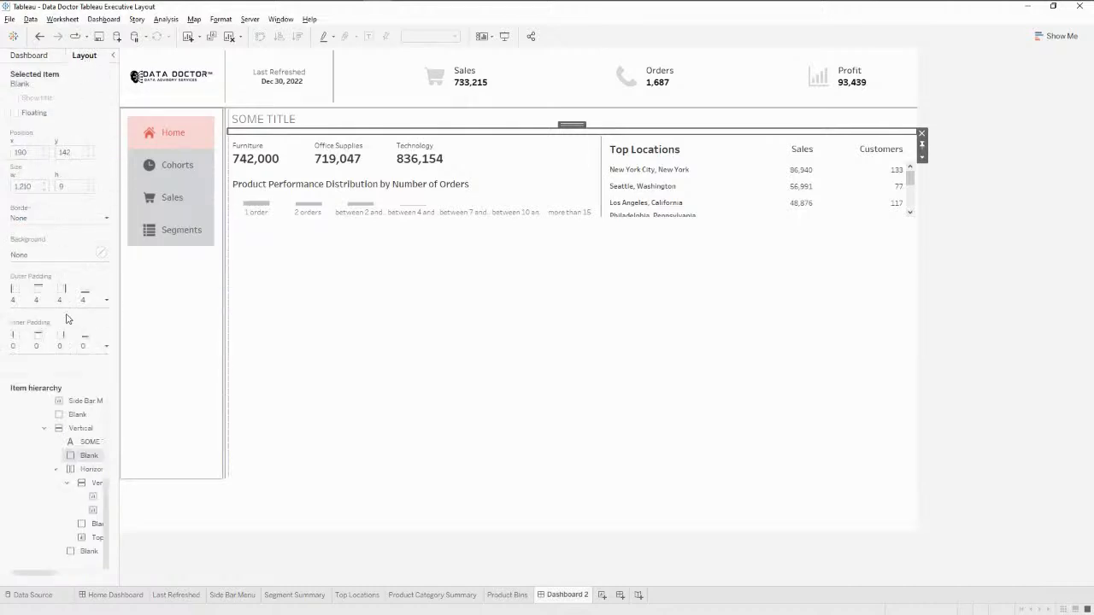
pyautogui.click(98, 253)
pyautogui.click(33, 333)
pyautogui.click(104, 194)
pyautogui.click(710, 334)
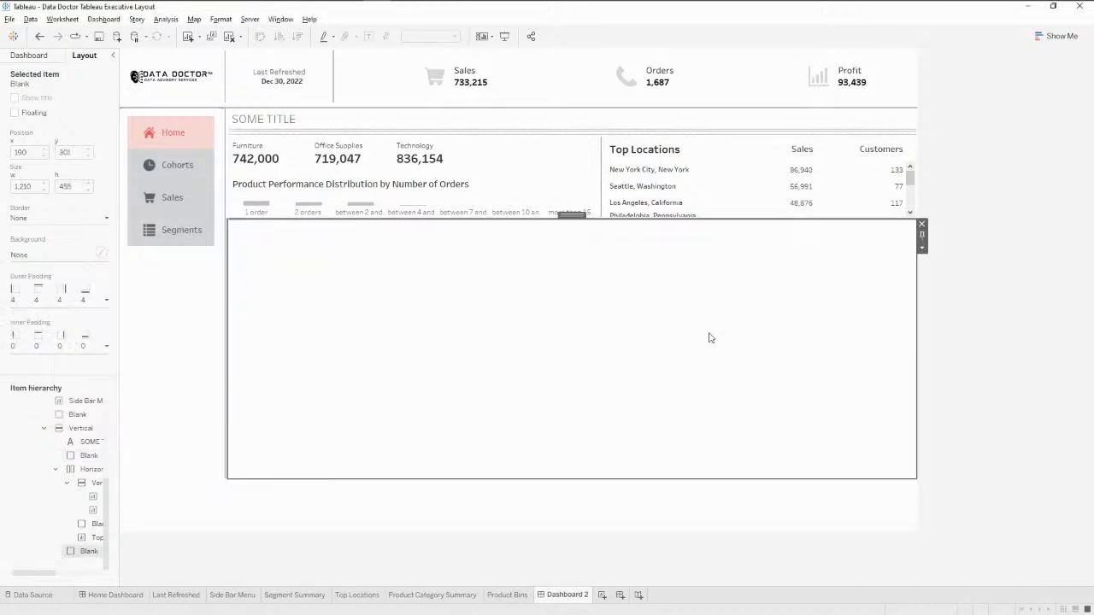
pyautogui.click(960, 300)
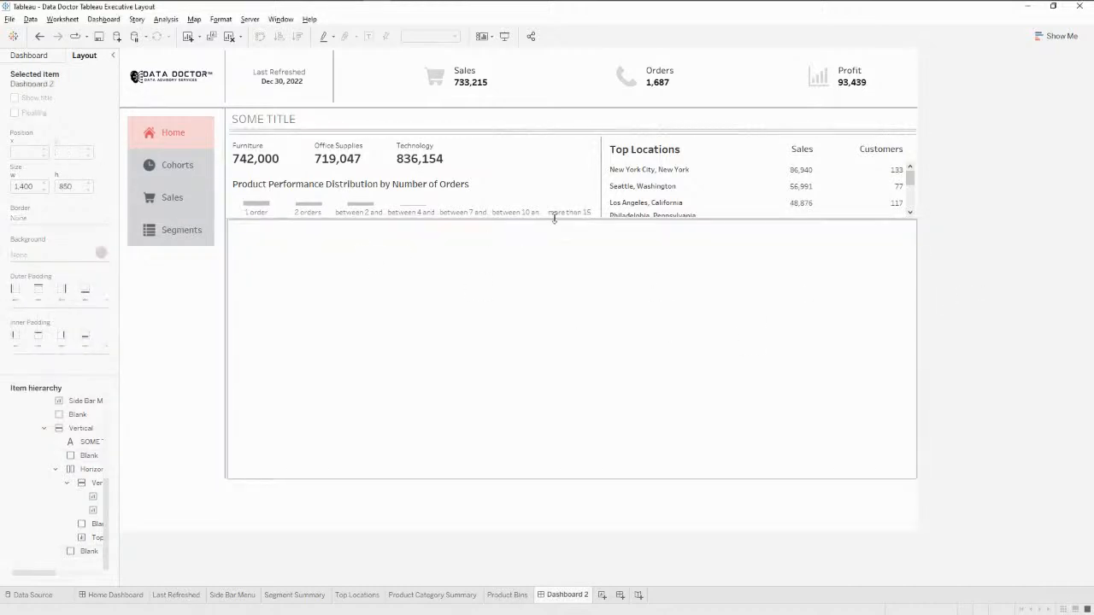
# Step: Set the height of the horizontal container holding the product sheets and Top Locations to 500 pixels
pyautogui.click(551, 156)
pyautogui.click(604, 186)
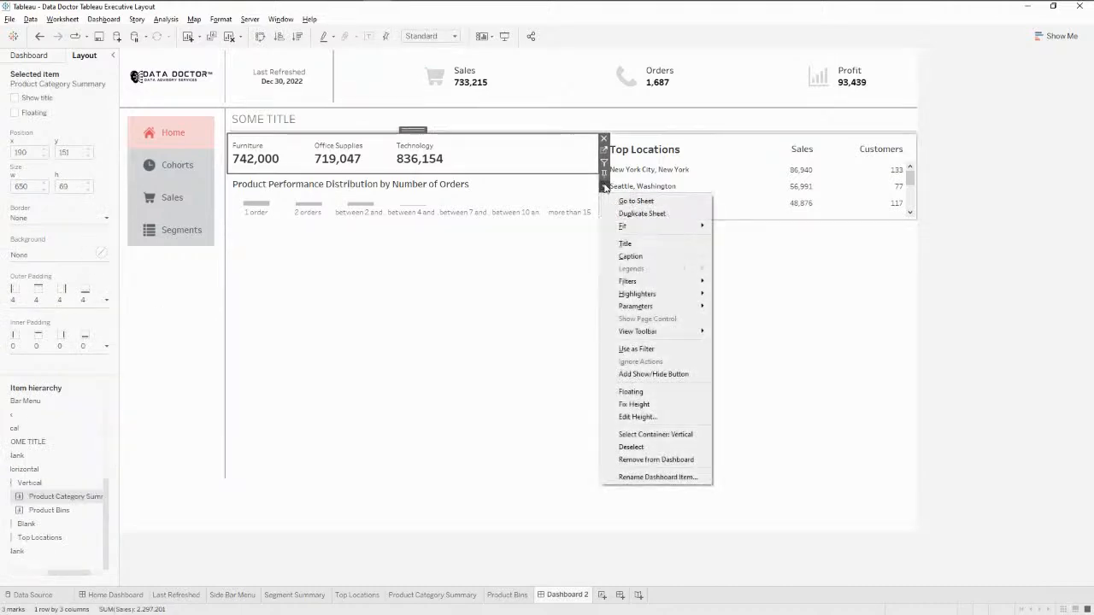
pyautogui.click(38, 485)
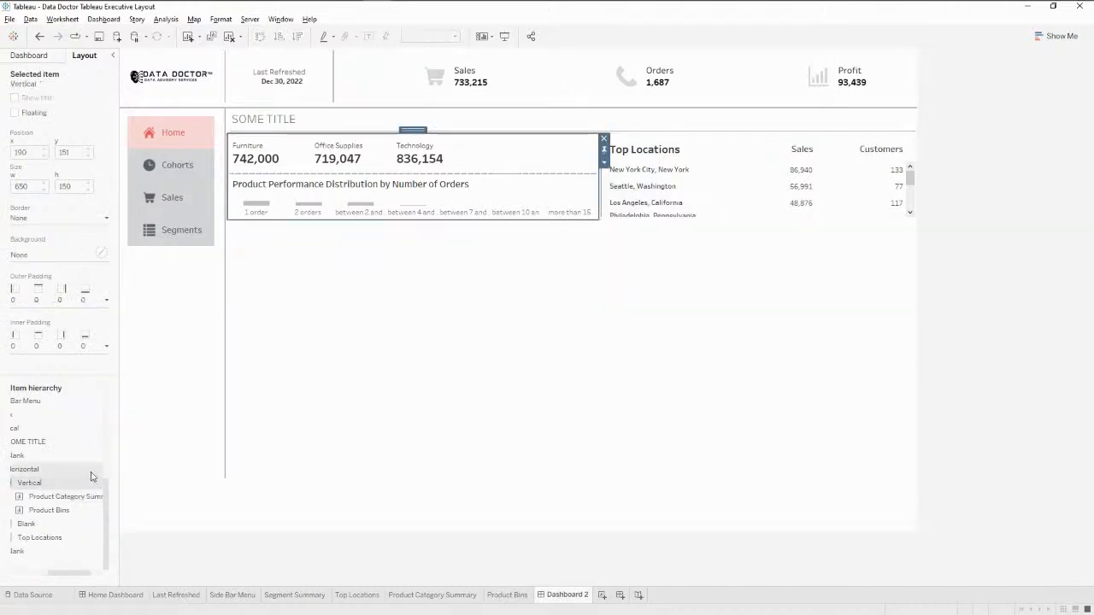
pyautogui.moveTo(123, 438); pyautogui.dragTo(157, 438)
pyautogui.click(91, 469)
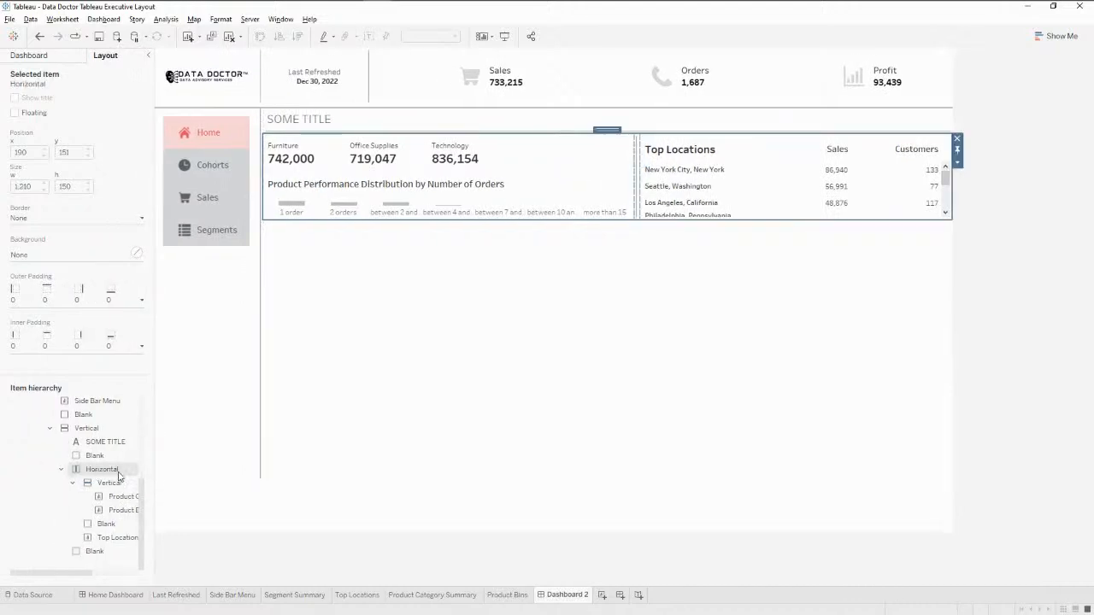
pyautogui.rightClick(108, 471)
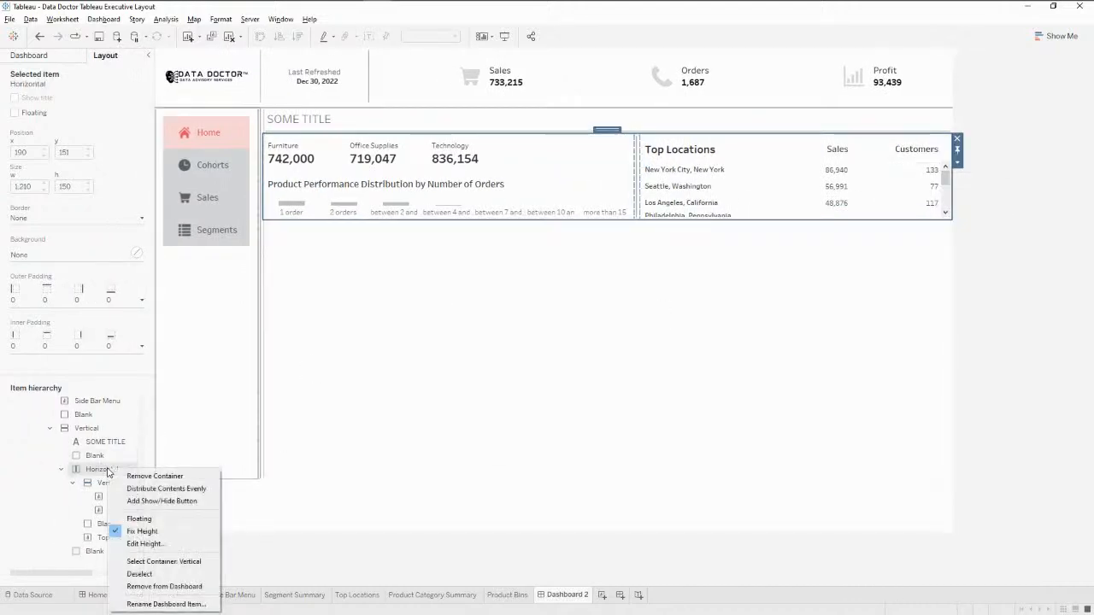
pyautogui.click(144, 544)
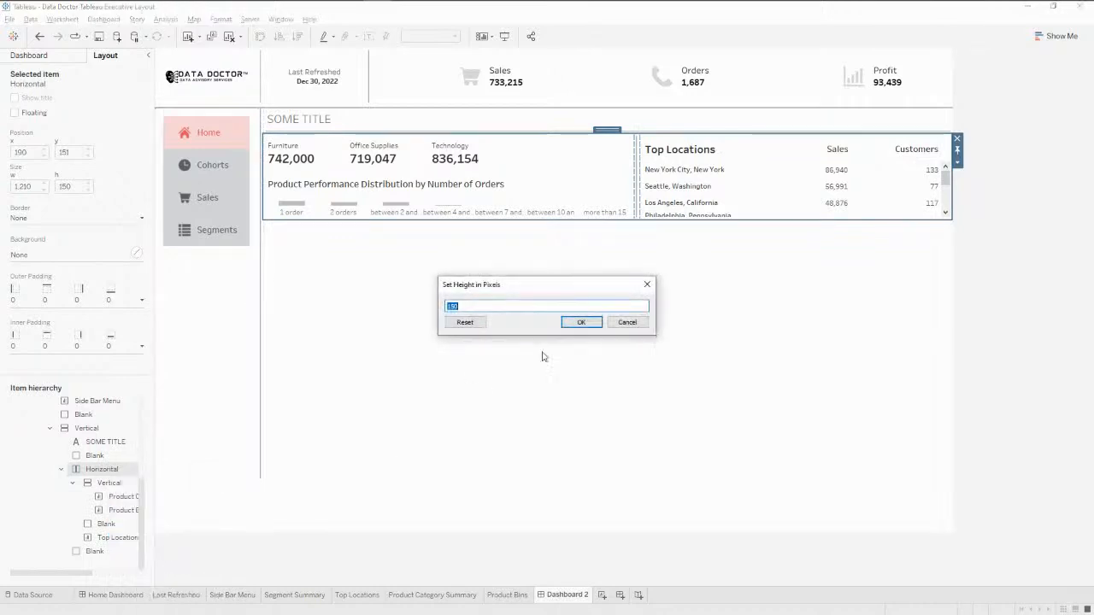
pyautogui.click(555, 307)
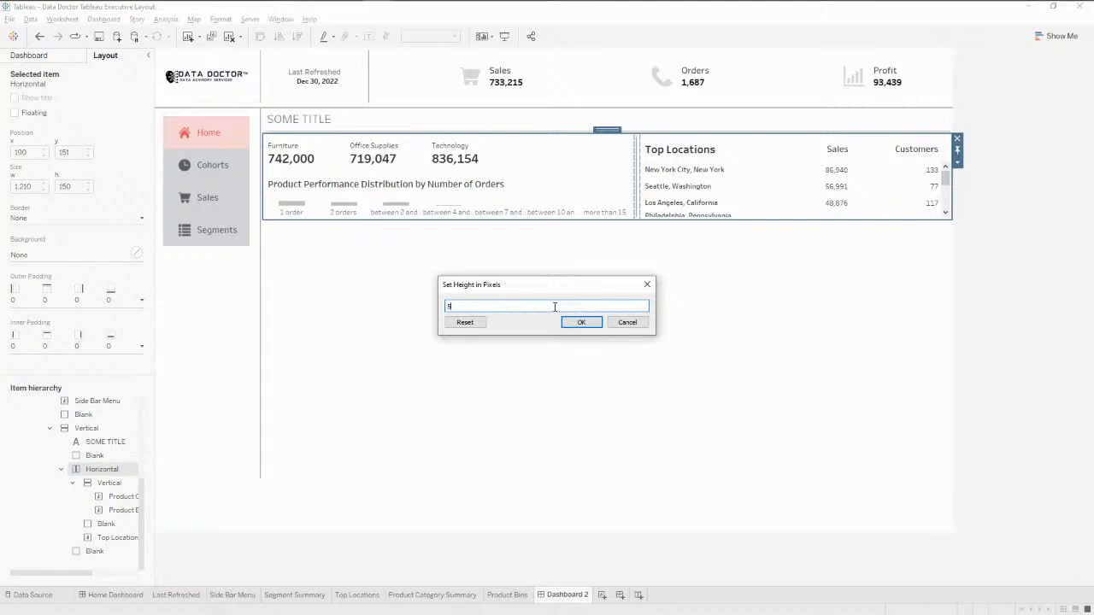
pyautogui.press('Return')
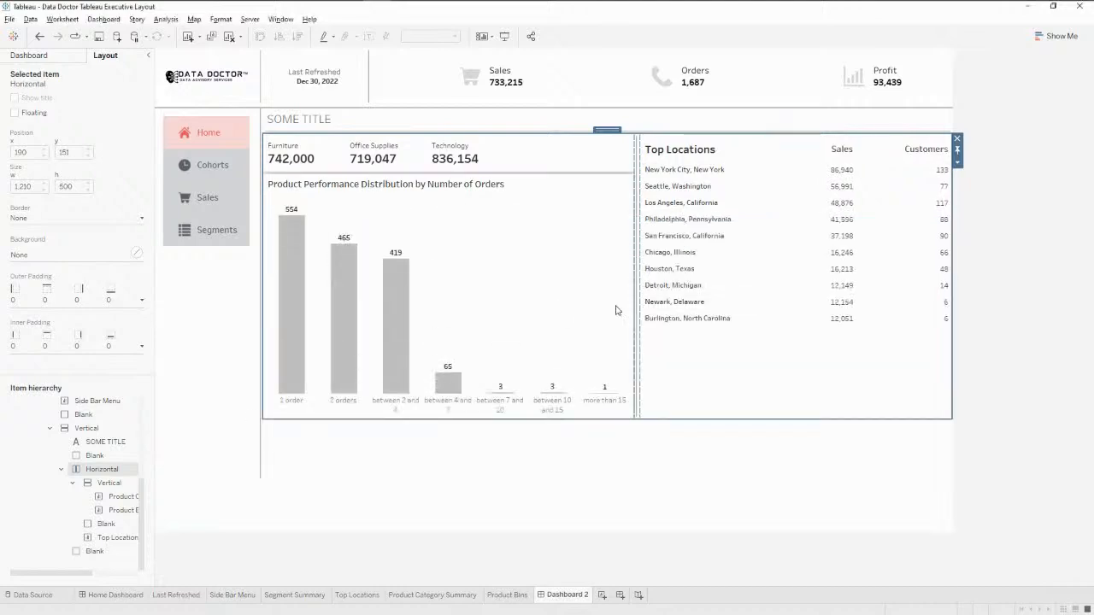
# Step: Set the height of the horizontal container around the product sheets and Top Locations to 400 pixels
pyautogui.rightClick(116, 472)
pyautogui.click(202, 552)
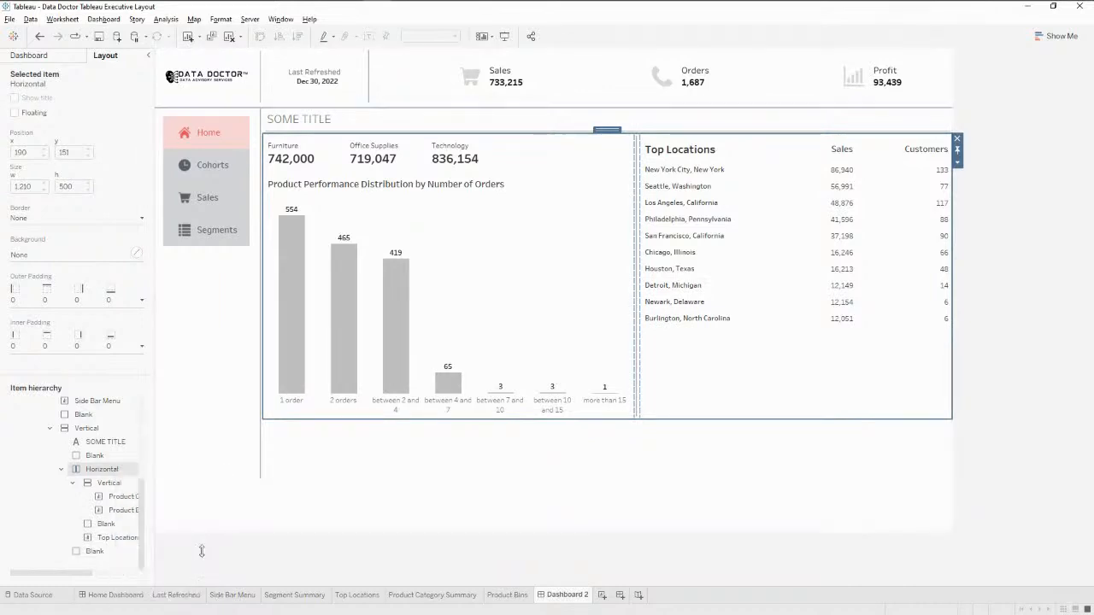
pyautogui.rightClick(104, 470)
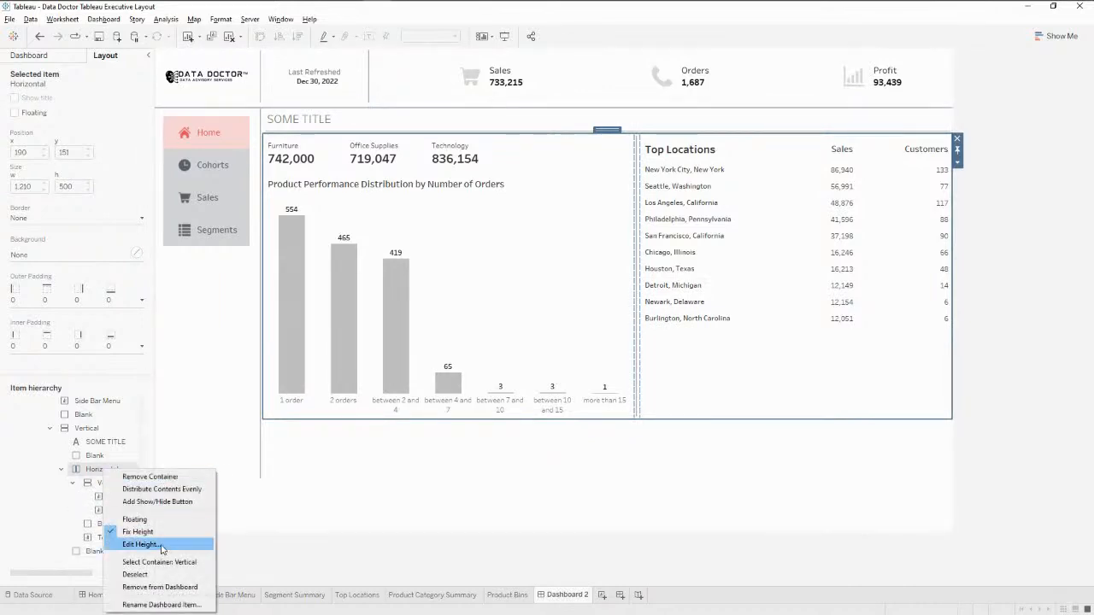
pyautogui.click(161, 546)
pyautogui.write('400')
pyautogui.press('Return')
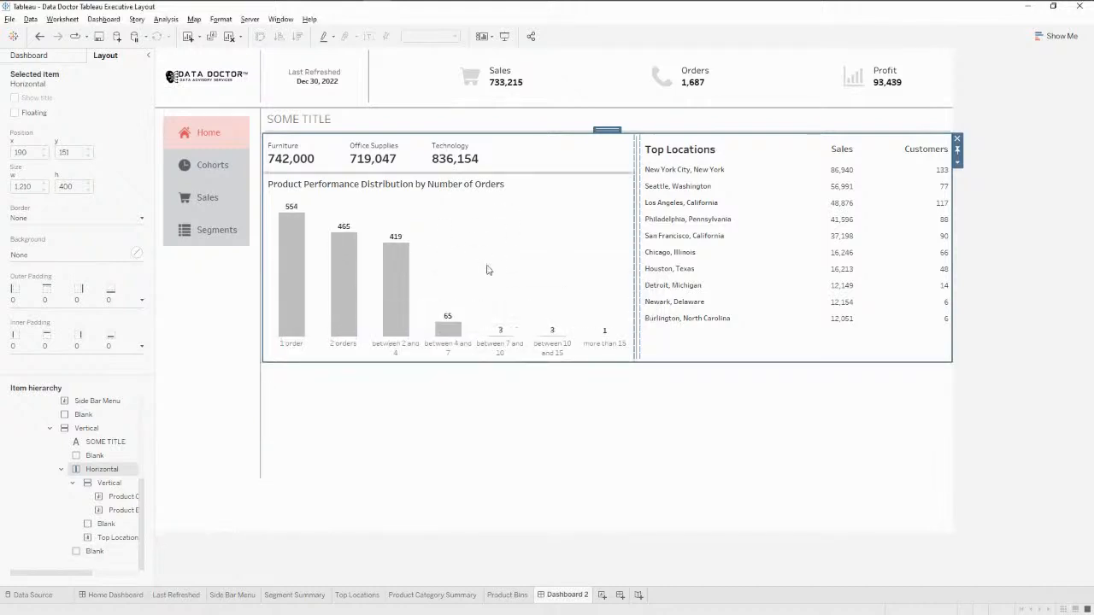
# Step: Switch the Top Locations sheet to the Standard fit and narrow it to about 415 pixels
pyautogui.click(838, 346)
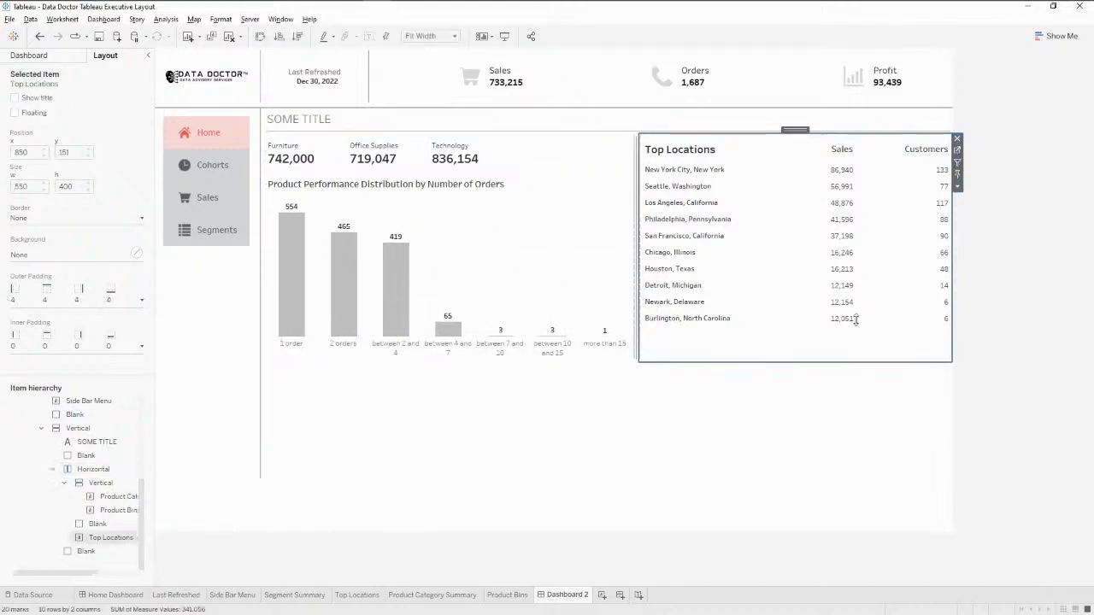
pyautogui.click(446, 37)
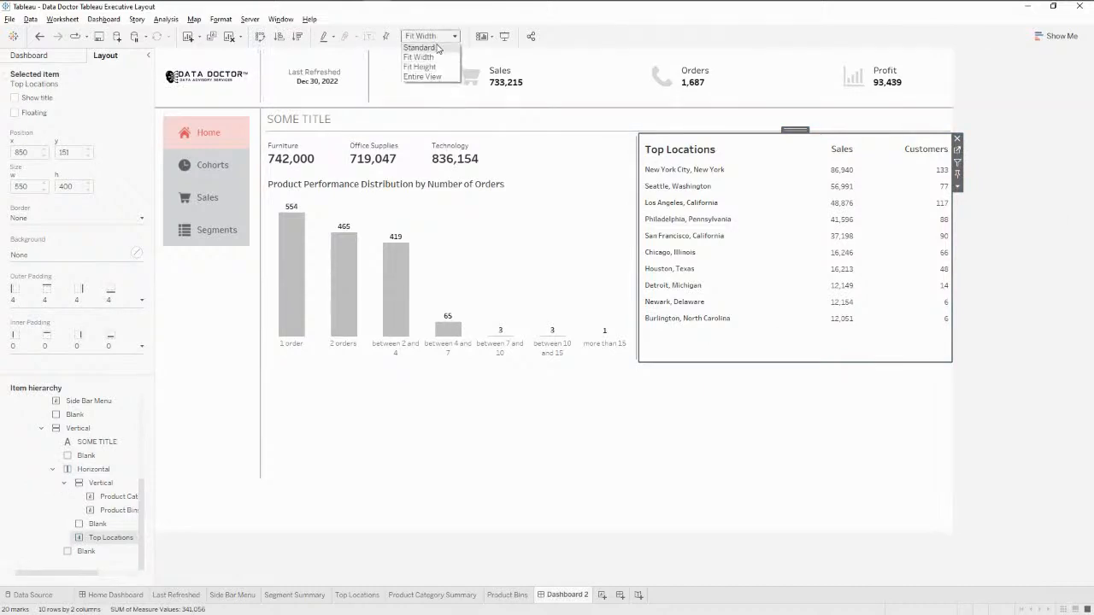
pyautogui.click(437, 48)
pyautogui.moveTo(831, 326); pyautogui.dragTo(879, 329)
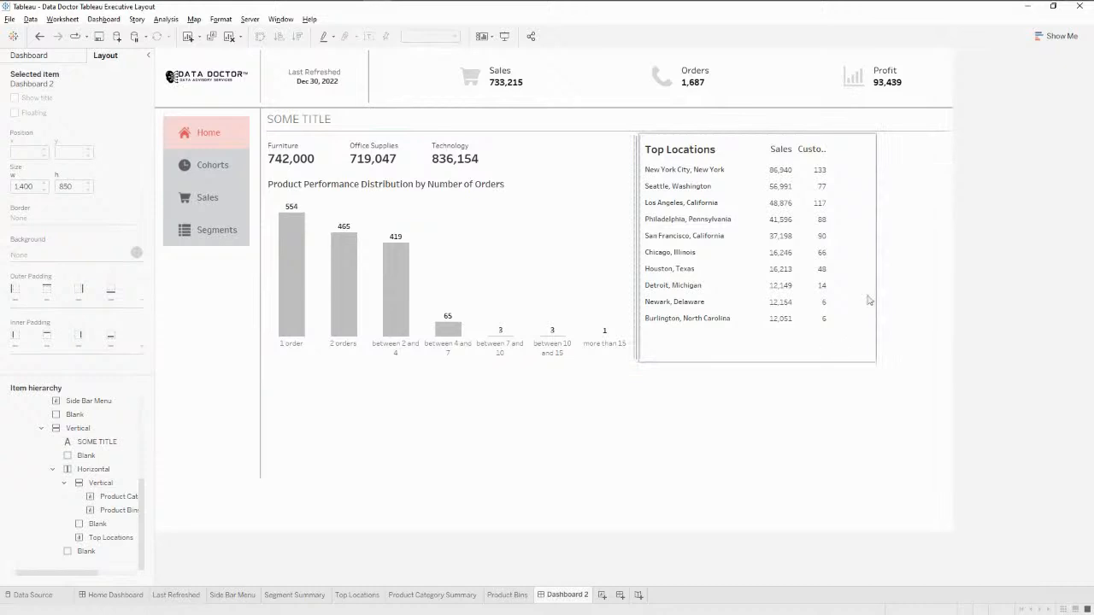
# Step: Widen the Top Locations value columns to fit the full Customers header and release the sheet's fixed width
pyautogui.click(827, 152)
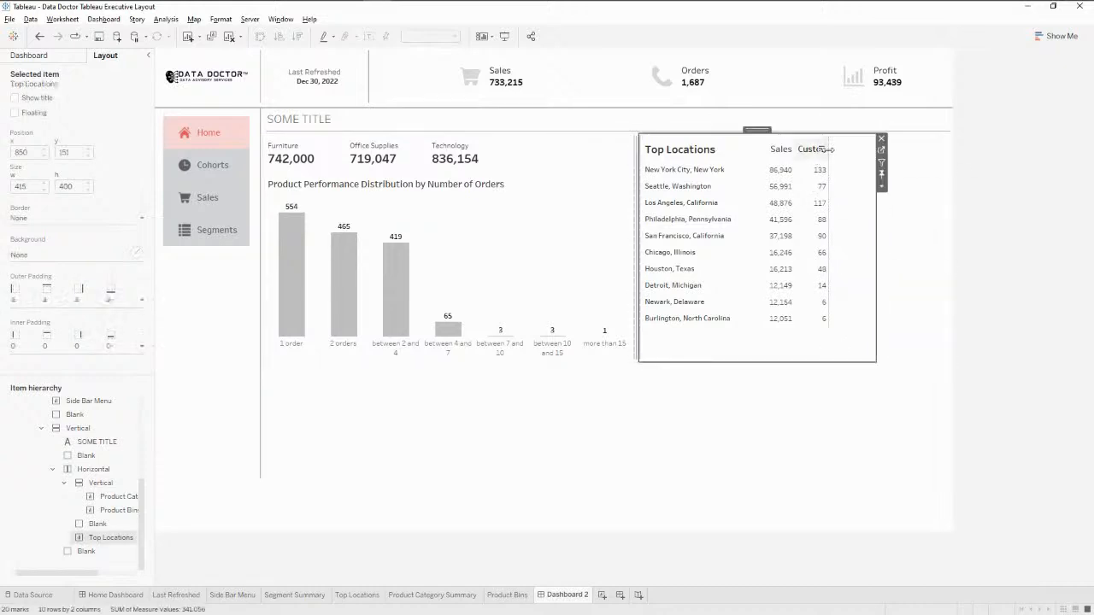
pyautogui.moveTo(866, 155); pyautogui.dragTo(892, 155)
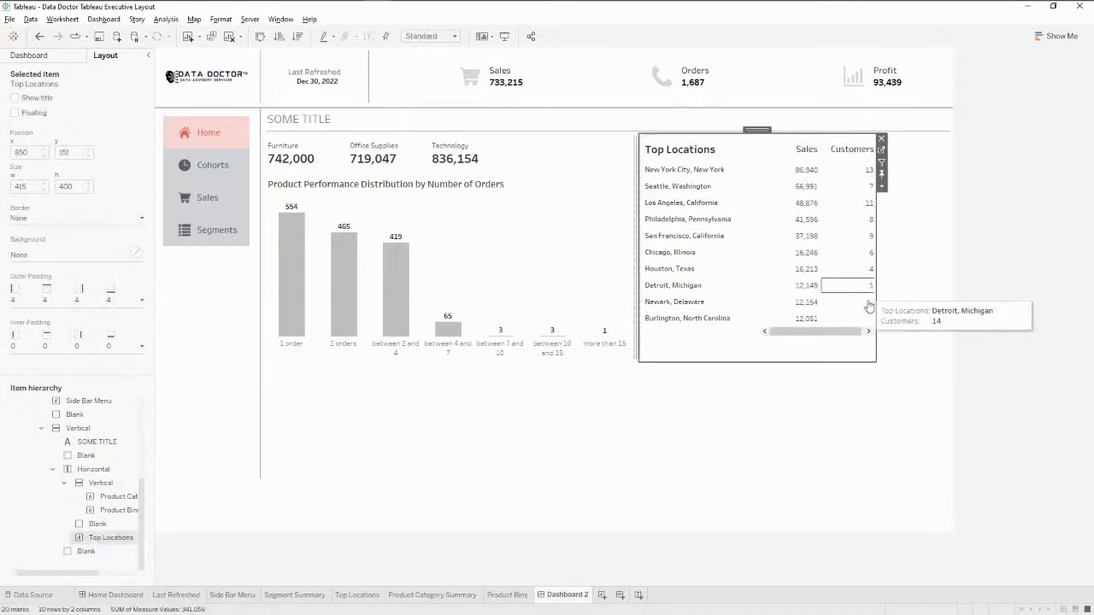
pyautogui.click(881, 187)
pyautogui.click(882, 175)
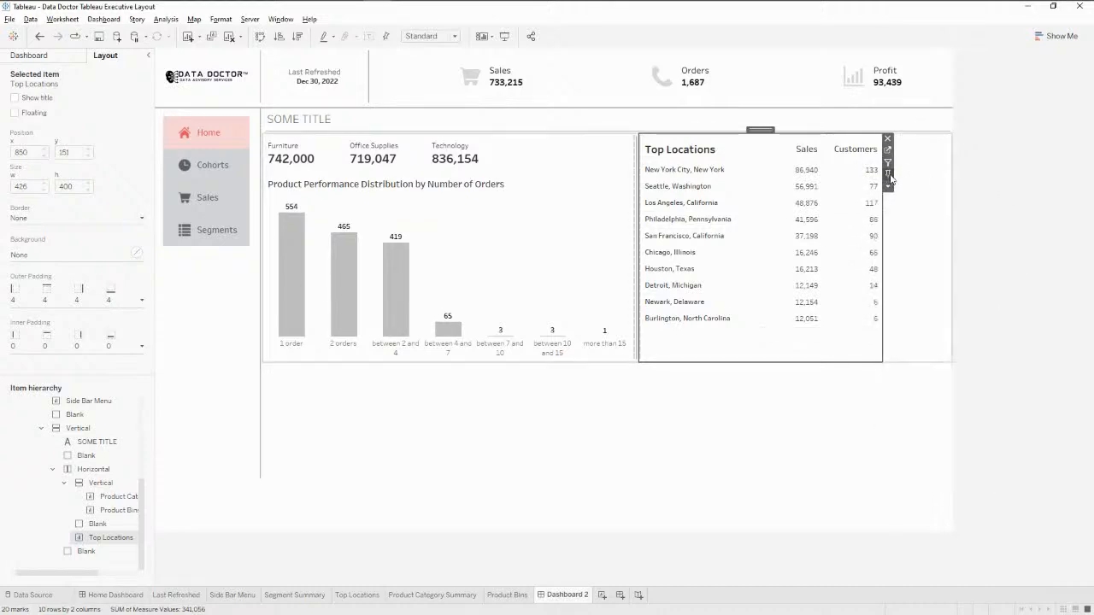
pyautogui.click(897, 335)
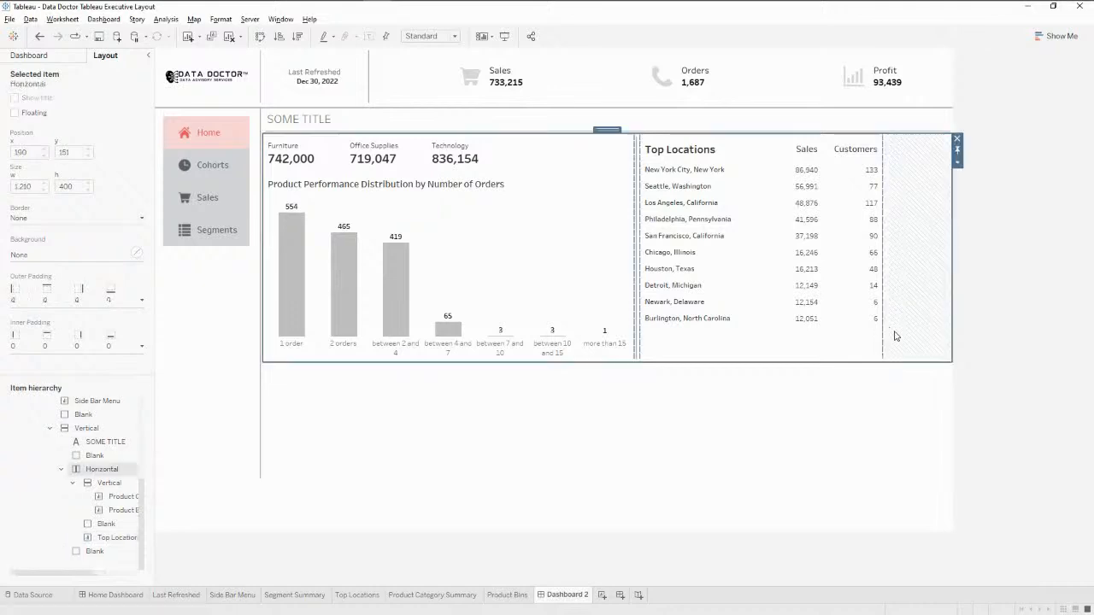
pyautogui.click(981, 344)
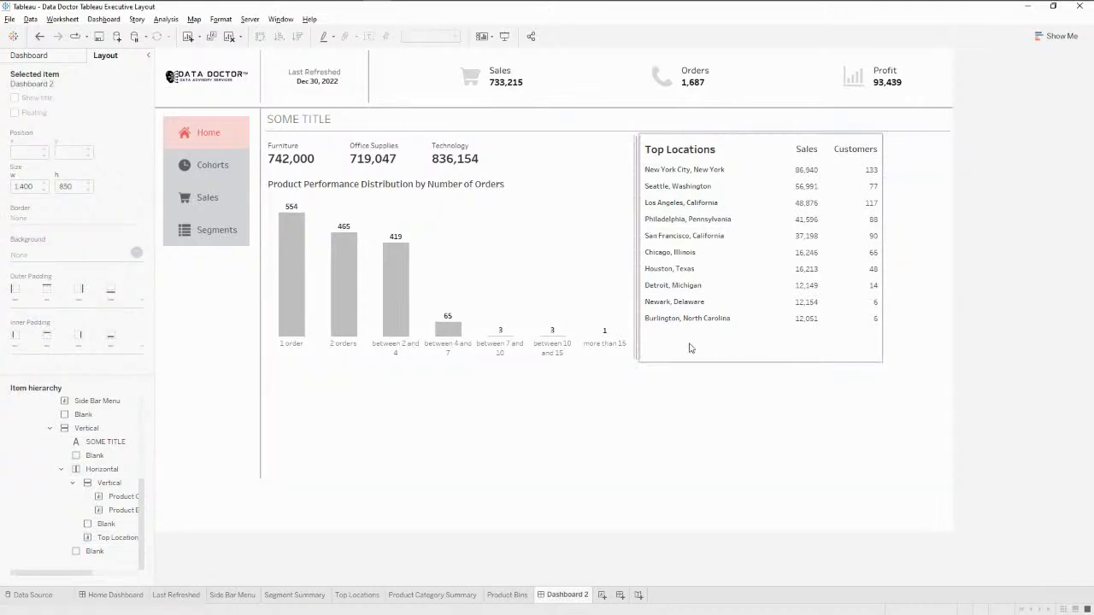
# Step: Compare with the Home Dashboard and release the fixed height of Dashboard 2's horizontal container below the header so it fills the remaining space
pyautogui.click(114, 595)
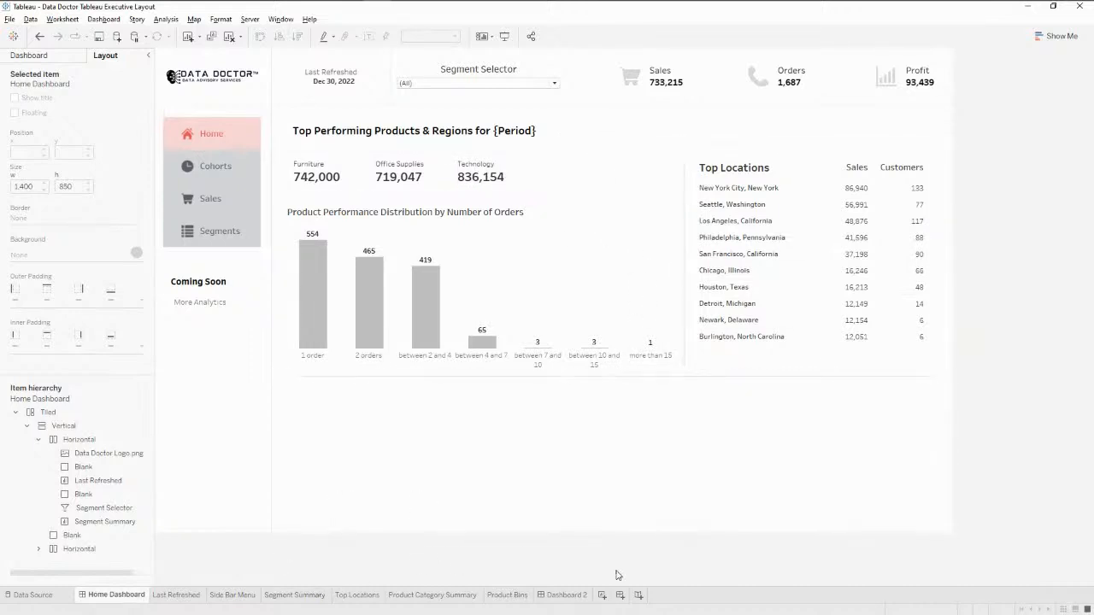
pyautogui.click(578, 599)
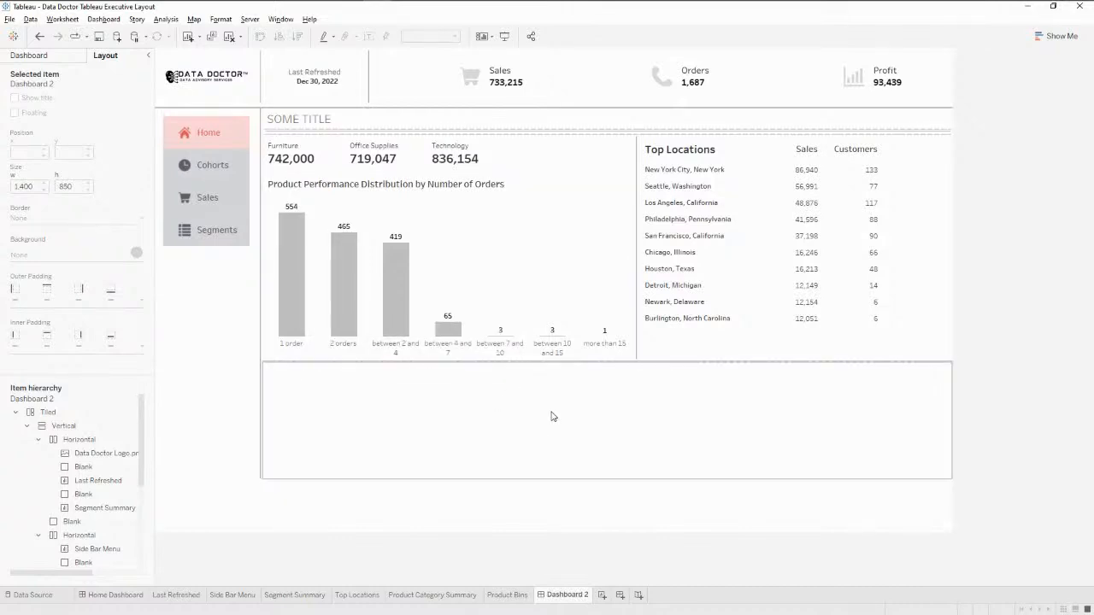
pyautogui.click(273, 516)
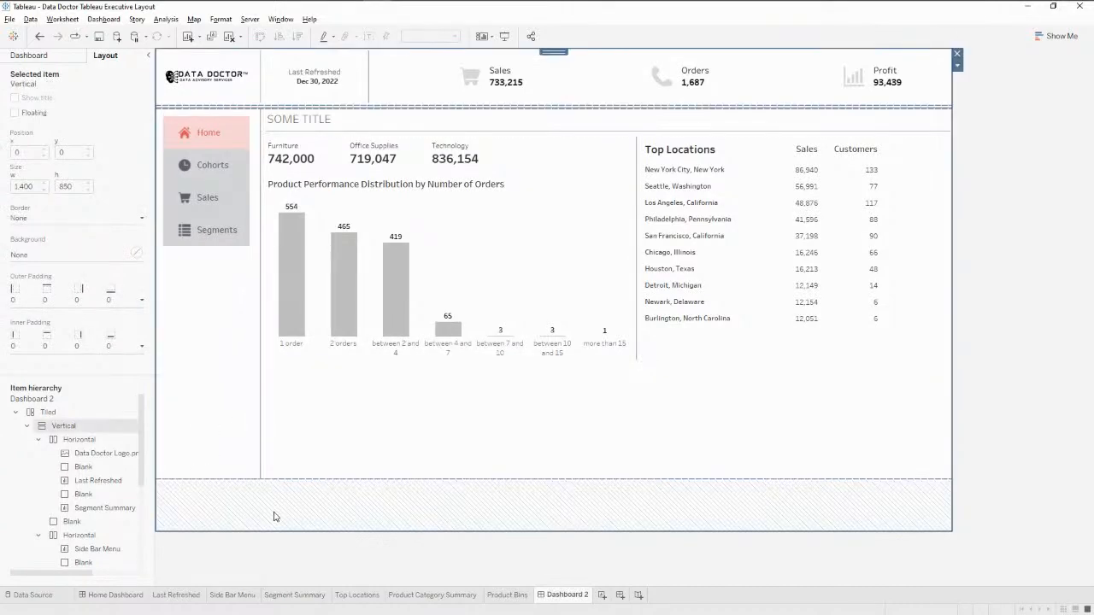
pyautogui.click(220, 429)
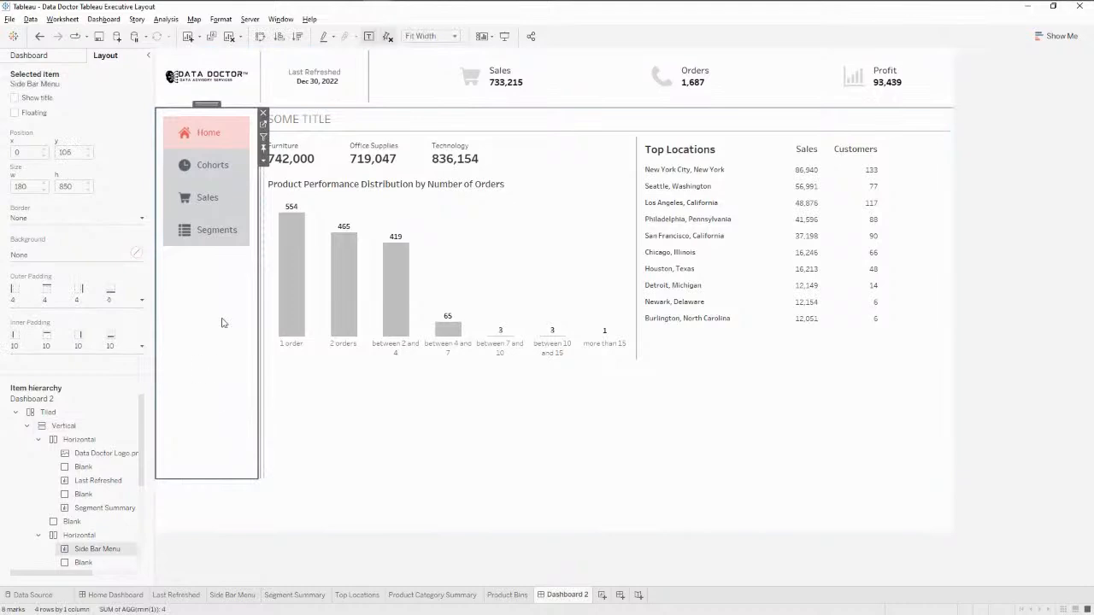
pyautogui.click(82, 538)
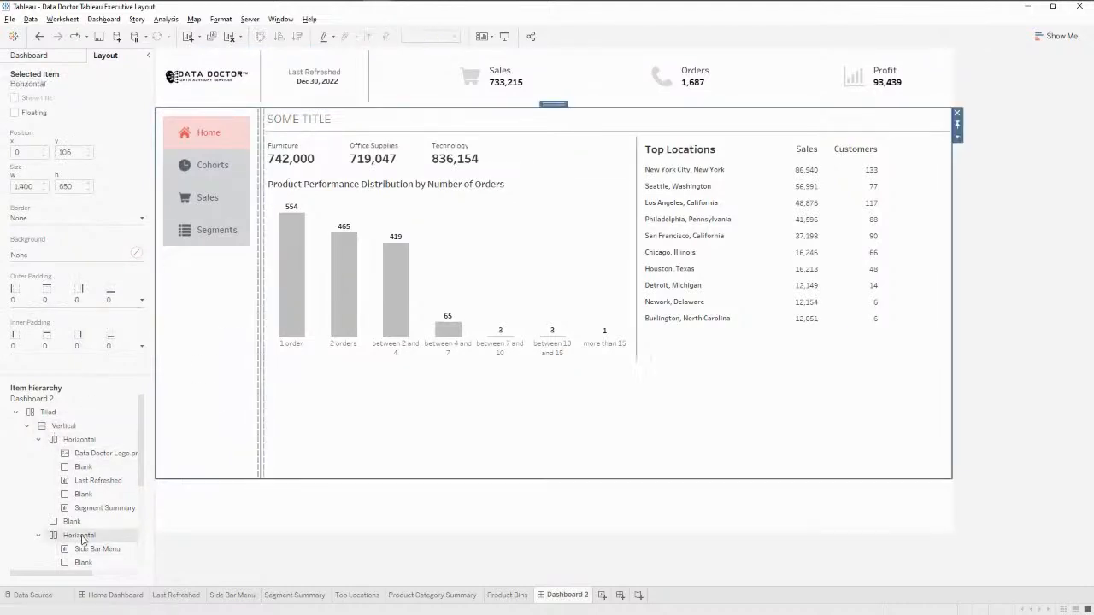
pyautogui.click(957, 125)
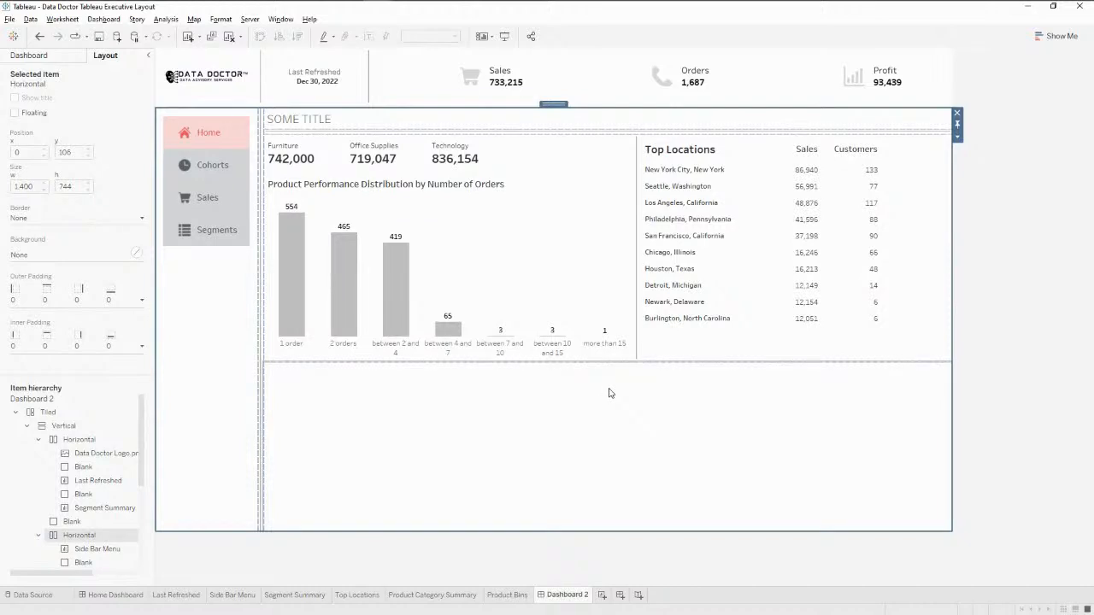
pyautogui.click(994, 283)
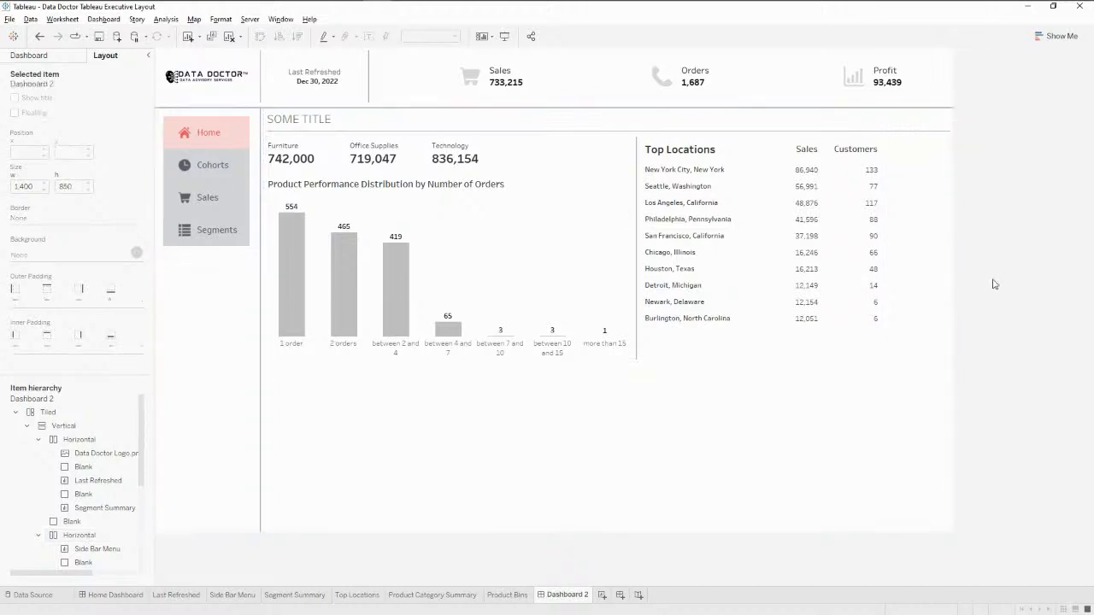